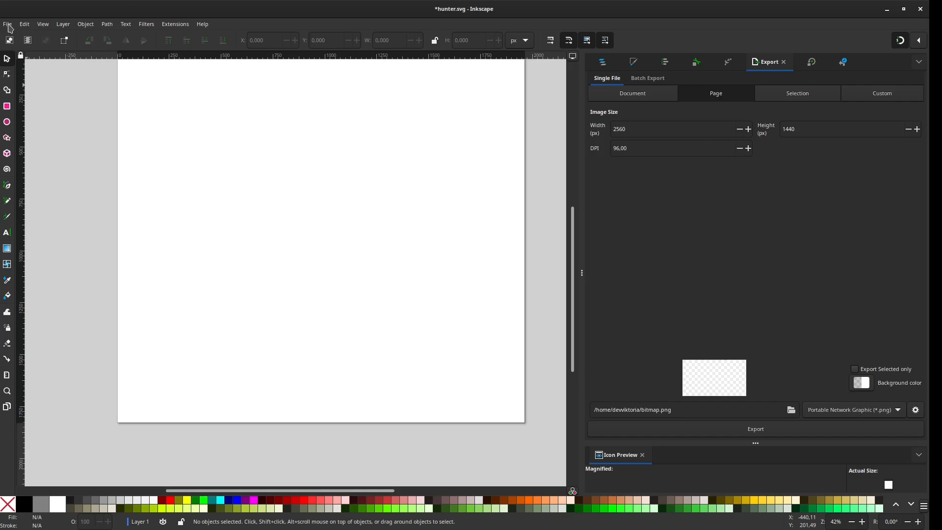
# Step: Import TombofNebamun-2.jpg as a linked image, with the DPI taken from the file and automatic rendering
pyautogui.click(8, 26)
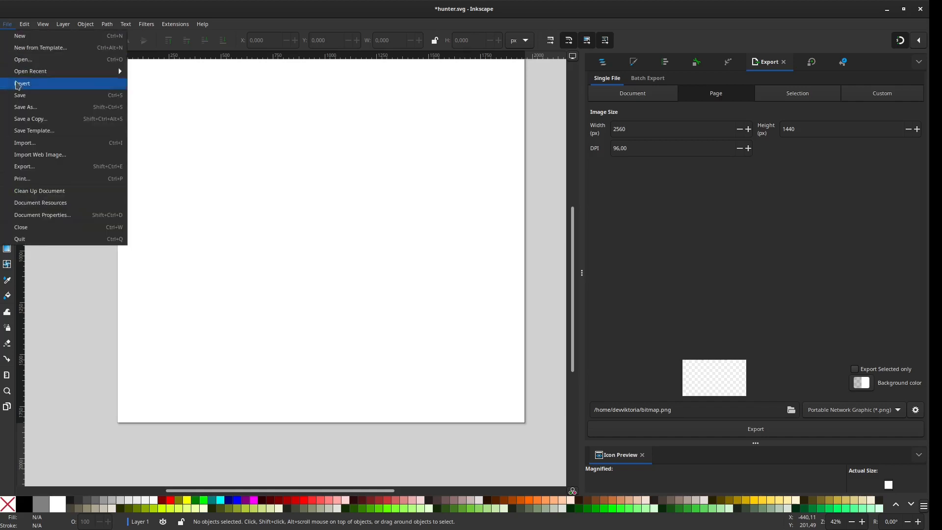
pyautogui.click(25, 143)
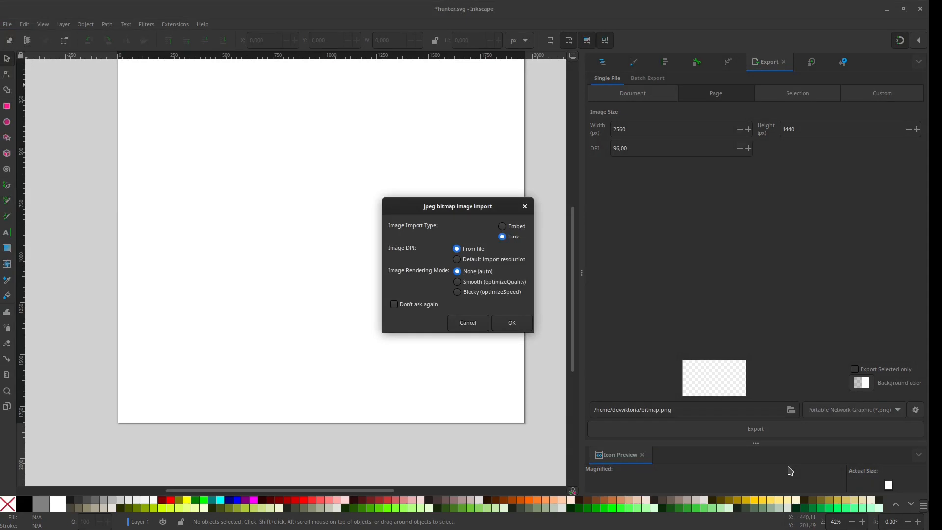
pyautogui.click(513, 323)
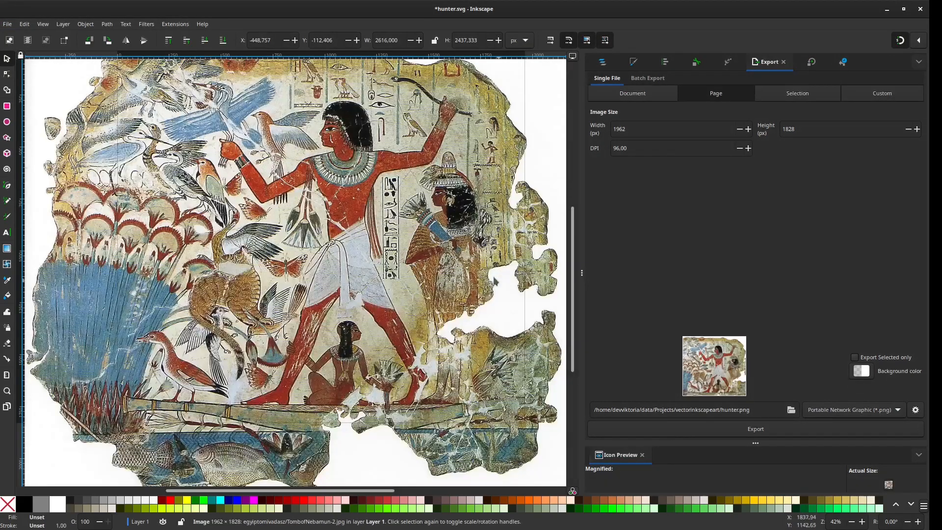
# Step: Scale the imported painting down and align it with the page's top-left corner at X 0, Y 0
pyautogui.moveTo(582, 275); pyautogui.dragTo(853, 273)
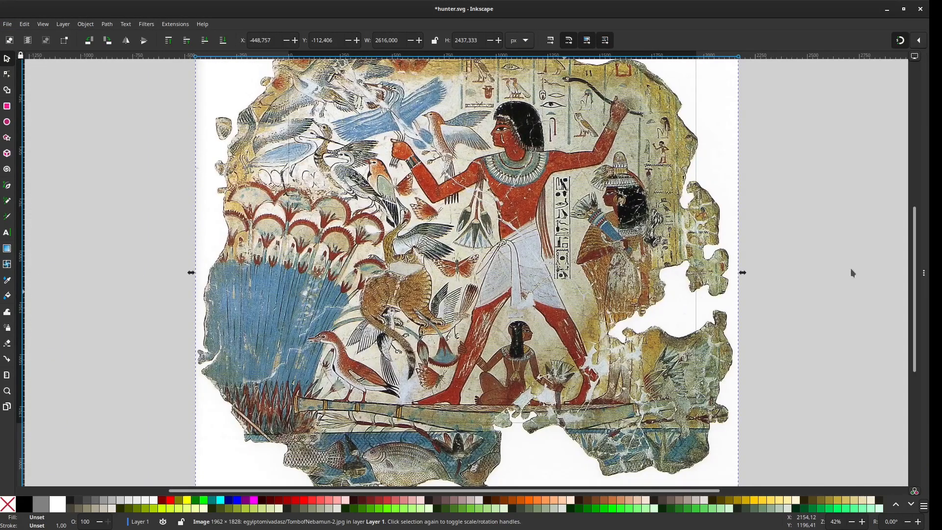
pyautogui.moveTo(913, 304)
pyautogui.mouseDown()
pyautogui.moveTo(908, 277)
pyautogui.moveTo(905, 293)
pyautogui.mouseUp()
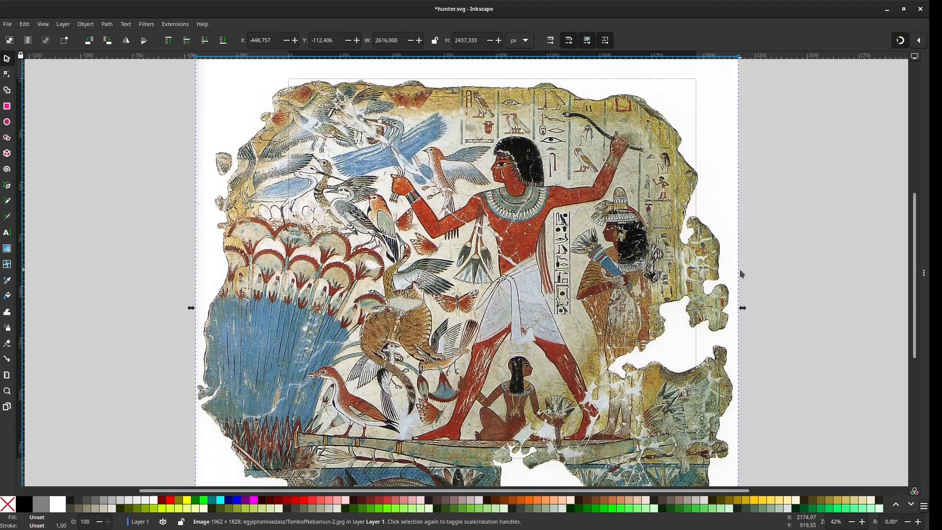
pyautogui.scroll(-2, 740, 269)
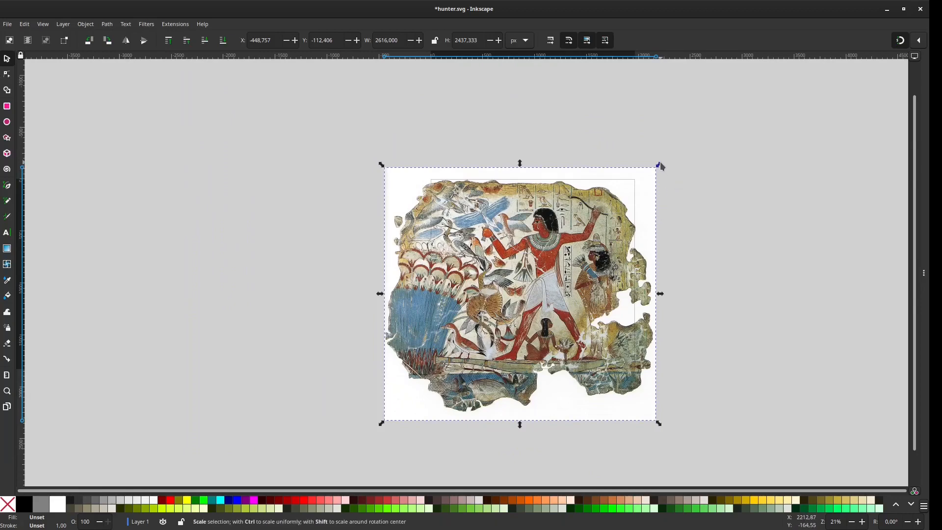
pyautogui.moveTo(660, 165); pyautogui.dragTo(640, 173)
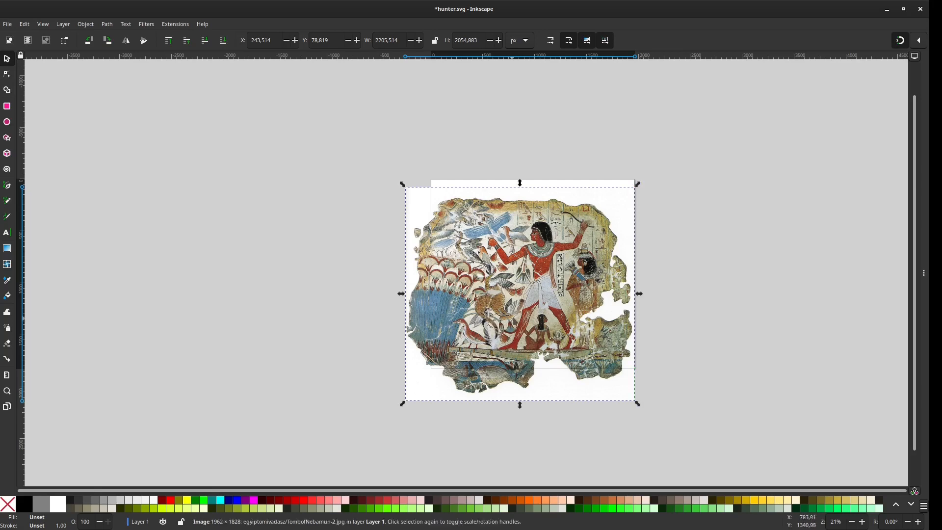
pyautogui.moveTo(518, 319); pyautogui.dragTo(545, 304)
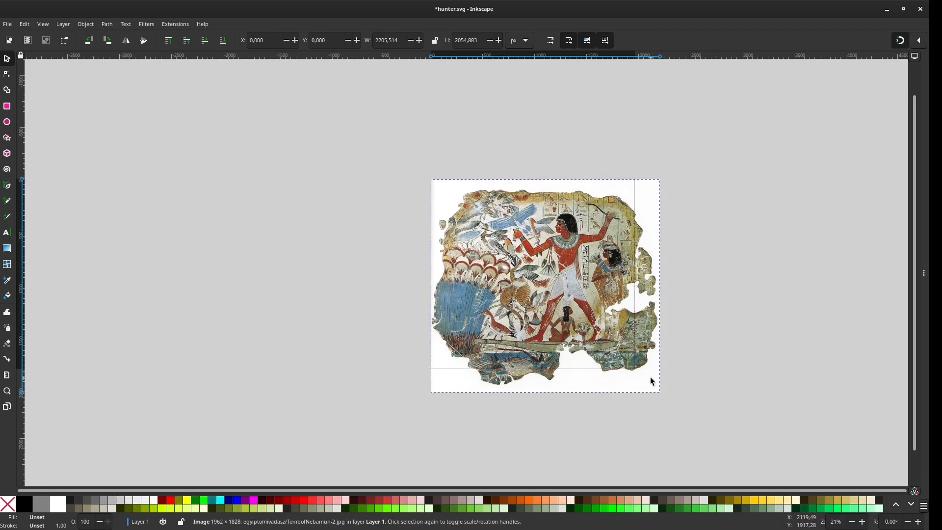
pyautogui.click(658, 391)
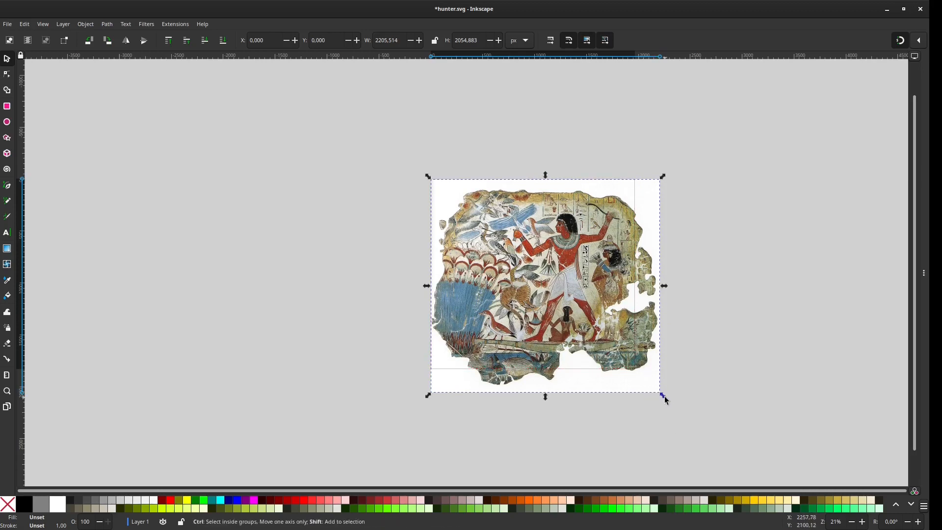
pyautogui.moveTo(664, 396); pyautogui.dragTo(637, 373)
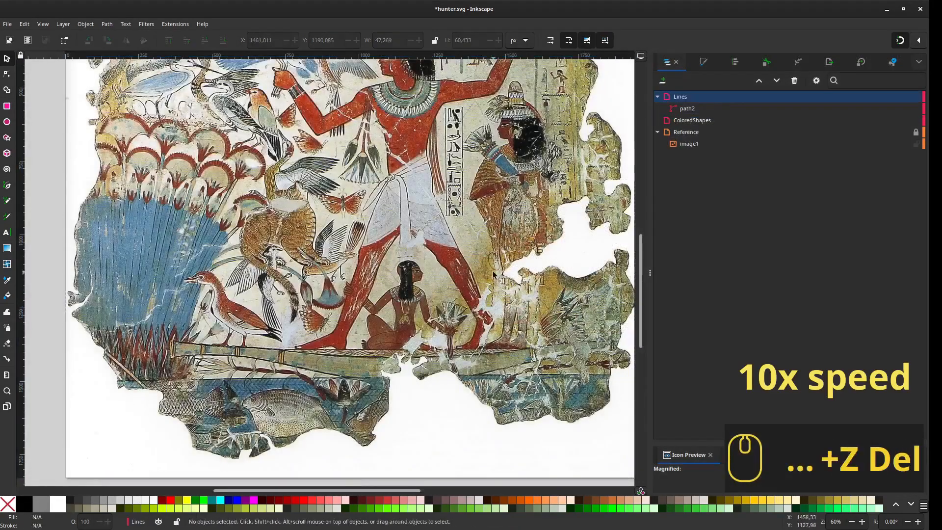
# Step: Start a freehand outline on the ColoredShapes layer, tracing the hunter's back leg and the foot of his front leg
pyautogui.scroll(3, 569, 278)
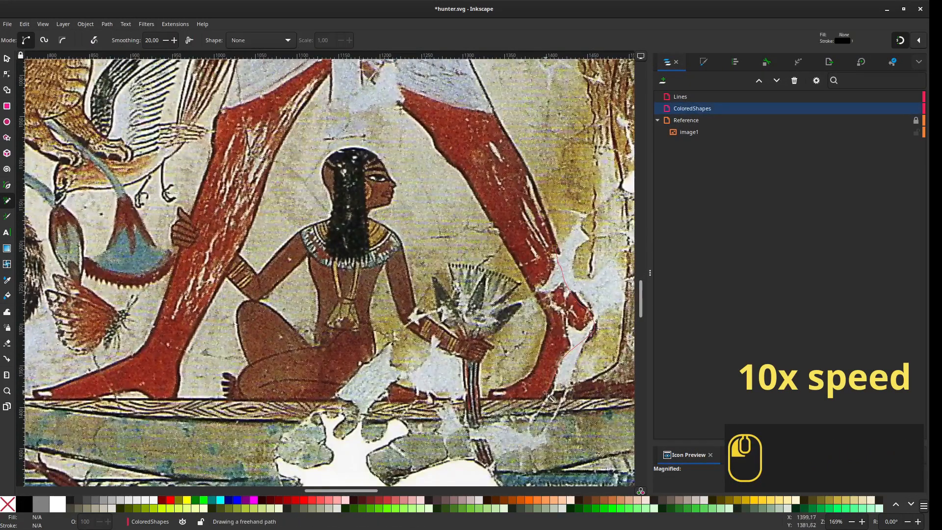
pyautogui.moveTo(445, 155); pyautogui.dragTo(445, 154)
pyautogui.moveTo(446, 155)
pyautogui.mouseDown()
pyautogui.moveTo(532, 327)
pyautogui.moveTo(429, 226)
pyautogui.moveTo(608, 121)
pyautogui.moveTo(469, 384)
pyautogui.moveTo(574, 227)
pyautogui.mouseUp()
pyautogui.click(901, 42)
pyautogui.moveTo(575, 227); pyautogui.dragTo(541, 309)
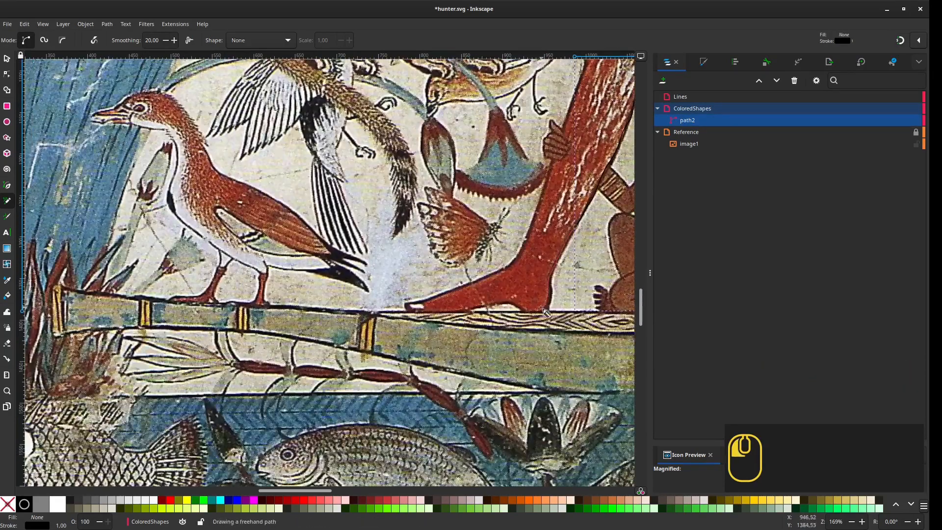
pyautogui.moveTo(509, 267); pyautogui.dragTo(556, 162)
pyautogui.moveTo(556, 161); pyautogui.dragTo(413, 353)
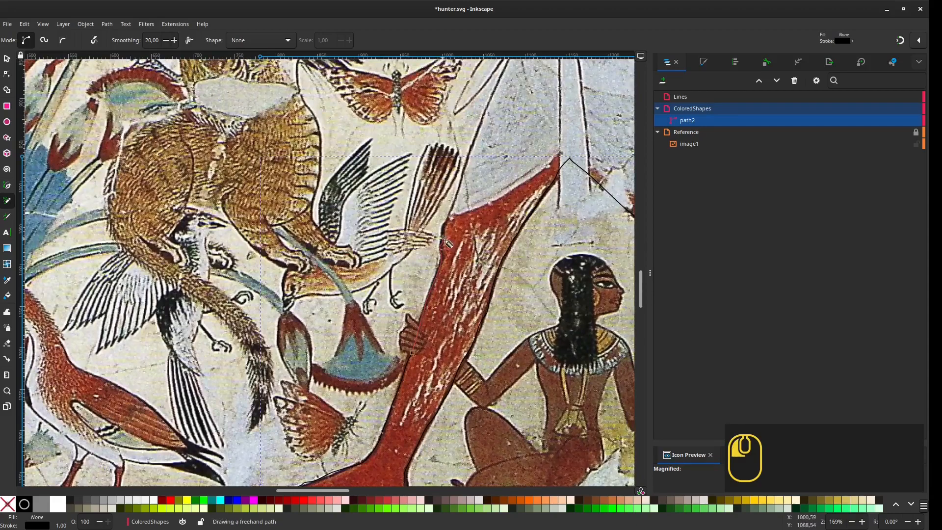
# Step: Continue the freehand outline up the front leg, the kilt's front edge and the waist to the armpit
pyautogui.moveTo(488, 109); pyautogui.dragTo(376, 281)
pyautogui.moveTo(376, 281)
pyautogui.mouseDown()
pyautogui.moveTo(406, 214)
pyautogui.moveTo(415, 129)
pyautogui.mouseUp()
pyautogui.moveTo(415, 128); pyautogui.dragTo(447, 332)
pyautogui.moveTo(448, 333); pyautogui.dragTo(399, 200)
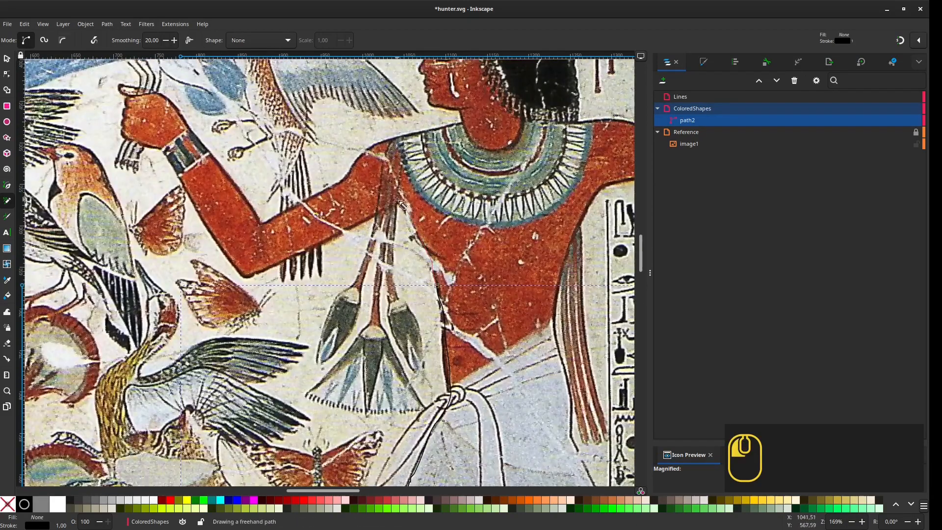
# Step: Continue the freehand outline along the underside of the hunter's forward arm, past the elbow and around the fist
pyautogui.hotkey('ctrl', 's')
pyautogui.scroll(1, 399, 198)
pyautogui.moveTo(202, 284); pyautogui.dragTo(163, 281)
pyautogui.moveTo(164, 282); pyautogui.dragTo(343, 287)
pyautogui.moveTo(342, 288); pyautogui.dragTo(317, 260)
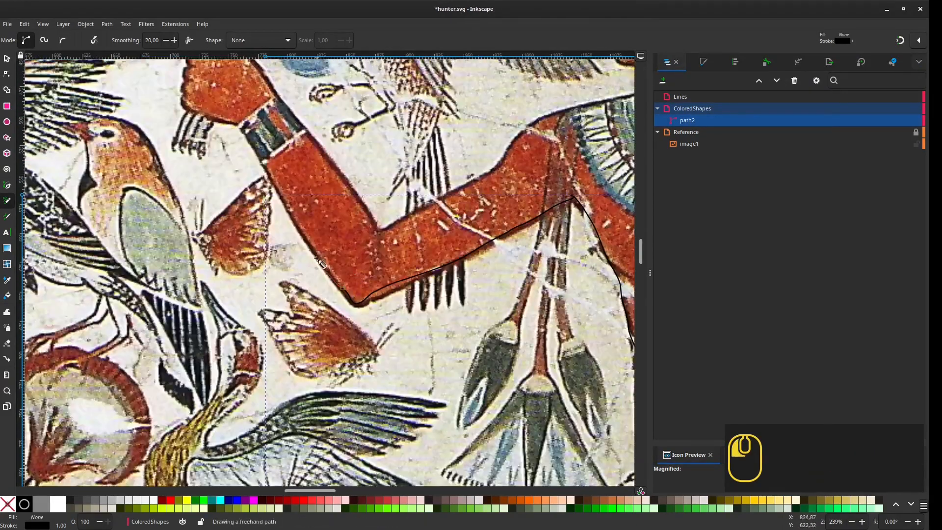
pyautogui.moveTo(182, 97); pyautogui.dragTo(185, 82)
pyautogui.moveTo(186, 82); pyautogui.dragTo(318, 286)
pyautogui.moveTo(318, 286); pyautogui.dragTo(325, 271)
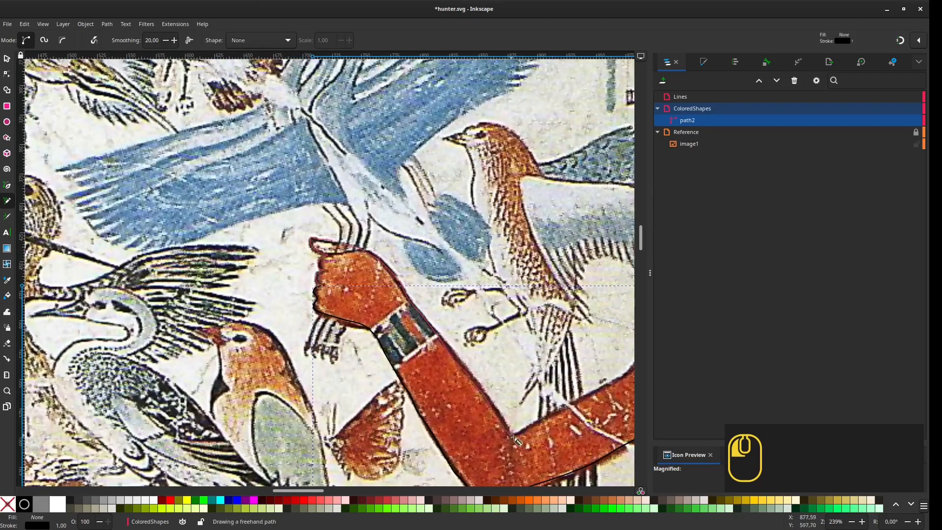
# Step: Trace the forward arm's upper edge, the shoulders and neckline, and the upper edge of the raised arm to the hand
pyautogui.moveTo(512, 435); pyautogui.dragTo(528, 427)
pyautogui.moveTo(528, 427); pyautogui.dragTo(271, 357)
pyautogui.moveTo(271, 356); pyautogui.dragTo(299, 343)
pyautogui.moveTo(480, 233); pyautogui.dragTo(542, 223)
pyautogui.moveTo(541, 223)
pyautogui.mouseDown()
pyautogui.moveTo(285, 239)
pyautogui.moveTo(527, 235)
pyautogui.mouseUp()
pyautogui.moveTo(528, 235); pyautogui.dragTo(270, 259)
pyautogui.moveTo(270, 259)
pyautogui.mouseDown()
pyautogui.moveTo(393, 262)
pyautogui.moveTo(472, 74)
pyautogui.mouseUp()
pyautogui.moveTo(471, 162); pyautogui.dragTo(450, 258)
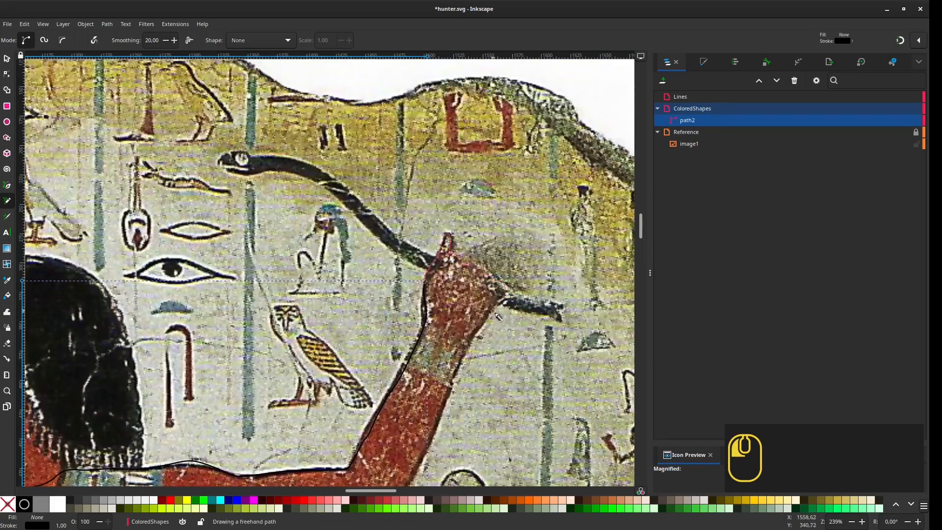
# Step: Trace the raised arm's underside, the back of the torso and the kilt's rear edge down to the back leg
pyautogui.moveTo(494, 312)
pyautogui.mouseDown()
pyautogui.moveTo(461, 361)
pyautogui.moveTo(492, 257)
pyautogui.moveTo(505, 255)
pyautogui.moveTo(417, 414)
pyautogui.moveTo(519, 250)
pyautogui.moveTo(352, 279)
pyautogui.moveTo(302, 361)
pyautogui.mouseUp()
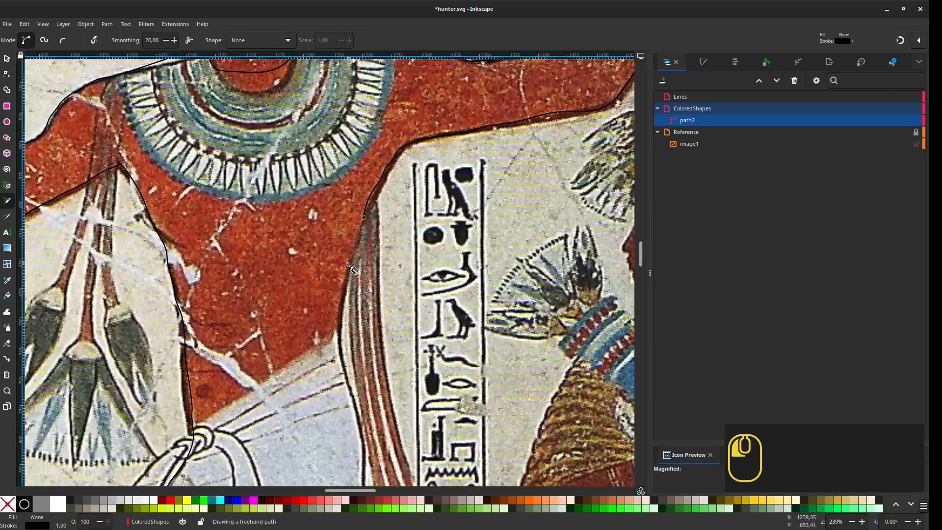
pyautogui.moveTo(366, 219); pyautogui.dragTo(339, 319)
pyautogui.moveTo(314, 173); pyautogui.dragTo(340, 331)
pyautogui.moveTo(332, 125); pyautogui.dragTo(434, 347)
pyautogui.moveTo(285, 138)
pyautogui.mouseDown()
pyautogui.moveTo(308, 162)
pyautogui.moveTo(385, 315)
pyautogui.mouseUp()
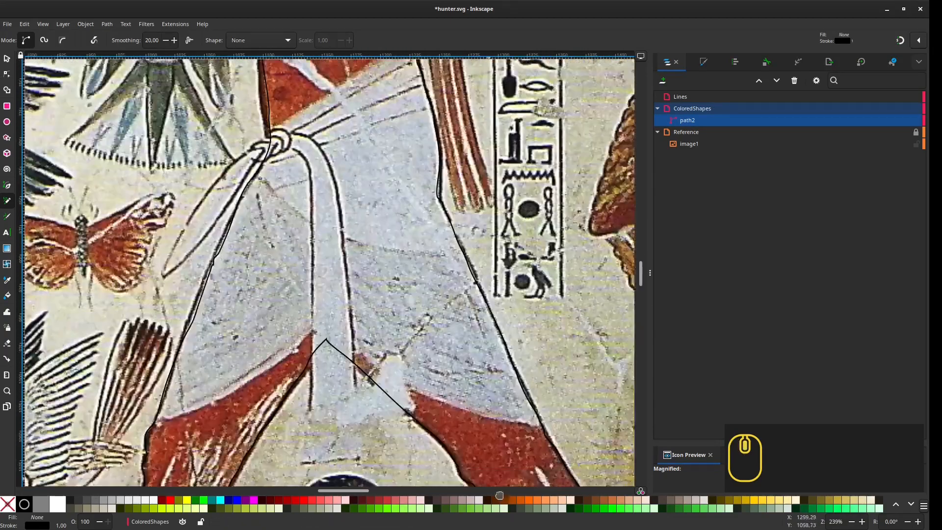
# Step: Trace the hunter's face profile from forehead to chin as a separate freehand path and delete its stray end nodes
pyautogui.moveTo(370, 118)
pyautogui.mouseDown()
pyautogui.moveTo(378, 423)
pyautogui.moveTo(460, 513)
pyautogui.mouseUp()
pyautogui.scroll(1, 511, 287)
pyautogui.moveTo(313, 95); pyautogui.dragTo(298, 165)
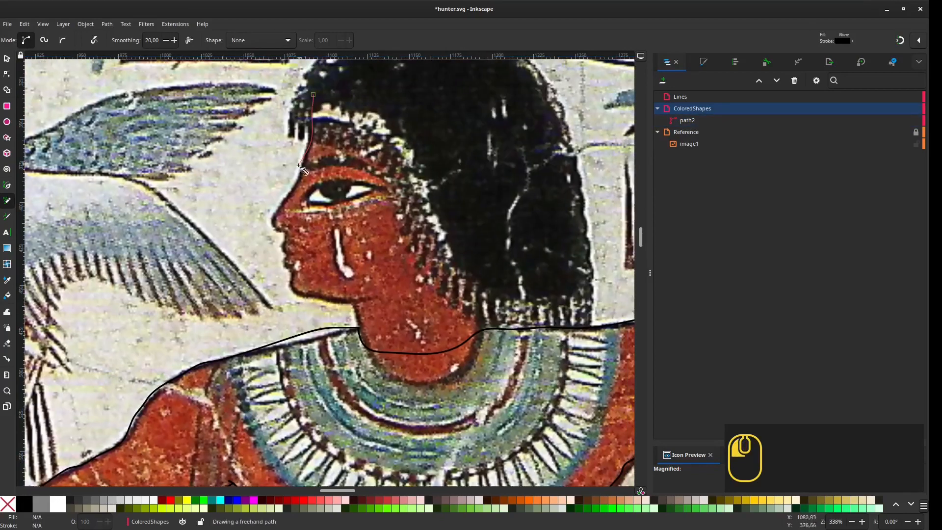
pyautogui.moveTo(293, 278); pyautogui.dragTo(343, 303)
pyautogui.press('n')
pyautogui.press('Delete')
pyautogui.press('Delete')
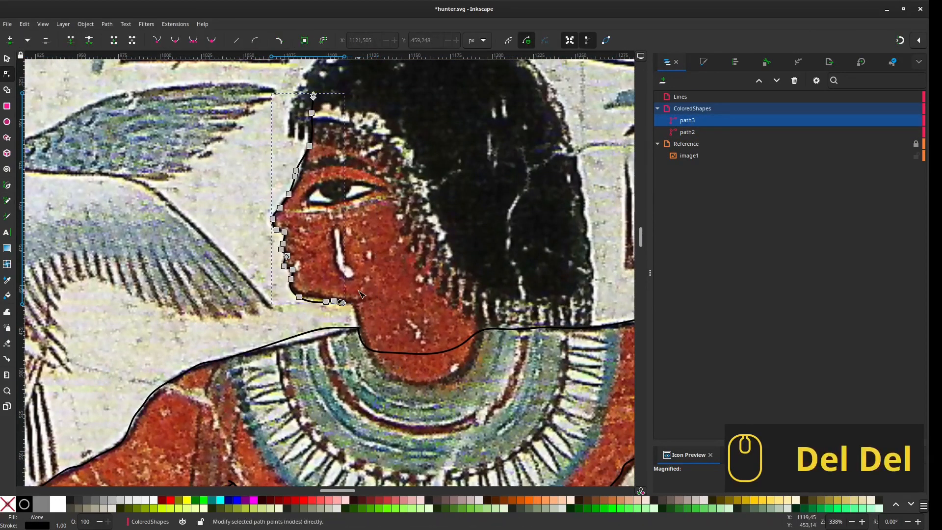
# Step: Extend the face path around the neck and over the hair to complete the head outline
pyautogui.press('p')
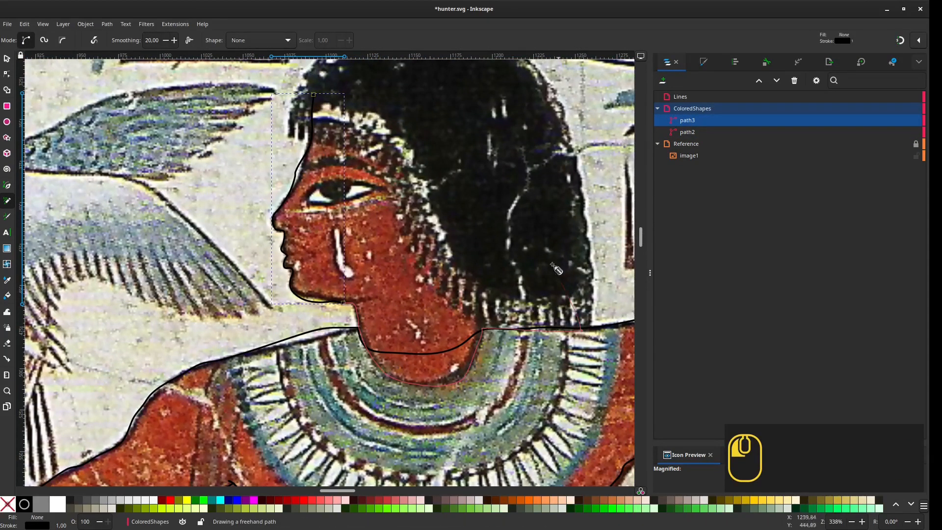
pyautogui.moveTo(552, 265); pyautogui.dragTo(289, 221)
pyautogui.moveTo(427, 295); pyautogui.dragTo(397, 214)
# Step: Apply the Simplify live path effect to the hunter's body outline, raise its simplification, and flatten the effect
pyautogui.click(687, 132)
pyautogui.click(798, 62)
pyautogui.click(915, 82)
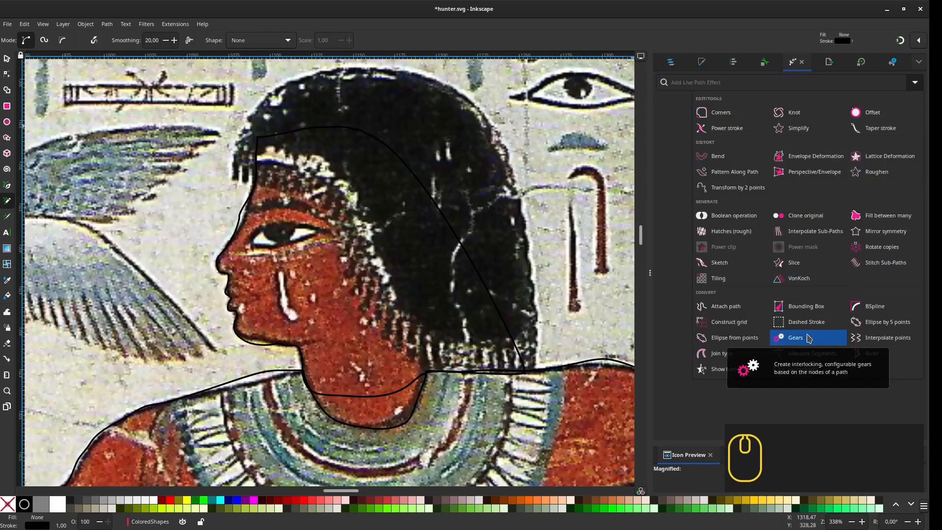
pyautogui.click(798, 129)
pyautogui.scroll(-1, 344, 245)
pyautogui.moveTo(742, 136); pyautogui.dragTo(748, 137)
pyautogui.scroll(-1, 372, 265)
pyautogui.moveTo(392, 221); pyautogui.dragTo(411, 306)
pyautogui.click(899, 116)
pyautogui.click(878, 164)
# Step: Set the body outline's stroke colour to magenta
pyautogui.moveTo(383, 172); pyautogui.dragTo(347, 385)
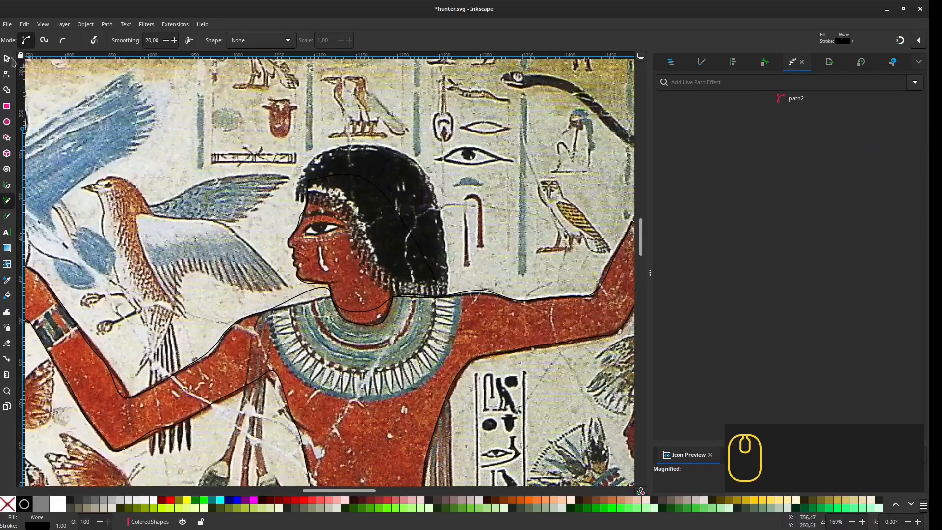
pyautogui.click(883, 118)
pyautogui.keyDown('shift'); pyautogui.click(254, 503); pyautogui.keyUp('shift')
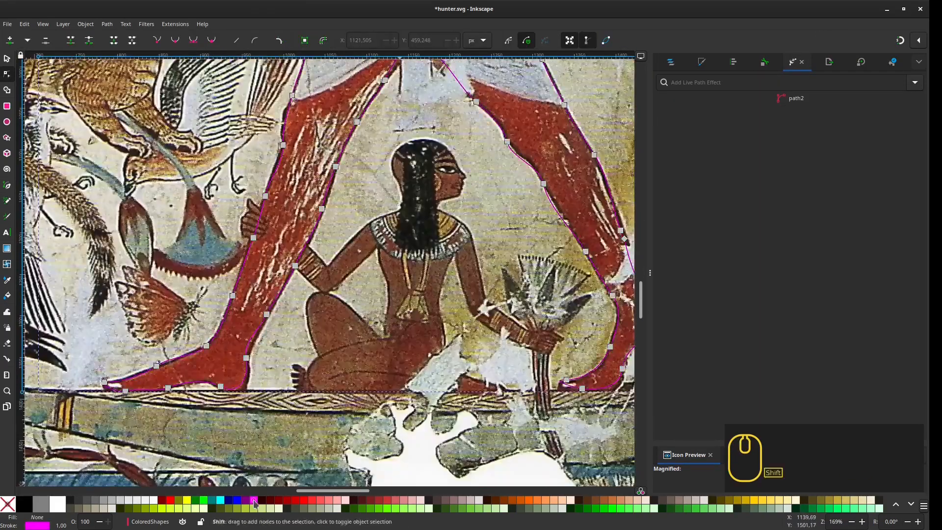
# Step: Adjust the outline's nodes and handles around the toes and heel of the back foot to follow the painting
pyautogui.scroll(3, 569, 378)
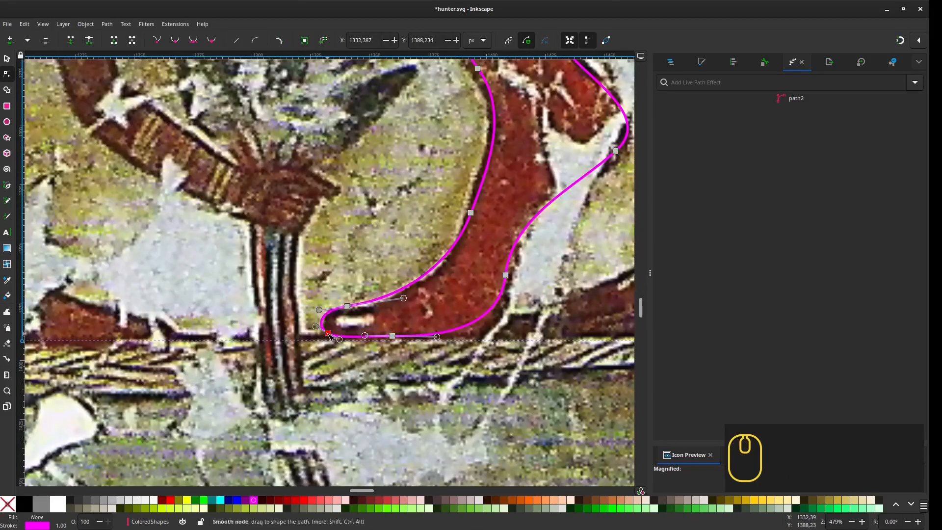
pyautogui.moveTo(462, 328); pyautogui.dragTo(482, 337)
pyautogui.moveTo(554, 211); pyautogui.dragTo(382, 430)
pyautogui.moveTo(443, 369); pyautogui.dragTo(447, 330)
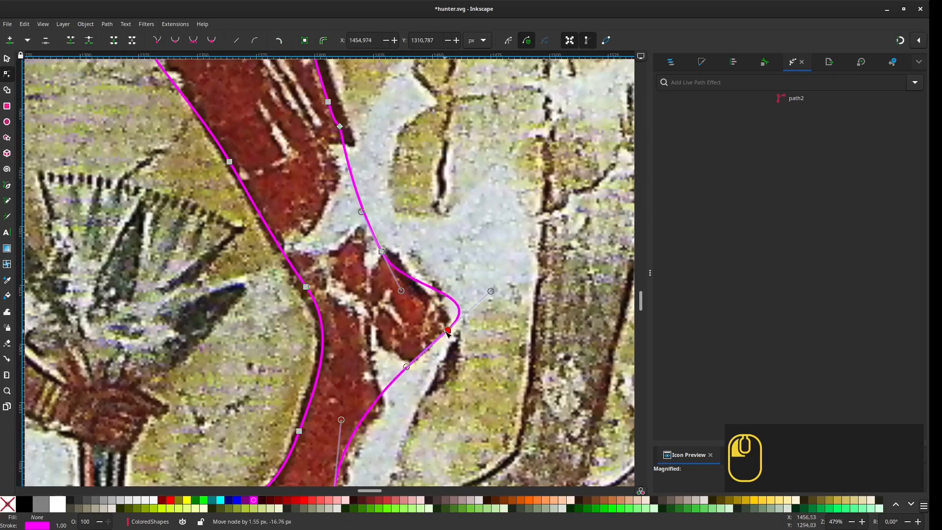
pyautogui.moveTo(492, 284); pyautogui.dragTo(464, 298)
pyautogui.moveTo(381, 252); pyautogui.dragTo(391, 373)
pyautogui.moveTo(339, 269); pyautogui.dragTo(349, 282)
pyautogui.moveTo(328, 244); pyautogui.dragTo(336, 241)
pyautogui.moveTo(371, 339); pyautogui.dragTo(371, 360)
# Step: Adjust the outline's nodes up the back leg, the kilt's rear edge and the torso to match the painting
pyautogui.moveTo(294, 147); pyautogui.dragTo(434, 355)
pyautogui.moveTo(395, 238); pyautogui.dragTo(396, 239)
pyautogui.moveTo(309, 100); pyautogui.dragTo(326, 333)
pyautogui.moveTo(196, 69); pyautogui.dragTo(370, 357)
pyautogui.moveTo(301, 168); pyautogui.dragTo(301, 377)
pyautogui.moveTo(320, 69); pyautogui.dragTo(369, 356)
pyautogui.moveTo(394, 86); pyautogui.dragTo(364, 242)
pyautogui.moveTo(365, 242); pyautogui.dragTo(370, 246)
# Step: Reposition the outline's nodes along the raised arm up to the wrist, undoing one misplaced node move
pyautogui.moveTo(617, 147); pyautogui.dragTo(381, 286)
pyautogui.click(381, 286)
pyautogui.moveTo(281, 311); pyautogui.dragTo(278, 301)
pyautogui.moveTo(500, 260); pyautogui.dragTo(496, 285)
pyautogui.hotkey('ctrl', 'z')
pyautogui.click(421, 228)
pyautogui.moveTo(623, 84); pyautogui.dragTo(370, 342)
pyautogui.moveTo(440, 172); pyautogui.dragTo(388, 294)
pyautogui.moveTo(387, 294); pyautogui.dragTo(389, 296)
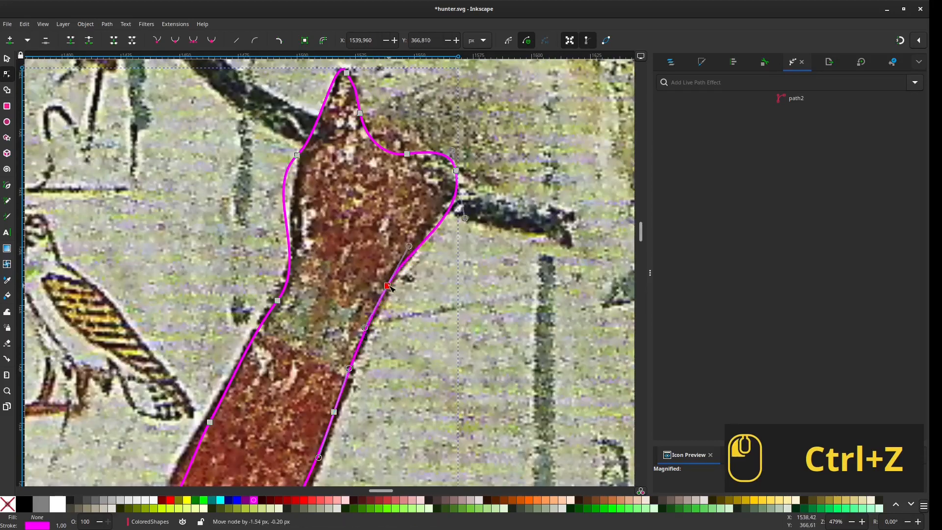
# Step: Insert nodes along the raised fist's outer edge and bend the outline into the first knuckles
pyautogui.moveTo(466, 171); pyautogui.dragTo(460, 264)
pyautogui.scroll(2, 459, 263)
pyautogui.scroll(-2, 561, 340)
pyautogui.scroll(2, 514, 303)
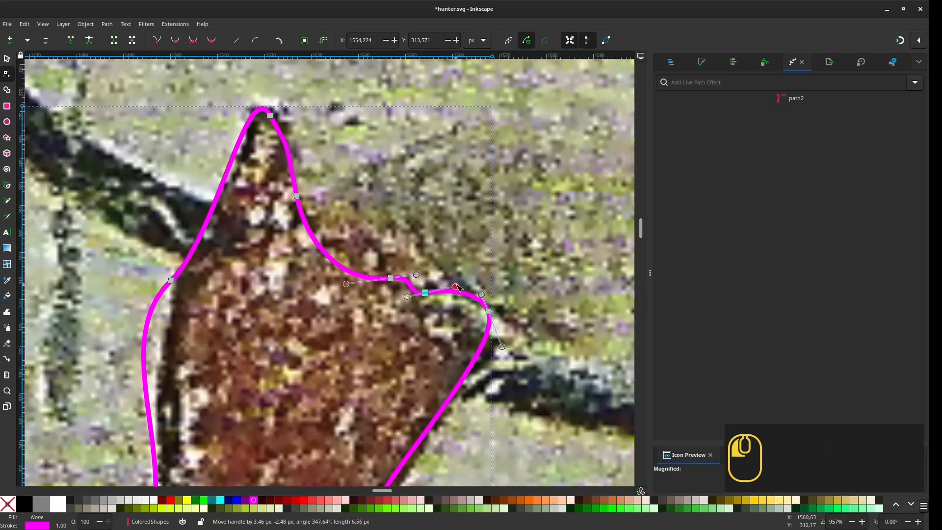
pyautogui.moveTo(401, 263); pyautogui.dragTo(409, 231)
pyautogui.moveTo(349, 221); pyautogui.dragTo(380, 298)
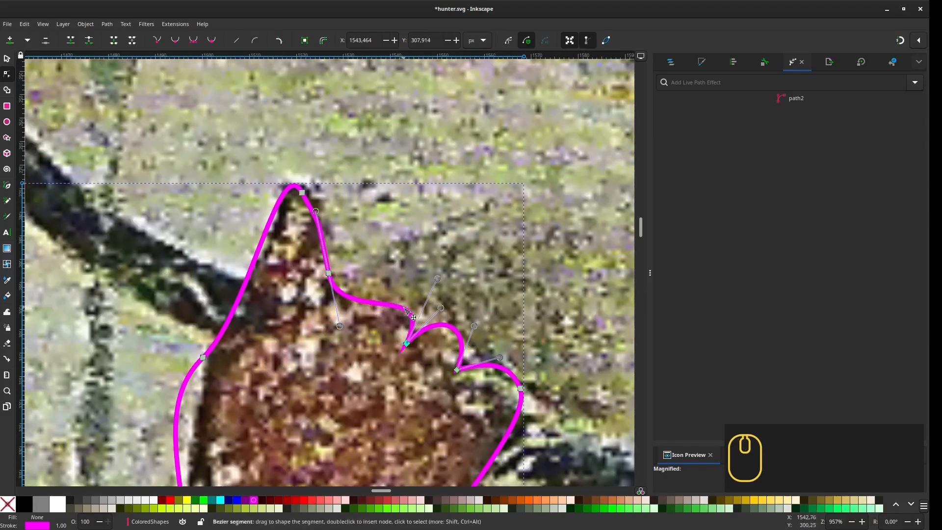
# Step: Shape the remaining knuckles of the raised fist up to the base of the thumb with corner nodes
pyautogui.moveTo(456, 368); pyautogui.dragTo(461, 376)
pyautogui.moveTo(346, 314); pyautogui.dragTo(370, 294)
pyautogui.click(369, 293)
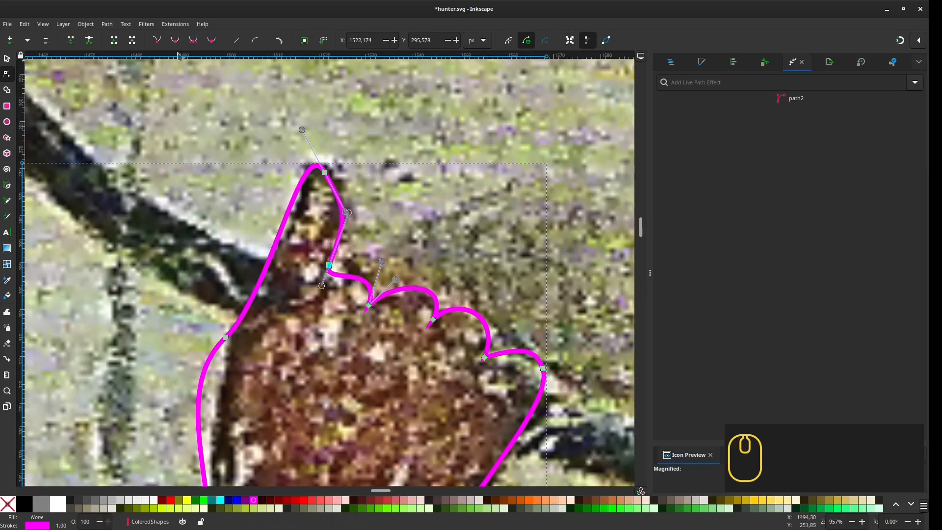
# Step: Refine the node and handles of the fist's outermost knuckle and the wrist edge below it
pyautogui.moveTo(494, 361); pyautogui.dragTo(487, 288)
pyautogui.click(536, 295)
pyautogui.moveTo(537, 330); pyautogui.dragTo(529, 326)
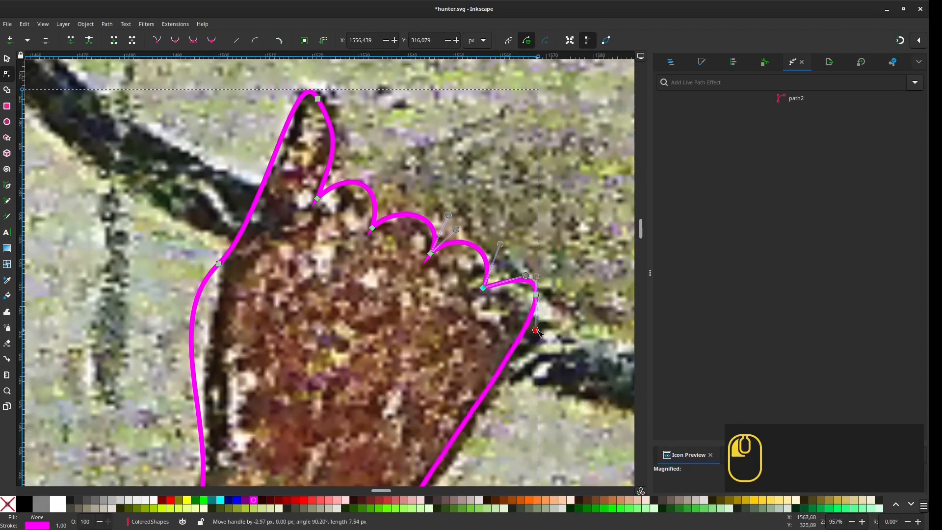
pyautogui.moveTo(536, 295); pyautogui.dragTo(528, 303)
pyautogui.scroll(-1, 467, 236)
pyautogui.moveTo(471, 370); pyautogui.dragTo(459, 218)
pyautogui.moveTo(391, 296); pyautogui.dragTo(402, 285)
pyautogui.moveTo(393, 99); pyautogui.dragTo(393, 421)
pyautogui.scroll(1, 394, 421)
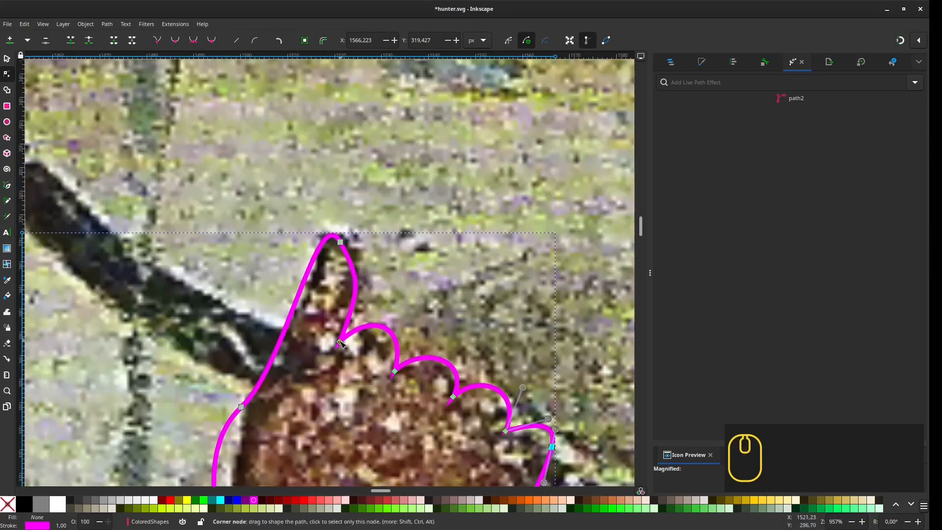
# Step: Adjust the node and handles at the tip of the raised hand's thumb to round it
pyautogui.moveTo(341, 242); pyautogui.dragTo(342, 239)
pyautogui.moveTo(288, 364); pyautogui.dragTo(318, 327)
pyautogui.moveTo(314, 204); pyautogui.dragTo(301, 204)
# Step: Straighten the palm-side outline of the raised hand between the thumb and the wrist by adjusting its nodes and handles
pyautogui.scroll(-2, 311, 245)
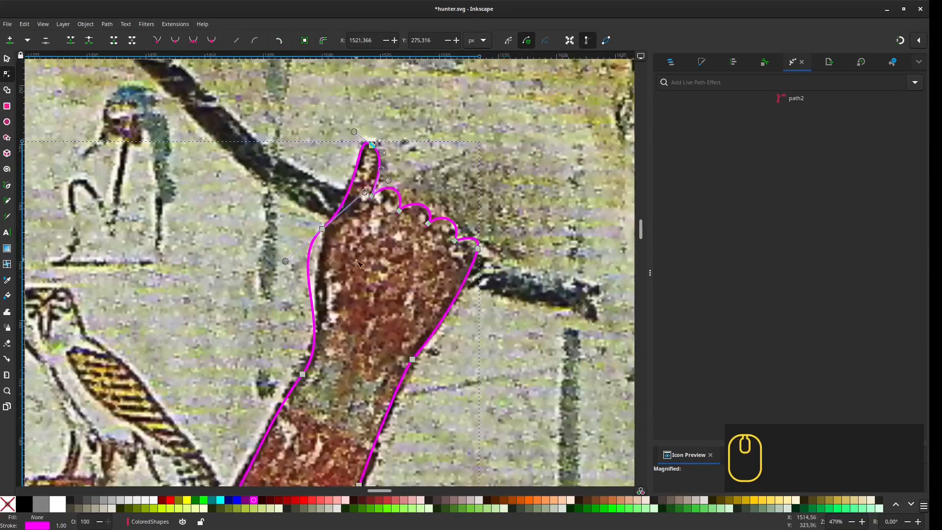
pyautogui.moveTo(362, 173); pyautogui.dragTo(415, 88)
pyautogui.moveTo(345, 190); pyautogui.dragTo(345, 265)
pyautogui.scroll(1, 368, 166)
pyautogui.moveTo(361, 249); pyautogui.dragTo(353, 262)
pyautogui.moveTo(429, 212); pyautogui.dragTo(388, 230)
# Step: Insert a node on the raised thumb's inner edge and fit the outline from there down past the wrist
pyautogui.scroll(1, 427, 272)
pyautogui.doubleClick(394, 220)
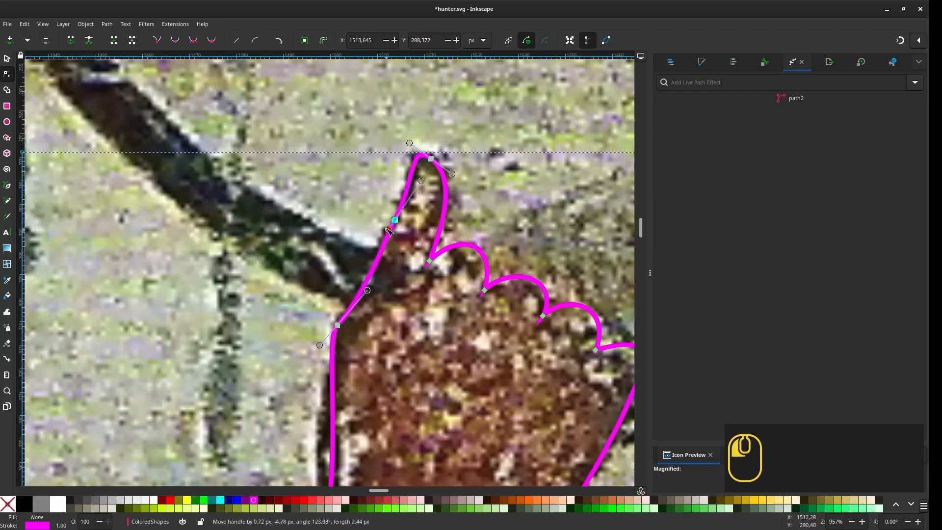
pyautogui.moveTo(337, 325); pyautogui.dragTo(338, 187)
pyautogui.moveTo(309, 412); pyautogui.dragTo(373, 223)
pyautogui.moveTo(232, 468); pyautogui.dragTo(391, 63)
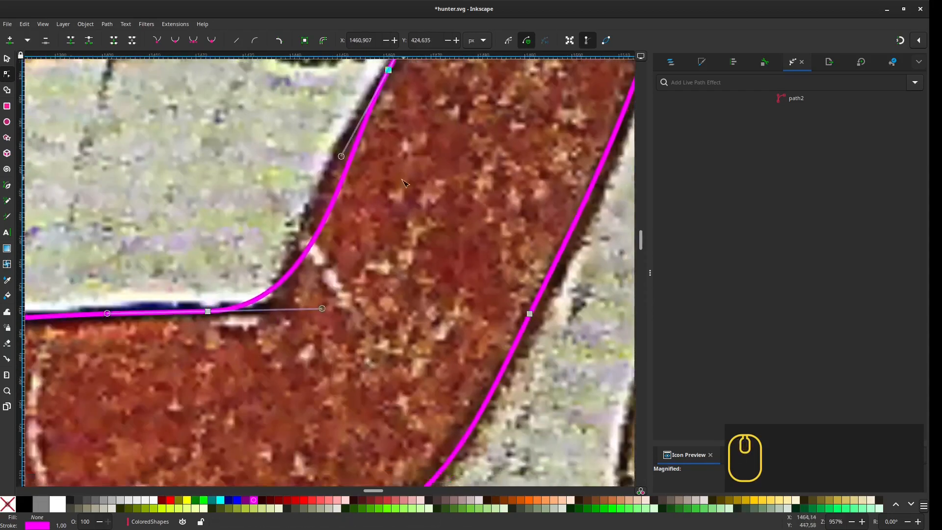
# Step: Fit the inner elbow bend of the raised arm to the painting with its nodes and handles
pyautogui.moveTo(211, 304); pyautogui.dragTo(307, 358)
pyautogui.moveTo(308, 357); pyautogui.dragTo(366, 357)
pyautogui.moveTo(480, 355); pyautogui.dragTo(400, 294)
pyautogui.scroll(-3, 417, 435)
# Step: Adjust the nodes and handles along the raised arm's upper edge and shoulder up to the collar
pyautogui.moveTo(257, 418); pyautogui.dragTo(355, 269)
pyautogui.scroll(1, 356, 268)
pyautogui.moveTo(363, 267); pyautogui.dragTo(517, 298)
pyautogui.moveTo(392, 268); pyautogui.dragTo(389, 276)
pyautogui.moveTo(434, 279); pyautogui.dragTo(431, 277)
pyautogui.moveTo(262, 289); pyautogui.dragTo(454, 237)
pyautogui.moveTo(504, 244); pyautogui.dragTo(505, 237)
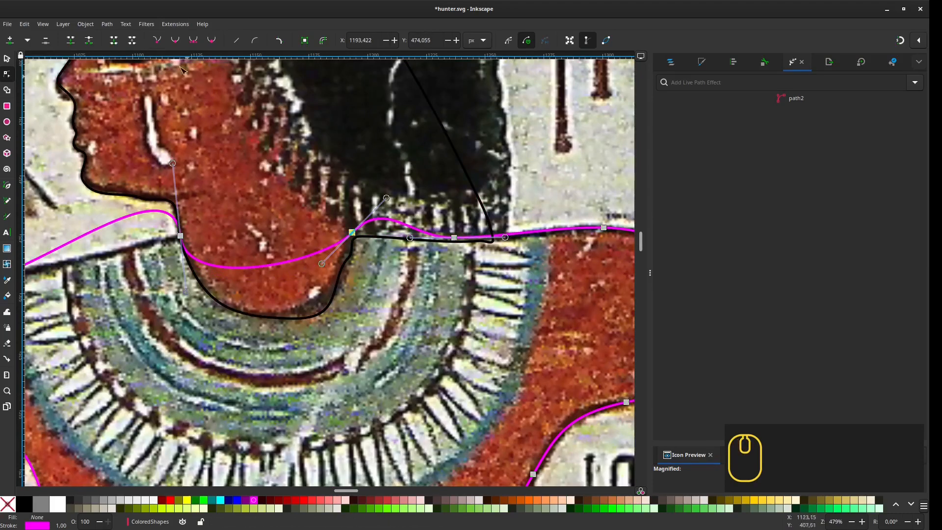
# Step: Reshape the body outline at the front of the neck and along the forward shoulder's upper edge
pyautogui.moveTo(180, 237); pyautogui.dragTo(397, 253)
pyautogui.click(397, 252)
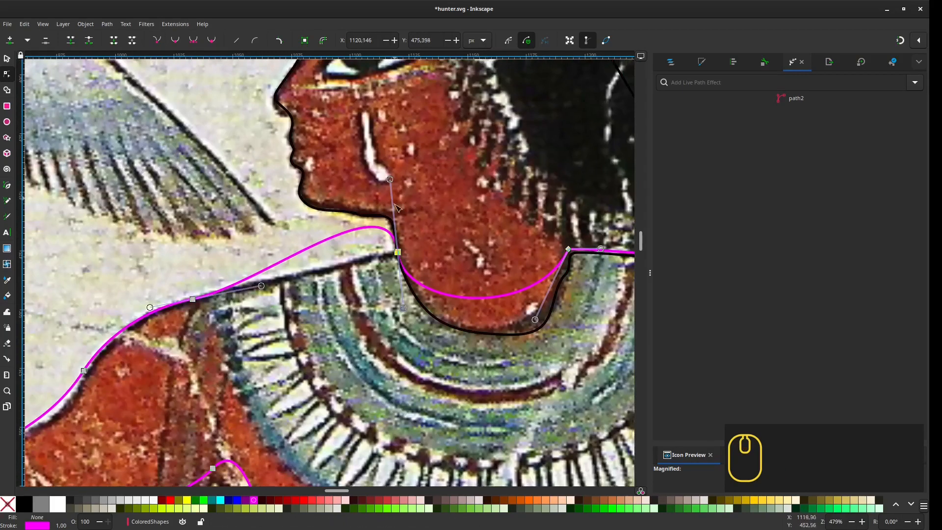
pyautogui.scroll(-1, 417, 294)
pyautogui.scroll(1, 120, 321)
pyautogui.moveTo(120, 322); pyautogui.dragTo(373, 117)
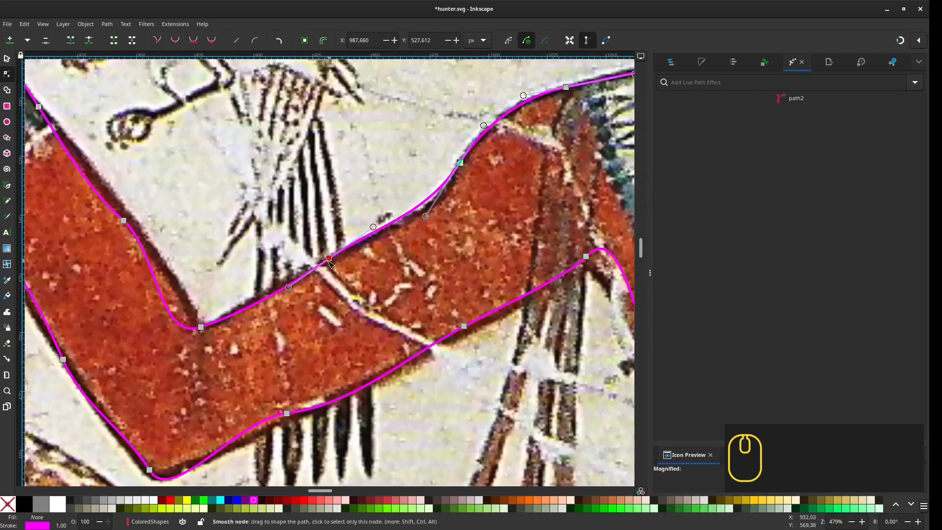
# Step: Make the forward arm's inner elbow a corner node and fit the forearm's upper edge
pyautogui.click(205, 325)
pyautogui.moveTo(207, 326); pyautogui.dragTo(400, 304)
pyautogui.moveTo(320, 196); pyautogui.dragTo(366, 281)
pyautogui.moveTo(366, 280); pyautogui.dragTo(369, 274)
pyautogui.moveTo(295, 194); pyautogui.dragTo(361, 365)
pyautogui.moveTo(365, 367); pyautogui.dragTo(371, 366)
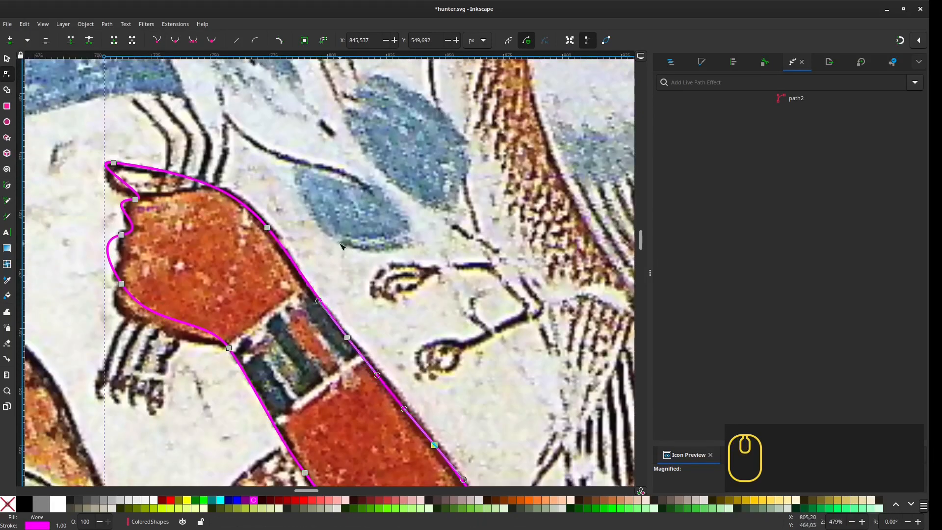
# Step: Refine the forward wrist's upper edge and pull the top outline of the hand below the thumb
pyautogui.moveTo(306, 291); pyautogui.dragTo(463, 346)
pyautogui.moveTo(466, 343); pyautogui.dragTo(464, 346)
pyautogui.scroll(1, 396, 209)
pyautogui.moveTo(222, 224); pyautogui.dragTo(333, 271)
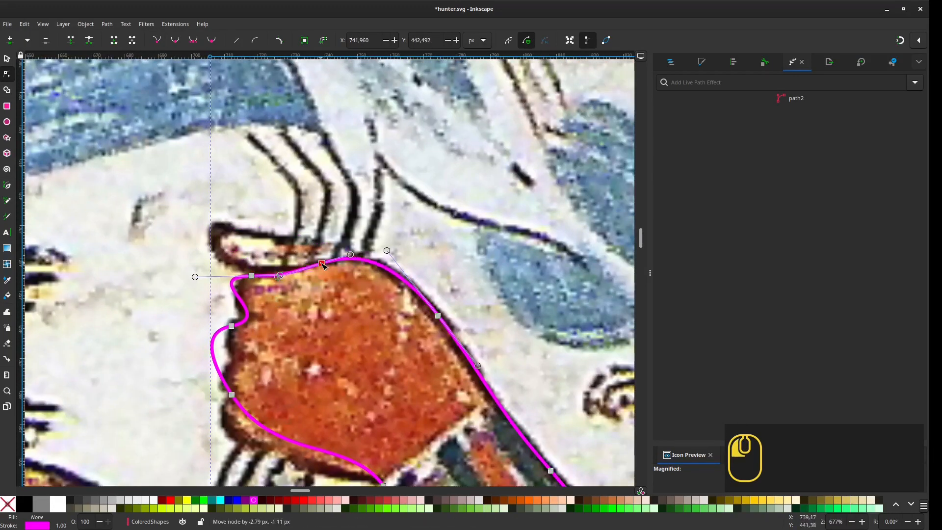
# Step: Insert a node at the first knuckle notch of the forward fist and reposition the neighbouring knuckle nodes
pyautogui.doubleClick(247, 315)
pyautogui.scroll(2, 247, 315)
pyautogui.moveTo(336, 210); pyautogui.dragTo(309, 240)
pyautogui.moveTo(261, 163); pyautogui.dragTo(290, 166)
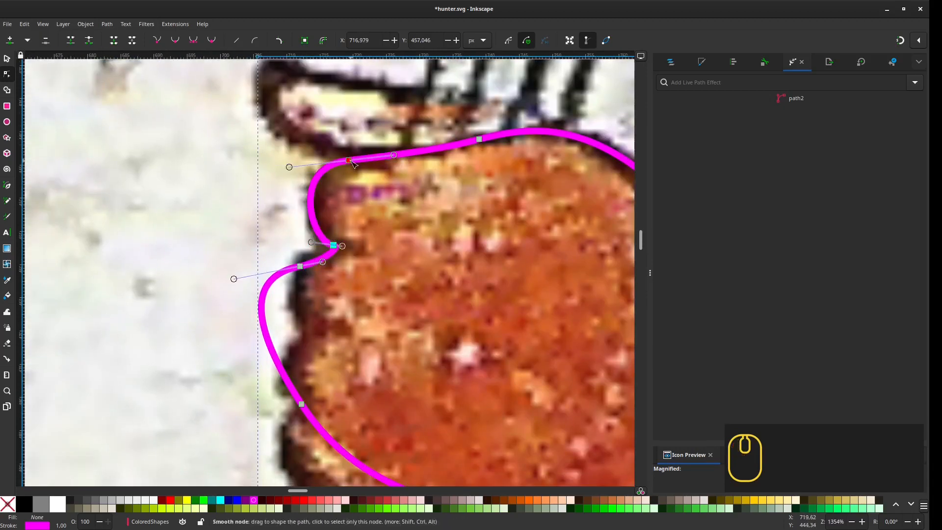
pyautogui.moveTo(299, 265); pyautogui.dragTo(313, 180)
pyautogui.moveTo(313, 180); pyautogui.dragTo(318, 136)
# Step: Convert the forward fist's notch nodes to corners and bend the segments between them into rounded knuckles
pyautogui.hotkey('shift', 'c')
pyautogui.click(347, 158)
pyautogui.hotkey('shift', 'c')
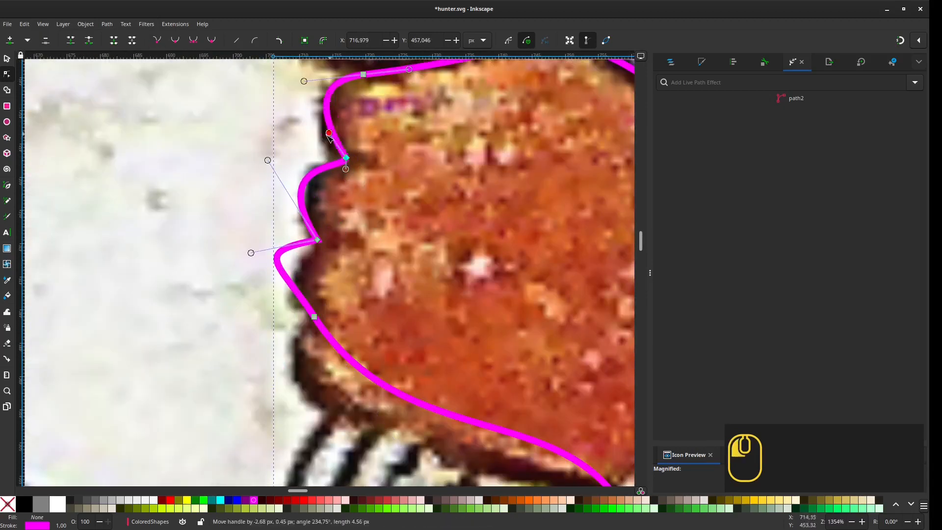
pyautogui.moveTo(267, 160); pyautogui.dragTo(281, 183)
pyautogui.moveTo(372, 254); pyautogui.dragTo(376, 259)
pyautogui.hotkey('shift', 'c')
pyautogui.moveTo(340, 203); pyautogui.dragTo(343, 249)
# Step: Insert a node on the forward fist's lower edge and fit the curve from the last knuckle to the wrist
pyautogui.moveTo(463, 390); pyautogui.dragTo(255, 359)
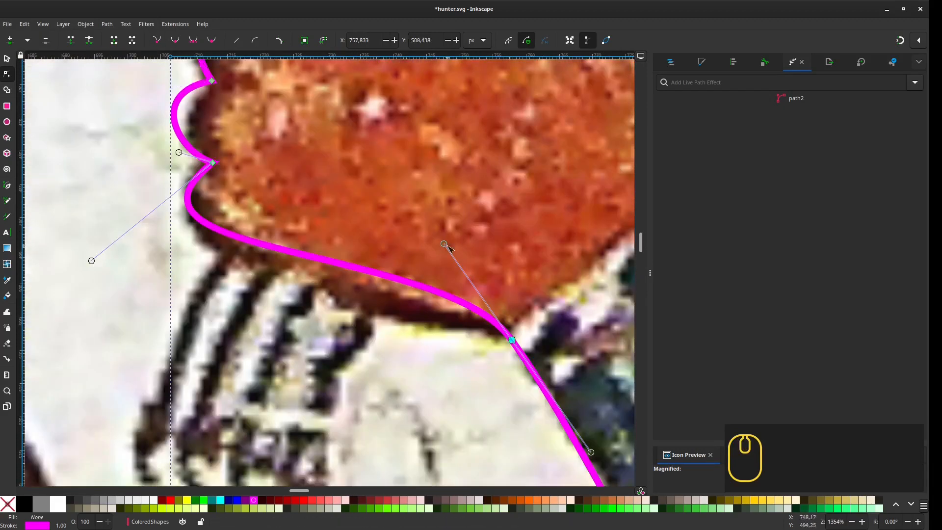
pyautogui.moveTo(443, 243); pyautogui.dragTo(449, 278)
pyautogui.doubleClick(375, 288)
pyautogui.moveTo(375, 288); pyautogui.dragTo(367, 308)
pyautogui.click(335, 251)
pyautogui.moveTo(270, 265); pyautogui.dragTo(289, 278)
# Step: Fit the forward forearm's lower edge between the wristband and the elbow by adjusting its nodes
pyautogui.scroll(-2, 471, 246)
pyautogui.moveTo(564, 417); pyautogui.dragTo(282, 128)
pyautogui.scroll(1, 378, 271)
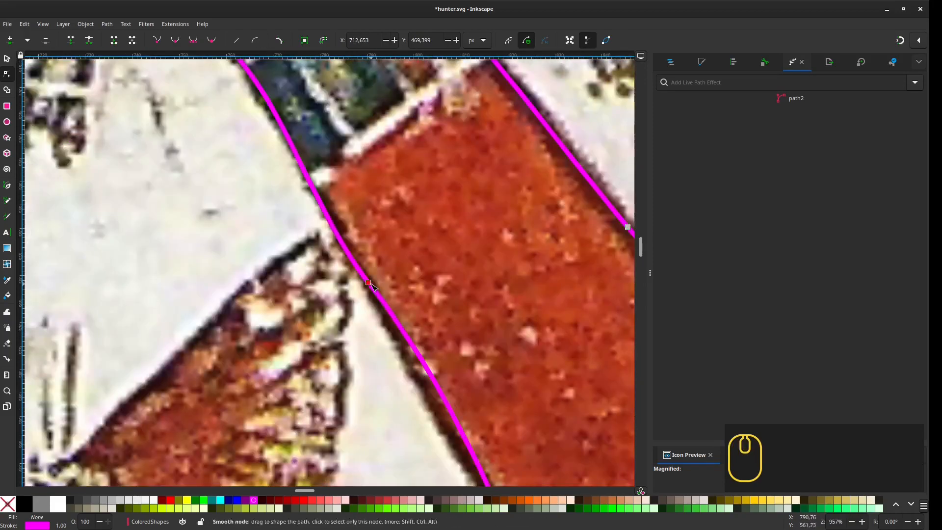
pyautogui.doubleClick(376, 272)
pyautogui.moveTo(379, 272); pyautogui.dragTo(477, 417)
pyautogui.scroll(-1, 396, 349)
pyautogui.moveTo(396, 349); pyautogui.dragTo(251, 109)
pyautogui.doubleClick(348, 199)
pyautogui.scroll(-1, 464, 274)
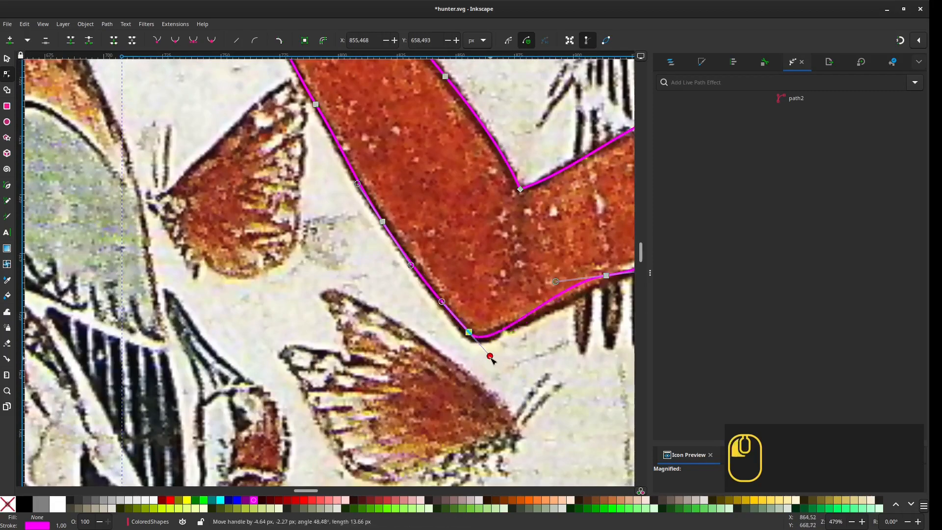
# Step: Shape the forward elbow's outer corner and the underside of the upper arm up to the armpit
pyautogui.moveTo(489, 356); pyautogui.dragTo(489, 356)
pyautogui.moveTo(489, 356); pyautogui.dragTo(266, 366)
pyautogui.moveTo(382, 284); pyautogui.dragTo(384, 288)
pyautogui.moveTo(460, 255); pyautogui.dragTo(466, 248)
pyautogui.moveTo(465, 248); pyautogui.dragTo(283, 320)
pyautogui.moveTo(461, 218); pyautogui.dragTo(437, 249)
# Step: Refine the nodes and handles along the front of the torso, past the belt knot and down the kilt
pyautogui.moveTo(564, 466); pyautogui.dragTo(479, 207)
pyautogui.click(491, 234)
pyautogui.moveTo(526, 413); pyautogui.dragTo(487, 241)
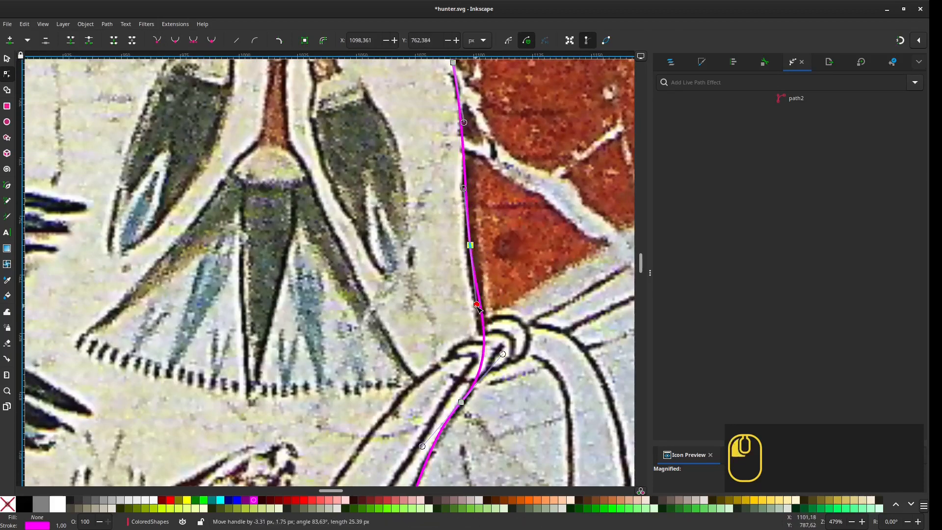
pyautogui.scroll(-2, 477, 304)
pyautogui.moveTo(477, 305); pyautogui.dragTo(489, 164)
pyautogui.moveTo(498, 329); pyautogui.dragTo(532, 265)
# Step: Insert a node below the kilt's hem and shape the contour of the front leg's knee
pyautogui.scroll(1, 411, 419)
pyautogui.moveTo(412, 420); pyautogui.dragTo(412, 291)
pyautogui.moveTo(412, 291); pyautogui.dragTo(408, 284)
pyautogui.doubleClick(410, 326)
pyautogui.scroll(2, 410, 322)
pyautogui.moveTo(403, 319); pyautogui.dragTo(413, 224)
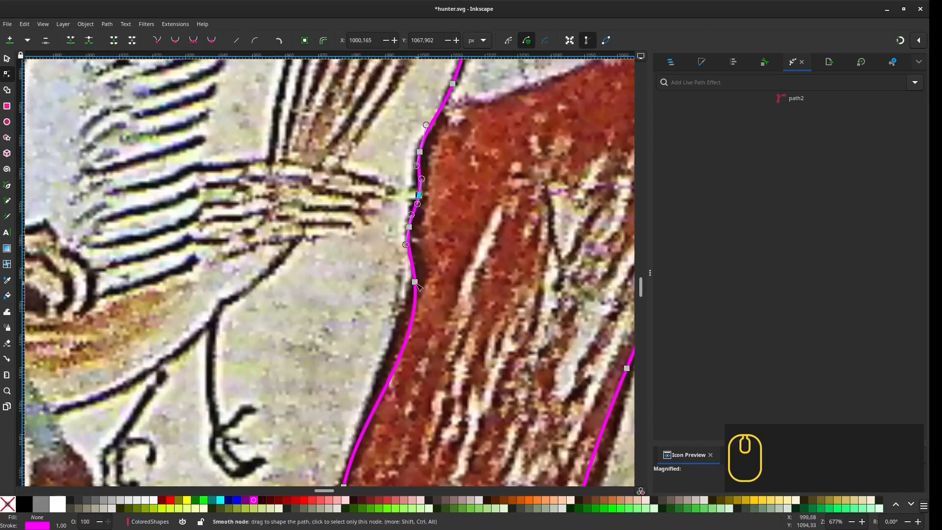
pyautogui.moveTo(412, 282); pyautogui.dragTo(417, 274)
# Step: Fit the front leg's shin outline down to the ankle by adjusting its nodes and handles
pyautogui.scroll(-1, 415, 314)
pyautogui.moveTo(368, 427); pyautogui.dragTo(437, 240)
pyautogui.click(433, 244)
pyautogui.moveTo(443, 193); pyautogui.dragTo(484, 112)
pyautogui.moveTo(343, 432); pyautogui.dragTo(496, 133)
# Step: Refine the instep of the front foot and round the outline around the toe
pyautogui.click(312, 329)
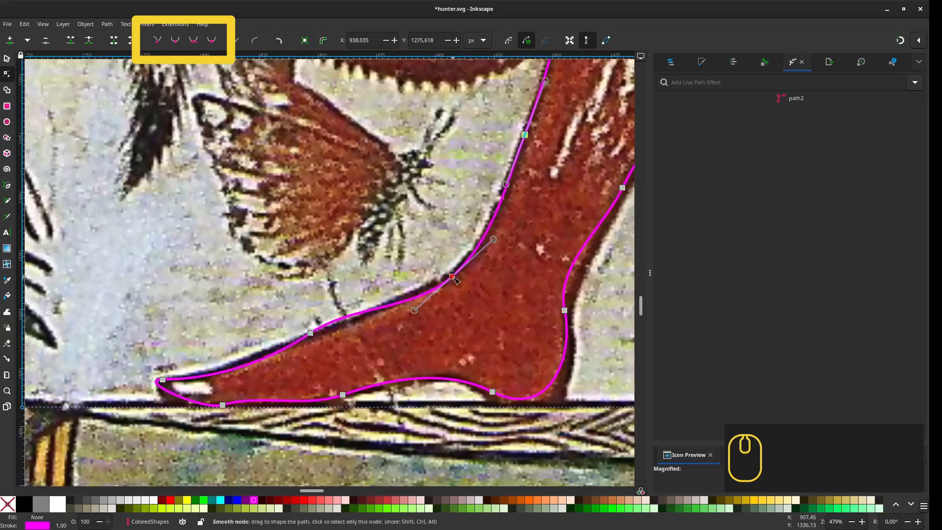
pyautogui.moveTo(360, 312); pyautogui.dragTo(430, 283)
pyautogui.scroll(1, 282, 303)
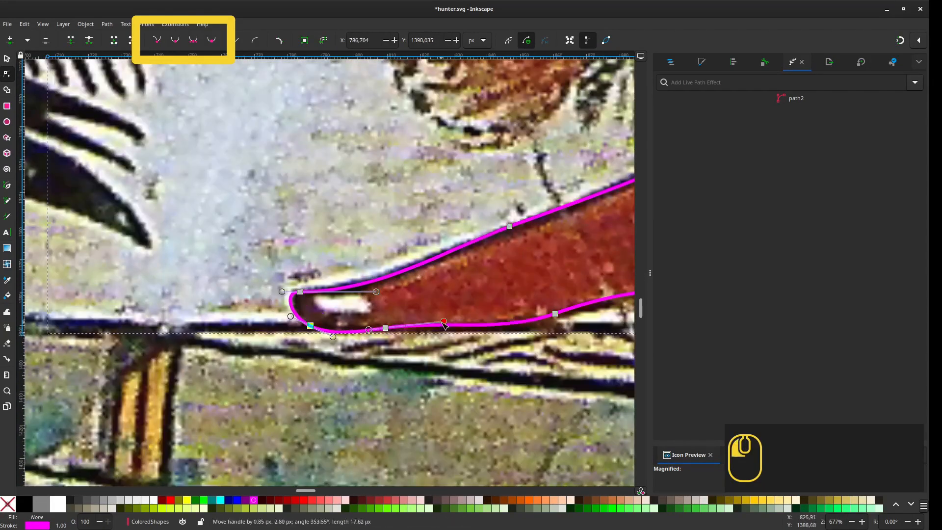
pyautogui.click(371, 297)
# Step: Fit the sole's arch and the heel of the front foot to the painting
pyautogui.moveTo(589, 310); pyautogui.dragTo(232, 288)
pyautogui.click(160, 301)
pyautogui.moveTo(213, 327); pyautogui.dragTo(252, 318)
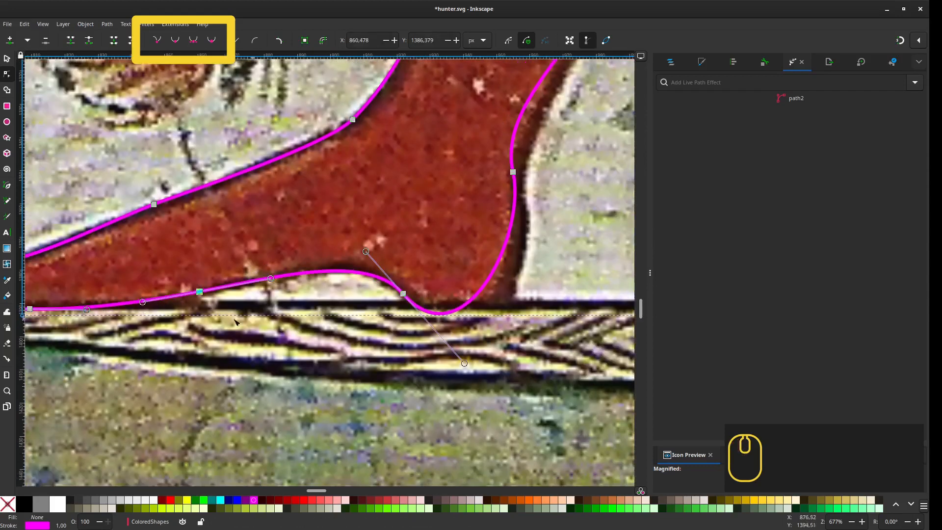
pyautogui.moveTo(441, 314); pyautogui.dragTo(378, 333)
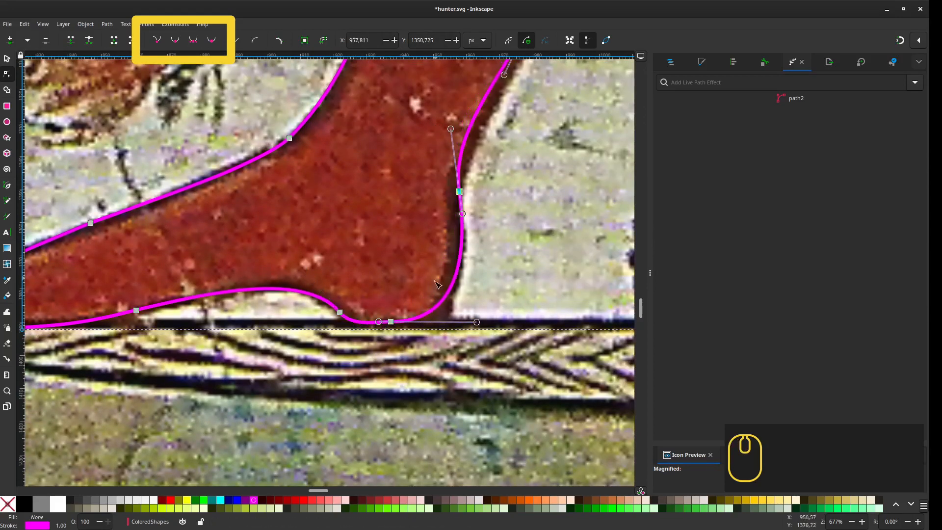
pyautogui.moveTo(501, 73); pyautogui.dragTo(368, 235)
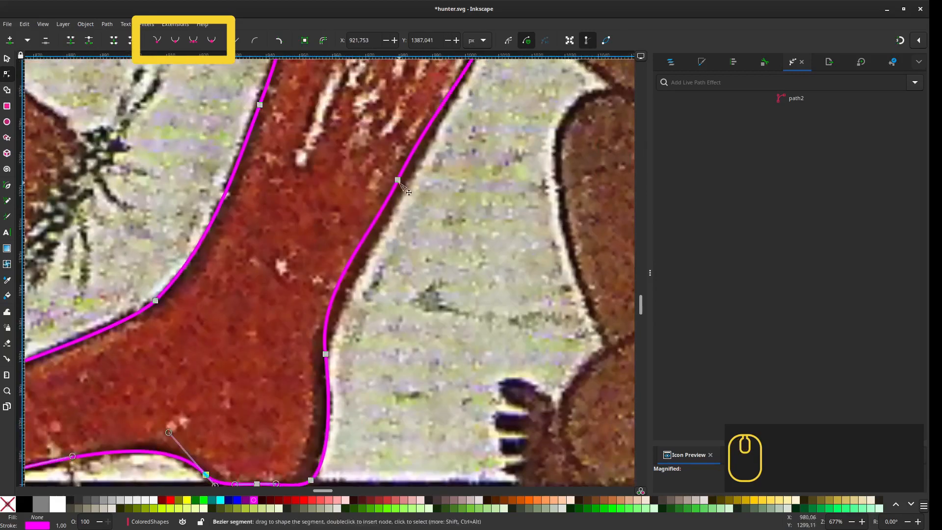
# Step: Adjust the nodes along the back of the front leg from above the heel up the calf
pyautogui.click(398, 177)
pyautogui.moveTo(471, 73); pyautogui.dragTo(416, 236)
pyautogui.click(455, 151)
pyautogui.moveTo(520, 84); pyautogui.dragTo(438, 279)
pyautogui.click(466, 154)
pyautogui.moveTo(415, 173); pyautogui.dragTo(392, 278)
pyautogui.click(392, 277)
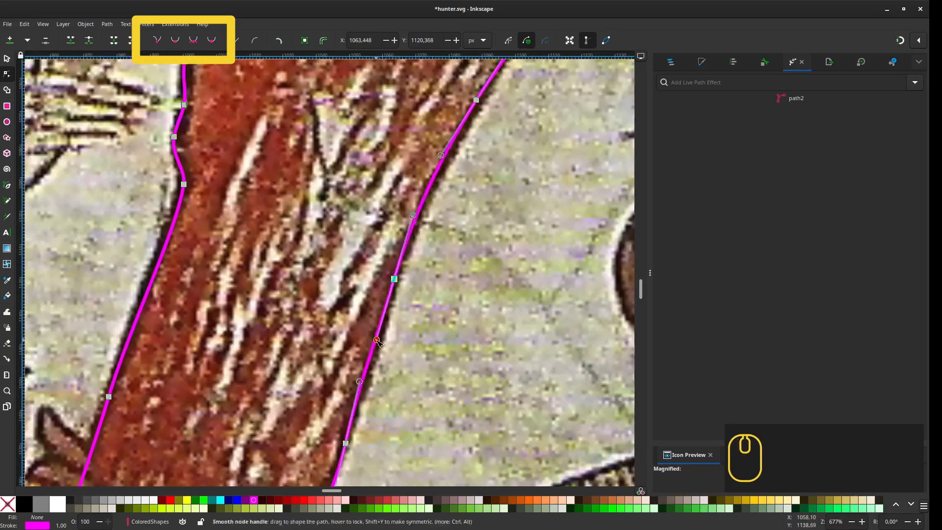
# Step: Fit the back of the front leg's thigh and adjust the handle where the two legs meet
pyautogui.moveTo(481, 101); pyautogui.dragTo(305, 427)
pyautogui.click(305, 427)
pyautogui.scroll(-1, 385, 309)
pyautogui.moveTo(384, 309); pyautogui.dragTo(323, 319)
pyautogui.click(323, 319)
pyautogui.moveTo(366, 220); pyautogui.dragTo(373, 220)
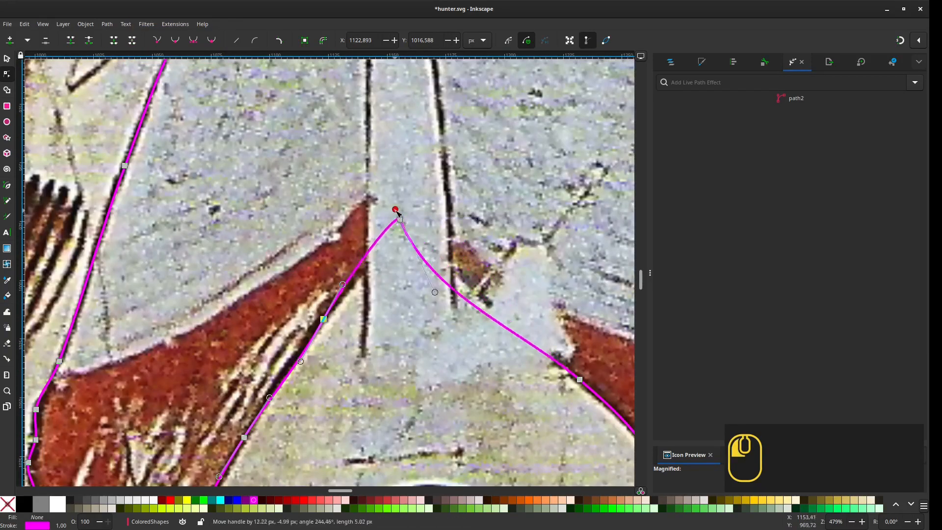
# Step: Reshape the outline from the point between the legs along the rear thigh's front edge
pyautogui.moveTo(472, 310); pyautogui.dragTo(429, 244)
pyautogui.click(537, 315)
pyautogui.moveTo(536, 315); pyautogui.dragTo(393, 202)
pyautogui.click(474, 306)
pyautogui.click(496, 330)
# Step: Reposition the nodes down the front edge of the rear leg to the shin and save the drawing
pyautogui.moveTo(523, 356); pyautogui.dragTo(465, 264)
pyautogui.moveTo(533, 402); pyautogui.dragTo(545, 394)
pyautogui.scroll(-2, 544, 394)
pyautogui.moveTo(545, 394); pyautogui.dragTo(376, 143)
pyautogui.scroll(1, 454, 265)
pyautogui.moveTo(454, 265); pyautogui.dragTo(451, 267)
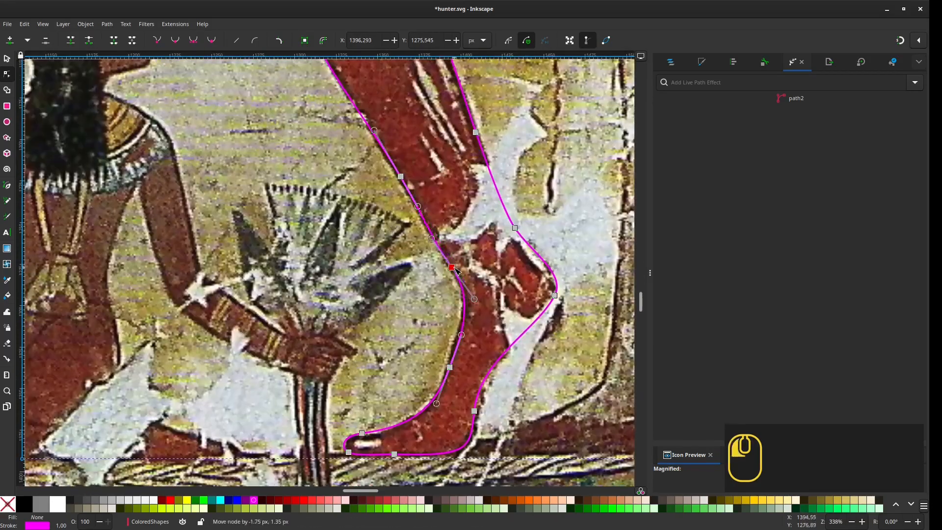
pyautogui.hotkey('ctrl', 's')
# Step: Select the black head outline and reposition its nodes at the back of the neck
pyautogui.scroll(-4, 485, 314)
pyautogui.scroll(4, 394, 171)
pyautogui.click(448, 162)
pyautogui.moveTo(457, 301); pyautogui.dragTo(426, 261)
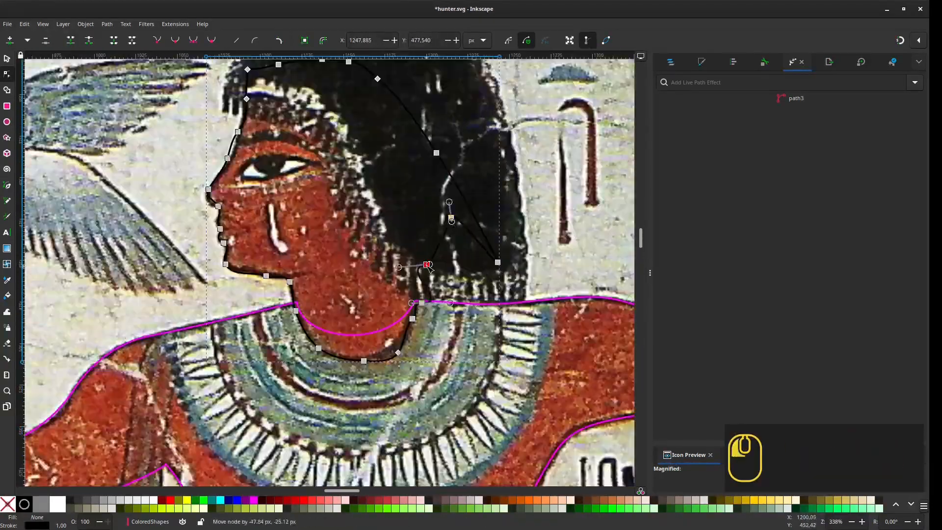
pyautogui.moveTo(500, 301); pyautogui.dragTo(443, 216)
pyautogui.moveTo(442, 216); pyautogui.dragTo(480, 303)
# Step: Delete the three surplus nodes behind the head and neck and smooth the remaining curve across the hair
pyautogui.click(527, 346)
pyautogui.press('Delete')
pyautogui.click(407, 164)
pyautogui.press('Delete')
pyautogui.click(351, 144)
pyautogui.press('Delete')
pyautogui.moveTo(400, 146); pyautogui.dragTo(381, 161)
pyautogui.moveTo(483, 249); pyautogui.dragTo(457, 248)
# Step: Make the node at the back of the neck smooth and round the neck's rear base
pyautogui.scroll(2, 459, 447)
pyautogui.click(439, 328)
pyautogui.hotkey('shift', 's')
pyautogui.moveTo(439, 327); pyautogui.dragTo(429, 311)
pyautogui.moveTo(417, 388); pyautogui.dragTo(472, 321)
pyautogui.moveTo(450, 361); pyautogui.dragTo(445, 356)
pyautogui.moveTo(461, 336); pyautogui.dragTo(469, 339)
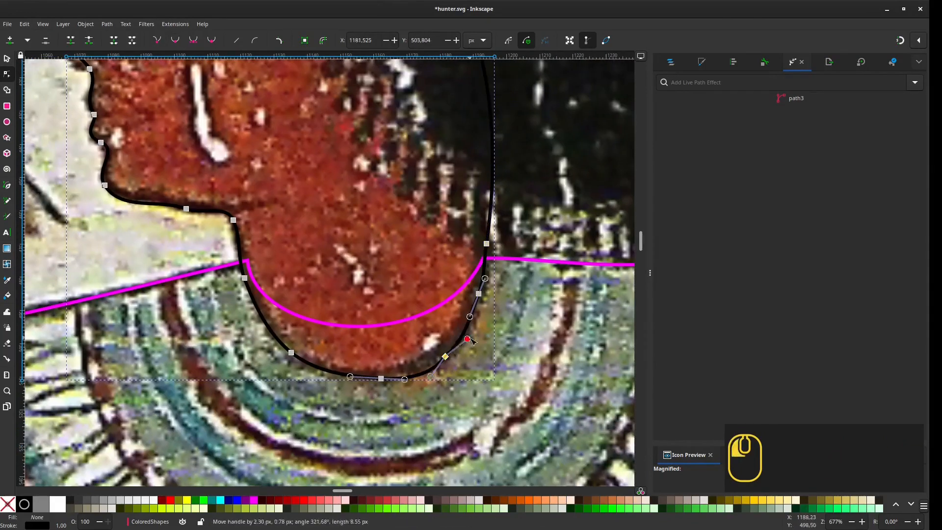
# Step: Adjust the nodes and handles along the front of the neck and the underside of the jaw
pyautogui.moveTo(255, 279); pyautogui.dragTo(374, 366)
pyautogui.moveTo(354, 307); pyautogui.dragTo(339, 341)
pyautogui.click(329, 321)
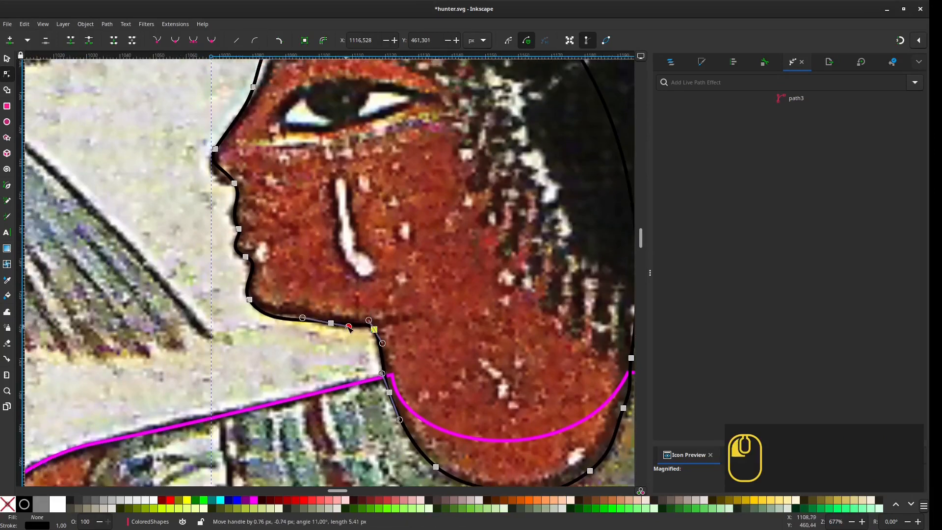
pyautogui.moveTo(299, 309); pyautogui.dragTo(188, 314)
pyautogui.hotkey('ctrl', 'z')
pyautogui.moveTo(329, 322); pyautogui.dragTo(324, 317)
# Step: Refine the nodes and handles of the face profile from the chin over the lips to the nose
pyautogui.moveTo(292, 336); pyautogui.dragTo(366, 387)
pyautogui.click(318, 307)
pyautogui.scroll(1, 318, 307)
pyautogui.moveTo(318, 307); pyautogui.dragTo(362, 400)
pyautogui.moveTo(352, 359); pyautogui.dragTo(355, 365)
pyautogui.moveTo(346, 295); pyautogui.dragTo(317, 293)
pyautogui.moveTo(334, 246); pyautogui.dragTo(260, 365)
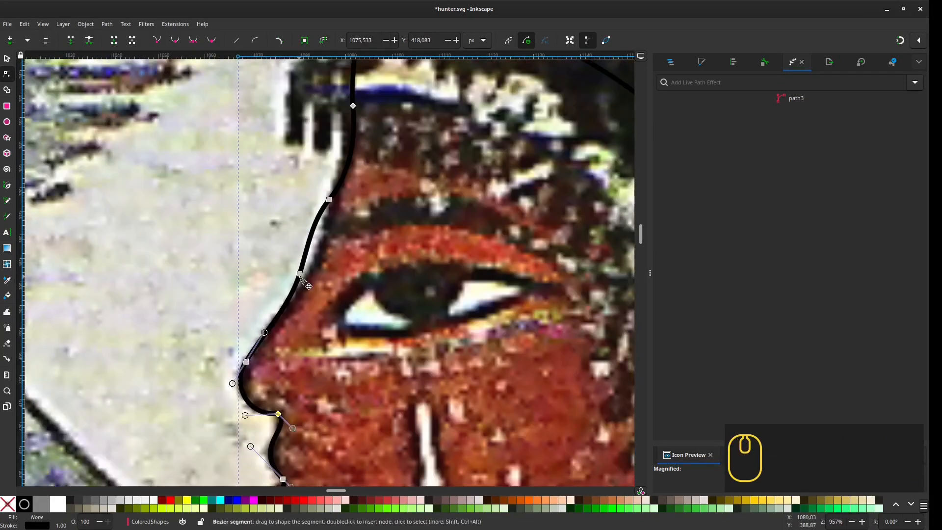
# Step: Adjust the nodes and handles from the nose bridge up to the forehead and delete the surplus node there
pyautogui.moveTo(300, 279); pyautogui.dragTo(307, 281)
pyautogui.moveTo(316, 254); pyautogui.dragTo(307, 355)
pyautogui.click(329, 313)
pyautogui.moveTo(350, 288); pyautogui.dragTo(344, 279)
pyautogui.moveTo(331, 315)
pyautogui.mouseDown()
pyautogui.moveTo(331, 404)
pyautogui.moveTo(343, 304)
pyautogui.mouseUp()
pyautogui.click(322, 256)
pyautogui.moveTo(343, 304); pyautogui.dragTo(310, 191)
pyautogui.press('Delete')
# Step: Make the nodes between the forehead and the top of the head outline smooth
pyautogui.click(309, 334)
pyautogui.click(176, 40)
pyautogui.scroll(-2, 235, 246)
pyautogui.click(322, 244)
pyautogui.click(175, 40)
pyautogui.scroll(-1, 339, 275)
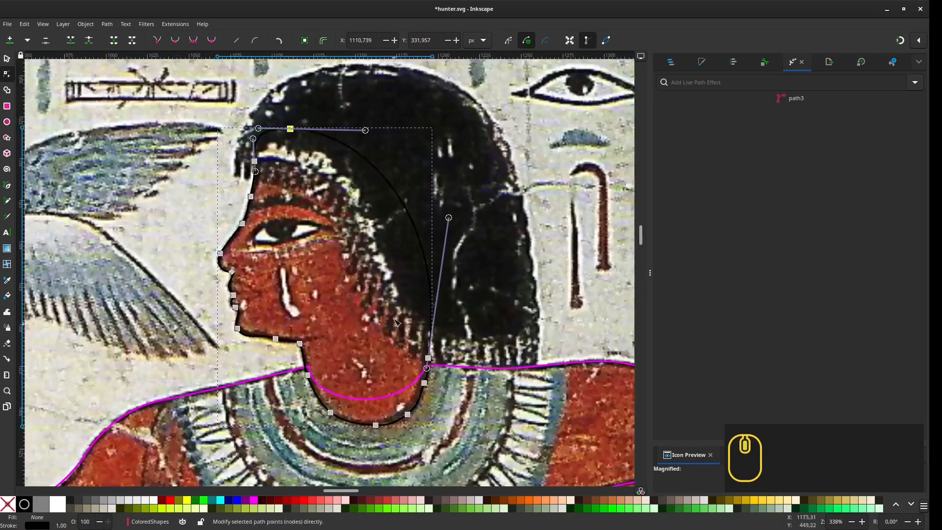
# Step: Delete the surplus nodes around the rear and underside of the neck base and readjust the remaining curve
pyautogui.scroll(2, 428, 387)
pyautogui.click(420, 328)
pyautogui.press('Delete')
pyautogui.scroll(-2, 446, 370)
pyautogui.click(417, 381)
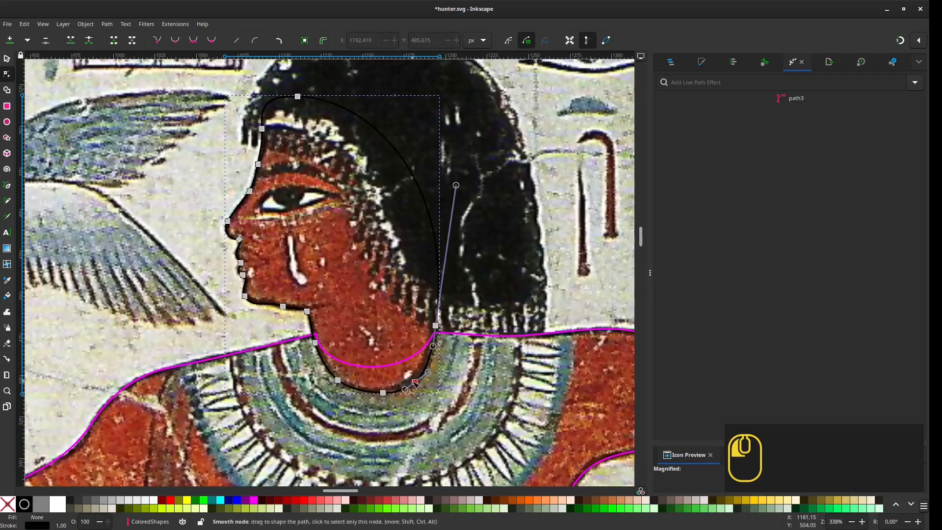
pyautogui.click(385, 392)
pyautogui.press('Delete')
pyautogui.scroll(1, 421, 397)
pyautogui.moveTo(414, 373); pyautogui.dragTo(414, 370)
pyautogui.scroll(-2, 337, 339)
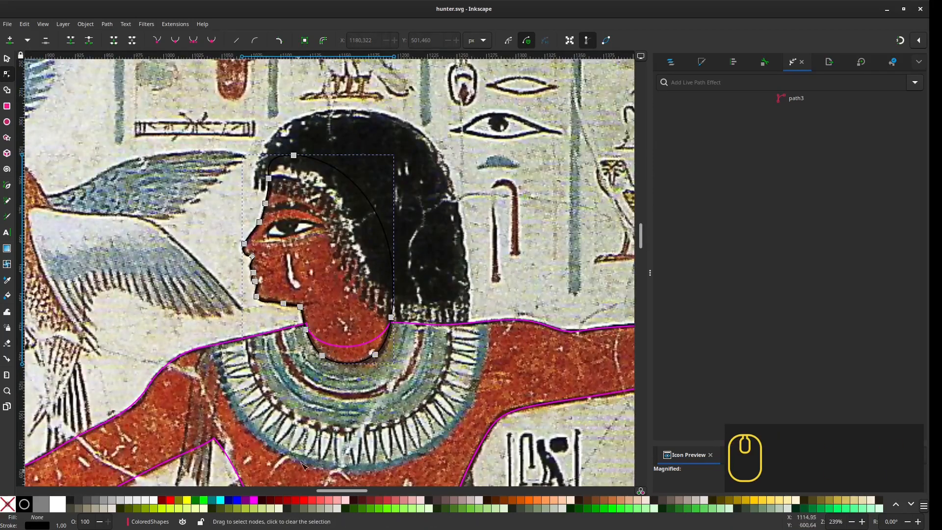
# Step: Add a new layer named Work to the drawing
pyautogui.scroll(-2, 302, 464)
pyautogui.moveTo(301, 464); pyautogui.dragTo(355, 135)
pyautogui.click(671, 62)
pyautogui.click(663, 81)
pyautogui.write('Work')
pyautogui.press('Return')
# Step: Duplicate the body outline into the Work layer and hide the ColoredShapes layer
pyautogui.click(446, 319)
pyautogui.hotkey('ctrl', 'd')
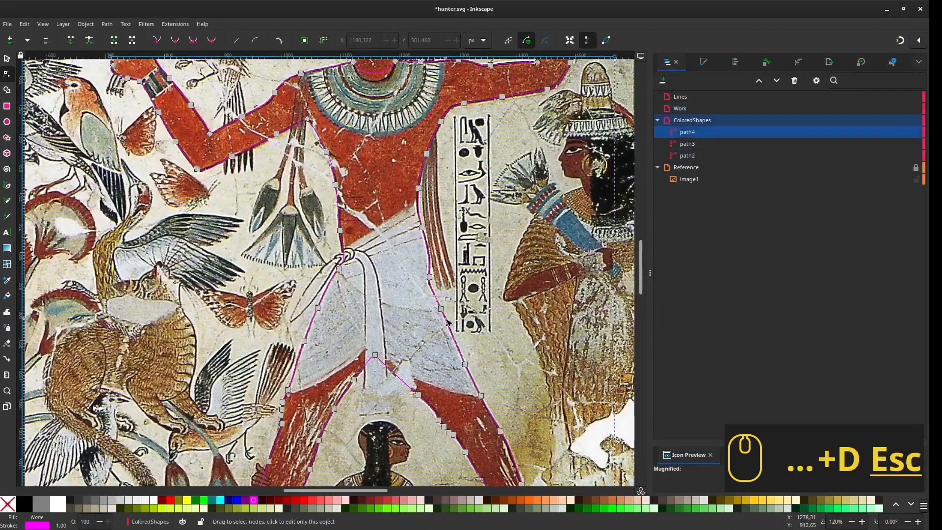
pyautogui.hotkey('shift', 'pageup')
pyautogui.scroll(1, 491, 294)
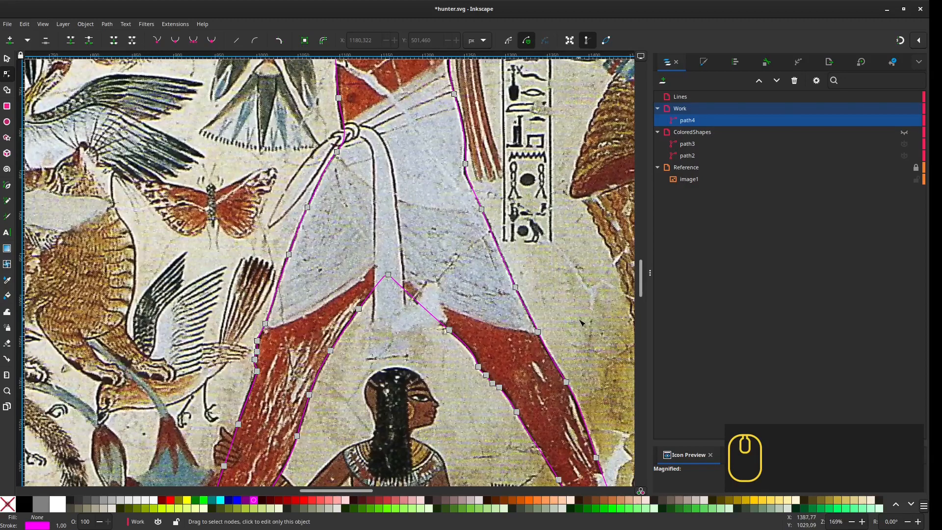
# Step: Draw a curved Pen line along the kilt's lower hem, peaking between the legs and extending past both thighs
pyautogui.press('Escape')
pyautogui.press('b')
pyautogui.moveTo(364, 218); pyautogui.dragTo(364, 216)
pyautogui.hotkey('ctrl', 'z')
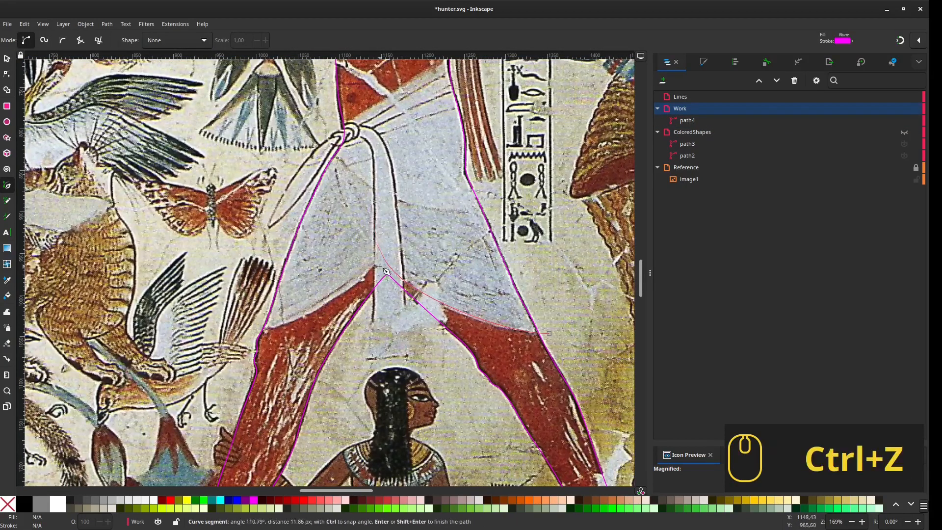
pyautogui.moveTo(379, 258); pyautogui.dragTo(370, 224)
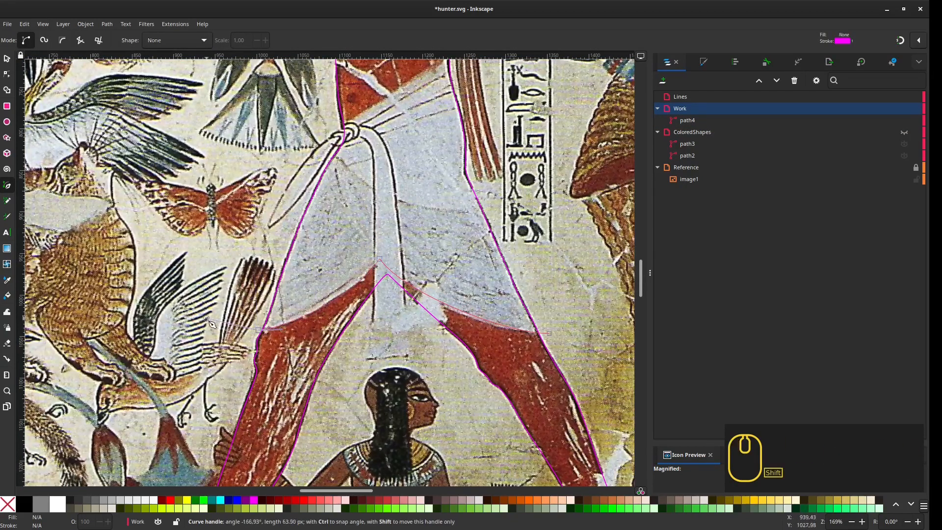
pyautogui.press('Return')
# Step: Draw a straight line along the kilt's waistband and extend its upper end past the torso edge
pyautogui.scroll(1, 355, 154)
pyautogui.click(285, 312)
pyautogui.click(462, 195)
pyautogui.press('Return')
pyautogui.press('n')
pyautogui.moveTo(462, 195); pyautogui.dragTo(468, 191)
# Step: Adjust the body copy's nodes along the torso edge above the kilt knot
pyautogui.click(301, 259)
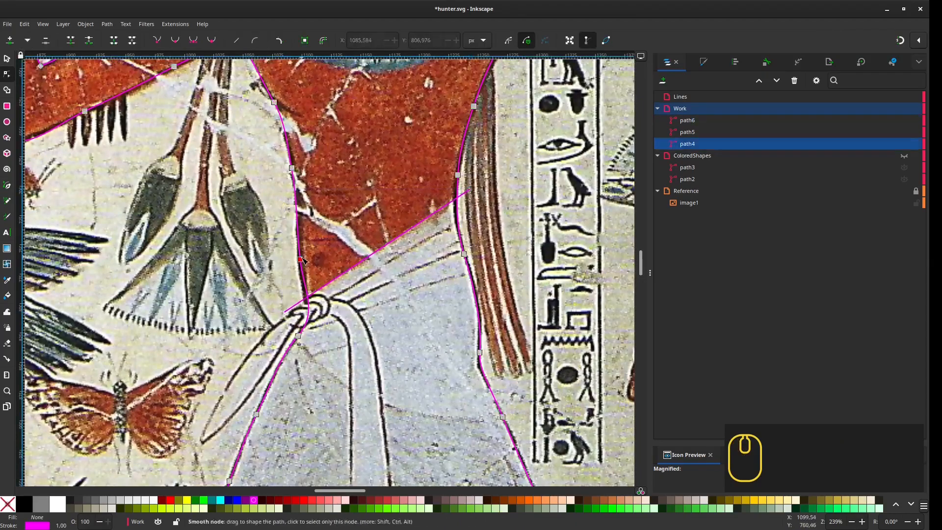
pyautogui.scroll(3, 320, 218)
pyautogui.hscroll(-1, 320, 217)
pyautogui.doubleClick(318, 267)
pyautogui.keyDown('ctrl'); pyautogui.scroll(-2, 459, 305); pyautogui.keyUp('ctrl')
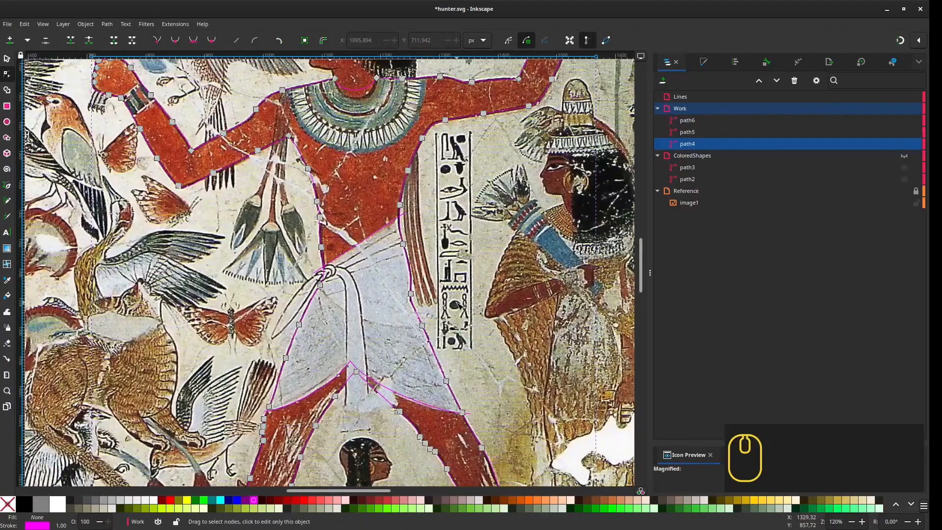
pyautogui.scroll(-1, 457, 329)
# Step: Delete the edited body copy and replace it with a fresh duplicate of the body outline in the Work layer
pyautogui.click(462, 339)
pyautogui.press('s')
pyautogui.keyDown('shift'); pyautogui.click(356, 240); pyautogui.keyUp('shift')
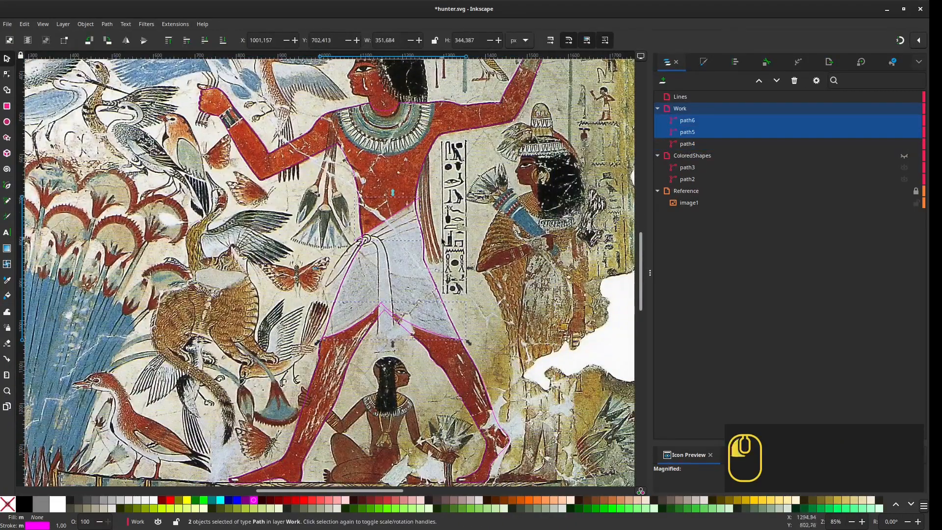
pyautogui.click(333, 336)
pyautogui.press('Delete')
pyautogui.click(784, 168)
pyautogui.hotkey('ctrl', 'd')
pyautogui.moveTo(784, 157); pyautogui.dragTo(784, 139)
# Step: Build the kilt shape from the body copy and the two kilt lines with Shape Builder and move it to ColoredShapes
pyautogui.keyDown('shift'); pyautogui.click(687, 132); pyautogui.keyUp('shift')
pyautogui.moveTo(691, 143)
pyautogui.mouseDown()
pyautogui.moveTo(689, 115)
pyautogui.moveTo(694, 134)
pyautogui.mouseUp()
pyautogui.keyDown('shift'); pyautogui.click(687, 145); pyautogui.keyUp('shift')
pyautogui.click(7, 89)
pyautogui.click(382, 264)
pyautogui.press('Return')
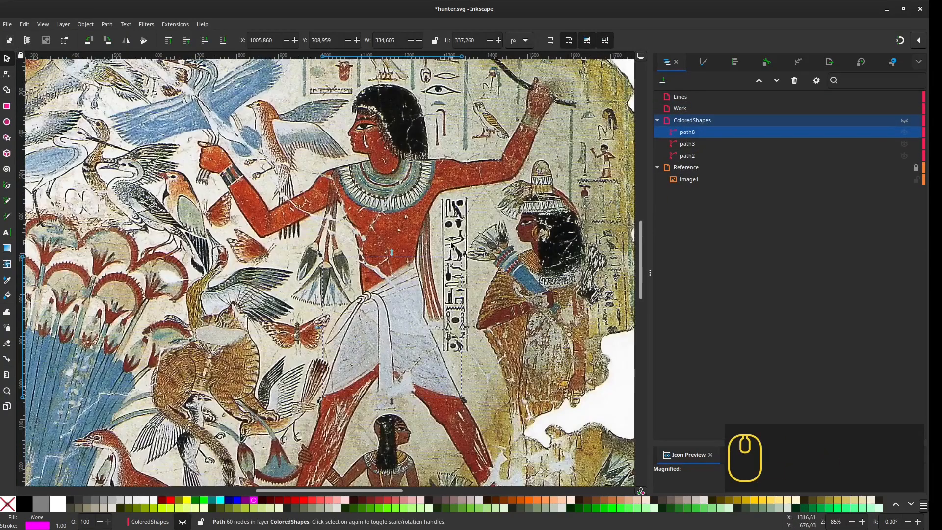
# Step: Draw a near-circular ellipse about 235 px across in the Work layer, following the collar's outer edge
pyautogui.scroll(1, 441, 255)
pyautogui.scroll(-3, 499, 354)
pyautogui.scroll(4, 466, 353)
pyautogui.scroll(1, 417, 353)
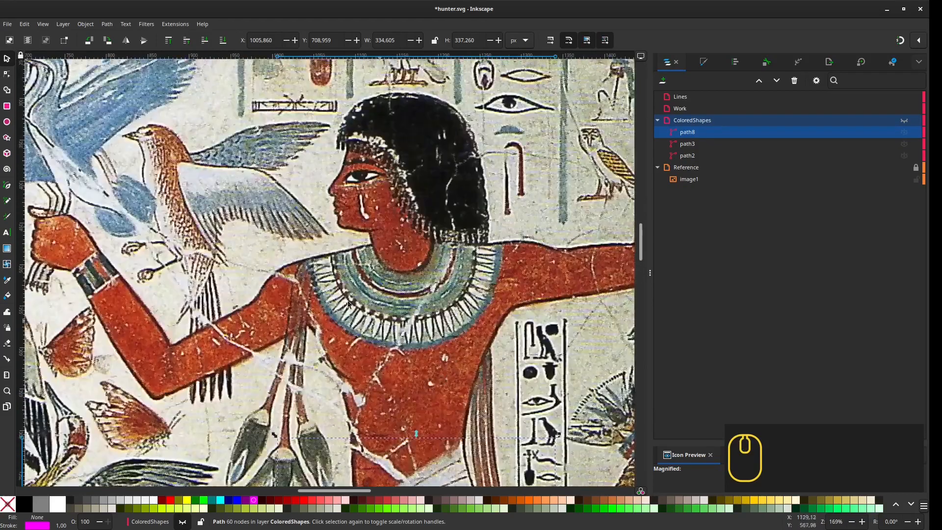
pyautogui.press('e')
pyautogui.moveTo(402, 370); pyautogui.dragTo(367, 388)
pyautogui.click(680, 108)
pyautogui.moveTo(304, 154); pyautogui.dragTo(504, 347)
# Step: Convert the ellipse to a path and fit its side nodes to the collar's outer edge
pyautogui.press('n')
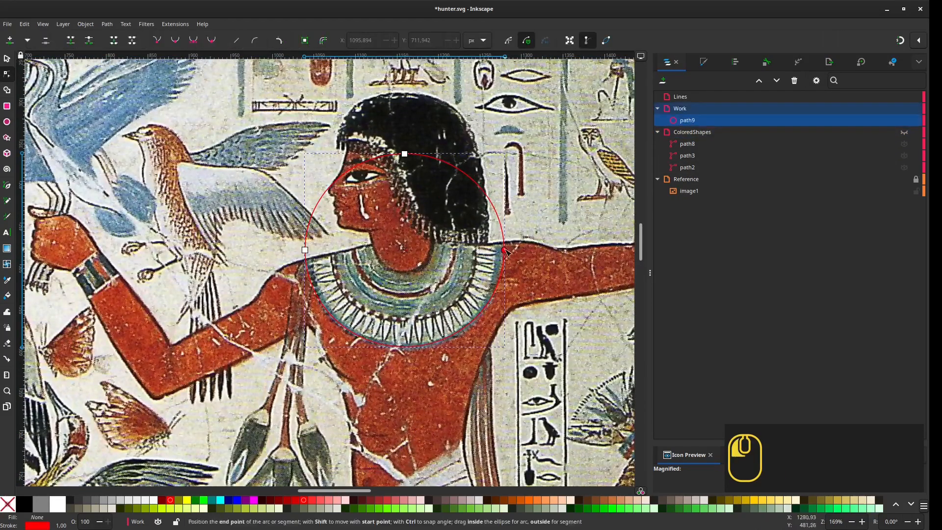
pyautogui.hotkey('ctrl', 'z')
pyautogui.moveTo(505, 250)
pyautogui.mouseDown()
pyautogui.moveTo(514, 266)
pyautogui.moveTo(504, 244)
pyautogui.mouseUp()
pyautogui.hotkey('ctrl', 'shift', 'c')
pyautogui.hotkey('ctrl', 'z')
pyautogui.moveTo(305, 250); pyautogui.dragTo(308, 250)
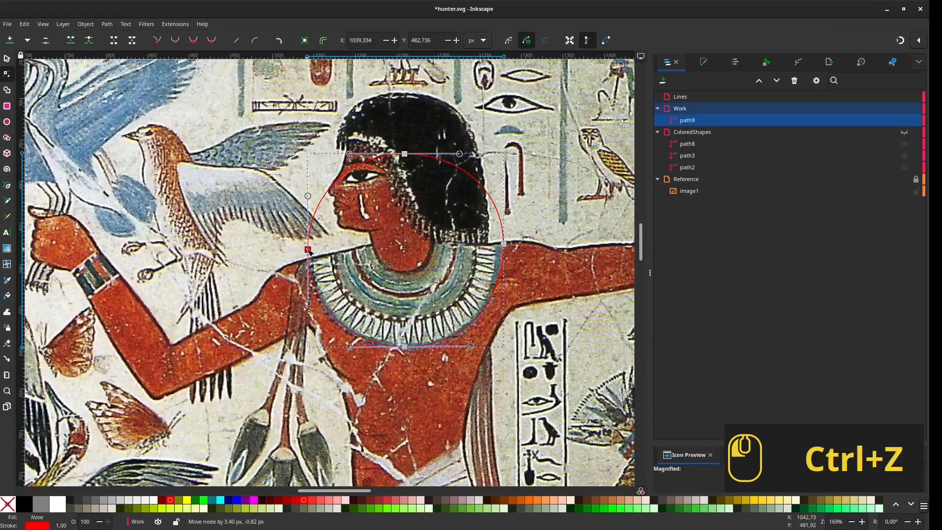
# Step: Duplicate the head and body outlines into the Work layer and unhide the copies
pyautogui.click(690, 155)
pyautogui.keyDown('shift'); pyautogui.click(692, 168); pyautogui.keyUp('shift')
pyautogui.hotkey('ctrl', 'd')
pyautogui.moveTo(694, 155); pyautogui.dragTo(694, 109)
pyautogui.scroll(-2, 557, 232)
pyautogui.press('s')
pyautogui.click(531, 242)
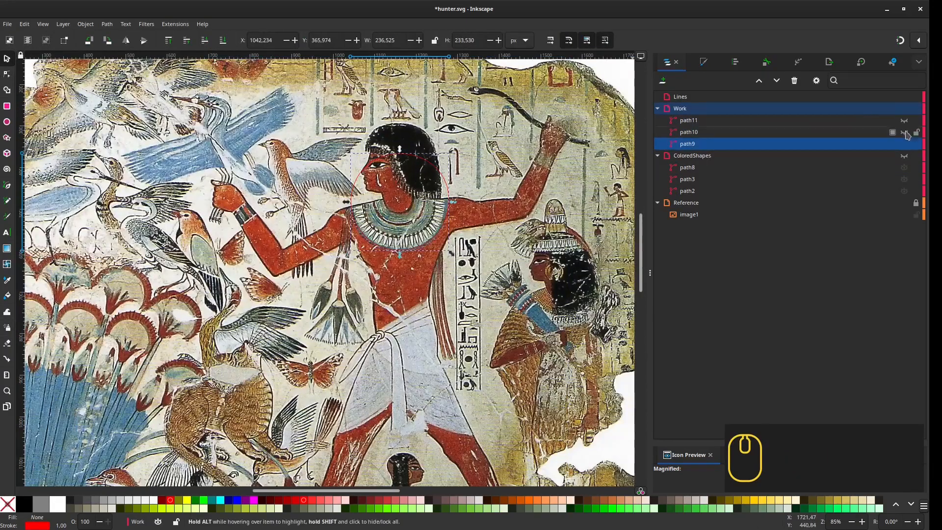
pyautogui.click(904, 132)
# Step: Build the collar shape from the ellipse and the head and body copies with Shape Builder
pyautogui.keyDown('shift'); pyautogui.click(413, 171); pyautogui.keyUp('shift')
pyautogui.keyDown('shift'); pyautogui.click(432, 275); pyautogui.keyUp('shift')
pyautogui.press('x')
pyautogui.scroll(1, 410, 251)
pyautogui.press('x')
pyautogui.click(401, 229)
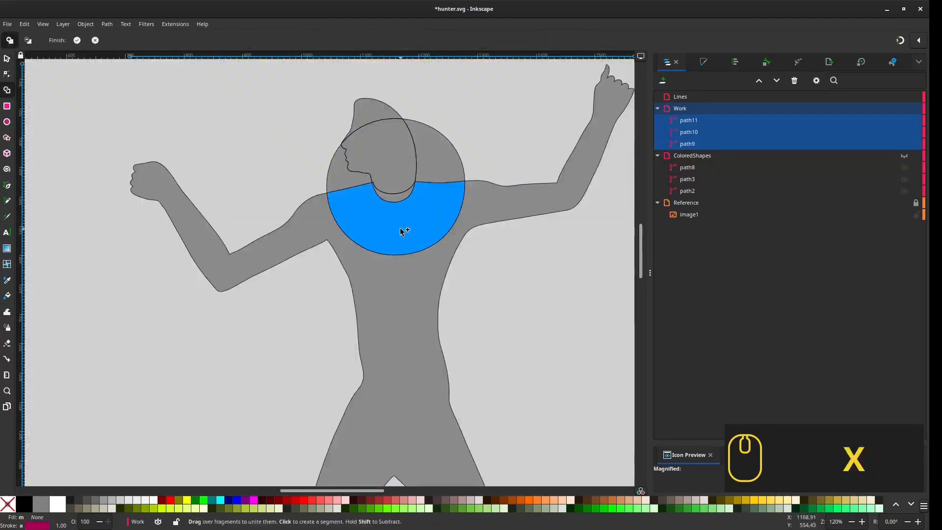
pyautogui.press('Return')
# Step: Delete surplus nodes along the lower outer edge of the collar shape
pyautogui.scroll(1, 401, 230)
pyautogui.click(8, 74)
pyautogui.scroll(2, 392, 355)
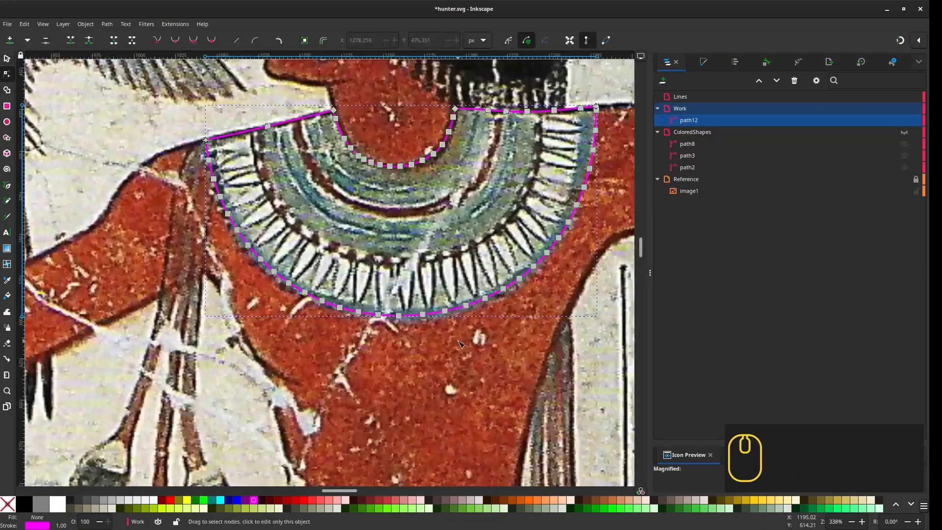
pyautogui.scroll(3, 451, 304)
pyautogui.scroll(-2, 443, 268)
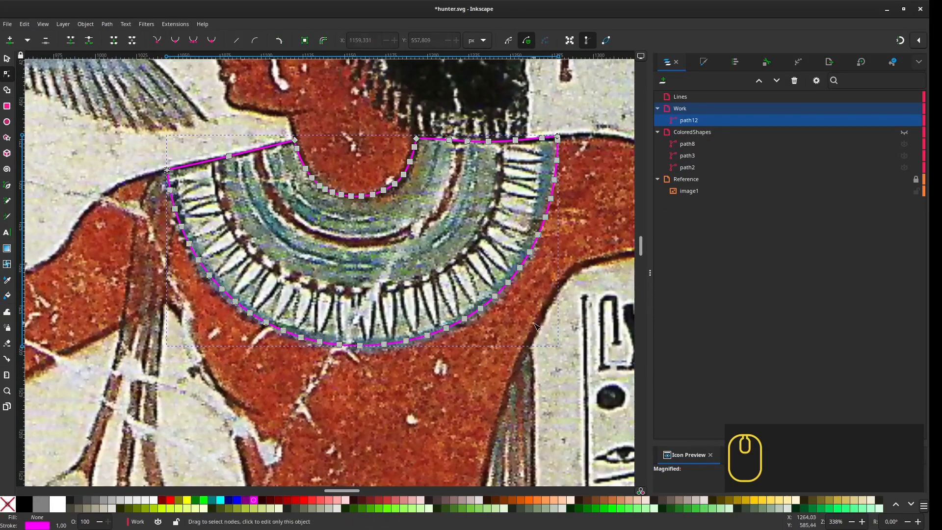
pyautogui.press('Delete')
pyautogui.scroll(-3, 395, 314)
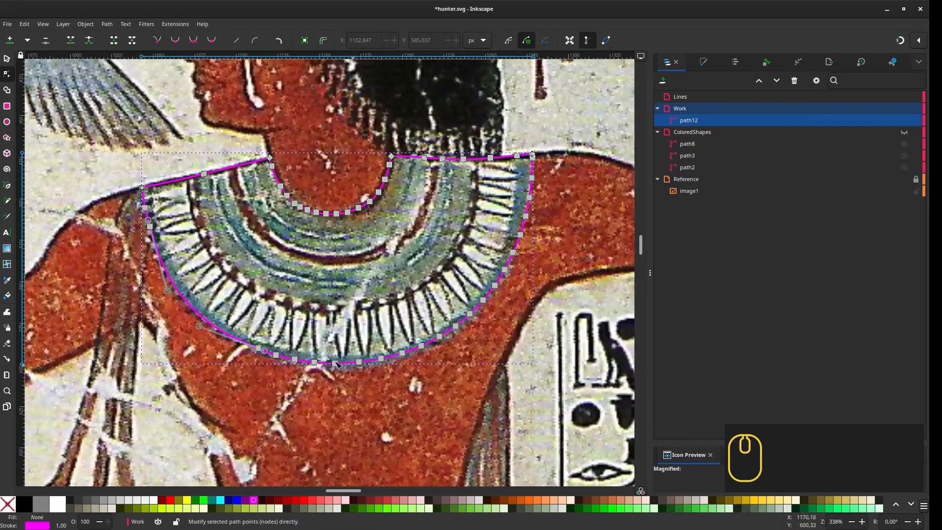
# Step: Move the collar shape into the ColoredShapes layer
pyautogui.press('s')
pyautogui.scroll(-1, 395, 314)
pyautogui.moveTo(689, 120); pyautogui.dragTo(699, 136)
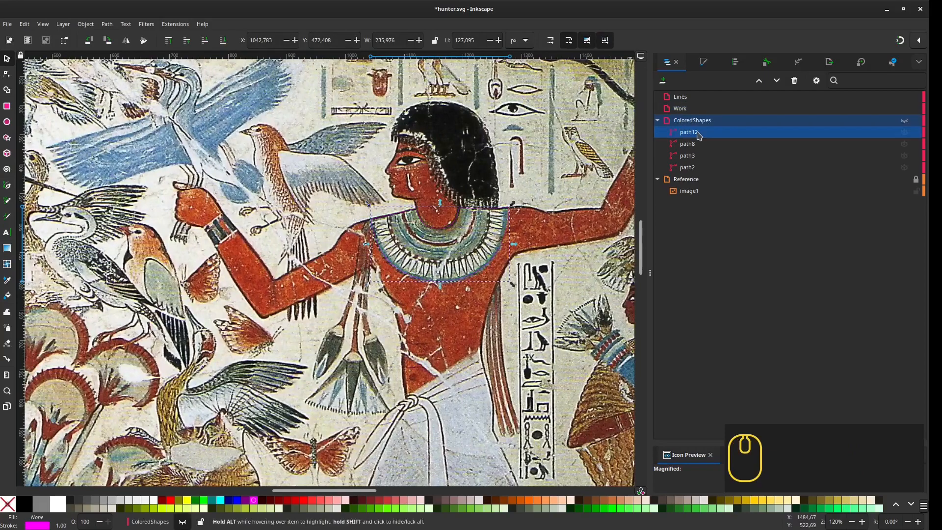
# Step: Adjust the original body outline's nodes along the torso edge above the kilt knot
pyautogui.click(687, 167)
pyautogui.scroll(-3, 369, 250)
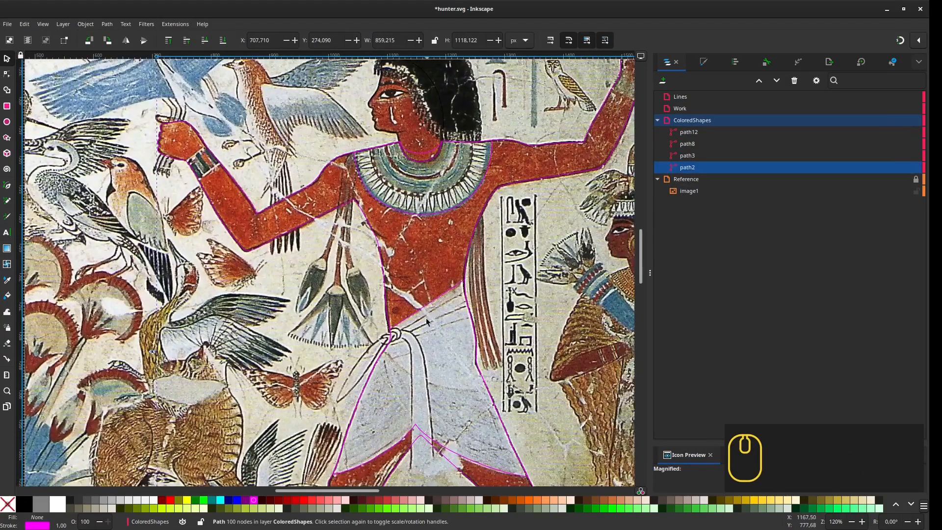
pyautogui.scroll(1, 369, 250)
pyautogui.press('n')
pyautogui.click(368, 249)
pyautogui.scroll(1, 369, 273)
pyautogui.moveTo(366, 239); pyautogui.dragTo(366, 238)
pyautogui.scroll(-3, 329, 283)
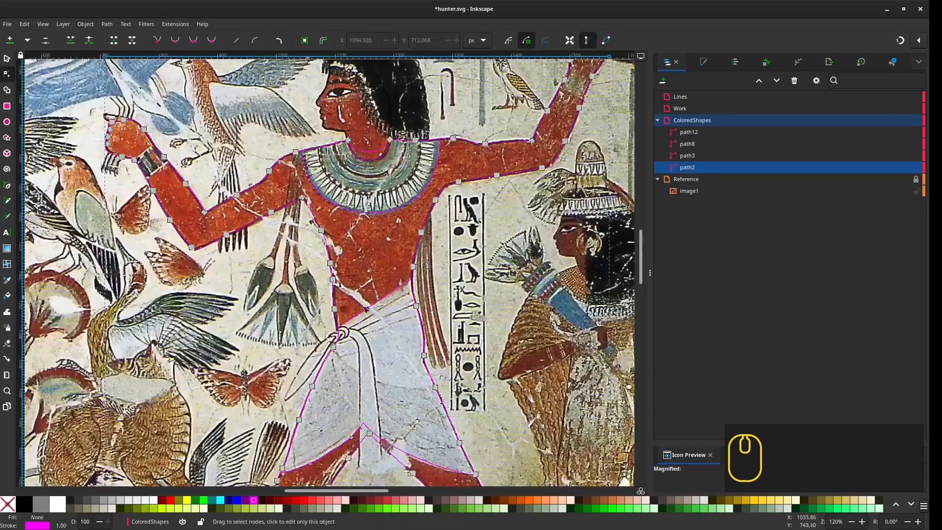
pyautogui.click(315, 298)
pyautogui.moveTo(315, 298); pyautogui.dragTo(335, 335)
# Step: Place another duplicate of the body outline in the Work layer and hide ColoredShapes
pyautogui.click(688, 167)
pyautogui.hotkey('ctrl', 'd')
pyautogui.moveTo(689, 132); pyautogui.dragTo(686, 109)
pyautogui.click(904, 132)
# Step: Draw two straight lines across the lowered arm's wrist along the two borders of the bracelet
pyautogui.click(202, 216)
pyautogui.scroll(4, 203, 216)
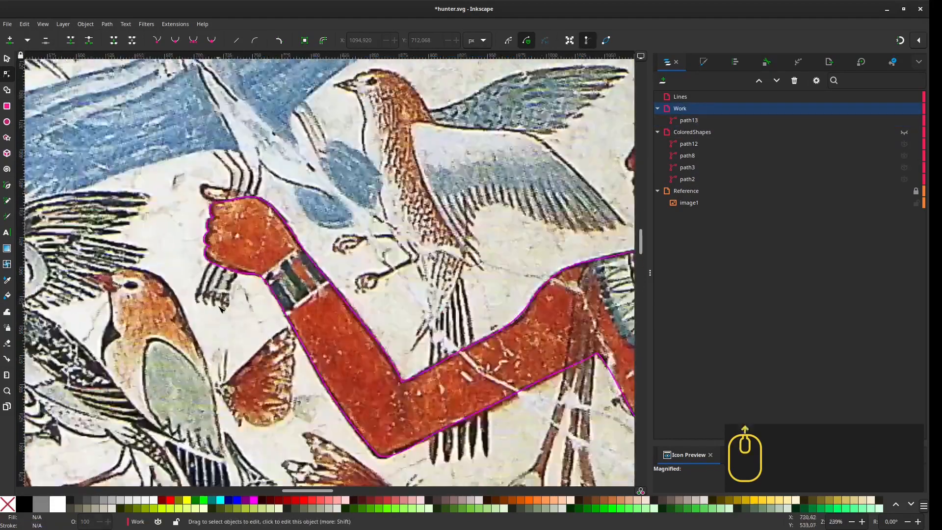
pyautogui.press('b')
pyautogui.click(295, 332)
pyautogui.doubleClick(387, 264)
pyautogui.click(351, 210)
pyautogui.doubleClick(253, 284)
# Step: Draw four straight lines across that bracelet along the edges of its colored stripes
pyautogui.scroll(1, 290, 303)
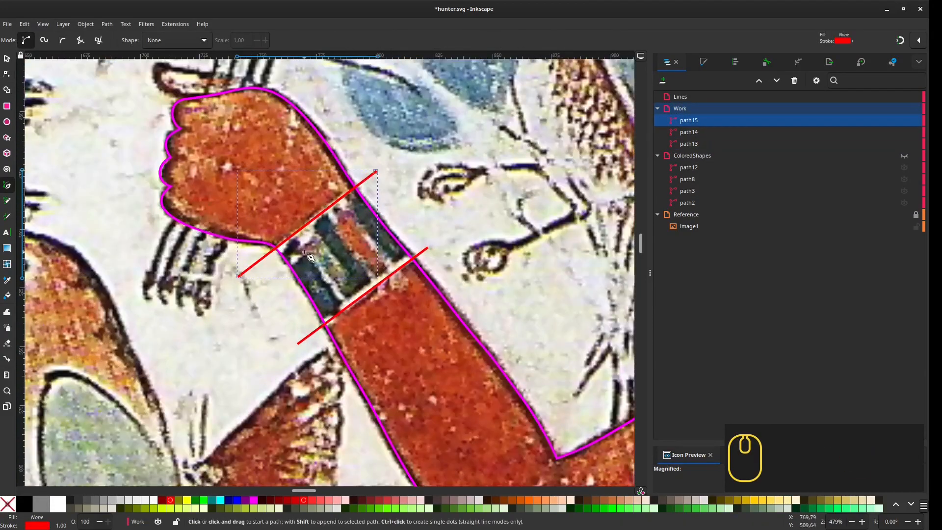
pyautogui.scroll(-2, 407, 307)
pyautogui.scroll(1, 407, 308)
pyautogui.click(320, 245)
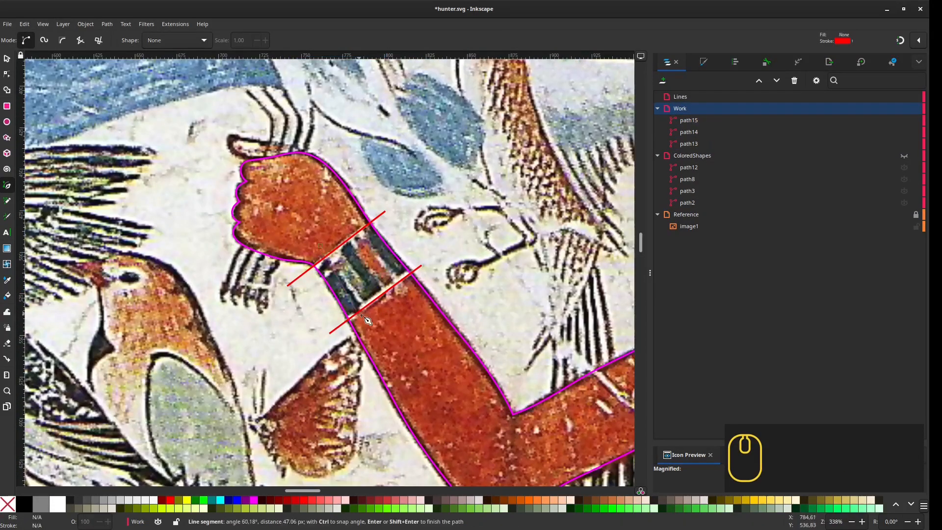
pyautogui.click(385, 312)
pyautogui.press('Return')
pyautogui.click(341, 229)
pyautogui.click(400, 311)
pyautogui.press('Return')
pyautogui.click(354, 220)
pyautogui.click(410, 290)
pyautogui.press('Return')
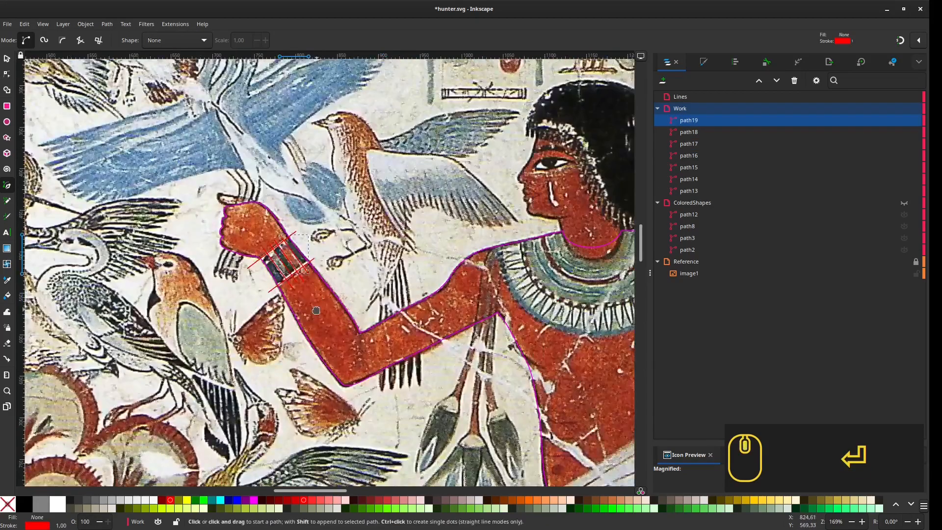
# Step: Draw two straight lines across the raised arm's wrist along the bracelet borders
pyautogui.click(397, 287)
pyautogui.click(493, 332)
pyautogui.press('Return')
pyautogui.click(422, 235)
pyautogui.click(520, 266)
pyautogui.press('Return')
pyautogui.scroll(-4, 442, 260)
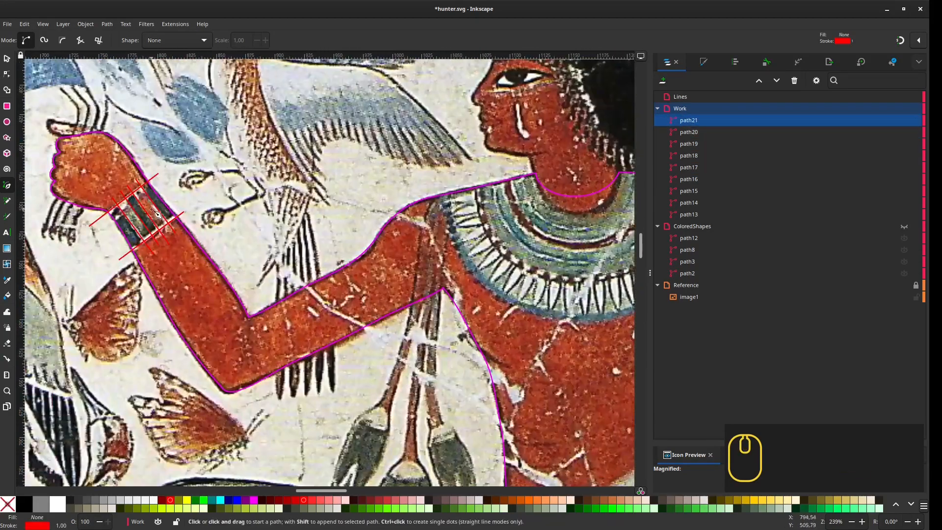
# Step: Draw three straight lines along the stripe edges of the raised wrist's bracelet
pyautogui.scroll(4, 338, 298)
pyautogui.click(304, 291)
pyautogui.click(340, 204)
pyautogui.press('Return')
pyautogui.click(320, 294)
pyautogui.press('Return')
pyautogui.press('Return')
# Step: Build the bracelet stripe shapes on both wrists from the body copy and all the cutting lines with Shape Builder
pyautogui.scroll(-4, 575, 97)
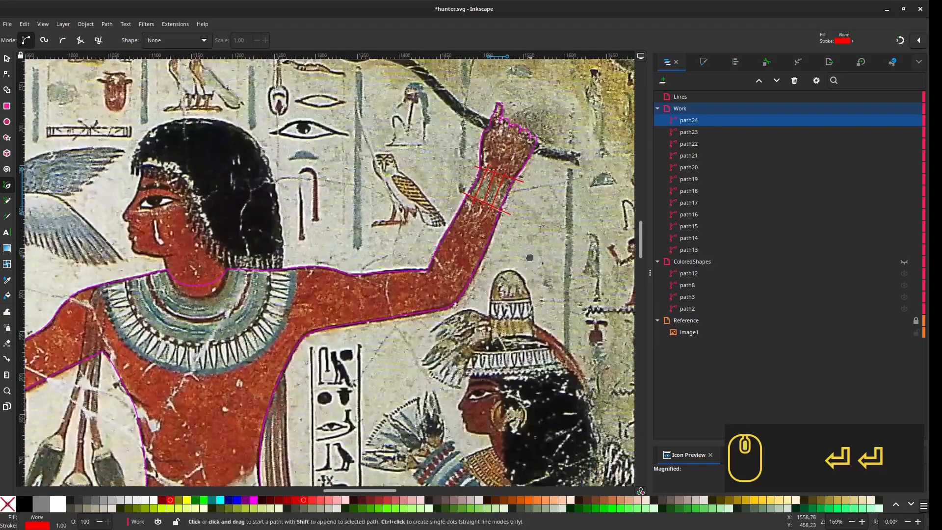
pyautogui.hotkey('ctrl', 'a')
pyautogui.press('x')
pyautogui.press('Return')
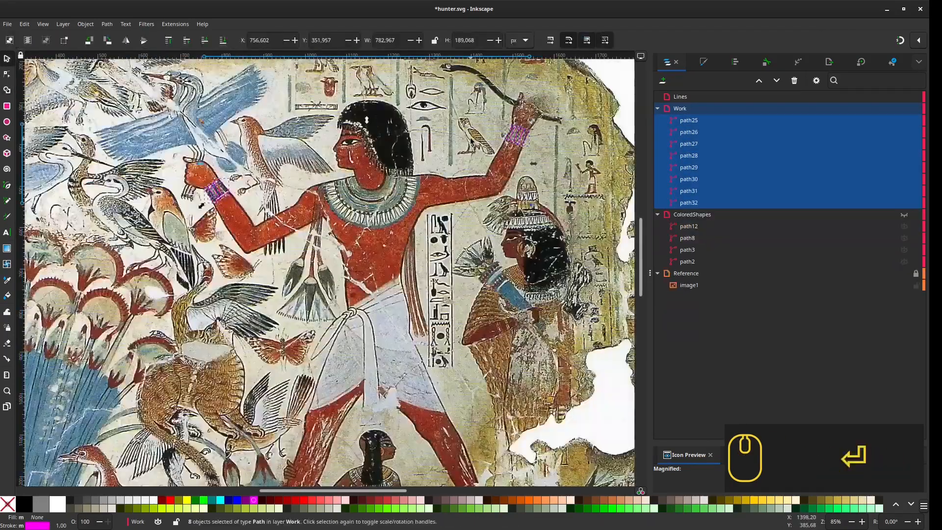
# Step: Group the selected bracelet stripe shapes, name the group bracelet, and move it into the ColoredShapes layer
pyautogui.hotkey('ctrl', 'g')
pyautogui.doubleClick(689, 120)
pyautogui.write('blacelet')
pyautogui.press('Return')
pyautogui.doubleClick(690, 120)
pyautogui.press('Delete')
pyautogui.write('r')
pyautogui.press('Return')
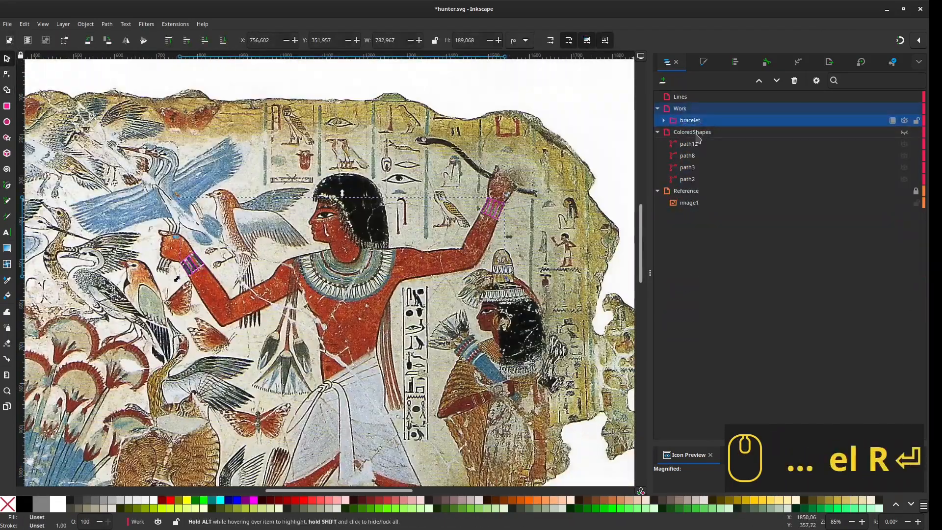
pyautogui.moveTo(690, 120); pyautogui.dragTo(695, 133)
# Step: Draw a closed Bezier outline in the Work layer around the lower part of the kilt's hanging sash
pyautogui.scroll(1, 358, 338)
pyautogui.moveTo(381, 435); pyautogui.dragTo(389, 269)
pyautogui.scroll(1, 389, 268)
pyautogui.moveTo(379, 315); pyautogui.dragTo(400, 259)
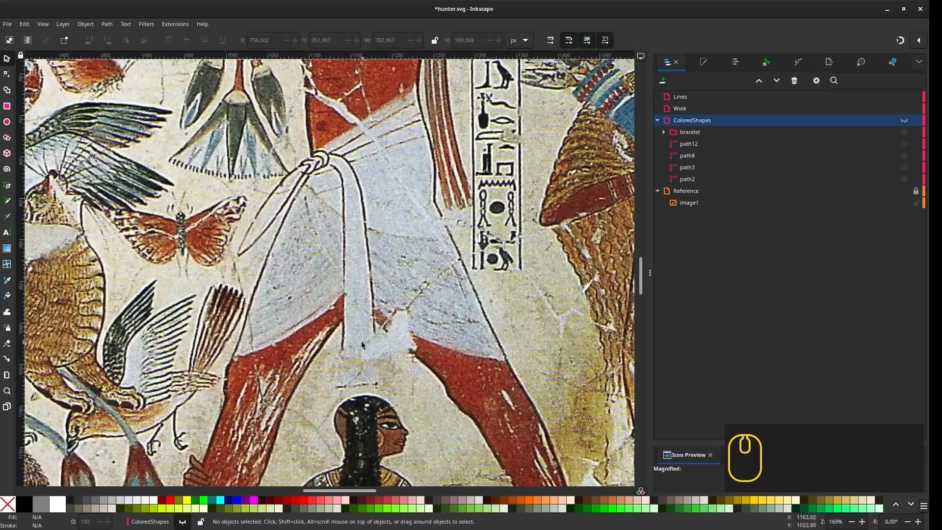
pyautogui.scroll(1, 362, 341)
pyautogui.press('b')
pyautogui.click(365, 209)
pyautogui.hotkey('ctrl', 'pageup')
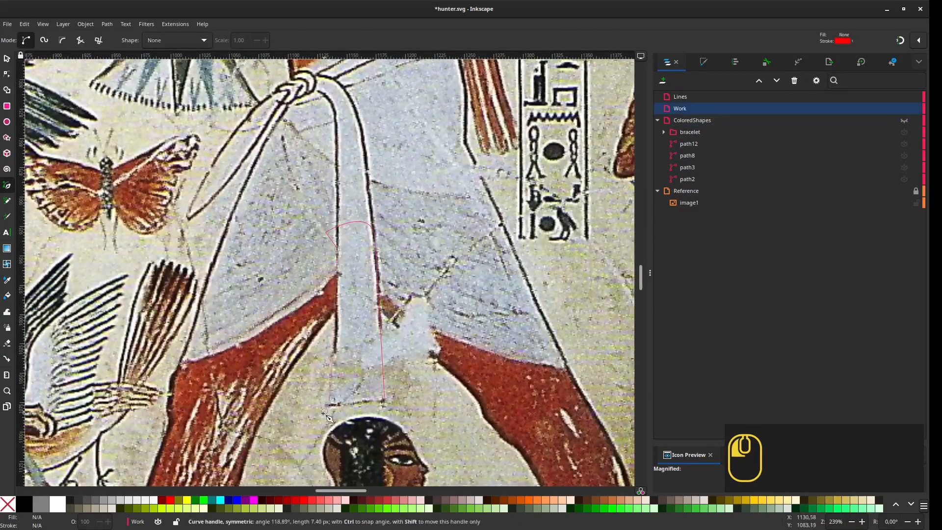
pyautogui.moveTo(323, 414); pyautogui.dragTo(322, 417)
pyautogui.click(385, 401)
pyautogui.moveTo(304, 245); pyautogui.dragTo(411, 385)
# Step: Draw a closed outline around the sash knot and the pointed loop beside it with Bezier and freehand segments
pyautogui.click(294, 357)
pyautogui.moveTo(388, 244); pyautogui.dragTo(397, 217)
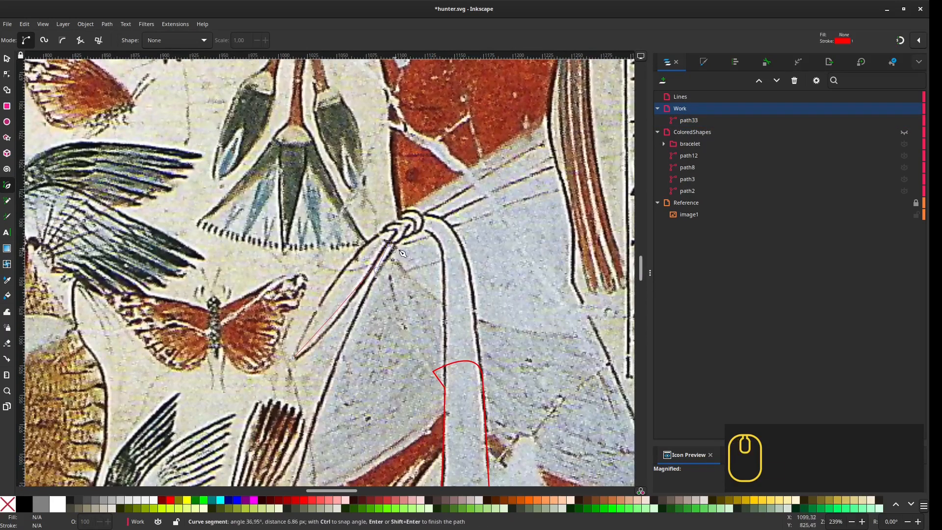
pyautogui.click(407, 217)
pyautogui.press('p')
pyautogui.scroll(2, 407, 217)
pyautogui.press('b')
pyautogui.moveTo(381, 164); pyautogui.dragTo(312, 190)
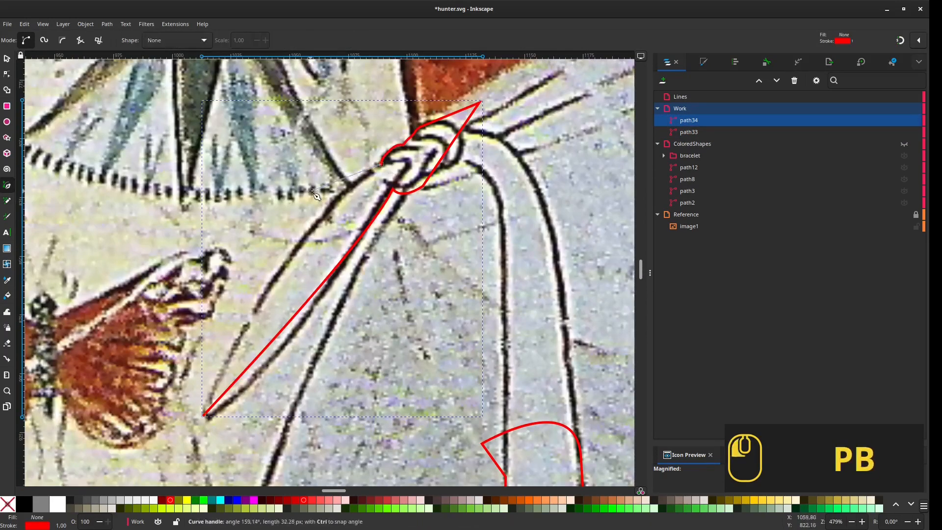
# Step: Refine the knot and loop outline by reshaping its curves, repositioning nodes and deleting a surplus node
pyautogui.press('n')
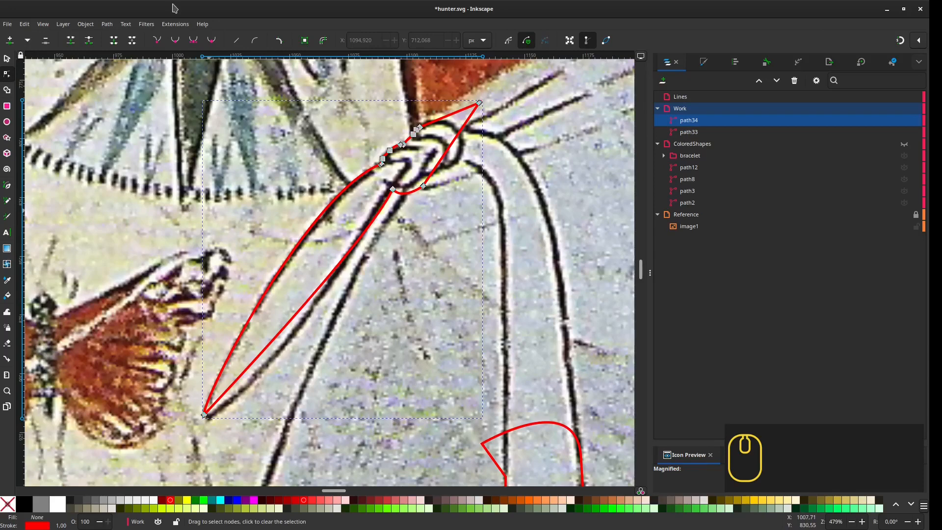
pyautogui.moveTo(204, 415); pyautogui.dragTo(242, 416)
pyautogui.scroll(3, 402, 177)
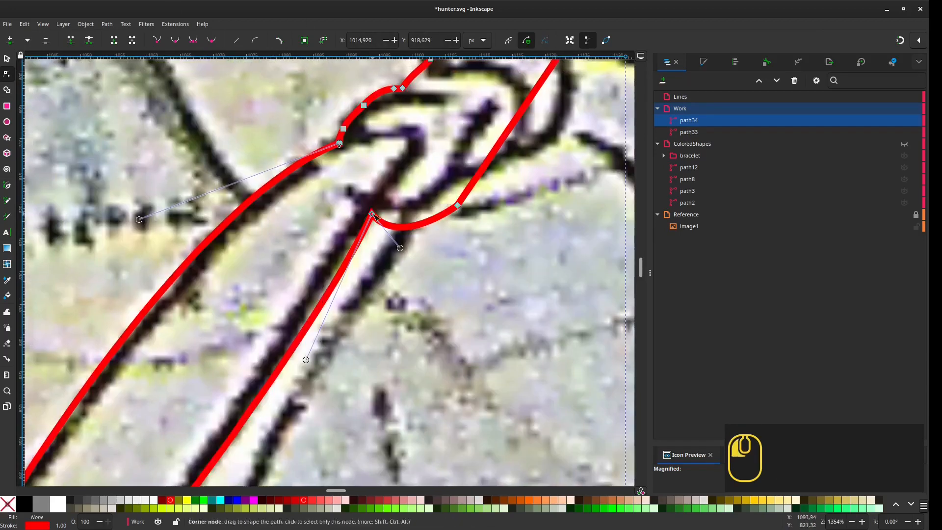
pyautogui.moveTo(374, 213); pyautogui.dragTo(371, 207)
pyautogui.moveTo(384, 240); pyautogui.dragTo(387, 215)
pyautogui.scroll(-2, 444, 338)
pyautogui.scroll(3, 435, 244)
pyautogui.press('Delete')
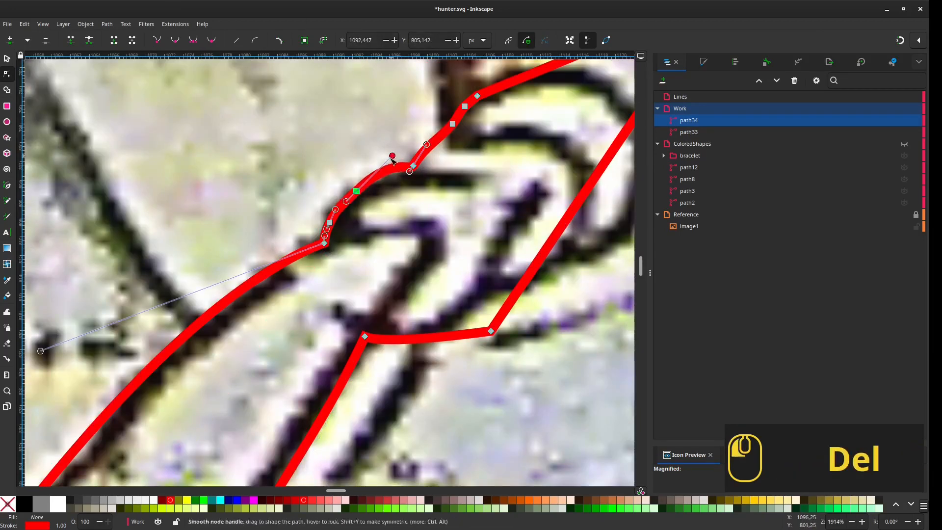
pyautogui.scroll(-8, 393, 160)
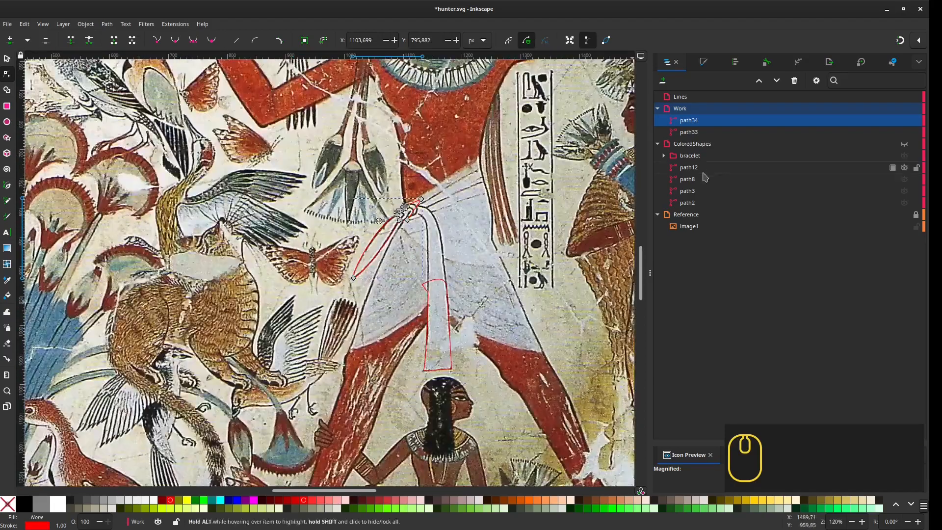
# Step: Select the kilt shape in ColoredShapes and place a duplicate of it in the Work layer
pyautogui.click(503, 346)
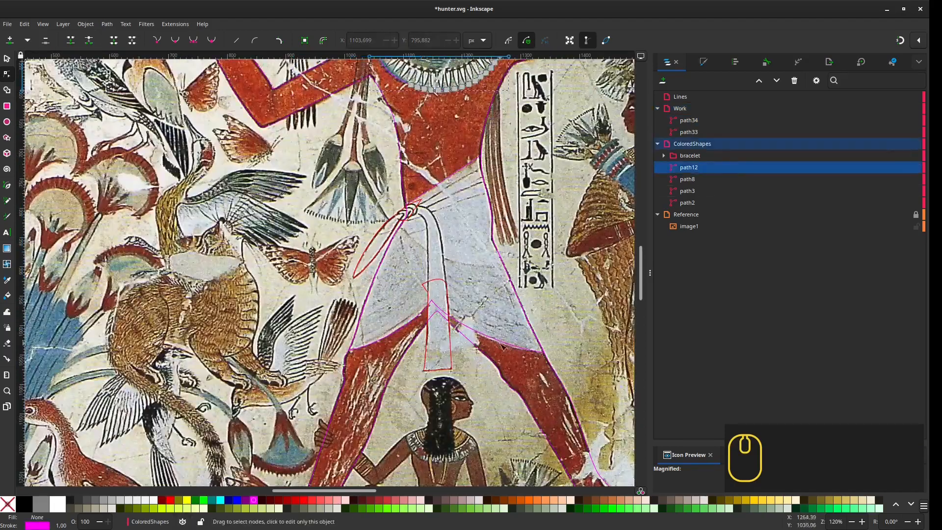
pyautogui.click(502, 346)
pyautogui.scroll(3, 500, 343)
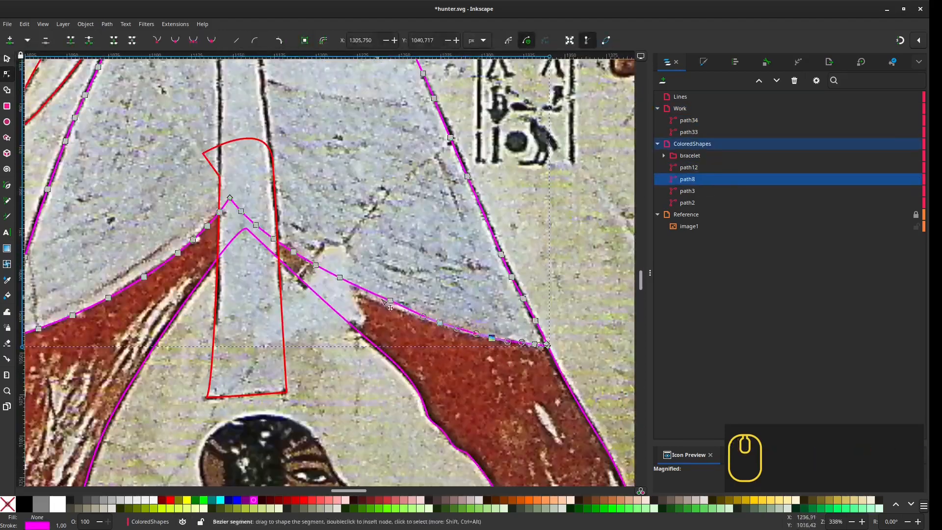
pyautogui.scroll(-3, 305, 229)
pyautogui.press('s')
pyautogui.hotkey('ctrl', 'd')
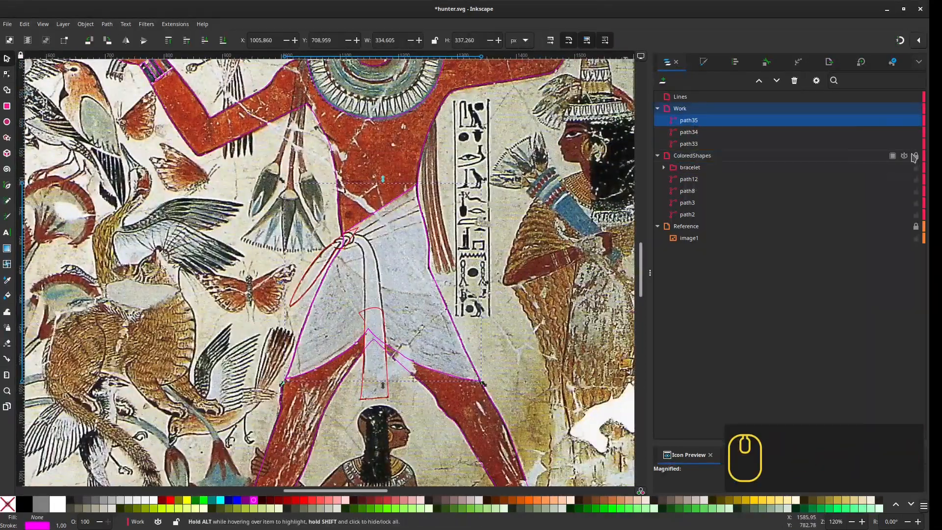
# Step: Unite the kilt copy with the sash and knot outlines, and move the combined shape into ColoredShapes
pyautogui.hotkey('ctrl', 'a')
pyautogui.click(107, 23)
pyautogui.click(123, 143)
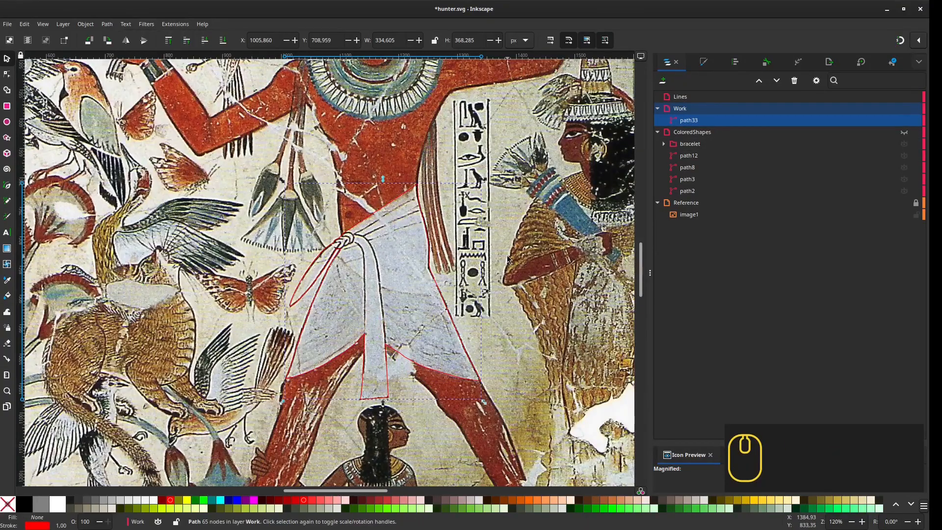
pyautogui.moveTo(689, 120); pyautogui.dragTo(690, 133)
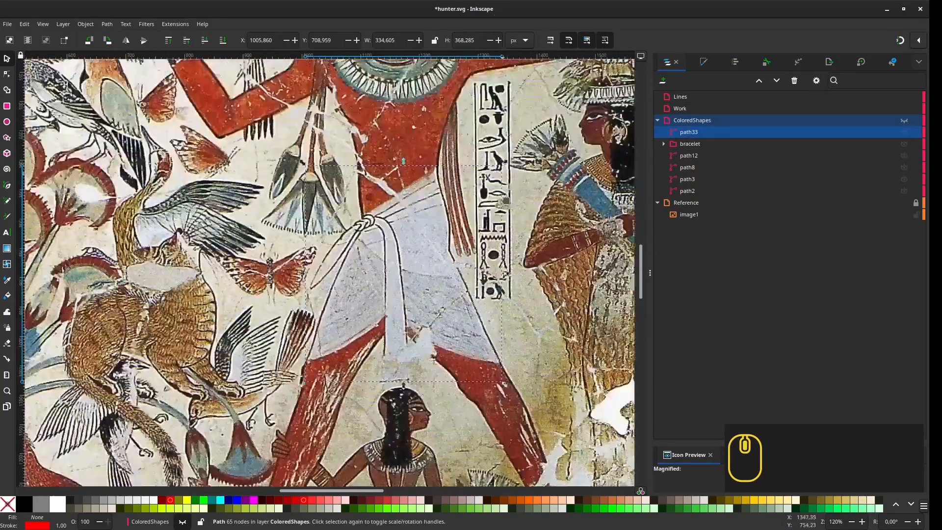
# Step: Save the document and draw a closed freehand outline around the solid black area of the hunter's hair in Work
pyautogui.scroll(2, 407, 295)
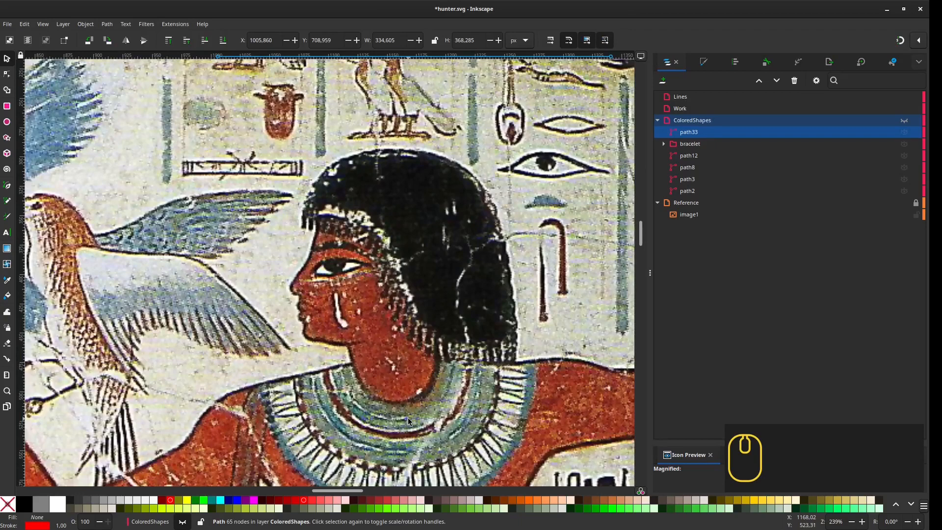
pyautogui.hotkey('ctrl', 's')
pyautogui.press('p')
pyautogui.click(311, 192)
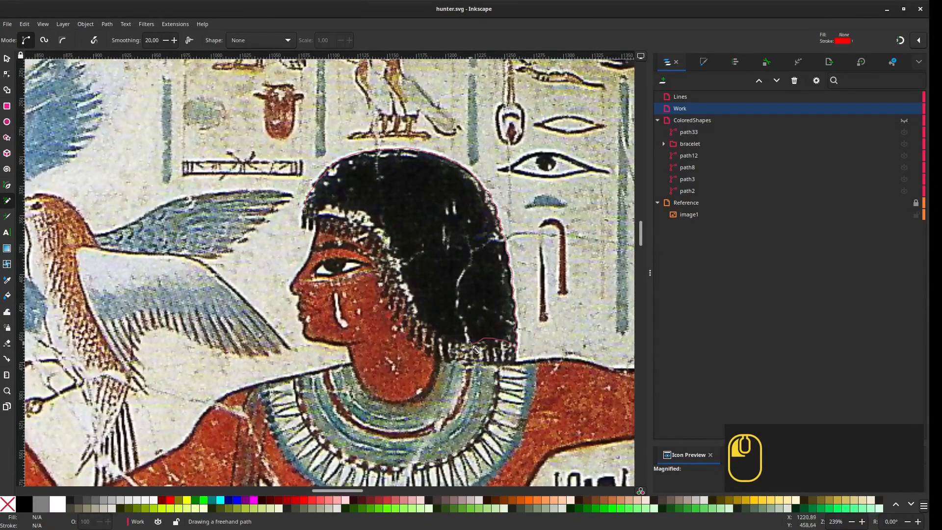
pyautogui.moveTo(365, 229); pyautogui.dragTo(366, 230)
# Step: Adjust the nodes along the hair outline's front edge beside the face to follow the black hair
pyautogui.press('n')
pyautogui.scroll(2, 492, 342)
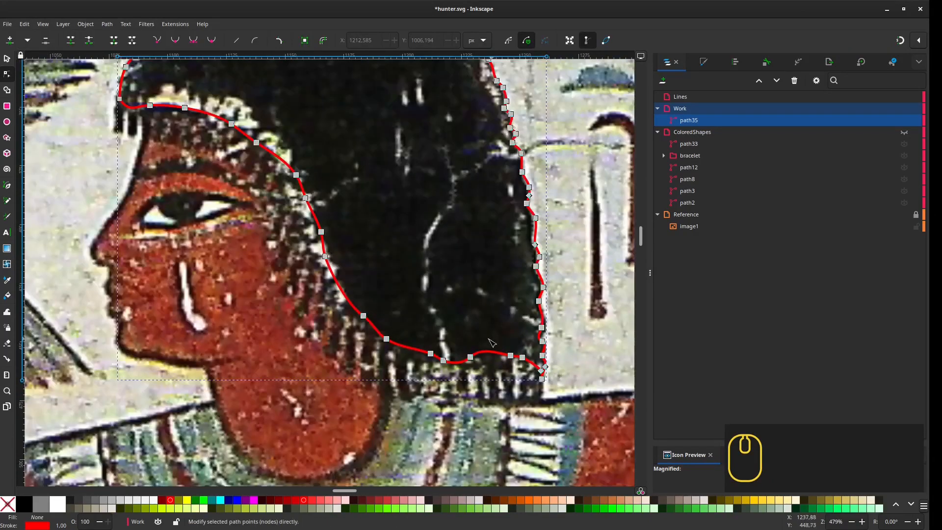
pyautogui.moveTo(490, 338); pyautogui.dragTo(553, 366)
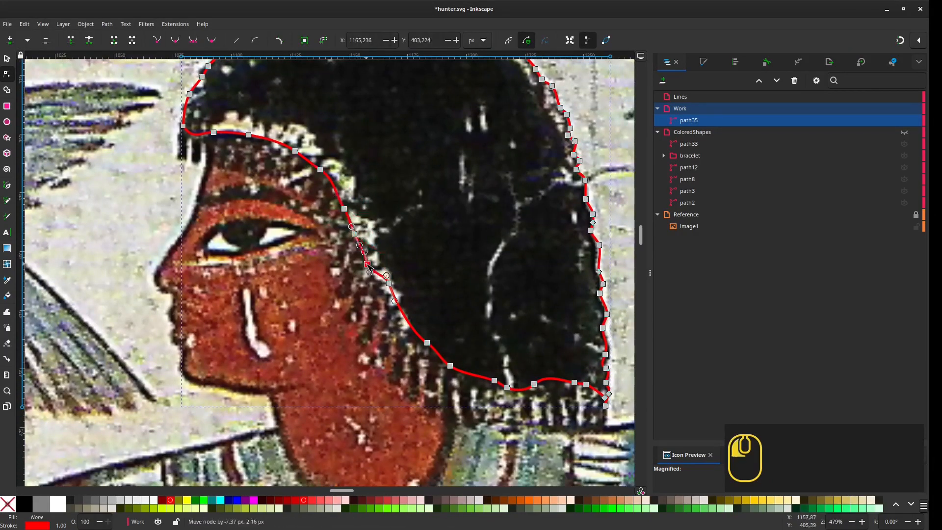
pyautogui.moveTo(368, 264); pyautogui.dragTo(369, 265)
pyautogui.scroll(-2, 410, 325)
pyautogui.scroll(1, 403, 311)
pyautogui.moveTo(397, 301); pyautogui.dragTo(392, 304)
pyautogui.moveTo(424, 345); pyautogui.dragTo(423, 345)
pyautogui.scroll(1, 431, 349)
pyautogui.moveTo(446, 323); pyautogui.dragTo(445, 326)
pyautogui.scroll(2, 560, 351)
pyautogui.moveTo(486, 326); pyautogui.dragTo(354, 245)
# Step: Clean up the hair outline's lower back corner and rear edge by deleting surplus nodes and repositioning others
pyautogui.scroll(-1, 507, 326)
pyautogui.scroll(-6, 493, 307)
pyautogui.scroll(2, 460, 301)
pyautogui.scroll(5, 301, 177)
pyautogui.moveTo(304, 179); pyautogui.dragTo(307, 258)
pyautogui.press('Delete')
pyautogui.press('Delete')
pyautogui.press('Delete')
pyautogui.press('Delete')
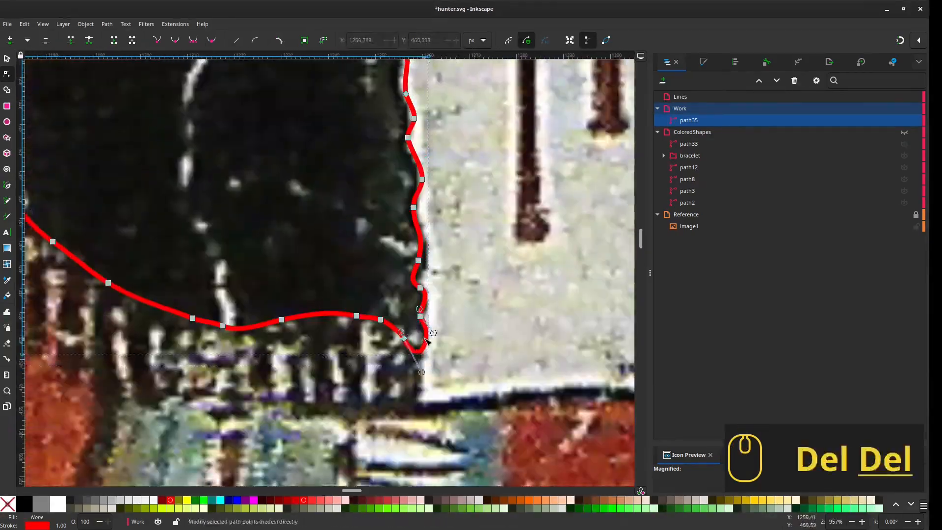
pyautogui.moveTo(423, 338); pyautogui.dragTo(430, 319)
pyautogui.moveTo(418, 260); pyautogui.dragTo(454, 426)
pyautogui.scroll(-3, 454, 426)
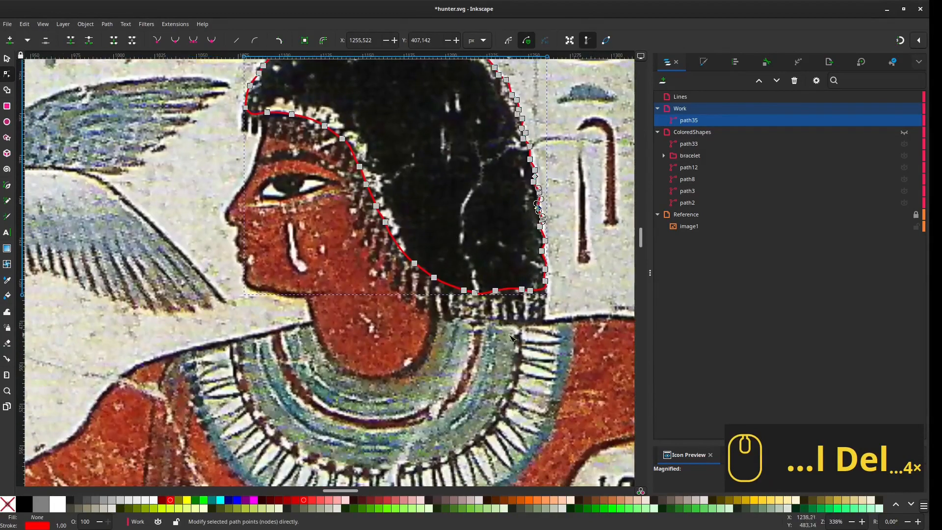
# Step: Move the hair outline into the ColoredShapes layer and make Work the current layer
pyautogui.press('s')
pyautogui.moveTo(322, 217); pyautogui.dragTo(387, 341)
pyautogui.moveTo(327, 282); pyautogui.dragTo(333, 242)
pyautogui.moveTo(689, 121); pyautogui.dragTo(691, 132)
pyautogui.click(683, 109)
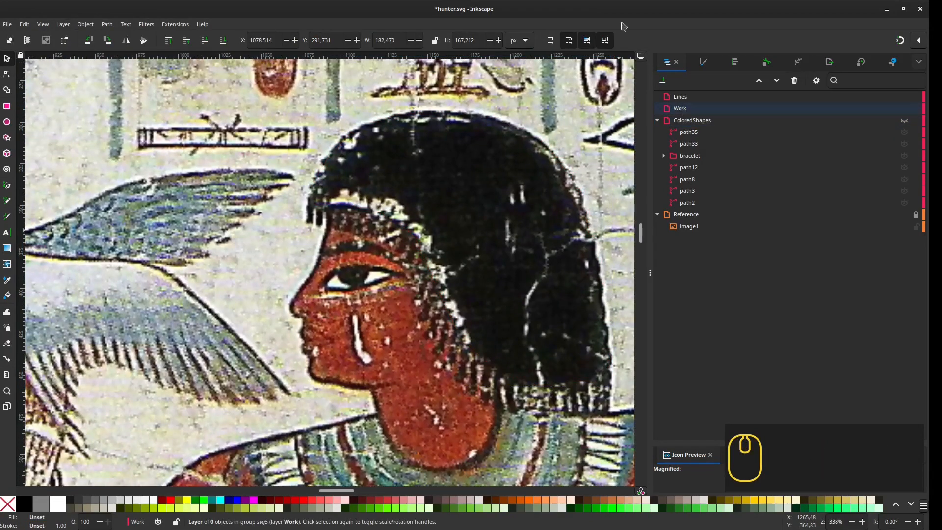
# Step: Draw small closed freehand loops around each hair strand from the forehead down the cheek to the back of the neck
pyautogui.scroll(1, 499, 235)
pyautogui.press('p')
pyautogui.moveTo(229, 200)
pyautogui.mouseDown()
pyautogui.moveTo(272, 196)
pyautogui.moveTo(293, 220)
pyautogui.moveTo(347, 207)
pyautogui.mouseUp()
pyautogui.moveTo(352, 210)
pyautogui.mouseDown()
pyautogui.moveTo(353, 253)
pyautogui.moveTo(385, 235)
pyautogui.mouseUp()
pyautogui.moveTo(392, 256)
pyautogui.mouseDown()
pyautogui.moveTo(380, 329)
pyautogui.moveTo(402, 285)
pyautogui.mouseUp()
pyautogui.moveTo(391, 349); pyautogui.dragTo(406, 333)
pyautogui.moveTo(405, 378)
pyautogui.mouseDown()
pyautogui.moveTo(417, 355)
pyautogui.moveTo(404, 404)
pyautogui.moveTo(438, 367)
pyautogui.mouseUp()
pyautogui.moveTo(452, 425); pyautogui.dragTo(453, 393)
pyautogui.moveTo(453, 393); pyautogui.dragTo(407, 326)
pyautogui.moveTo(424, 345)
pyautogui.mouseDown()
pyautogui.moveTo(418, 399)
pyautogui.moveTo(440, 364)
pyautogui.moveTo(432, 411)
pyautogui.moveTo(425, 345)
pyautogui.mouseUp()
pyautogui.moveTo(430, 348)
pyautogui.mouseDown()
pyautogui.moveTo(433, 412)
pyautogui.moveTo(482, 374)
pyautogui.mouseUp()
pyautogui.scroll(1, 500, 391)
pyautogui.moveTo(499, 392)
pyautogui.mouseDown()
pyautogui.moveTo(414, 293)
pyautogui.moveTo(417, 336)
pyautogui.moveTo(408, 274)
pyautogui.mouseUp()
pyautogui.moveTo(433, 279); pyautogui.dragTo(435, 280)
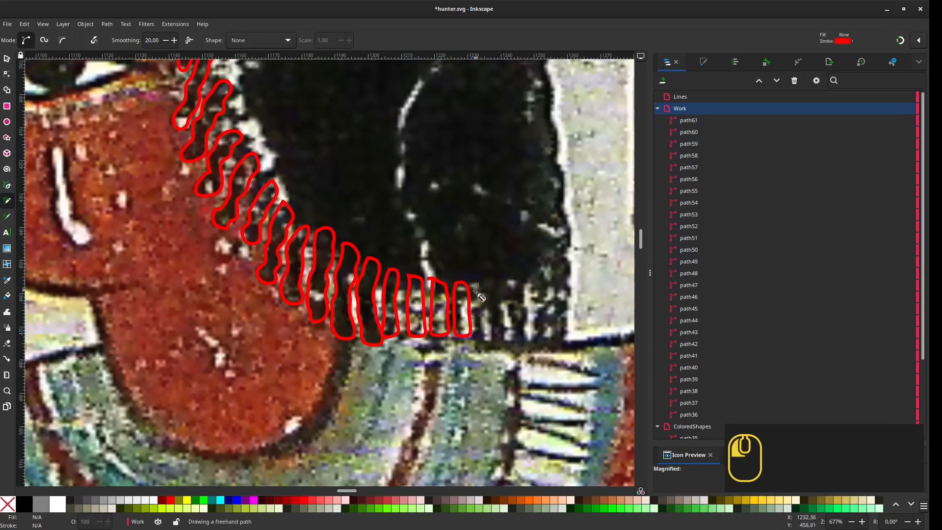
pyautogui.moveTo(500, 345); pyautogui.dragTo(506, 286)
pyautogui.moveTo(509, 289)
pyautogui.mouseDown()
pyautogui.moveTo(527, 303)
pyautogui.moveTo(532, 281)
pyautogui.moveTo(547, 289)
pyautogui.moveTo(548, 265)
pyautogui.moveTo(569, 299)
pyautogui.moveTo(547, 256)
pyautogui.mouseUp()
# Step: Smooth the upper ends of the strand loops along the hair's lower edge by adjusting and deleting nodes
pyautogui.press('n')
pyautogui.click(422, 262)
pyautogui.scroll(3, 423, 262)
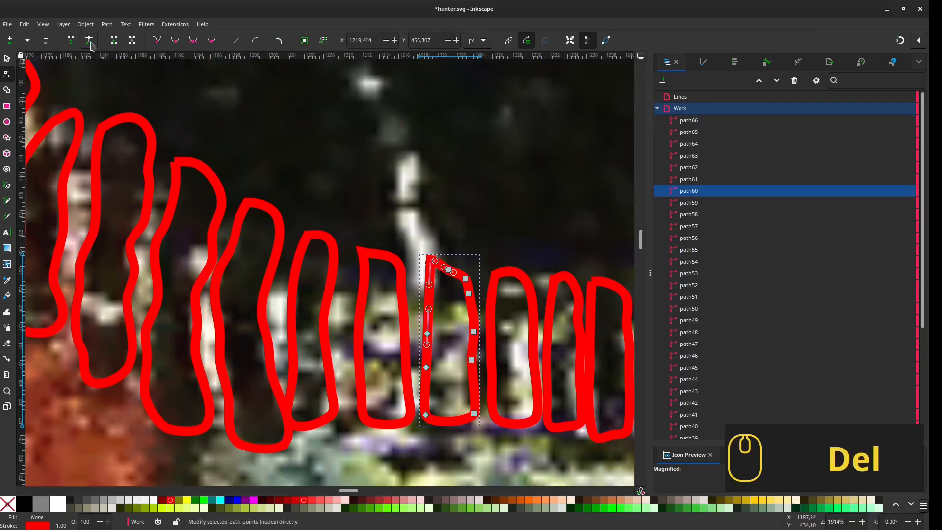
pyautogui.scroll(3, 422, 256)
pyautogui.moveTo(445, 266); pyautogui.dragTo(562, 317)
pyautogui.scroll(-3, 456, 267)
pyautogui.click(326, 242)
pyautogui.moveTo(338, 220); pyautogui.dragTo(540, 282)
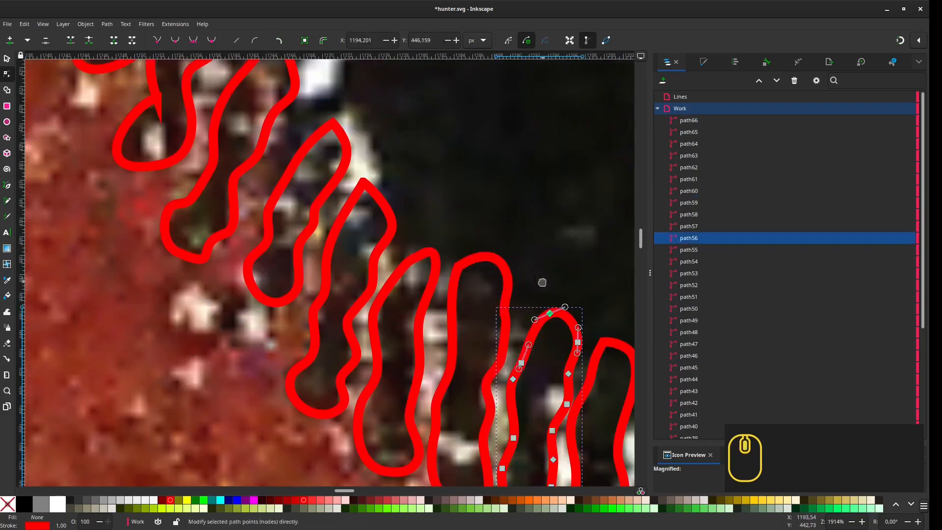
pyautogui.click(458, 265)
pyautogui.moveTo(443, 239); pyautogui.dragTo(481, 277)
pyautogui.press('Delete')
# Step: Clean up the strand loops beside the cheek by deleting the nodes that cause kinks
pyautogui.moveTo(363, 181); pyautogui.dragTo(473, 263)
pyautogui.click(472, 262)
pyautogui.click(430, 210)
pyautogui.moveTo(428, 208); pyautogui.dragTo(515, 334)
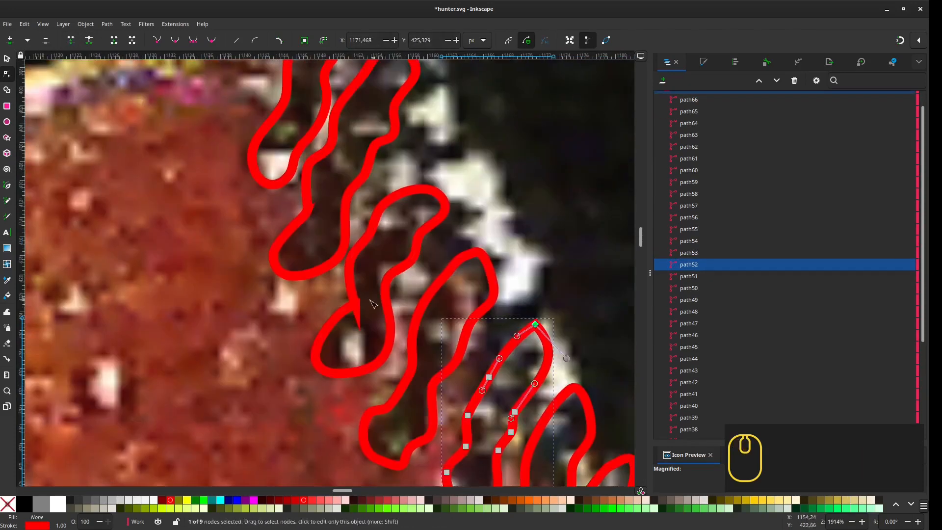
pyautogui.click(361, 303)
pyautogui.click(358, 310)
pyautogui.press('Delete')
pyautogui.moveTo(321, 74); pyautogui.dragTo(414, 480)
pyautogui.click(412, 229)
pyautogui.moveTo(413, 231); pyautogui.dragTo(526, 354)
pyautogui.press('Delete')
pyautogui.click(336, 321)
pyautogui.press('Delete')
# Step: Smooth the strand loops across the forehead by removing their surplus nodes
pyautogui.moveTo(245, 196); pyautogui.dragTo(545, 309)
pyautogui.scroll(1, 326, 238)
pyautogui.click(324, 245)
pyautogui.click(326, 236)
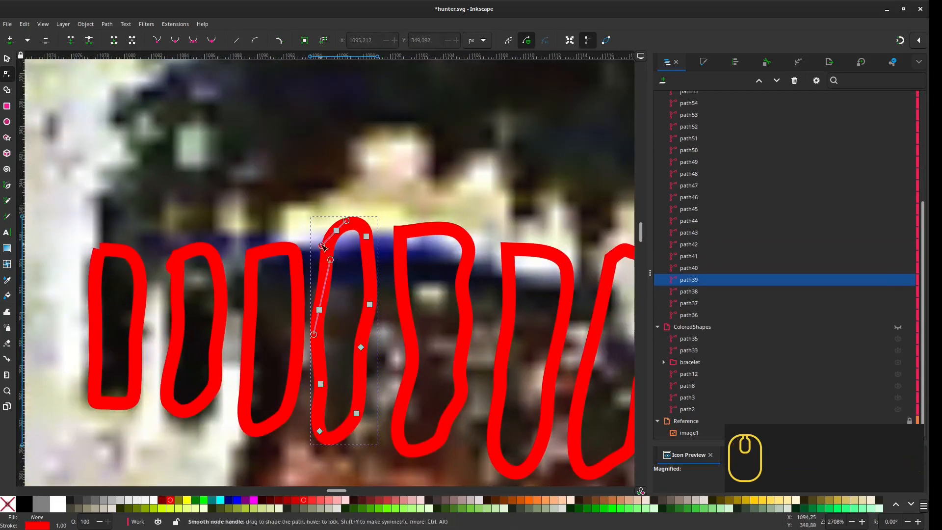
pyautogui.click(172, 260)
pyautogui.click(171, 267)
pyautogui.press('Delete')
pyautogui.moveTo(128, 245); pyautogui.dragTo(234, 274)
pyautogui.click(202, 278)
pyautogui.press('Delete')
pyautogui.scroll(-7, 236, 285)
# Step: Group all the strand loops, name the group hairpieces, and move it into the ColoredShapes layer
pyautogui.click(6, 58)
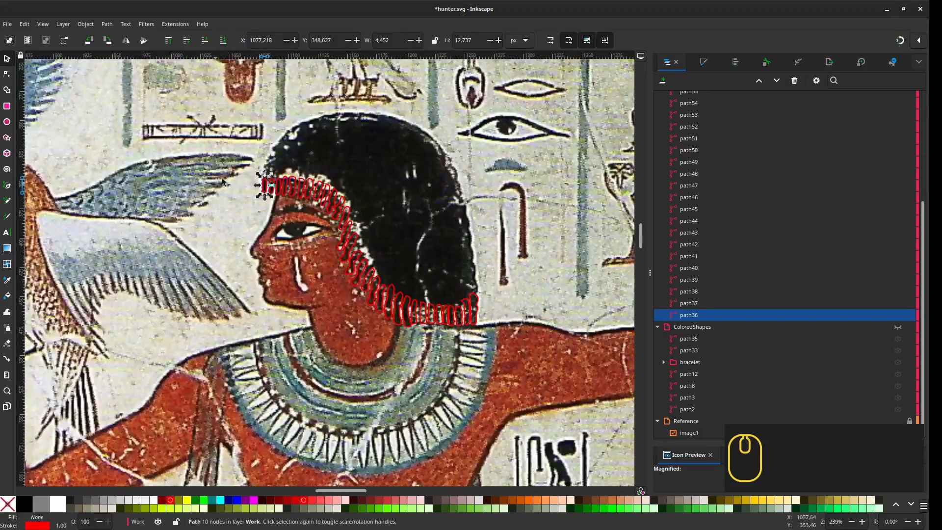
pyautogui.moveTo(231, 155); pyautogui.dragTo(500, 346)
pyautogui.hotkey('ctrl', 'g')
pyautogui.doubleClick(688, 121)
pyautogui.write('hairpieces')
pyautogui.press('Return')
pyautogui.moveTo(704, 123); pyautogui.dragTo(702, 132)
# Step: Draw a closed Bezier outline around the hunter's eye and an ellipse over its iris
pyautogui.scroll(2, 271, 285)
pyautogui.press('n')
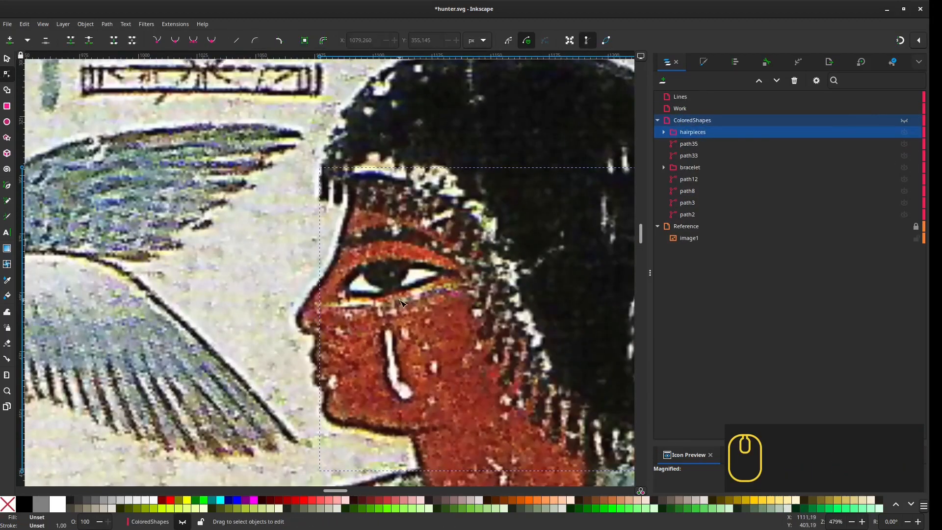
pyautogui.press('b')
pyautogui.click(342, 293)
pyautogui.moveTo(440, 271); pyautogui.dragTo(483, 293)
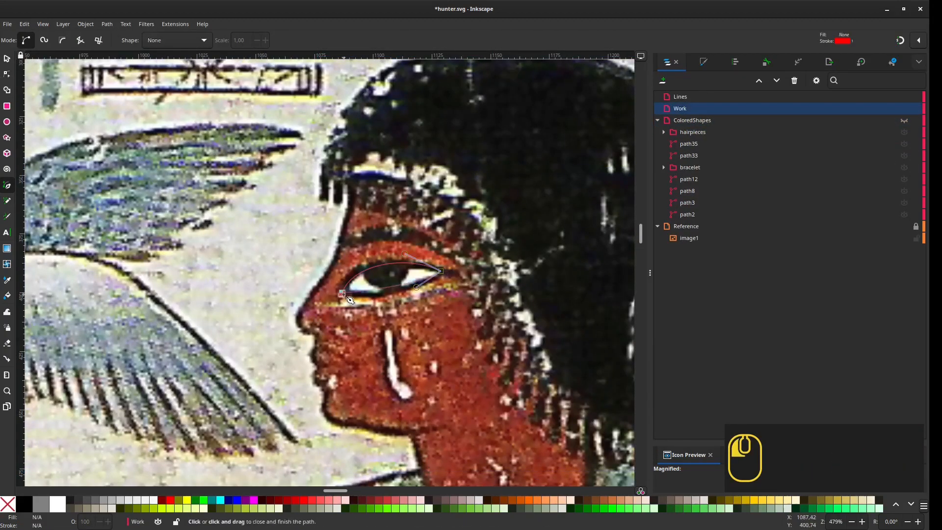
pyautogui.moveTo(343, 295); pyautogui.dragTo(318, 285)
pyautogui.press('e')
pyautogui.moveTo(361, 253); pyautogui.dragTo(407, 287)
pyautogui.scroll(1, 343, 269)
pyautogui.press('p')
pyautogui.moveTo(332, 273); pyautogui.dragTo(402, 250)
pyautogui.hotkey('ctrl', 'z')
# Step: Draw a closed Bezier outline around the eyebrow and adjust its end nodes, extending it past the forehead edge
pyautogui.press('b')
pyautogui.click(344, 255)
pyautogui.click(340, 271)
pyautogui.press('n')
pyautogui.scroll(3, 358, 259)
pyautogui.moveTo(623, 292); pyautogui.dragTo(627, 293)
pyautogui.moveTo(258, 231); pyautogui.dragTo(232, 234)
pyautogui.moveTo(246, 277); pyautogui.dragTo(223, 283)
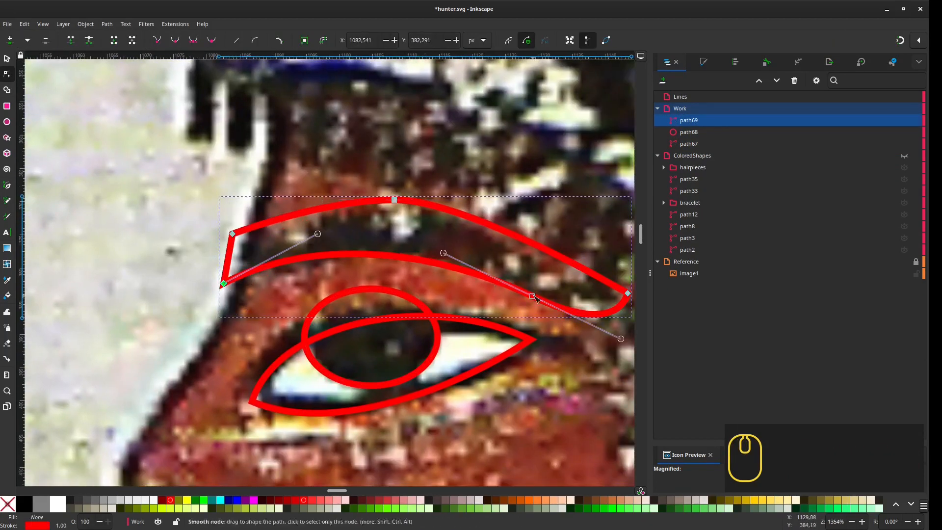
# Step: Reshape the eyebrow outline into a tapering arch by smoothing and repositioning its nodes and handles
pyautogui.moveTo(534, 298); pyautogui.dragTo(410, 300)
pyautogui.click(504, 295)
pyautogui.moveTo(409, 300); pyautogui.dragTo(366, 275)
pyautogui.hotkey('shift', 's')
pyautogui.moveTo(456, 318); pyautogui.dragTo(433, 305)
pyautogui.moveTo(542, 222); pyautogui.dragTo(404, 250)
pyautogui.moveTo(403, 249); pyautogui.dragTo(523, 254)
pyautogui.moveTo(391, 206); pyautogui.dragTo(401, 214)
pyautogui.moveTo(228, 240); pyautogui.dragTo(248, 229)
# Step: Refine the curve at the eye outline's inner corner and adjust the lower node of the iris ellipse
pyautogui.scroll(-1, 228, 255)
pyautogui.click(233, 300)
pyautogui.click(232, 300)
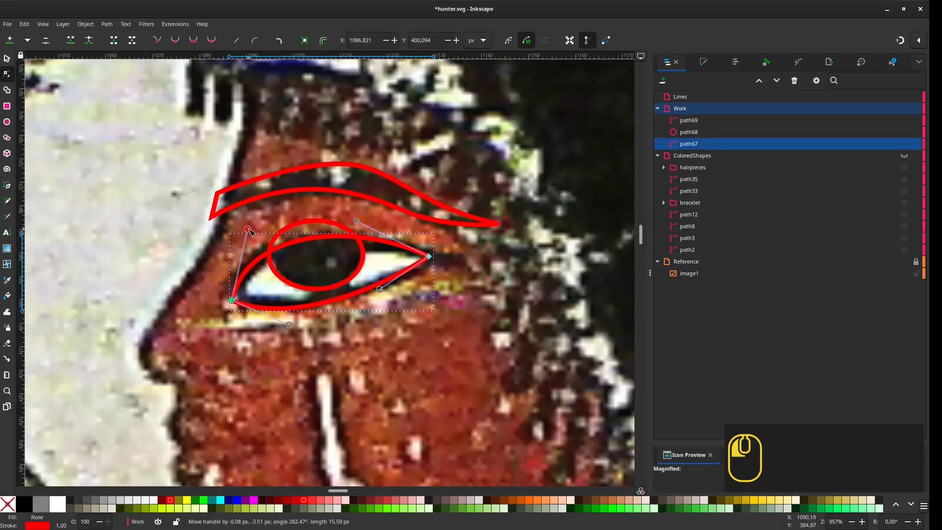
pyautogui.scroll(-1, 376, 285)
pyautogui.click(334, 241)
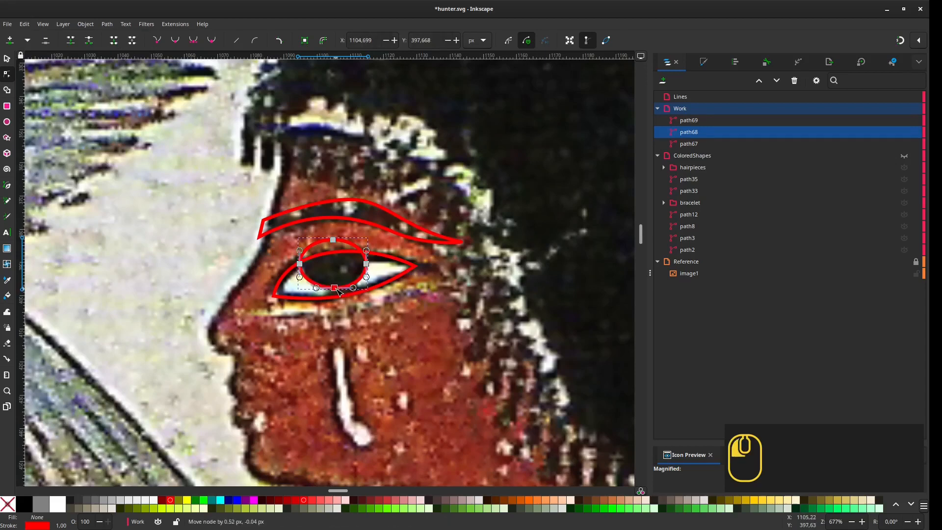
pyautogui.scroll(-1, 371, 281)
# Step: Duplicate the eye outline, move the original into ColoredShapes, and intersect the copy with the iris ellipse
pyautogui.click(371, 286)
pyautogui.hotkey('ctrl', 'd')
pyautogui.moveTo(696, 156); pyautogui.dragTo(697, 167)
pyautogui.click(694, 121)
pyautogui.keyDown('ctrl'); pyautogui.click(695, 145); pyautogui.keyUp('ctrl')
pyautogui.click(7, 90)
pyautogui.click(346, 273)
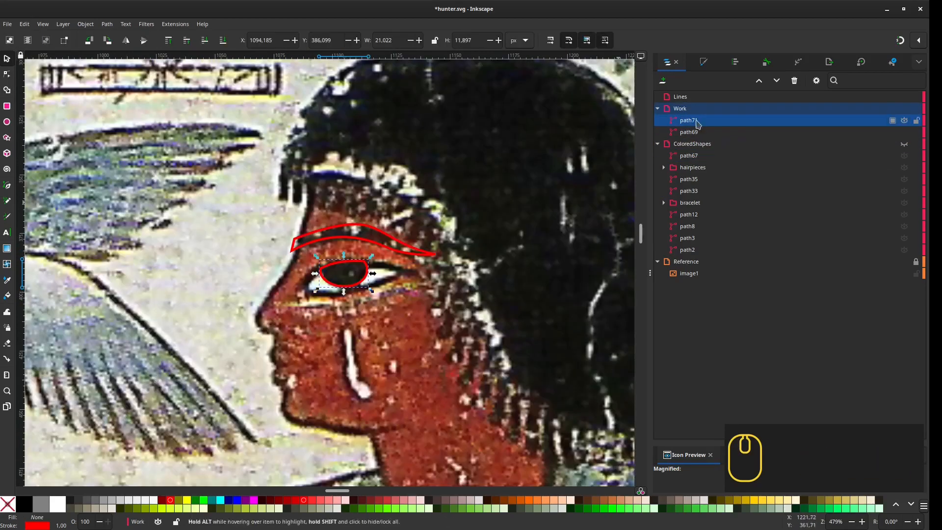
# Step: Move the trimmed iris into ColoredShapes, group it with the eye outline, and name the group eye
pyautogui.moveTo(696, 122)
pyautogui.mouseDown()
pyautogui.moveTo(695, 144)
pyautogui.moveTo(692, 113)
pyautogui.moveTo(695, 143)
pyautogui.mouseUp()
pyautogui.hotkey('ctrl', 'g')
pyautogui.doubleClick(685, 144)
pyautogui.write('eye')
pyautogui.press('Return')
# Step: Show the ColoredShapes layer and rename the face outline as face
pyautogui.click(691, 168)
pyautogui.click(904, 132)
pyautogui.doubleClick(689, 226)
pyautogui.write('face')
pyautogui.press('Return')
# Step: Duplicate the face outline, hide ColoredShapes, and trim the eyebrow to the face edge with the copy
pyautogui.hotkey('ctrl', 'd')
pyautogui.click(904, 144)
pyautogui.keyDown('ctrl'); pyautogui.click(681, 133); pyautogui.keyUp('ctrl')
pyautogui.click(7, 90)
pyautogui.click(396, 255)
# Step: Draw an ellipse over the nostril with radii of about 3.2 by 1.2 px and move it into ColoredShapes
pyautogui.scroll(3, 351, 330)
pyautogui.press('e')
pyautogui.moveTo(326, 278); pyautogui.dragTo(355, 289)
pyautogui.scroll(-2, 385, 286)
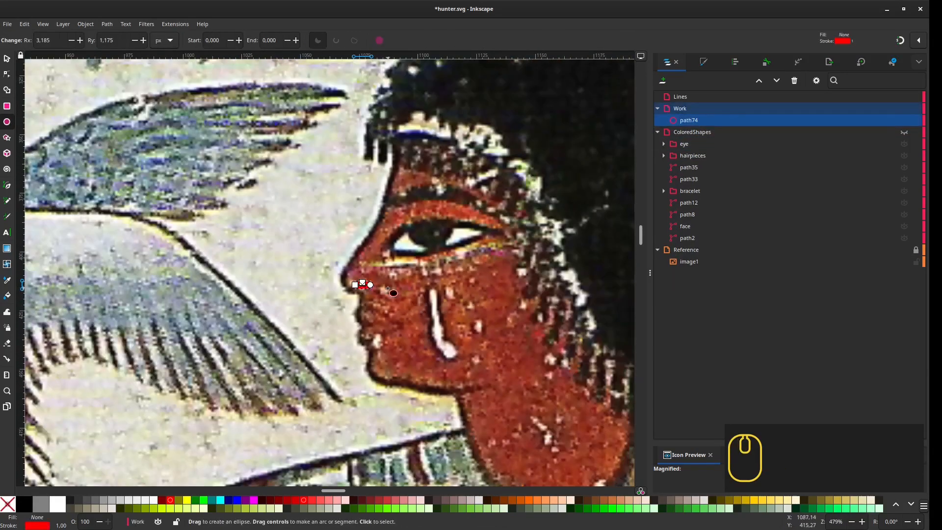
pyautogui.moveTo(696, 134); pyautogui.dragTo(695, 131)
pyautogui.press('Escape')
# Step: Draw a closed Bezier outline around the thumb of the hunter's raised hand on the Work layer
pyautogui.scroll(-4, 380, 84)
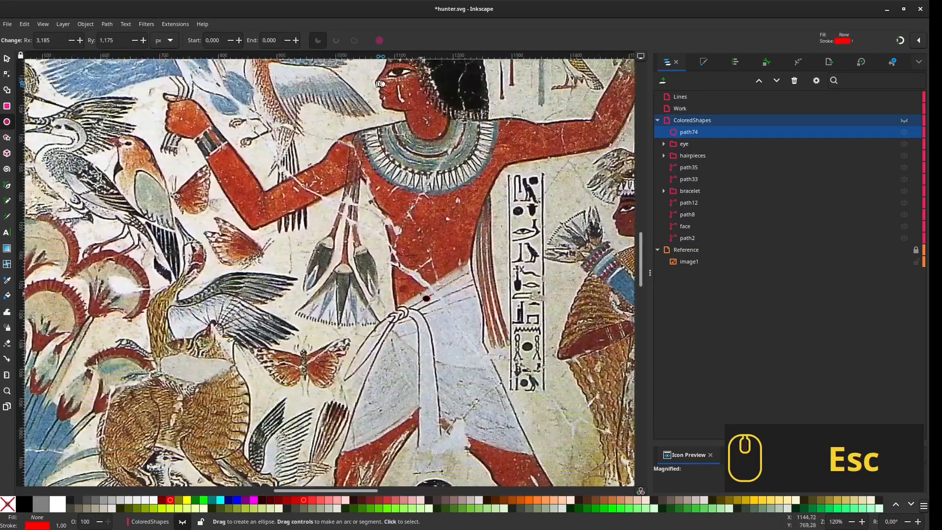
pyautogui.moveTo(422, 280); pyautogui.dragTo(422, 381)
pyautogui.scroll(2, 238, 273)
pyautogui.moveTo(237, 273); pyautogui.dragTo(470, 444)
pyautogui.scroll(1, 381, 330)
pyautogui.press('p')
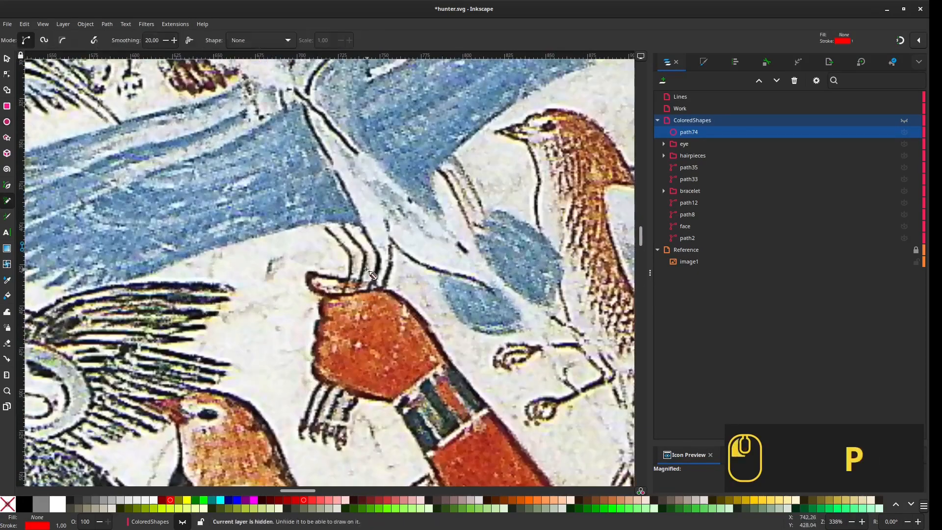
pyautogui.hotkey('ctrl', 'z')
pyautogui.press('b')
pyautogui.moveTo(382, 291)
pyautogui.mouseDown()
pyautogui.moveTo(374, 269)
pyautogui.moveTo(383, 293)
pyautogui.mouseUp()
pyautogui.click(383, 291)
# Step: Refine the thumb outline's nodes and move the shape into ColoredShapes, directly below the face
pyautogui.scroll(3, 383, 291)
pyautogui.press('n')
pyautogui.moveTo(174, 209); pyautogui.dragTo(170, 206)
pyautogui.click(388, 236)
pyautogui.scroll(-3, 378, 255)
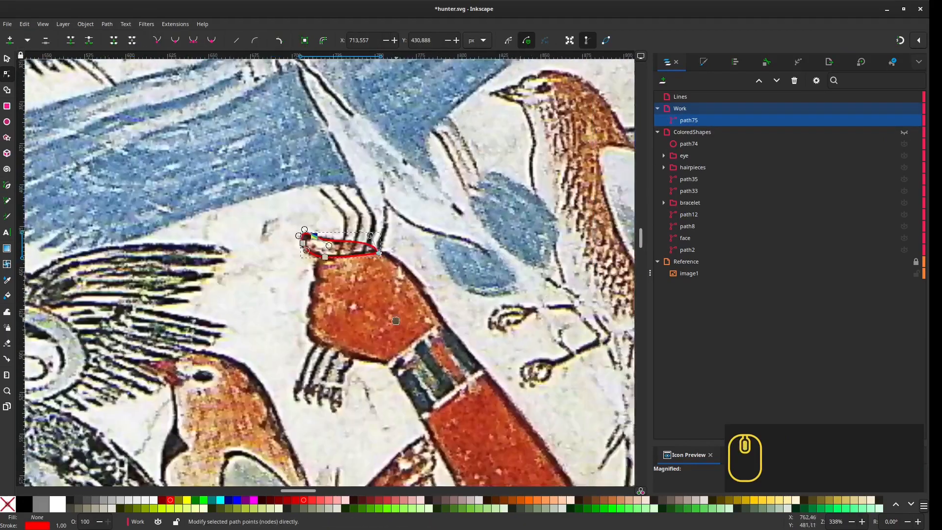
pyautogui.scroll(-1, 377, 255)
pyautogui.moveTo(689, 120); pyautogui.dragTo(688, 244)
# Step: Move the collar outline from ColoredShapes to the Work layer, keeping ColoredShapes hidden and collapsed
pyautogui.moveTo(604, 344); pyautogui.dragTo(304, 328)
pyautogui.scroll(1, 305, 329)
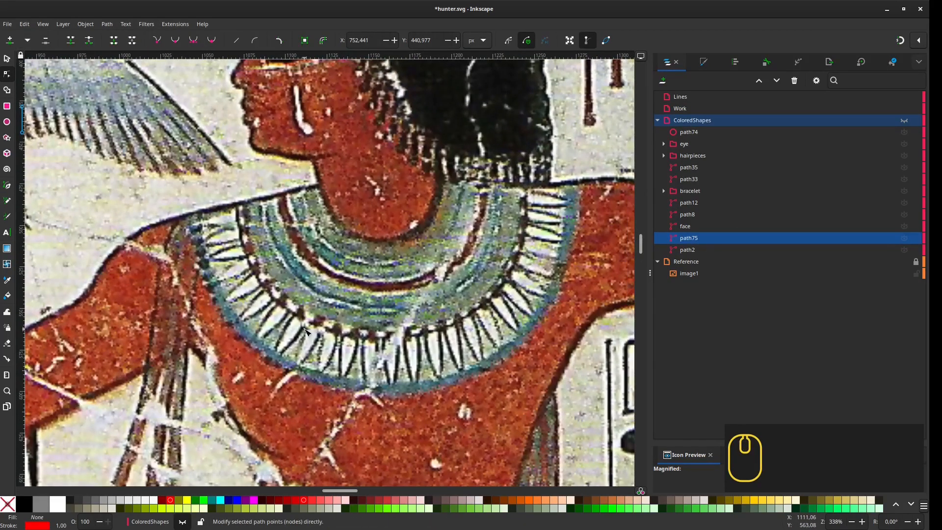
pyautogui.press('s')
pyautogui.click(474, 378)
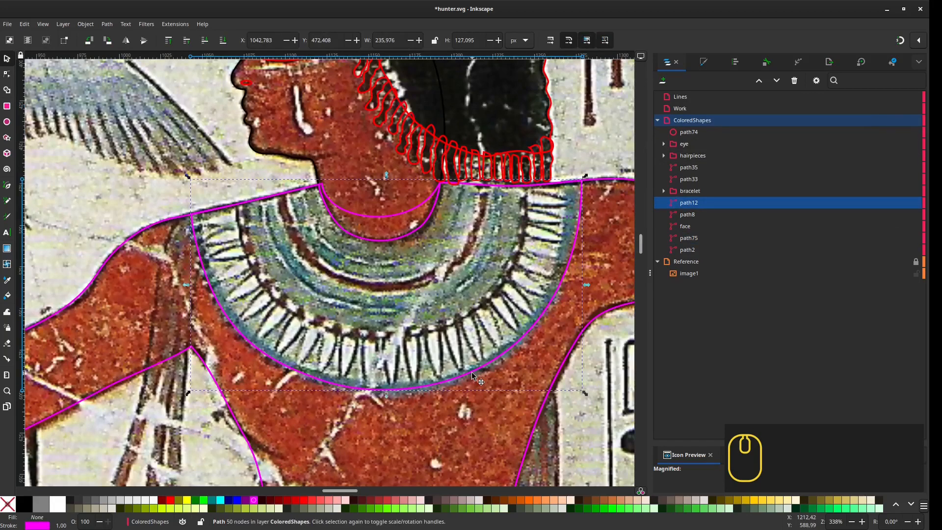
pyautogui.press('n')
pyautogui.moveTo(689, 203); pyautogui.dragTo(680, 108)
pyautogui.click(658, 132)
pyautogui.click(904, 132)
# Step: Simplify the collar's outer edge by deleting the surplus nodes along its lower arc
pyautogui.click(596, 211)
pyautogui.click(582, 213)
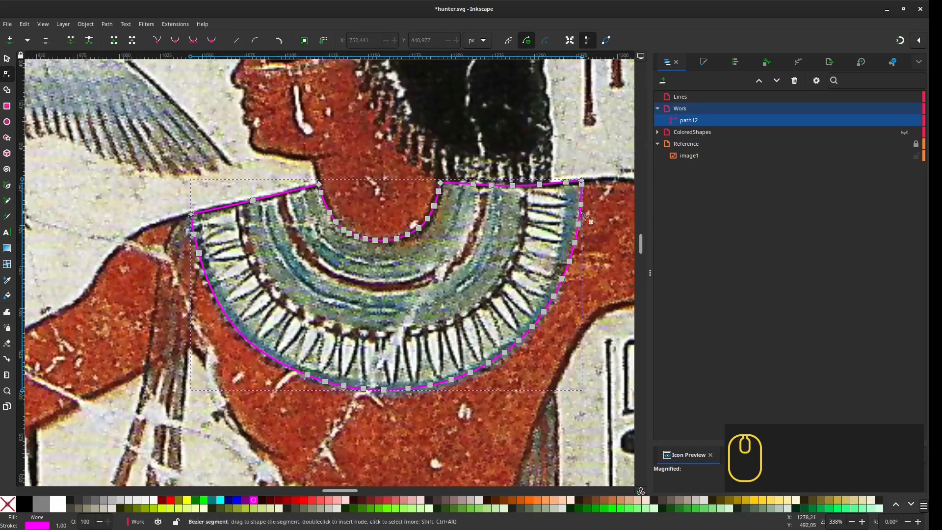
pyautogui.press('Delete')
pyautogui.press('Delete')
pyautogui.scroll(2, 569, 177)
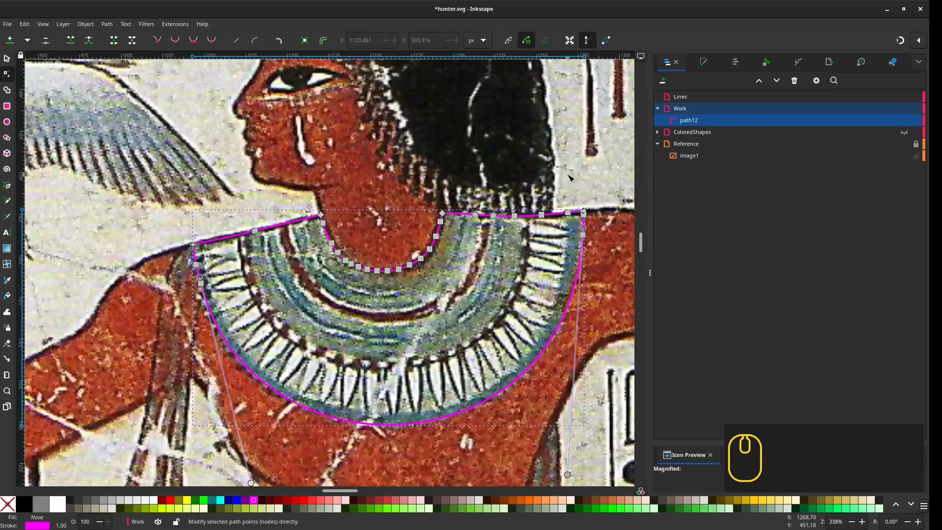
# Step: Draw an open Bezier curve across the collar from one shoulder to the other for the outer blue band
pyautogui.press('b')
pyautogui.moveTo(566, 189); pyautogui.dragTo(573, 234)
pyautogui.press('Return')
# Step: Fit the curve to the inner edge of the outer blue band by adding a node and adjusting its ends and handles
pyautogui.press('n')
pyautogui.moveTo(364, 281); pyautogui.dragTo(368, 393)
pyautogui.scroll(-3, 369, 392)
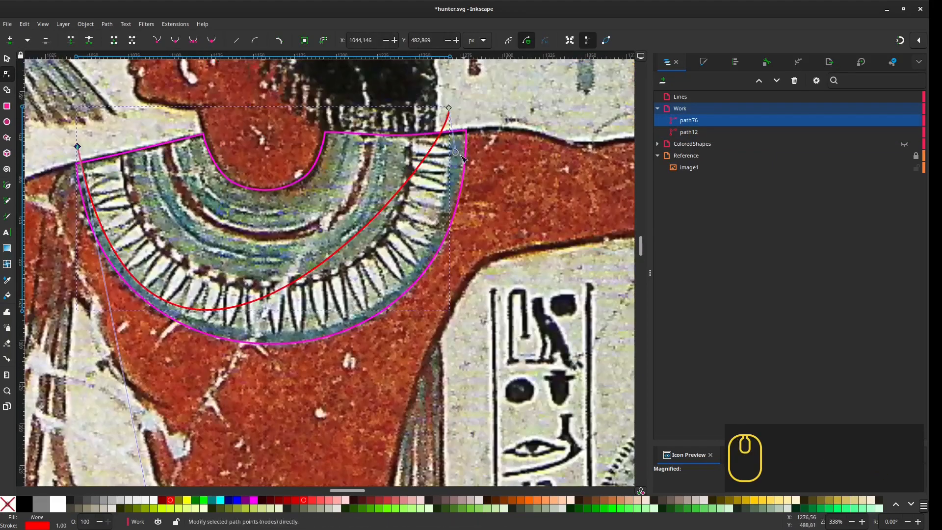
pyautogui.moveTo(461, 268); pyautogui.dragTo(491, 279)
pyautogui.moveTo(449, 108); pyautogui.dragTo(449, 122)
pyautogui.scroll(-3, 122, 439)
pyautogui.moveTo(164, 465); pyautogui.dragTo(161, 432)
pyautogui.scroll(4, 196, 343)
pyautogui.moveTo(527, 339); pyautogui.dragTo(536, 359)
pyautogui.doubleClick(427, 336)
pyautogui.moveTo(503, 232); pyautogui.dragTo(493, 221)
pyautogui.hscroll(-3, 494, 221)
pyautogui.moveTo(174, 222); pyautogui.dragTo(274, 340)
# Step: Draw a second open Bezier curve along the inner edge of the white petal band and fit it
pyautogui.press('b')
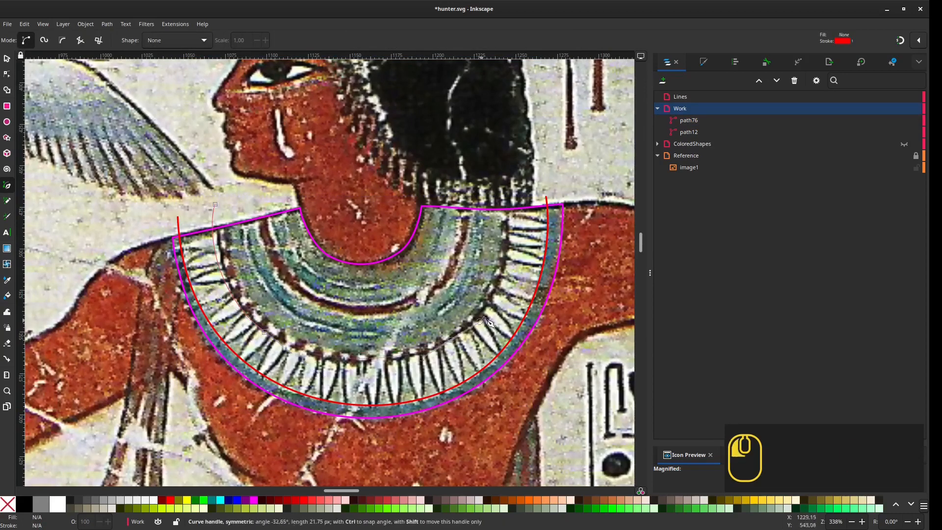
pyautogui.moveTo(500, 149); pyautogui.dragTo(500, 149)
pyautogui.press('n')
pyautogui.moveTo(423, 293); pyautogui.dragTo(431, 334)
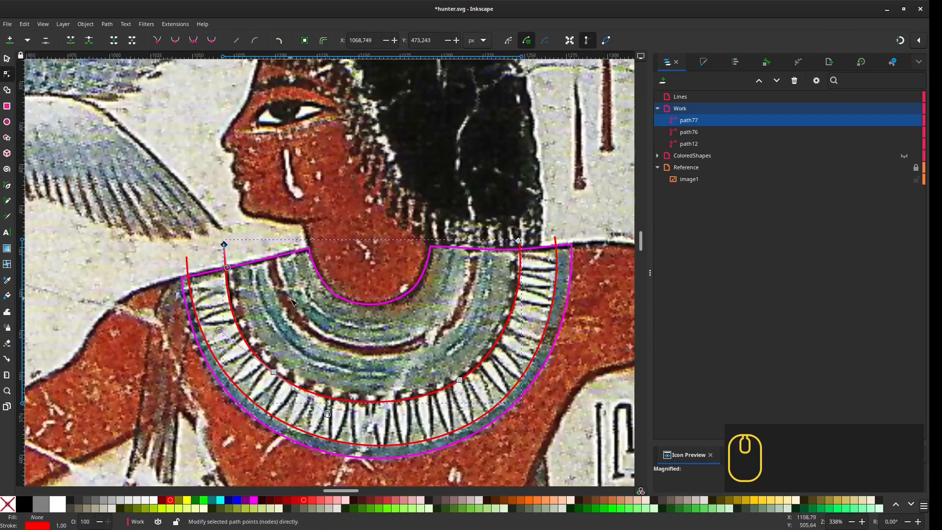
# Step: Duplicate the petal band's inner curve and move the copy up to the Lines layer
pyautogui.press('s')
pyautogui.hotkey('ctrl', 'd')
pyautogui.hotkey('shift', 'pageup')
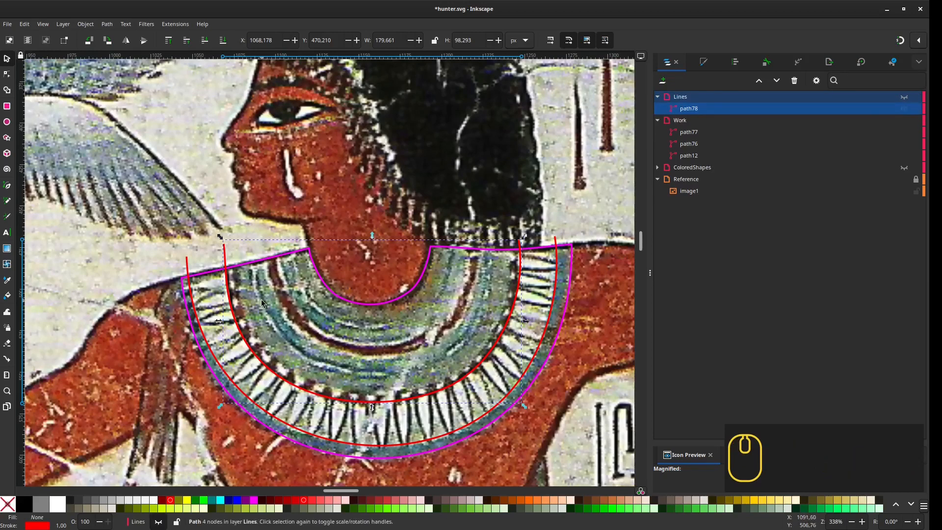
# Step: Return to the Work layer and draw an open Bezier curve along the beaded band's inner edge
pyautogui.press('b')
pyautogui.hotkey('ctrl', 'pagedown')
pyautogui.moveTo(238, 244); pyautogui.dragTo(229, 260)
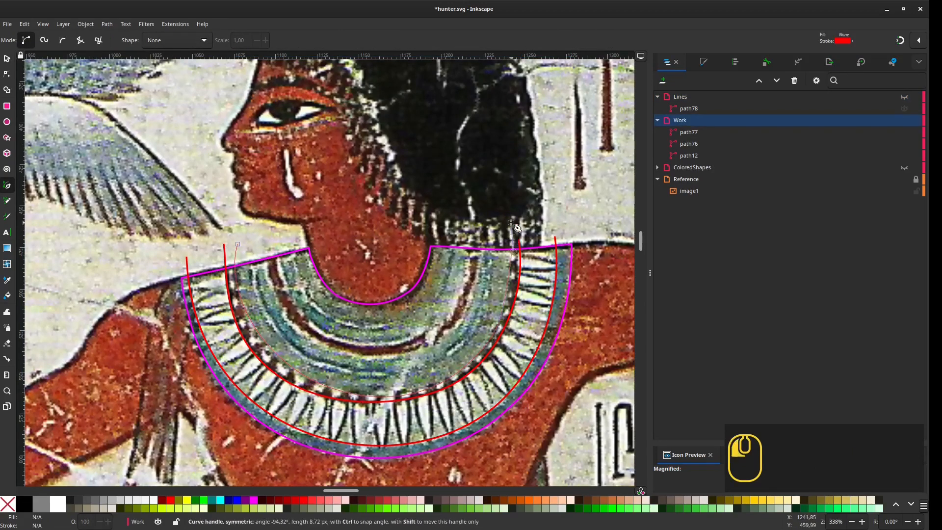
pyautogui.moveTo(513, 226); pyautogui.dragTo(513, 227)
pyautogui.press('n')
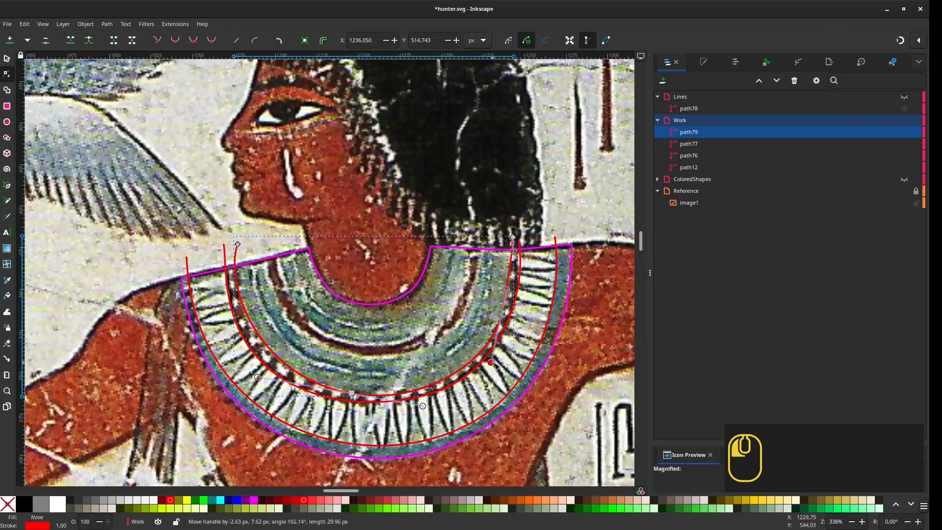
# Step: Fit the beaded band's inner curve closely by adjusting its nodes and handles, and save the drawing
pyautogui.keyDown('ctrl'); pyautogui.scroll(1, 505, 375); pyautogui.keyUp('ctrl')
pyautogui.moveTo(484, 356); pyautogui.dragTo(466, 372)
pyautogui.moveTo(466, 372); pyautogui.dragTo(537, 394)
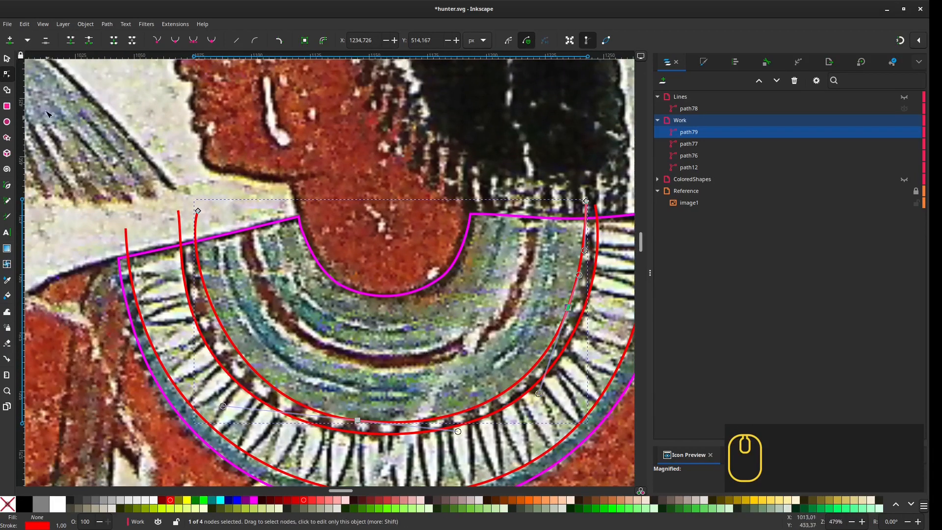
pyautogui.hotkey('ctrl', 's')
# Step: Duplicate the beaded band's inner curve and shift the copy inward to the next ring with an Offset path effect
pyautogui.press('s')
pyautogui.click(798, 62)
pyautogui.hotkey('ctrl', 'd')
pyautogui.click(914, 84)
pyautogui.click(810, 147)
pyautogui.click(726, 176)
pyautogui.click(717, 176)
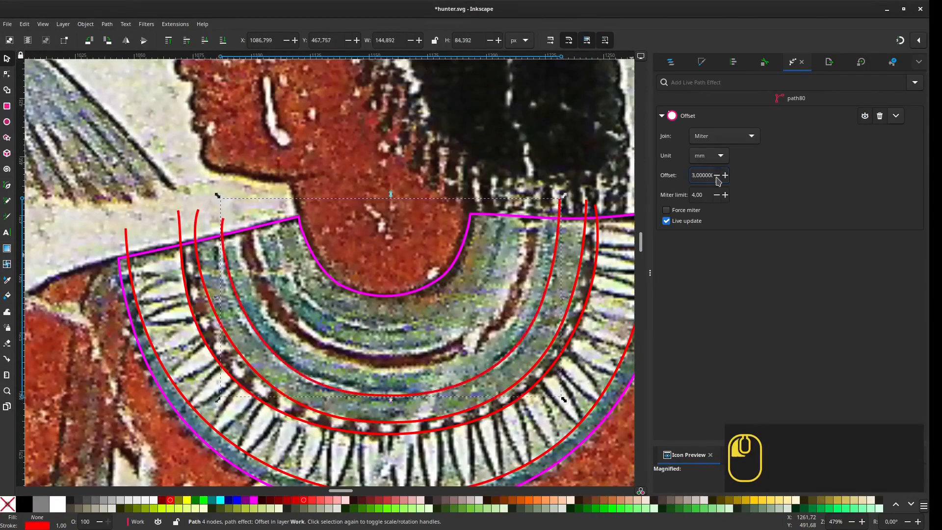
pyautogui.click(727, 176)
# Step: Apply an Offset path effect to another ring curve copy and adjust its distance in millimetres
pyautogui.click(914, 83)
pyautogui.click(810, 147)
pyautogui.click(717, 177)
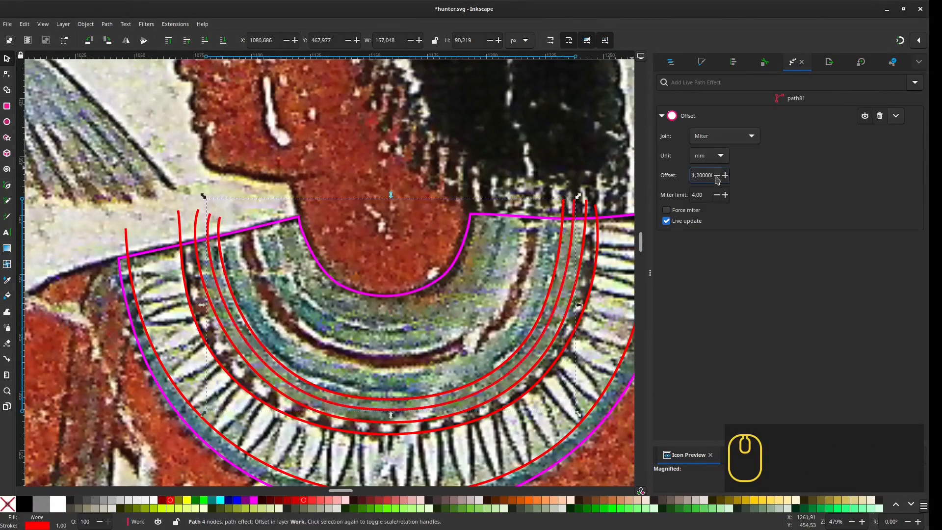
# Step: Duplicate the innermost ring curve and offset the copy 3.1 mm inward with an Offset path effect
pyautogui.hotkey('ctrl', 'd')
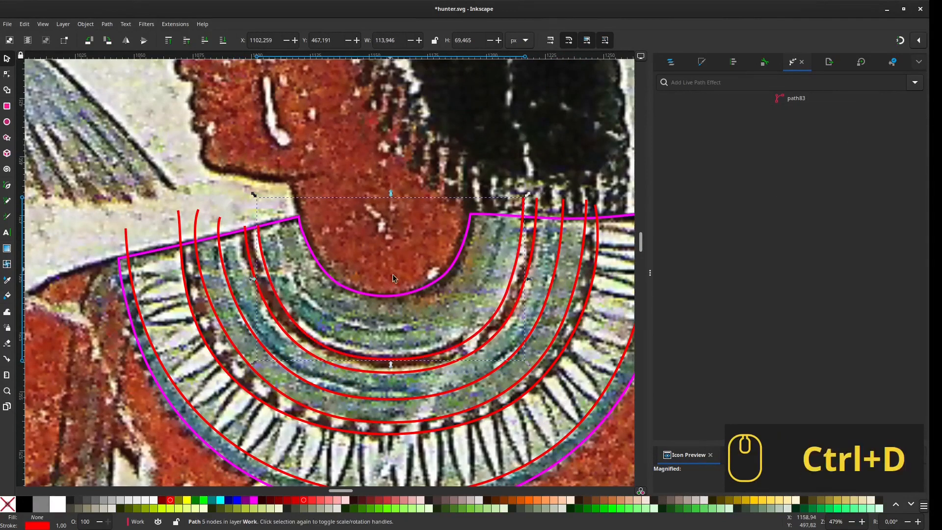
pyautogui.click(914, 82)
pyautogui.click(810, 147)
pyautogui.click(716, 175)
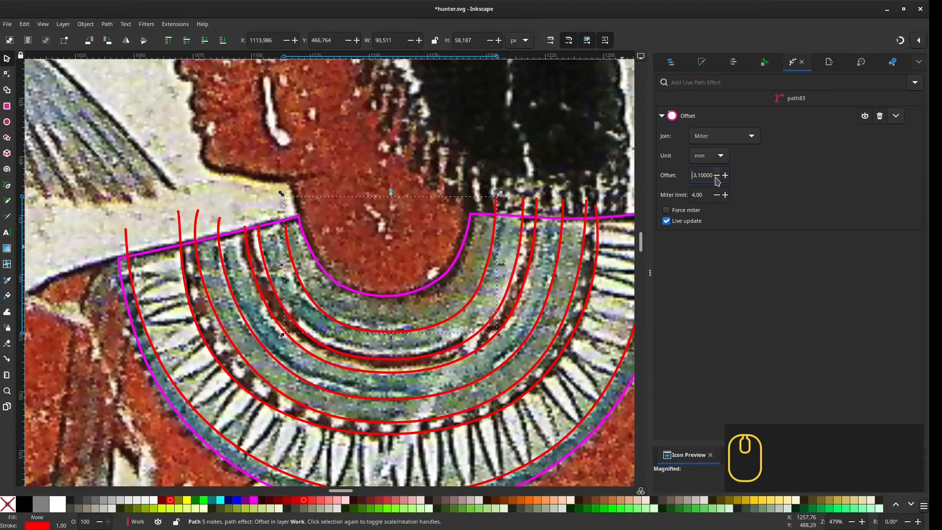
# Step: Refit the offset ring curves to the collar by deleting surplus nodes and moving their end and middle nodes
pyautogui.press('n')
pyautogui.press('Delete')
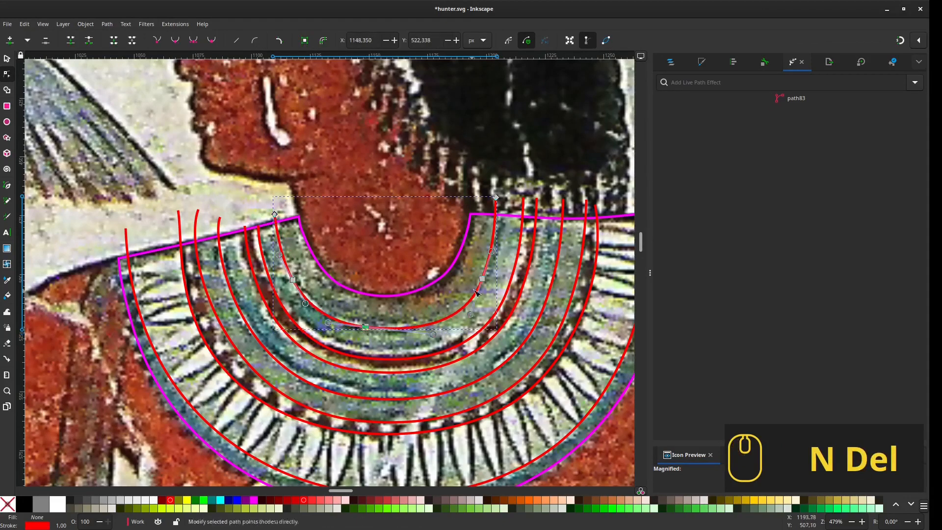
pyautogui.moveTo(258, 220); pyautogui.dragTo(256, 219)
pyautogui.moveTo(365, 358); pyautogui.dragTo(362, 351)
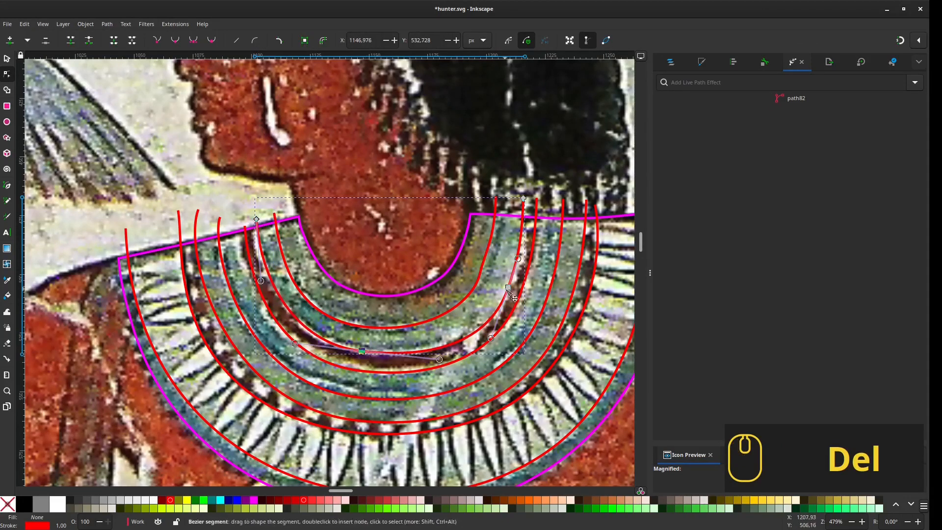
pyautogui.moveTo(244, 227); pyautogui.dragTo(234, 224)
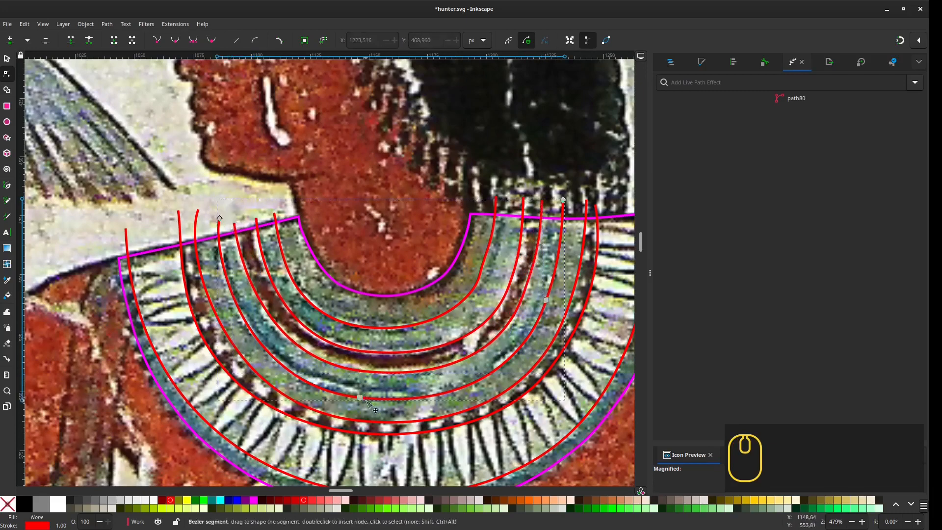
pyautogui.moveTo(366, 400); pyautogui.dragTo(364, 395)
# Step: Adjust the end nodes and handles of the curves bordering the beaded band
pyautogui.moveTo(183, 253); pyautogui.dragTo(178, 261)
pyautogui.moveTo(591, 211); pyautogui.dragTo(497, 187)
pyautogui.click(501, 197)
pyautogui.moveTo(501, 182); pyautogui.dragTo(498, 179)
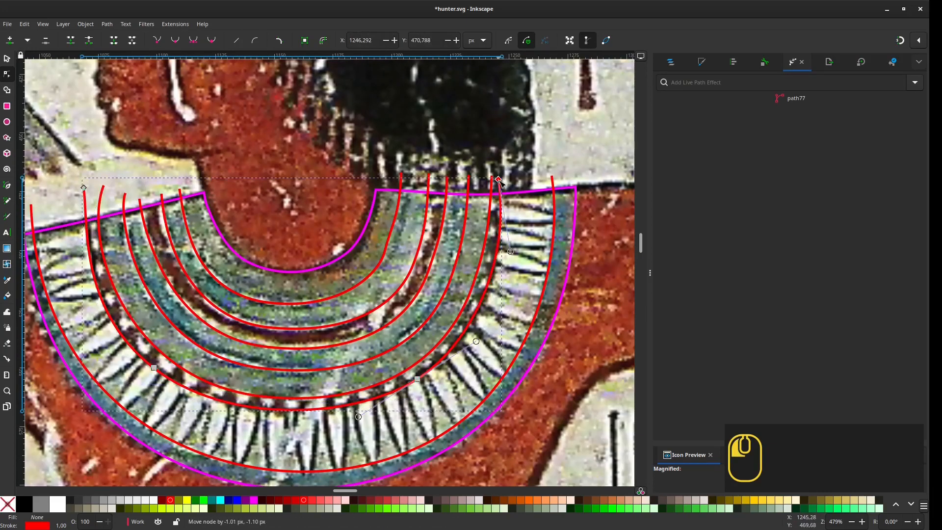
pyautogui.moveTo(510, 257); pyautogui.dragTo(511, 251)
# Step: Delete the earlier duplicate curve from the Lines layer
pyautogui.moveTo(490, 255); pyautogui.dragTo(570, 220)
pyautogui.click(671, 61)
pyautogui.click(688, 110)
pyautogui.press('Delete')
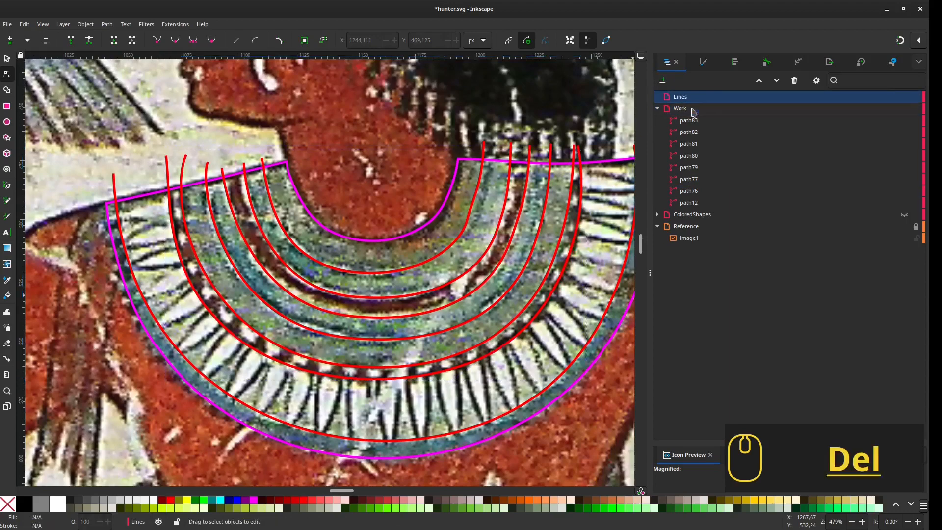
# Step: Duplicate all seven ring curves from the Work layer and move the copies to the Lines layer
pyautogui.click(689, 121)
pyautogui.keyDown('shift'); pyautogui.click(692, 193); pyautogui.keyUp('shift')
pyautogui.moveTo(456, 208); pyautogui.dragTo(548, 200)
pyautogui.hotkey('ctrl', 'd')
pyautogui.hotkey('shift', 'pageup')
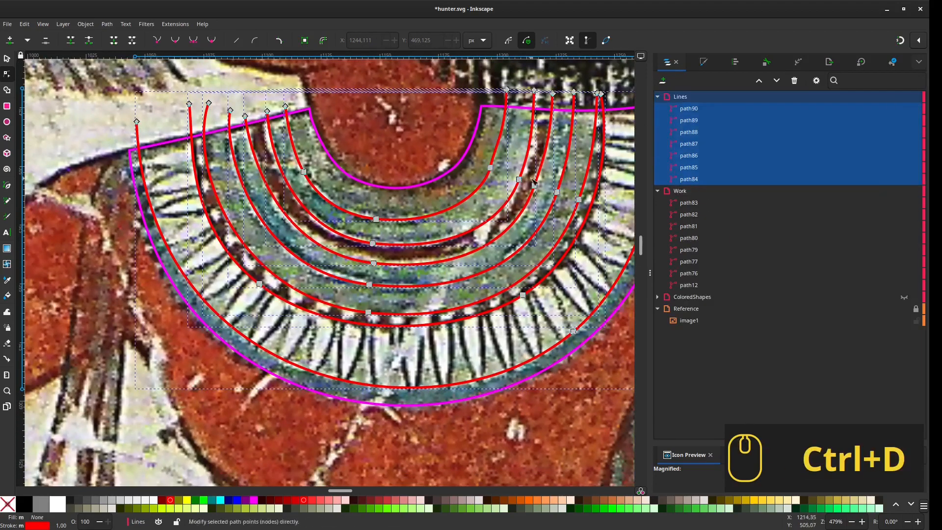
# Step: Group the copied ring curves in the Lines layer and name the group necklacething
pyautogui.hotkey('ctrl', 'g')
pyautogui.click(693, 110)
pyautogui.doubleClick(685, 109)
pyautogui.write('necklacething')
pyautogui.press('Return')
# Step: Clean up the collar outline below the front shoulder by moving a node and deleting surplus ones
pyautogui.click(689, 216)
pyautogui.moveTo(133, 177); pyautogui.dragTo(132, 178)
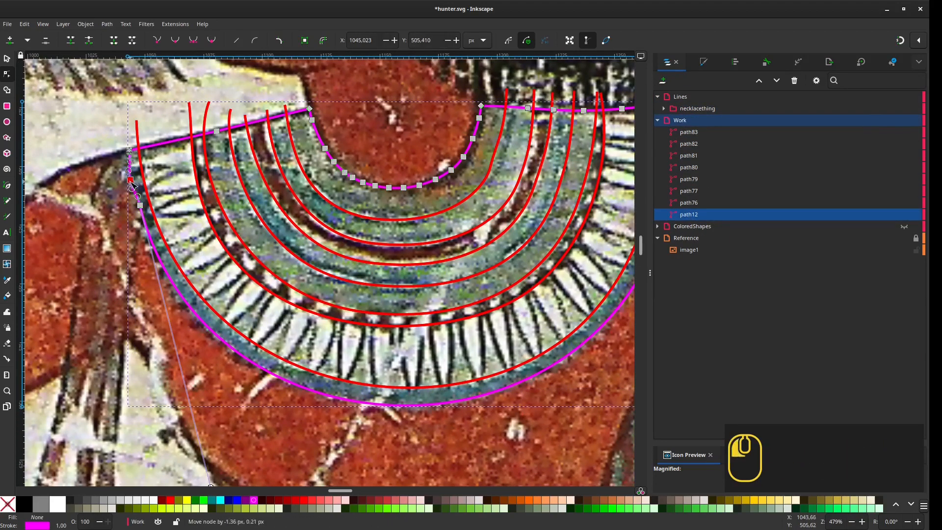
pyautogui.scroll(1, 132, 211)
pyautogui.press('Delete')
pyautogui.moveTo(132, 211); pyautogui.dragTo(216, 231)
pyautogui.scroll(-2, 226, 147)
pyautogui.click(216, 133)
pyautogui.scroll(2, 215, 131)
pyautogui.scroll(-1, 216, 221)
pyautogui.scroll(1, 214, 255)
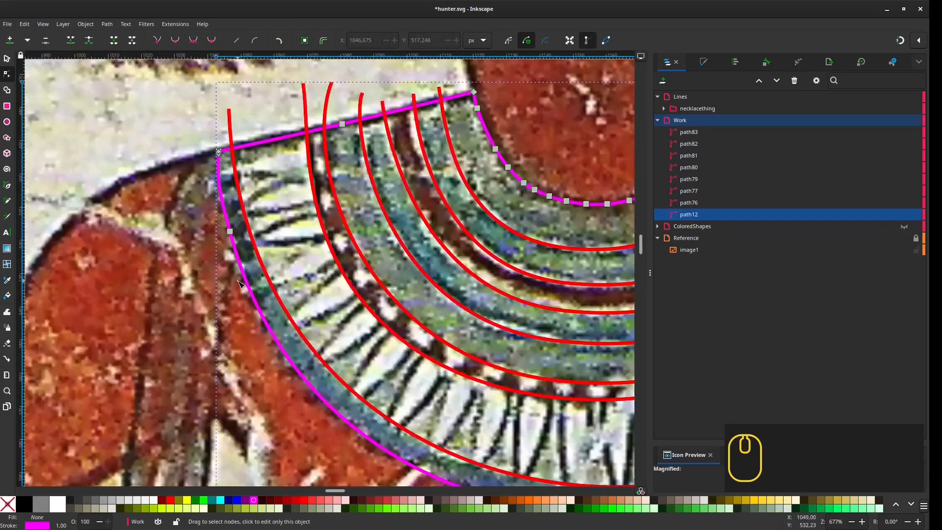
# Step: Hide the Lines layer and reshape the rear side of the innermost collar ring curve in the Work layer
pyautogui.scroll(-2, 211, 303)
pyautogui.scroll(1, 489, 254)
pyautogui.click(461, 235)
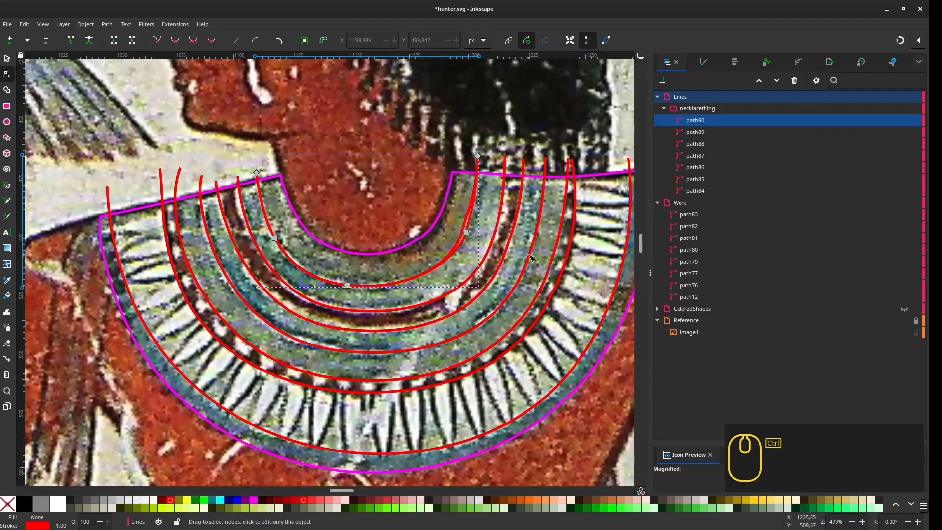
pyautogui.click(905, 97)
pyautogui.click(680, 203)
pyautogui.click(466, 232)
pyautogui.moveTo(466, 232); pyautogui.dragTo(469, 233)
# Step: Delete the outdated innermost ring copy from necklacething and shift the Work curve's rear end slightly outward
pyautogui.click(694, 121)
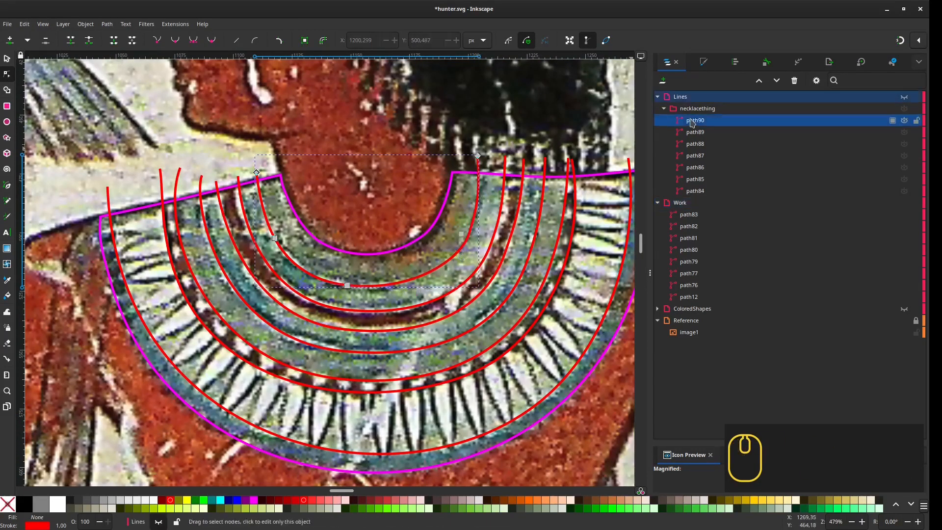
pyautogui.press('Delete')
pyautogui.click(470, 229)
pyautogui.hotkey('ctrl', 'd')
pyautogui.moveTo(689, 202); pyautogui.dragTo(697, 109)
pyautogui.click(478, 169)
pyautogui.moveTo(477, 156); pyautogui.dragTo(482, 156)
pyautogui.click(695, 121)
pyautogui.press('Delete')
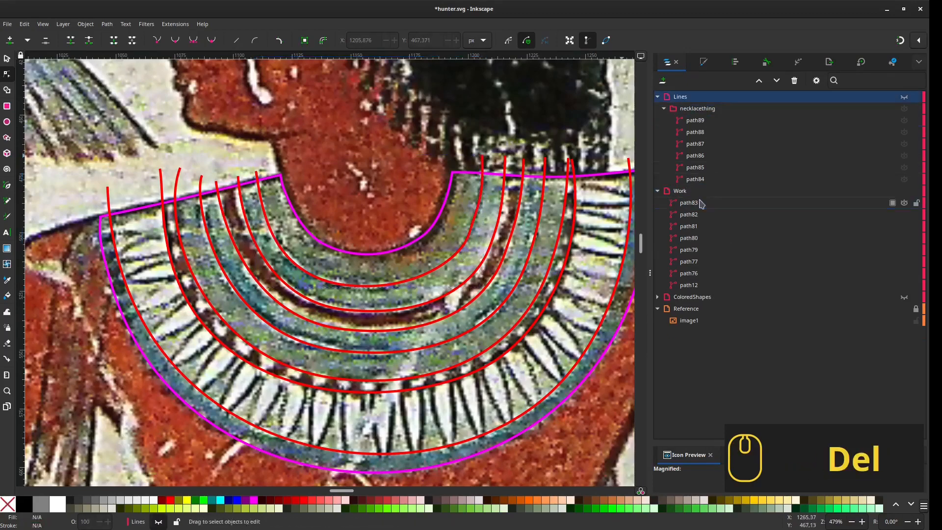
# Step: Fine-tune the innermost ring curve, duplicate it and move the copy into the necklacething group
pyautogui.click(699, 202)
pyautogui.click(469, 234)
pyautogui.moveTo(477, 209); pyautogui.dragTo(478, 214)
pyautogui.click(470, 294)
pyautogui.click(465, 287)
pyautogui.hotkey('ctrl', 'd')
pyautogui.press('s')
pyautogui.hotkey('ctrl', 'd')
pyautogui.moveTo(692, 203); pyautogui.dragTo(713, 112)
pyautogui.click(693, 216)
pyautogui.press('Delete')
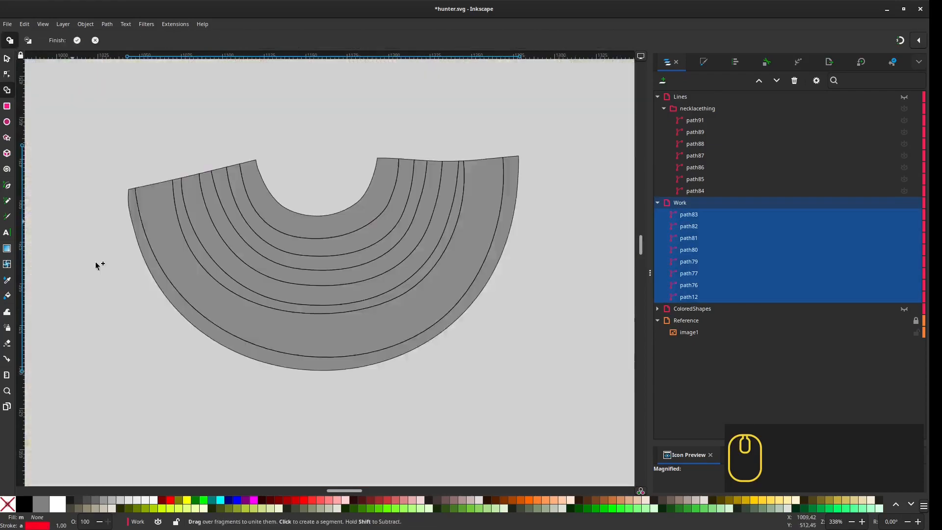
# Step: Split the collar outline along the ring curves into eight separate bands with Shape Builder
pyautogui.moveTo(97, 265)
pyautogui.mouseDown()
pyautogui.moveTo(318, 315)
pyautogui.moveTo(330, 248)
pyautogui.mouseUp()
pyautogui.press('s')
pyautogui.moveTo(489, 334); pyautogui.dragTo(565, 348)
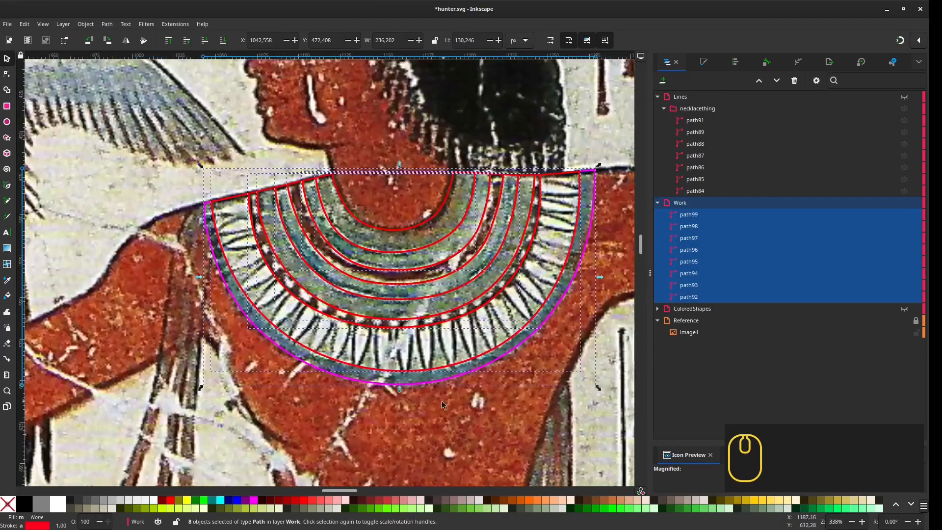
pyautogui.click(565, 349)
# Step: Swap fill and stroke on all collar bands and set the display mode to Outline
pyautogui.hotkey('ctrl', 'a')
pyautogui.scroll(1, 565, 349)
pyautogui.hotkey('shift', 'x')
pyautogui.click(43, 23)
pyautogui.moveTo(63, 57)
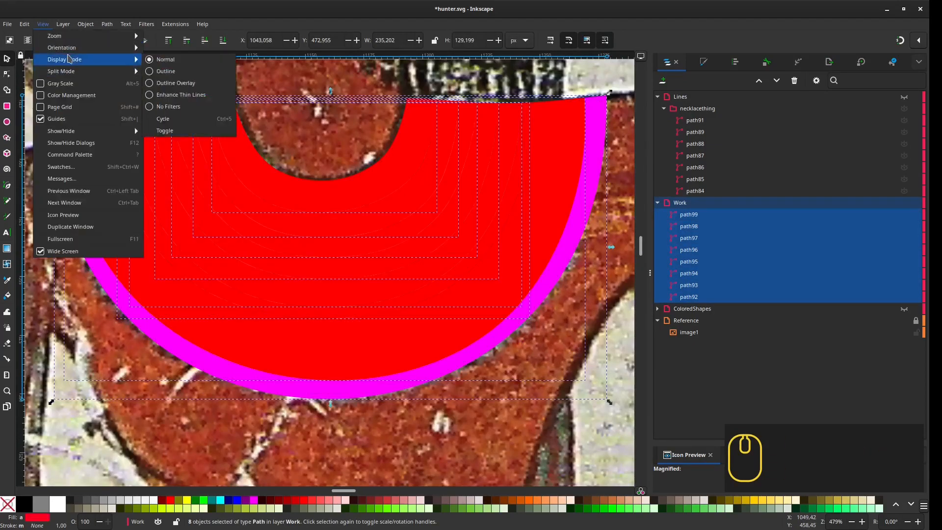
pyautogui.click(162, 70)
# Step: Fill each collar band, from the outer ring to the innermost one, with the colour sampled from the painting beneath it
pyautogui.click(479, 364)
pyautogui.click(695, 286)
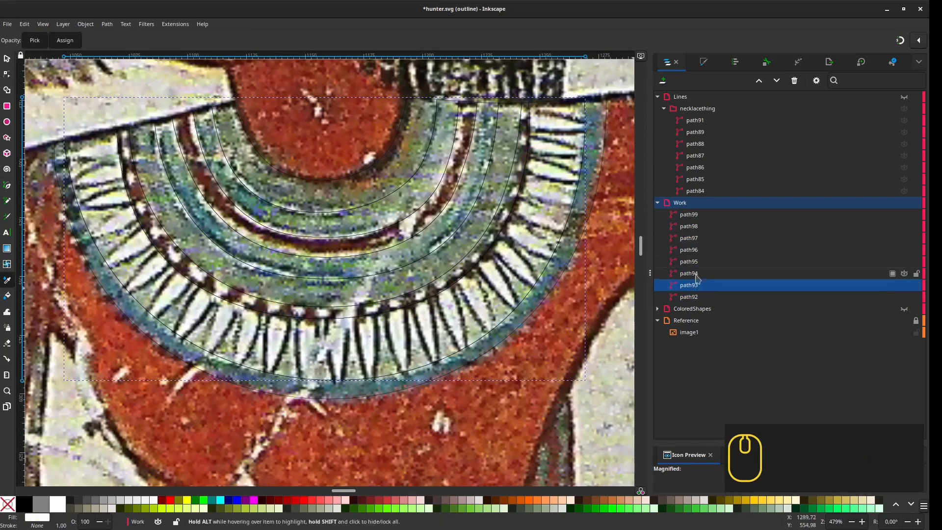
pyautogui.click(695, 274)
pyautogui.click(697, 262)
pyautogui.click(698, 250)
pyautogui.click(699, 238)
pyautogui.click(699, 226)
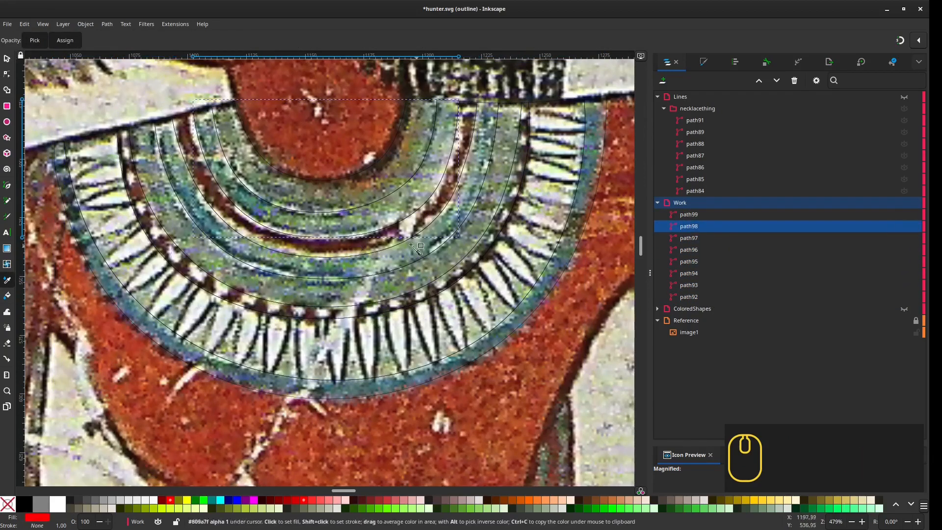
pyautogui.click(697, 215)
# Step: Return to the Normal display mode and compare the coloured bands with the painting by toggling the Outline mode
pyautogui.click(42, 24)
pyautogui.moveTo(63, 57)
pyautogui.click(162, 58)
pyautogui.keyDown('ctrl'); pyautogui.scroll(-2, 586, 303); pyautogui.keyUp('ctrl')
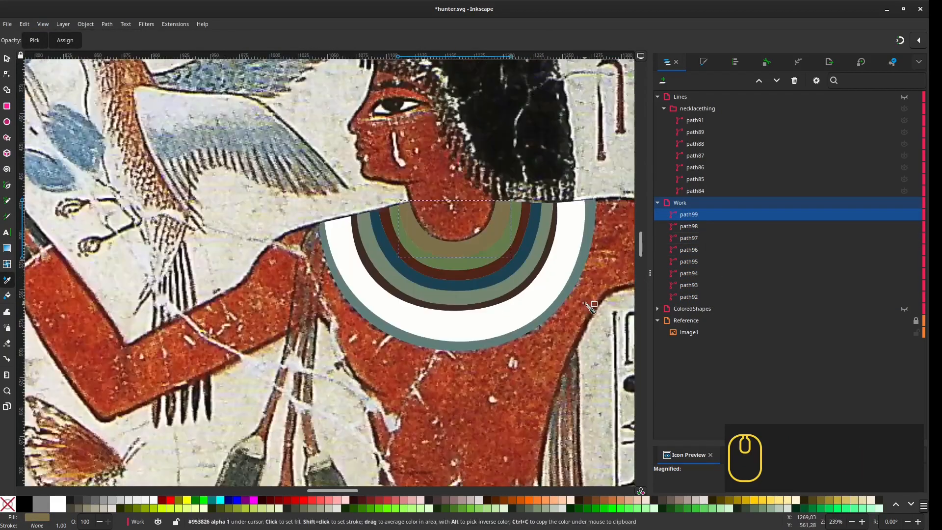
pyautogui.click(43, 24)
pyautogui.click(169, 74)
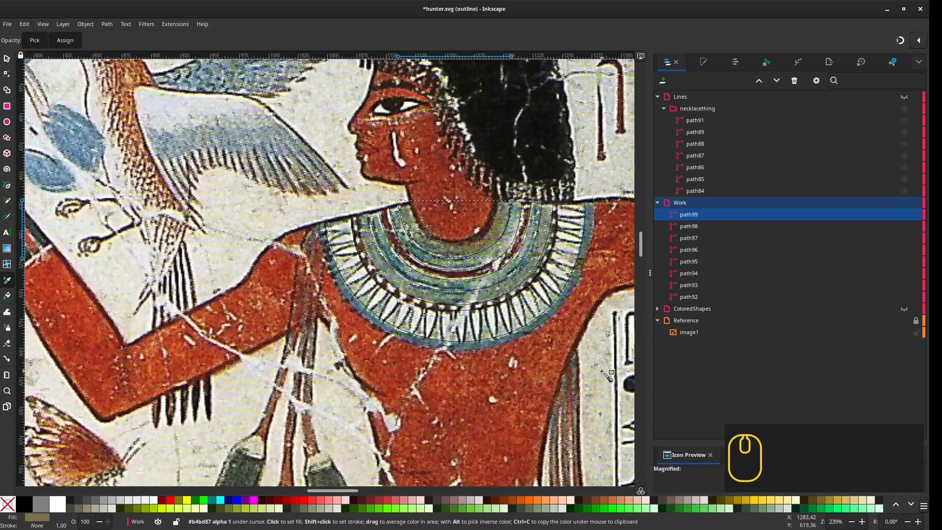
pyautogui.keyDown('ctrl'); pyautogui.scroll(1, 607, 375); pyautogui.keyUp('ctrl')
pyautogui.click(43, 24)
pyautogui.click(166, 60)
# Step: Recolour the outer collar band a saturated teal and apply the same teal to the grey-green band inside the dark brown ring
pyautogui.click(6, 58)
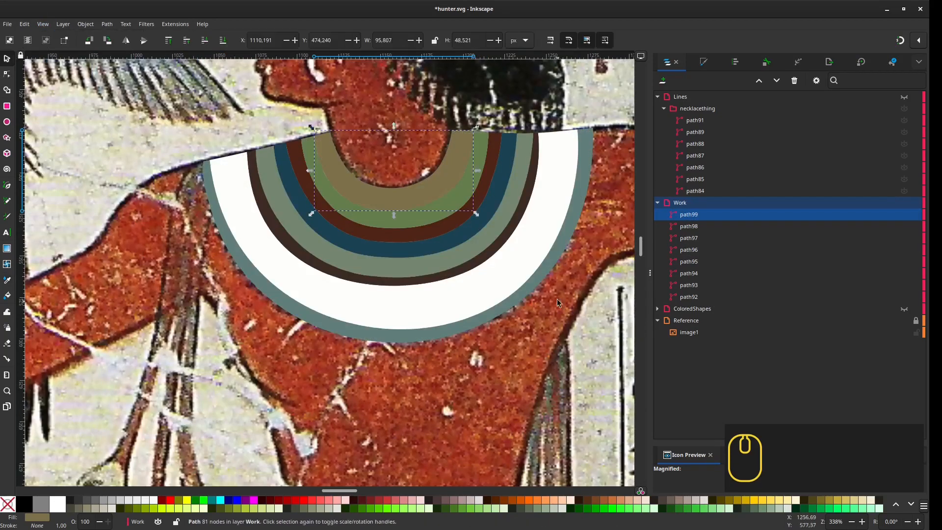
pyautogui.click(703, 61)
pyautogui.click(564, 239)
pyautogui.moveTo(808, 221)
pyautogui.mouseDown()
pyautogui.moveTo(762, 225)
pyautogui.moveTo(790, 251)
pyautogui.mouseUp()
pyautogui.click(430, 262)
pyautogui.press('d')
pyautogui.click(407, 336)
pyautogui.press('v')
pyautogui.hotkey('ctrl', 'z')
pyautogui.press('s')
# Step: Set the dark blue band to 005679ff and recolour the two innermost bands in saturated dark and bright greens
pyautogui.click(397, 248)
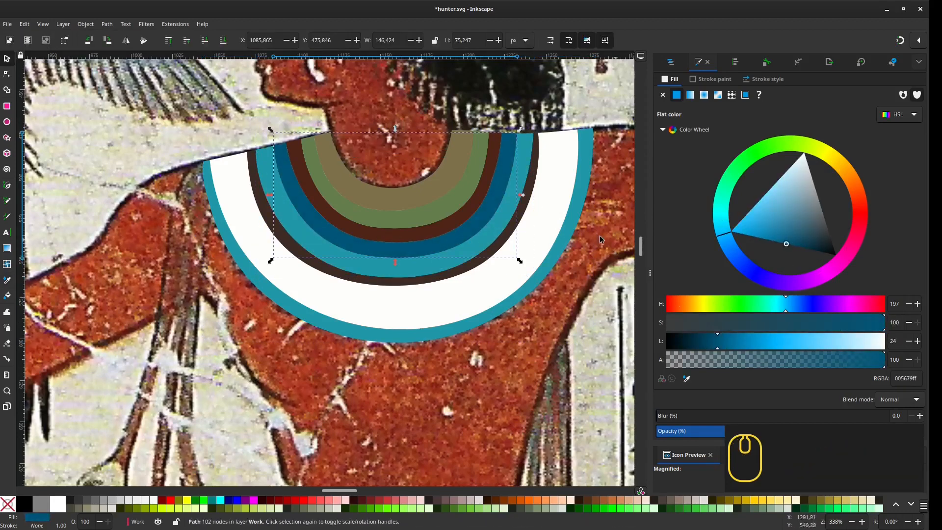
pyautogui.click(398, 219)
pyautogui.moveTo(777, 216); pyautogui.dragTo(762, 202)
pyautogui.click(396, 199)
pyautogui.click(7, 280)
pyautogui.click(399, 220)
pyautogui.scroll(-1, 531, 350)
pyautogui.press('s')
# Step: Group all collar bands, name the group neckalcething and move it into the ColoredShapes layer
pyautogui.click(670, 61)
pyautogui.moveTo(281, 163); pyautogui.dragTo(592, 378)
pyautogui.hotkey('ctrl', 'g')
pyautogui.doubleClick(710, 218)
pyautogui.write('neckalcet')
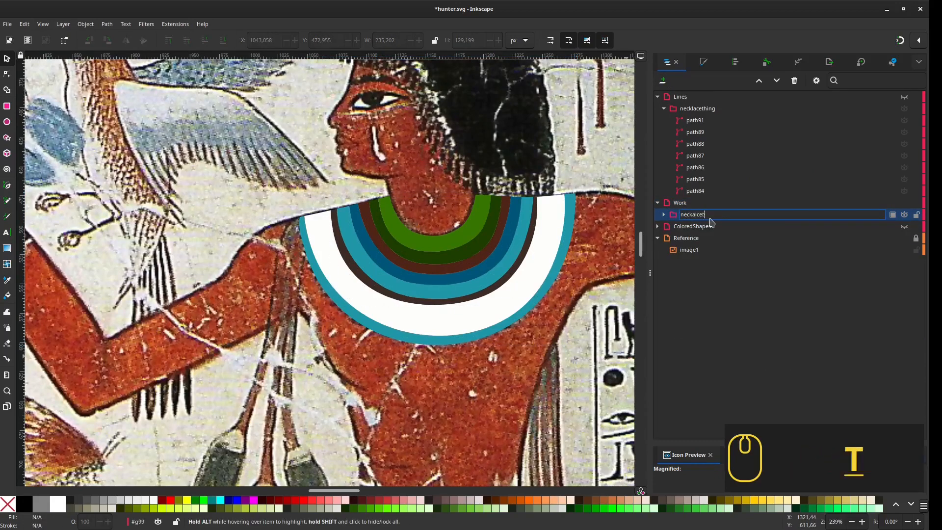
pyautogui.write('hing')
pyautogui.press('Return')
pyautogui.moveTo(709, 217); pyautogui.dragTo(702, 226)
# Step: Trace the white petals around the collar as closed freehand outlines in the Work layer, from the rear shoulder to the front shoulder
pyautogui.click(680, 203)
pyautogui.scroll(2, 478, 246)
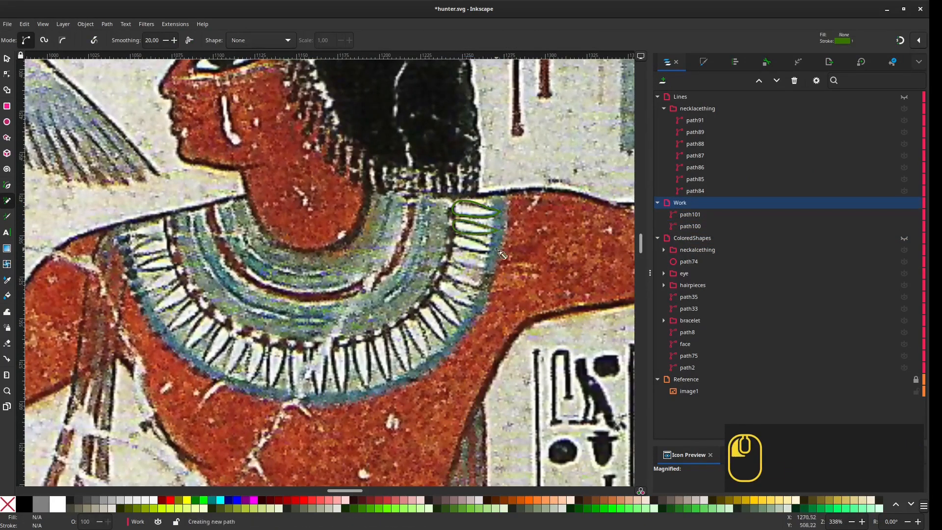
pyautogui.moveTo(478, 279); pyautogui.dragTo(484, 309)
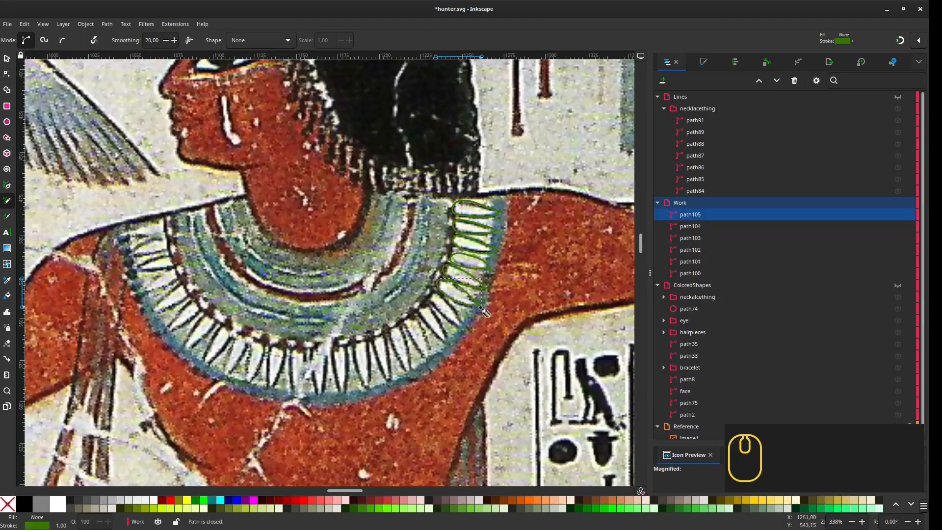
pyautogui.moveTo(421, 309); pyautogui.dragTo(446, 341)
pyautogui.moveTo(428, 361); pyautogui.dragTo(508, 310)
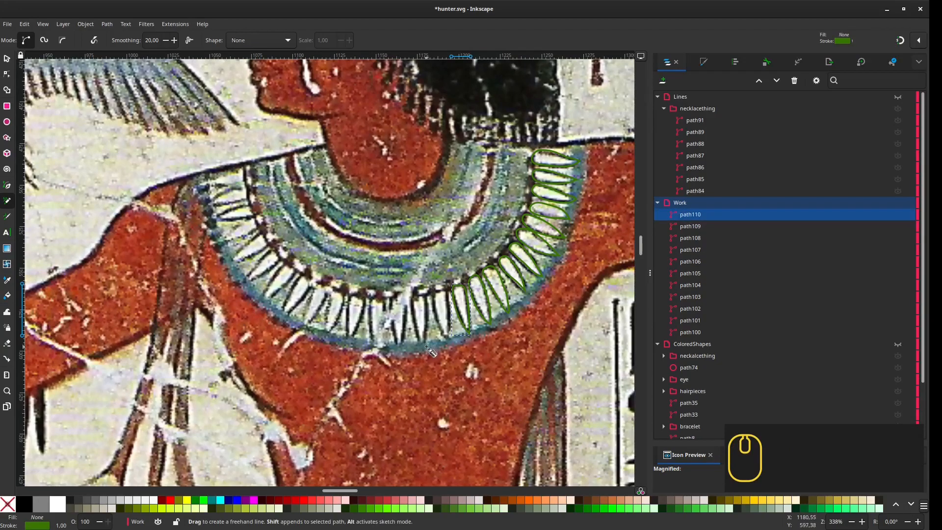
pyautogui.moveTo(424, 356); pyautogui.dragTo(508, 354)
pyautogui.moveTo(486, 349)
pyautogui.mouseDown()
pyautogui.moveTo(474, 301)
pyautogui.moveTo(434, 301)
pyautogui.mouseUp()
pyautogui.moveTo(412, 336); pyautogui.dragTo(488, 360)
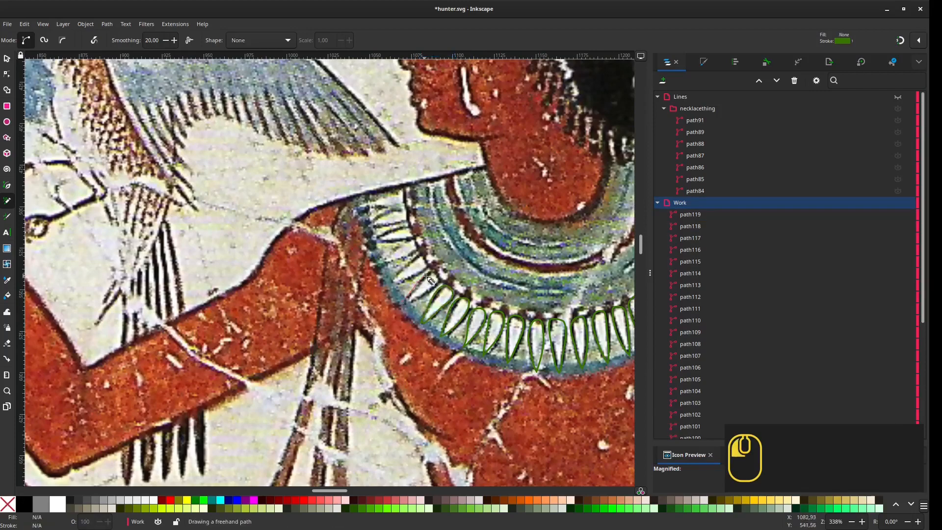
pyautogui.moveTo(427, 278); pyautogui.dragTo(404, 302)
pyautogui.moveTo(392, 289); pyautogui.dragTo(443, 333)
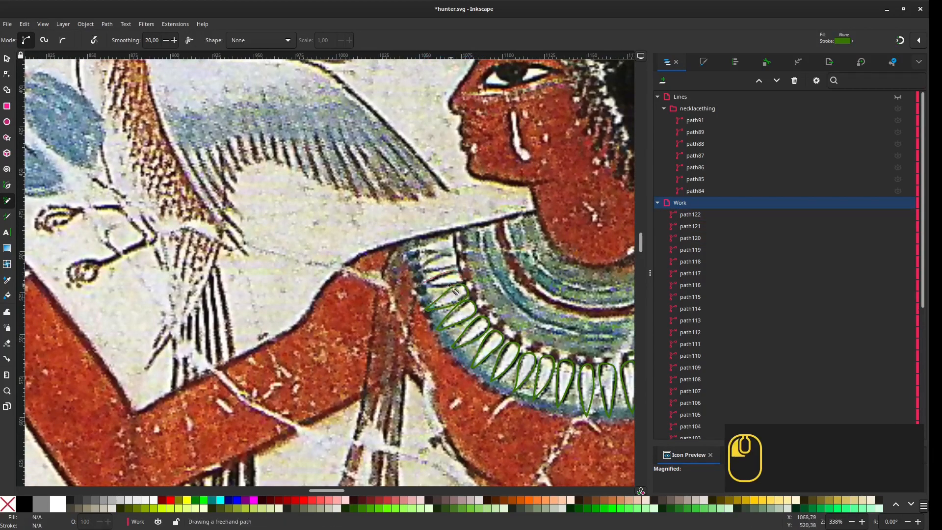
pyautogui.scroll(3, 452, 283)
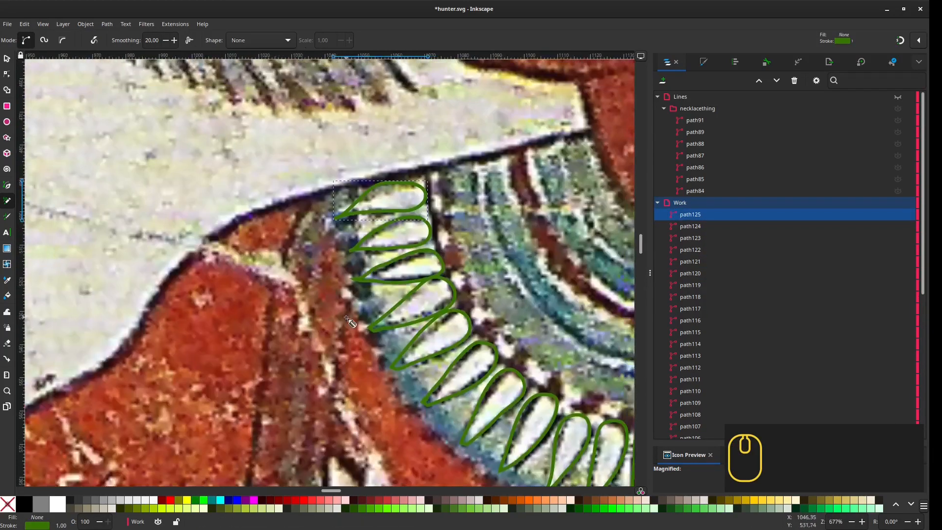
# Step: Clean up the petal outline tips nearest the front shoulder by adjusting points and deleting surplus nodes
pyautogui.press('n')
pyautogui.moveTo(329, 203); pyautogui.dragTo(341, 204)
pyautogui.click(366, 248)
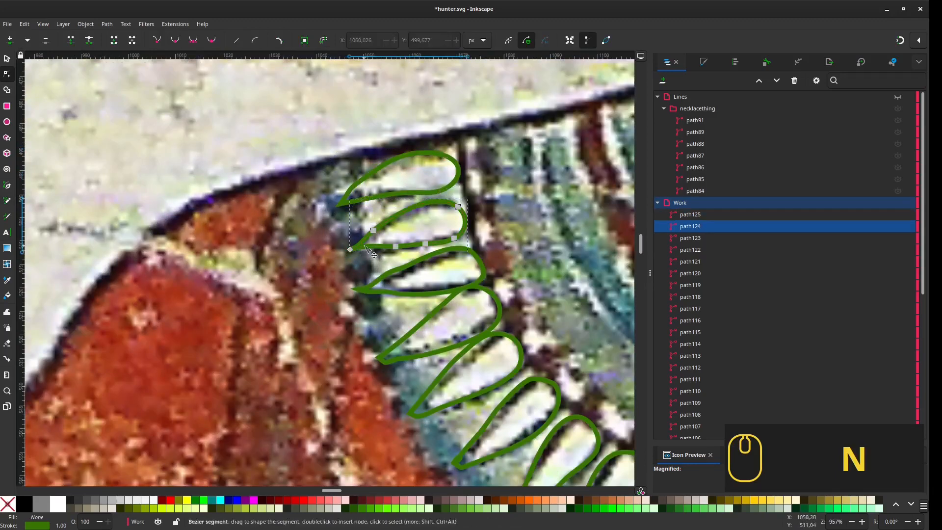
pyautogui.scroll(-2, 339, 260)
pyautogui.press('Delete')
pyautogui.click(383, 321)
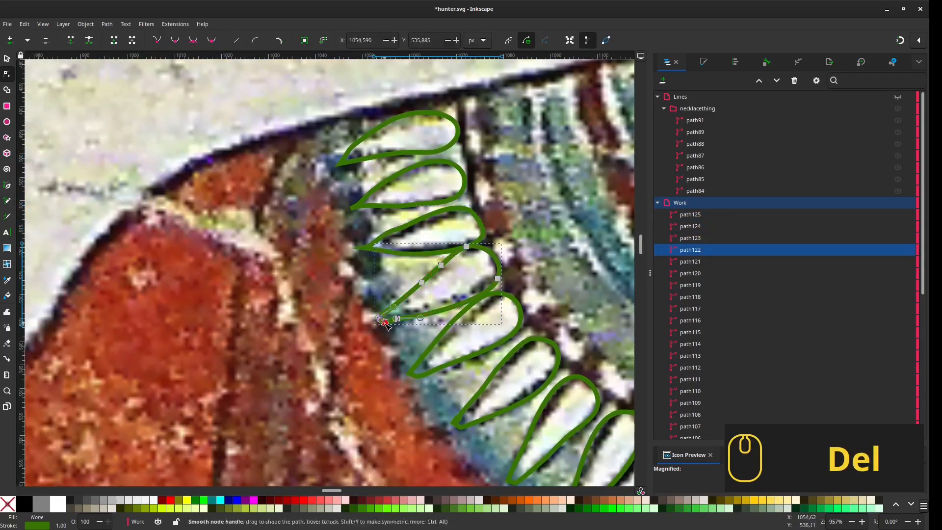
pyautogui.scroll(-5, 493, 281)
pyautogui.press('Delete')
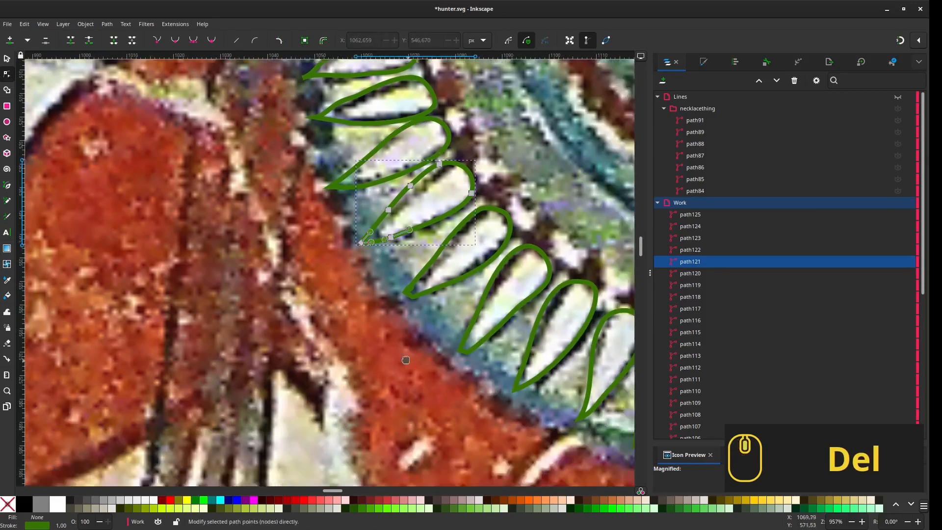
# Step: Tidy the pointed tips of the petal outlines along the collar's lower front curve by moving and deleting nodes
pyautogui.click(414, 271)
pyautogui.moveTo(391, 266); pyautogui.dragTo(390, 272)
pyautogui.scroll(-3, 392, 268)
pyautogui.scroll(3, 461, 273)
pyautogui.click(311, 314)
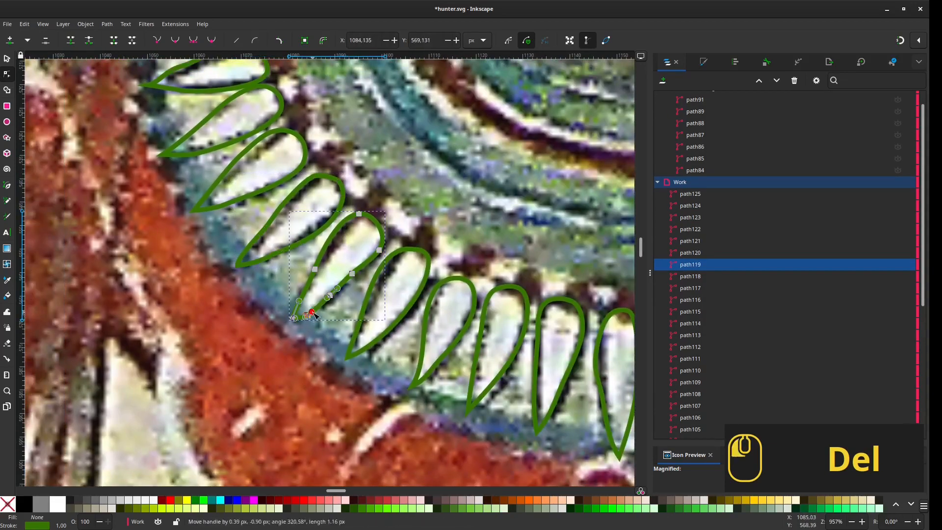
pyautogui.click(319, 315)
pyautogui.scroll(-3, 319, 316)
pyautogui.scroll(3, 294, 343)
pyautogui.click(354, 315)
pyautogui.press('Delete')
pyautogui.scroll(-2, 355, 317)
pyautogui.scroll(2, 407, 334)
pyautogui.click(352, 331)
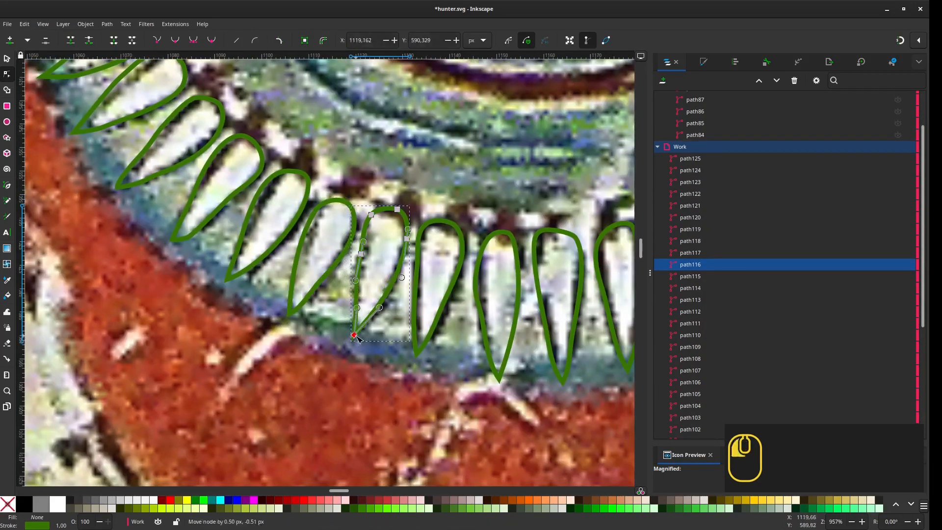
# Step: Refine the tips of the remaining petal outlines from the collar's lowest part up to the rear shoulder
pyautogui.scroll(-3, 353, 334)
pyautogui.scroll(2, 319, 339)
pyautogui.click(319, 339)
pyautogui.click(407, 336)
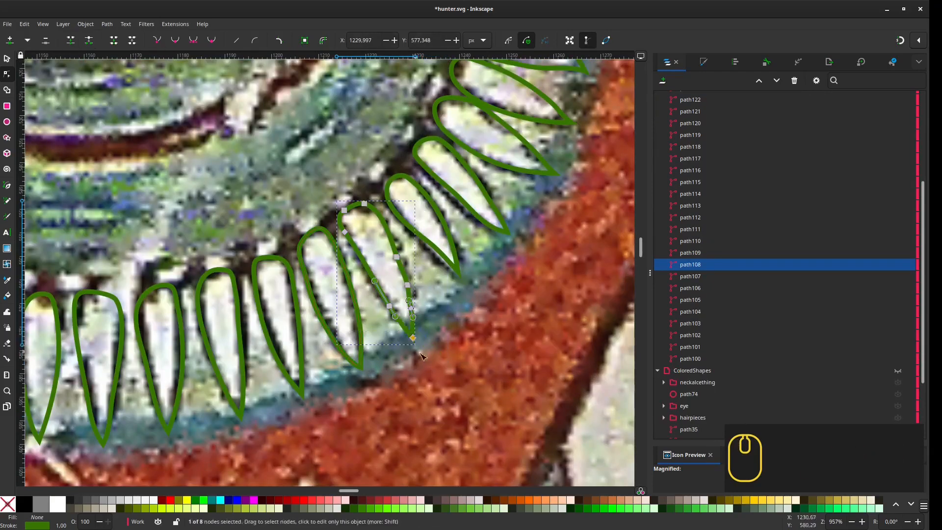
pyautogui.scroll(-1, 423, 356)
pyautogui.click(396, 262)
pyautogui.scroll(1, 407, 295)
pyautogui.click(423, 421)
pyautogui.click(457, 318)
pyautogui.middleClick(478, 275)
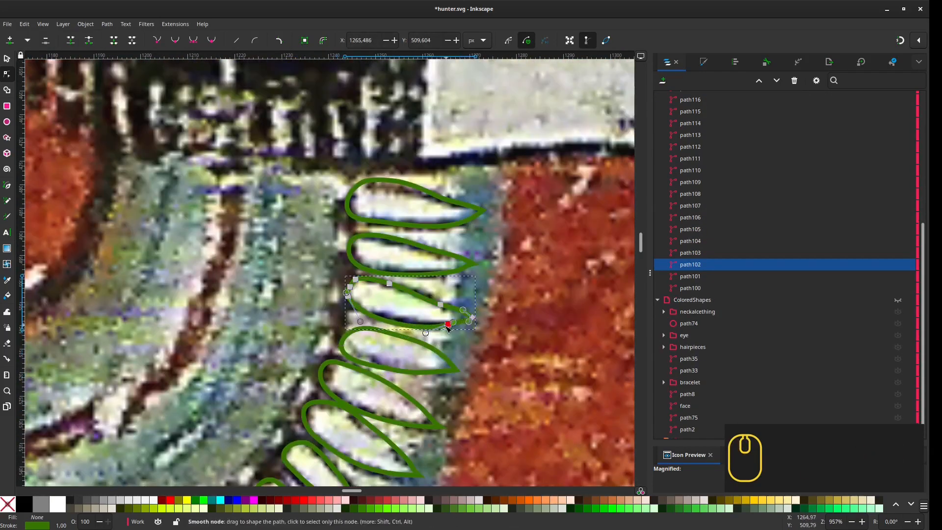
pyautogui.click(448, 326)
pyautogui.click(417, 318)
pyautogui.click(422, 272)
pyautogui.scroll(-3, 462, 314)
# Step: Group all the petal outlines and move the group into the Lines layer
pyautogui.press('s')
pyautogui.press('Escape')
pyautogui.scroll(5, 883, 196)
pyautogui.click(898, 157)
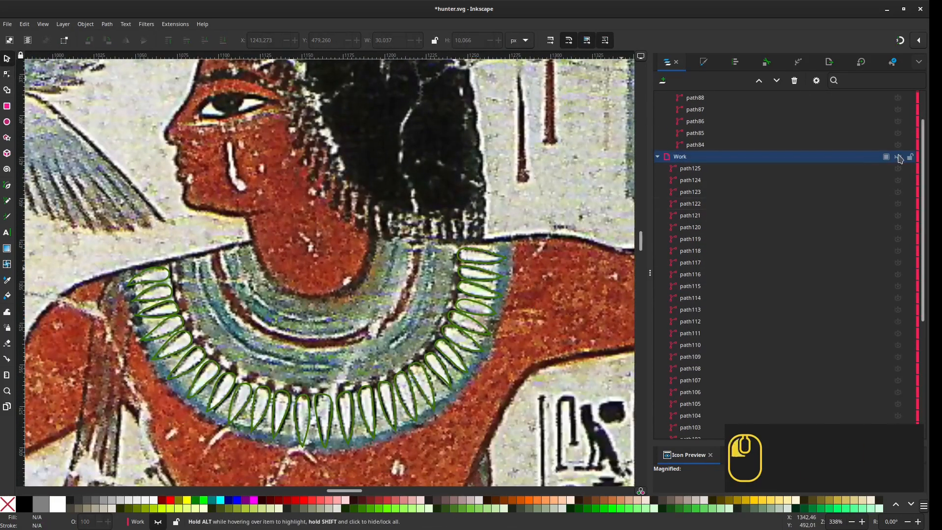
pyautogui.click(899, 157)
pyautogui.middleClick(495, 377)
pyautogui.moveTo(574, 397); pyautogui.dragTo(147, 164)
pyautogui.press('Delete')
pyautogui.hotkey('ctrl', 'z')
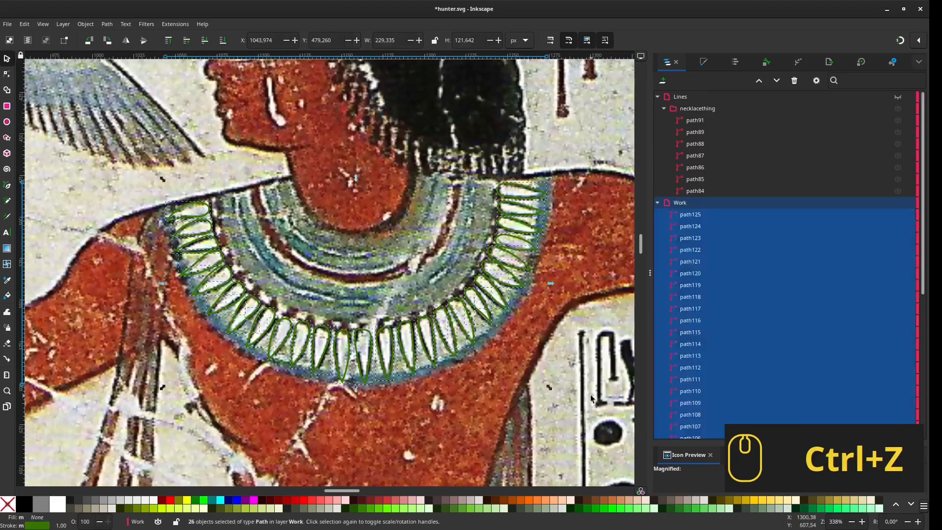
pyautogui.hotkey('ctrl', 'g')
pyautogui.moveTo(716, 114); pyautogui.dragTo(717, 113)
pyautogui.scroll(1, 319, 286)
pyautogui.moveTo(319, 286); pyautogui.dragTo(344, 321)
# Step: Select the neckalcething group, show the ColoredShapes layer and set the display mode to Outline
pyautogui.click(697, 238)
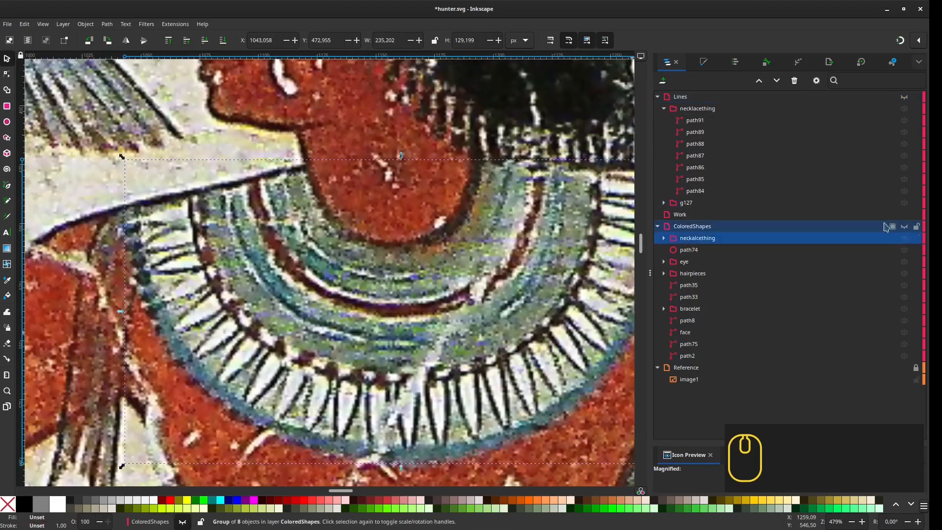
pyautogui.click(904, 226)
pyautogui.click(43, 24)
pyautogui.moveTo(64, 63)
pyautogui.click(169, 78)
pyautogui.scroll(2, 224, 224)
pyautogui.scroll(-2, 268, 265)
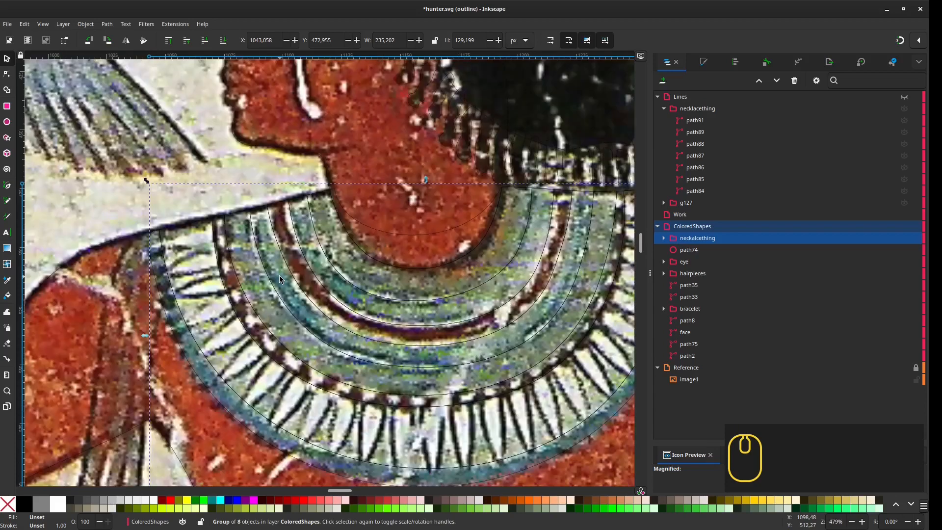
pyautogui.scroll(4, 269, 289)
# Step: Expand the neckalcething group and refill the dark blue band, path96, with a blue-green sampled from the painting
pyautogui.click(664, 238)
pyautogui.click(695, 273)
pyautogui.scroll(-2, 306, 388)
pyautogui.click(696, 285)
pyautogui.scroll(4, 391, 332)
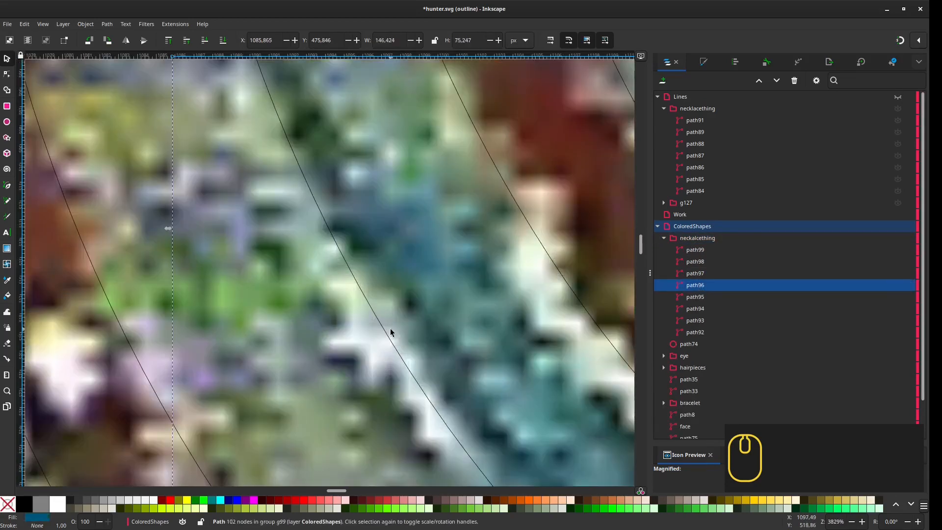
pyautogui.scroll(-5, 455, 336)
pyautogui.scroll(3, 358, 284)
pyautogui.click(358, 283)
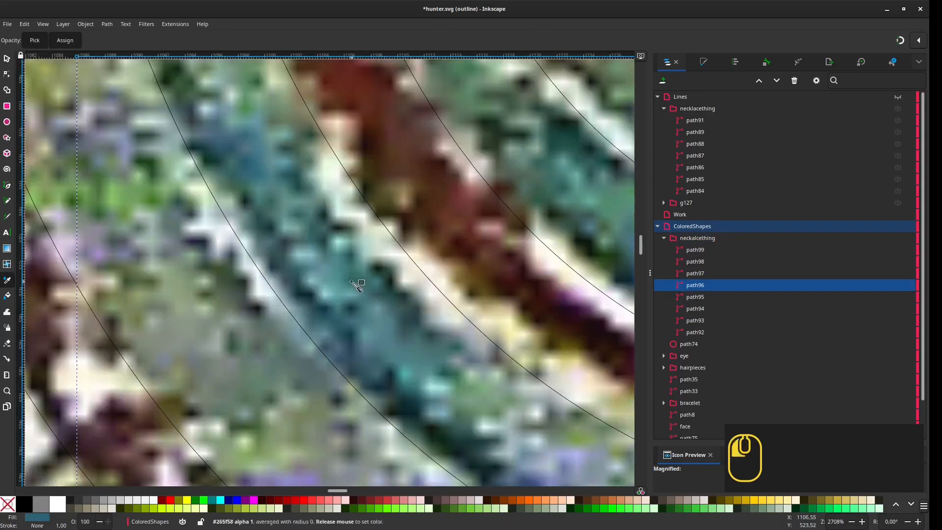
# Step: Refill the next band outward, path95, with a dark green sampled from the painting
pyautogui.scroll(-2, 357, 284)
pyautogui.click(695, 297)
pyautogui.scroll(3, 280, 312)
pyautogui.scroll(-6, 338, 372)
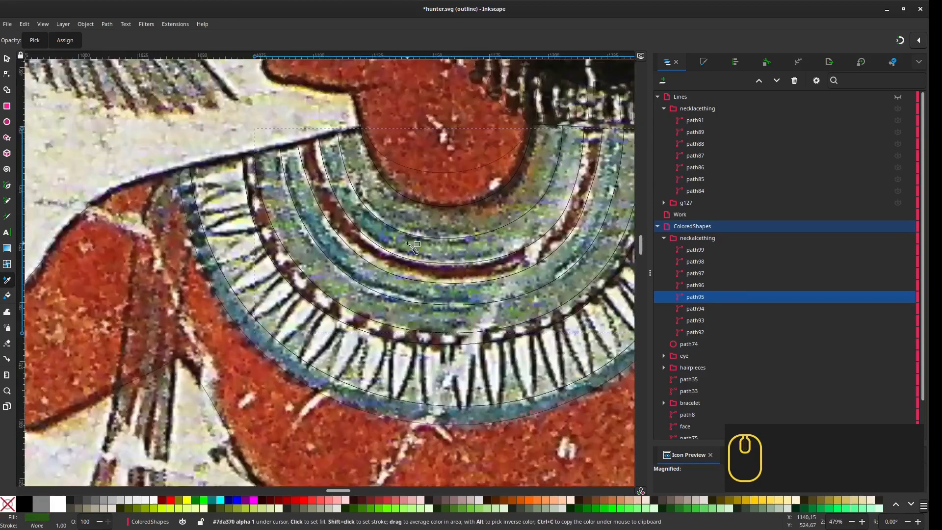
# Step: Return the display mode to Normal and give the collar's outer green band, path95, a darker, more saturated green fill
pyautogui.press('ctrl+KP_5')
pyautogui.click(362, 235)
pyautogui.click(697, 296)
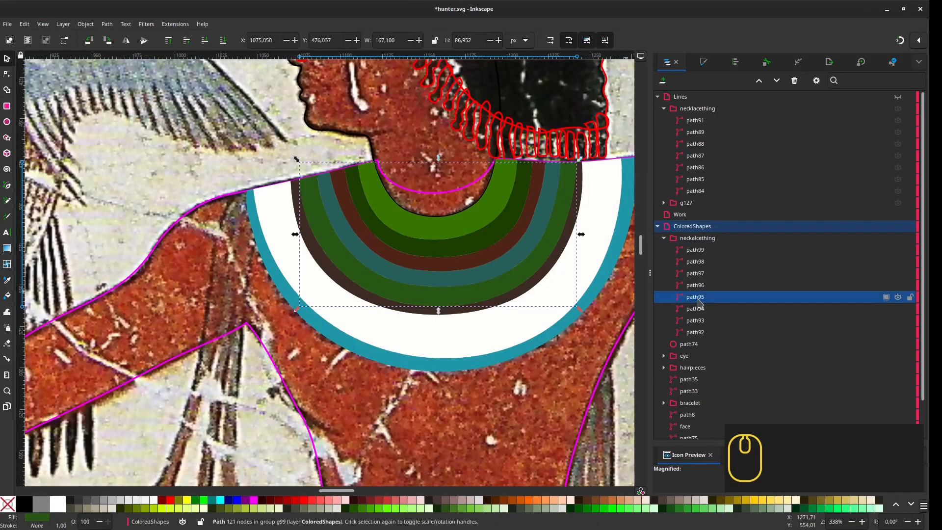
pyautogui.click(697, 309)
pyautogui.click(697, 298)
pyautogui.click(703, 62)
# Step: Set the blue-green band's fill saturation to 100 and refill the inner dark green band with the outer green band's colour
pyautogui.doubleClick(511, 260)
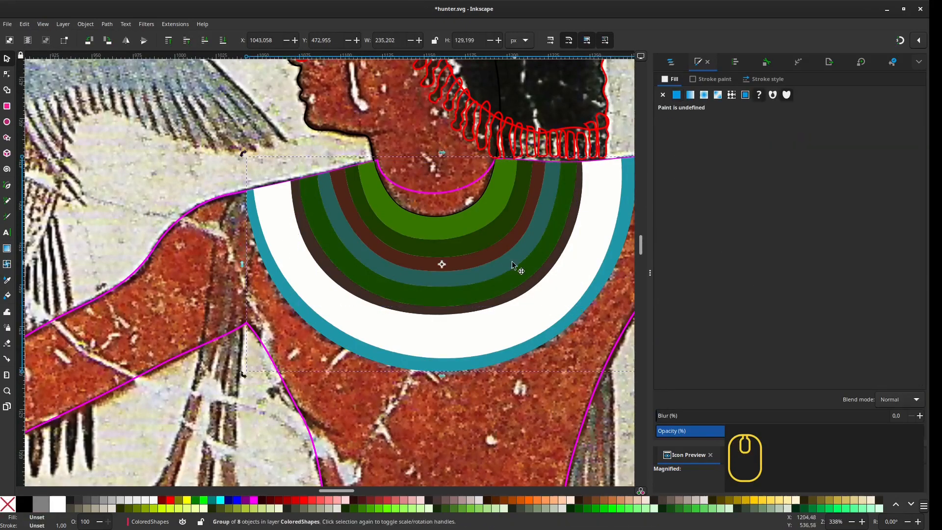
pyautogui.moveTo(765, 326); pyautogui.dragTo(886, 326)
pyautogui.click(437, 248)
pyautogui.press('d')
pyautogui.click(440, 296)
# Step: Refill the innermost collar band with the teal 008576 sampled from the blue-green band
pyautogui.press('s')
pyautogui.press('d')
pyautogui.click(454, 278)
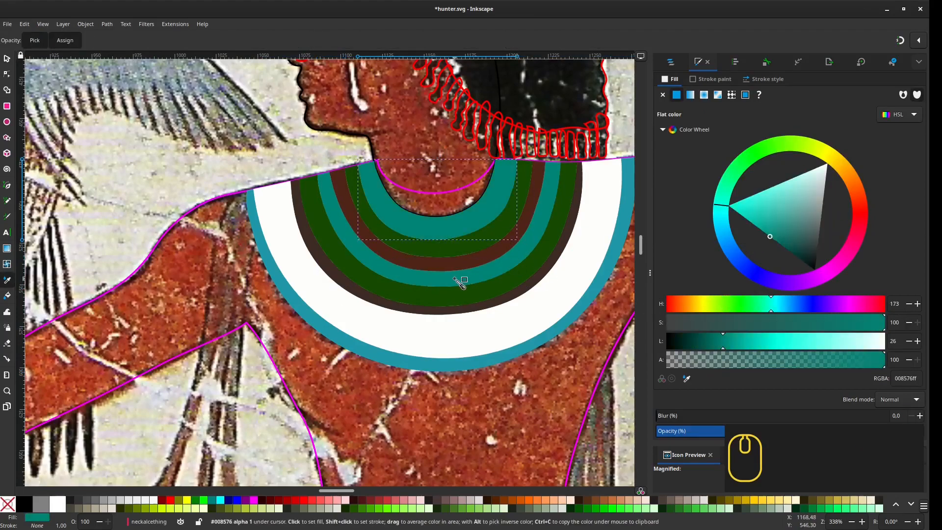
# Step: Refill the inner brown band with the outer band's dark brown, and the outermost collar band with the collar's teal
pyautogui.press('s')
pyautogui.click(463, 264)
pyautogui.press('d')
pyautogui.click(478, 308)
pyautogui.press('s')
pyautogui.click(482, 363)
pyautogui.press('d')
pyautogui.click(471, 285)
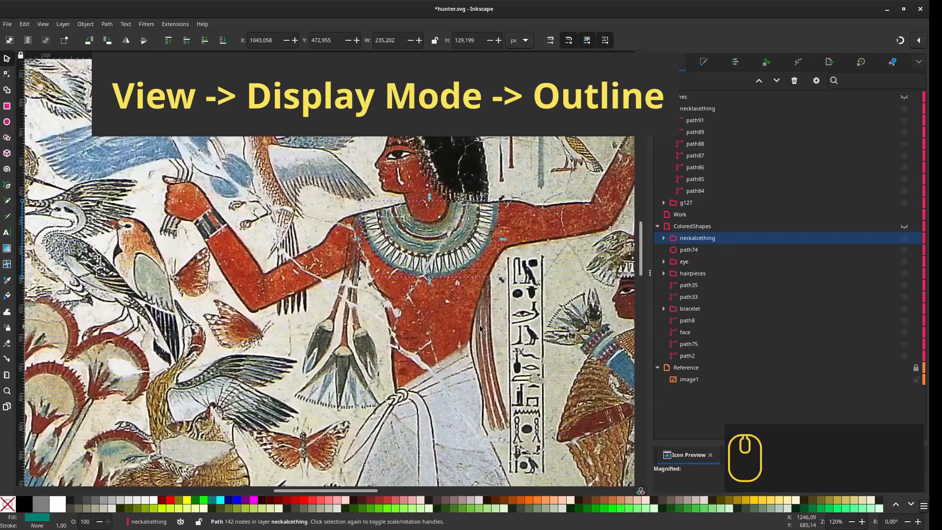
# Step: Show the ColoredShapes layer and fill the hunter's body shape with the reddish brown 9c361e
pyautogui.click(664, 261)
pyautogui.click(695, 273)
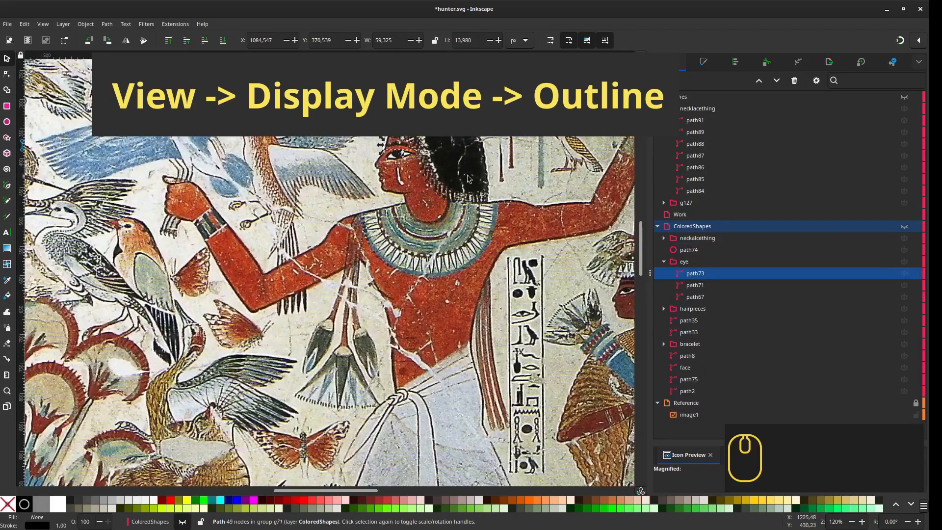
pyautogui.scroll(2, 421, 215)
pyautogui.click(904, 226)
pyautogui.scroll(-3, 432, 274)
pyautogui.click(443, 242)
pyautogui.hotkey('ctrl', 'shift', 'f')
pyautogui.press('d')
pyautogui.click(443, 243)
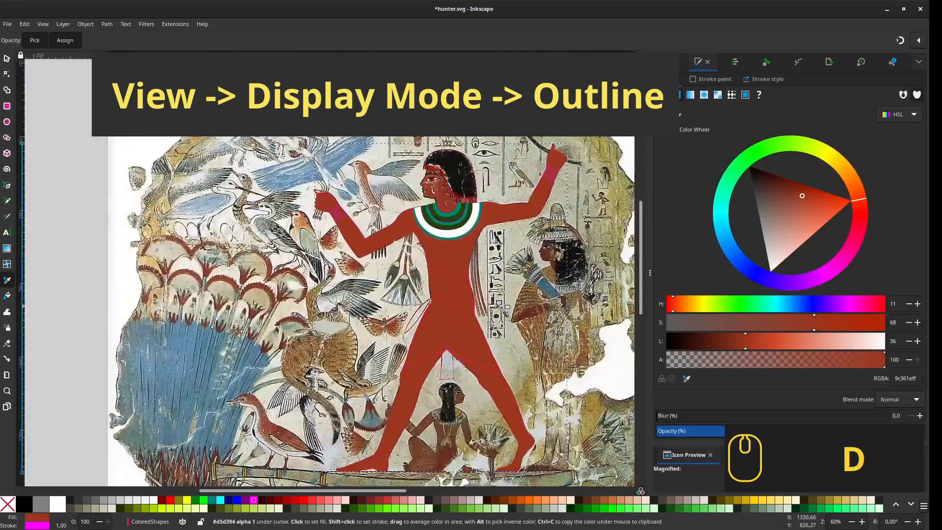
# Step: Switch the display mode to Outline and fill the kilt, path8, with a pale grey-blue sampled from the painting
pyautogui.click(43, 24)
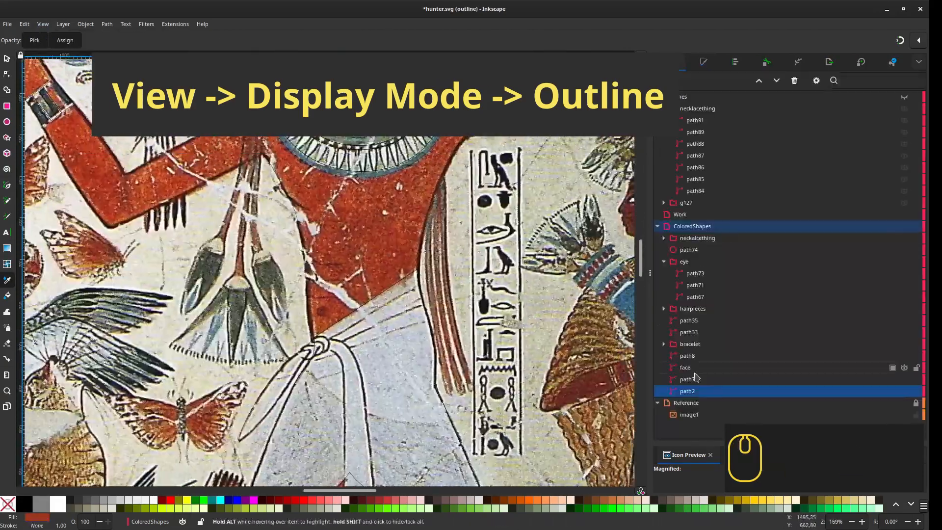
pyautogui.click(697, 377)
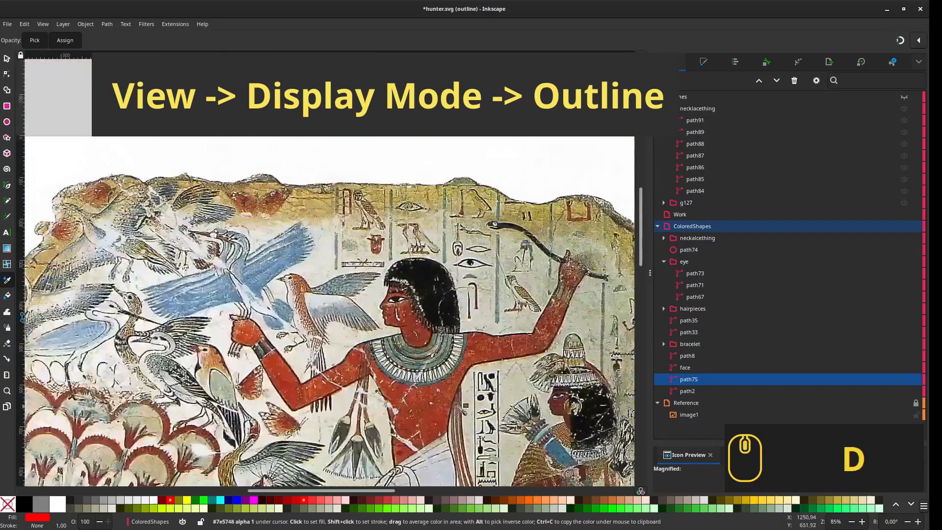
pyautogui.press('d')
pyautogui.scroll(2, 255, 140)
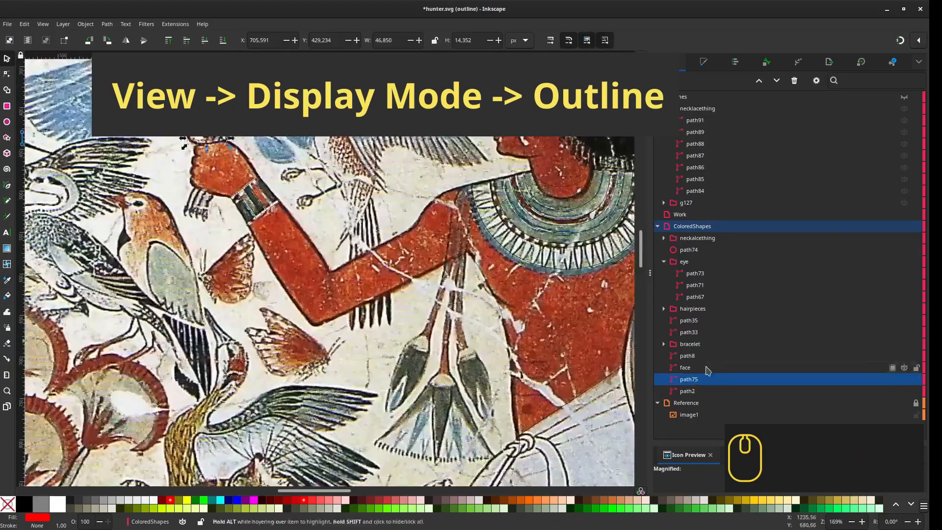
pyautogui.click(701, 357)
pyautogui.scroll(-1, 344, 295)
pyautogui.moveTo(343, 300); pyautogui.dragTo(355, 218)
pyautogui.click(432, 315)
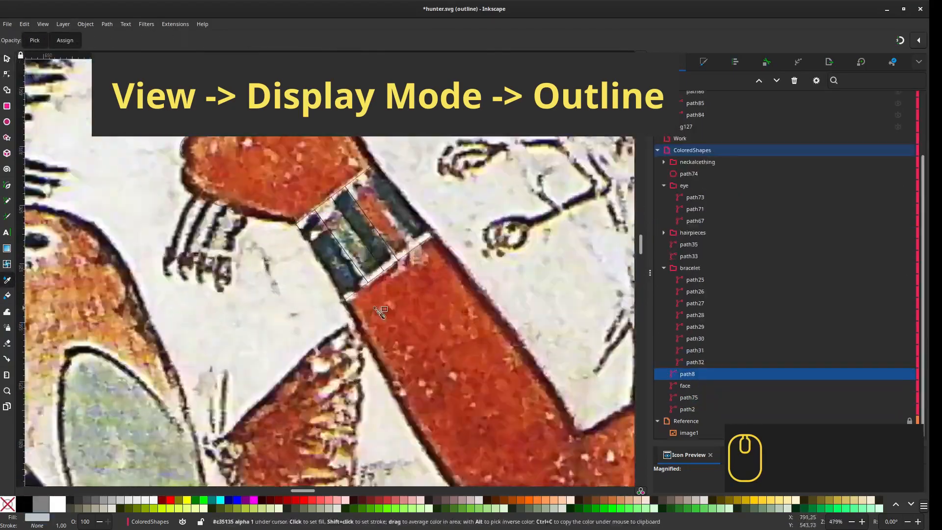
# Step: Draw a straight dividing line across the last band of the hunter's left-hand bracelet, between its red and dark stripes
pyautogui.scroll(2, 380, 219)
pyautogui.click(695, 280)
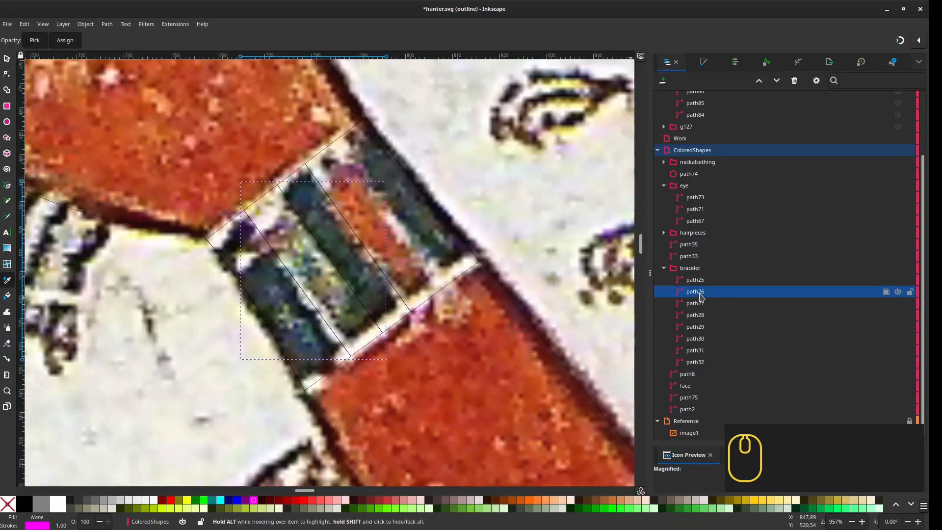
pyautogui.click(697, 304)
pyautogui.click(695, 315)
pyautogui.click(694, 327)
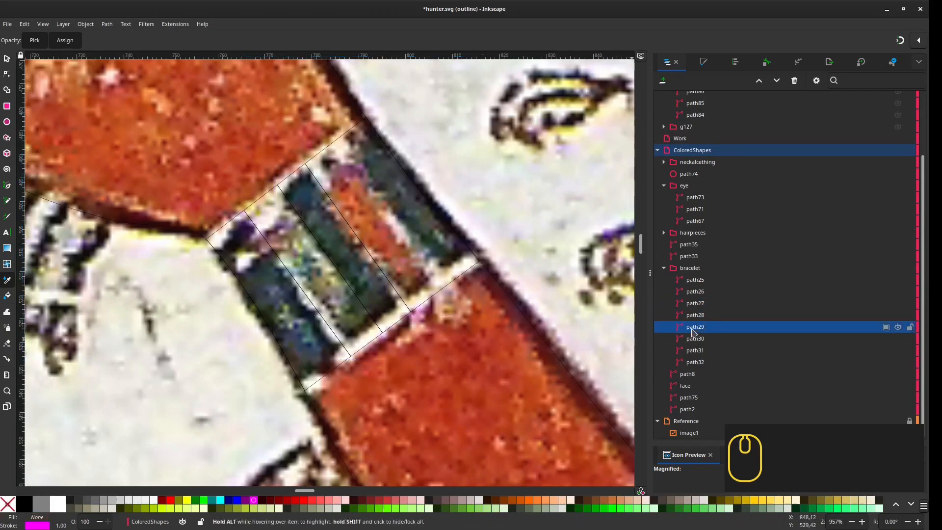
pyautogui.doubleClick(460, 308)
pyautogui.press('s')
# Step: Split the bracelet band path28 in two along the dividing line with the Shape Builder
pyautogui.scroll(-3, 695, 279)
pyautogui.click(695, 280)
pyautogui.click(699, 362)
pyautogui.click(697, 351)
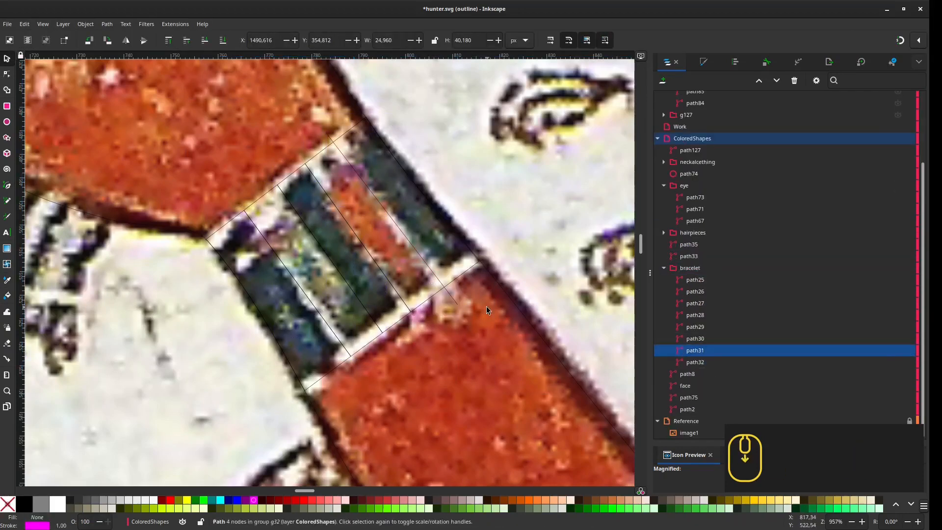
pyautogui.scroll(-2, 487, 306)
pyautogui.click(696, 315)
pyautogui.keyDown('shift'); pyautogui.click(437, 255); pyautogui.keyUp('shift')
pyautogui.press('x')
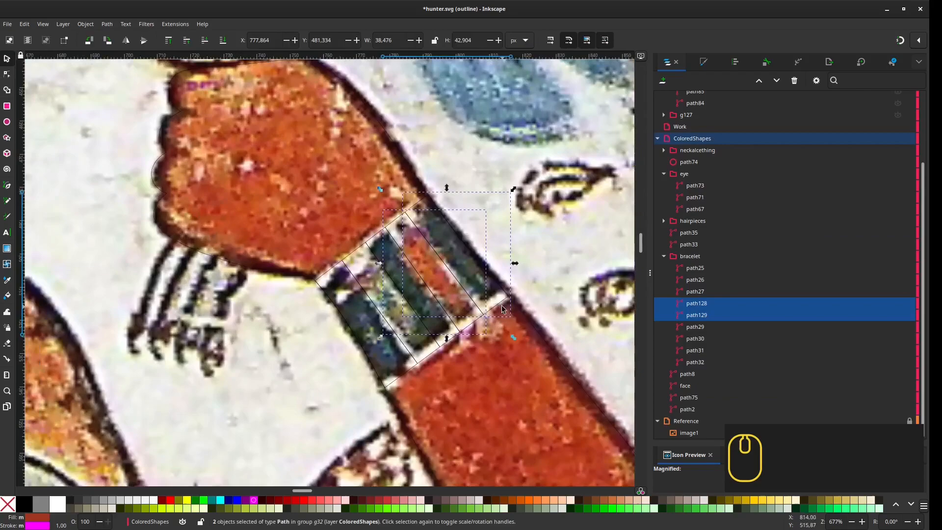
pyautogui.scroll(-3, 211, 206)
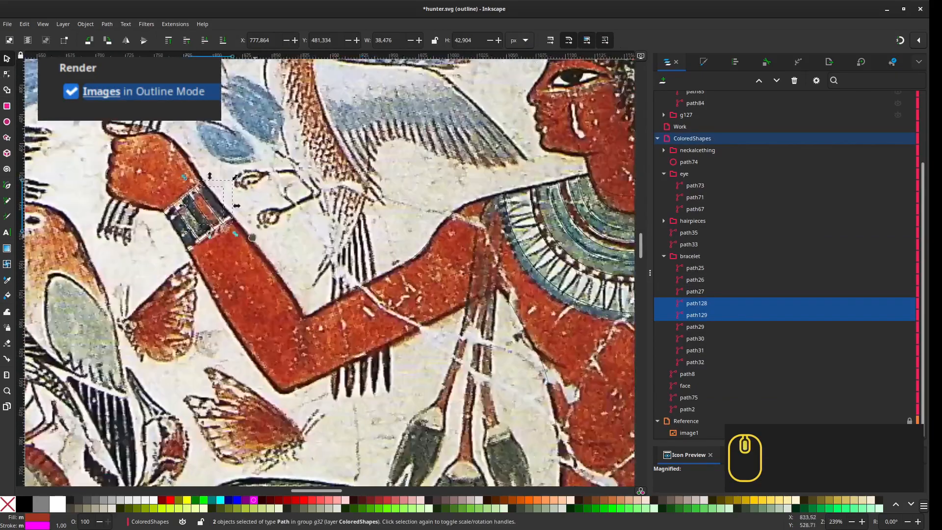
# Step: Return to Normal display mode and remove the stroke from the bracelet bands path25 through path31
pyautogui.hotkey('ctrl', '5')
pyautogui.scroll(2, 334, 274)
pyautogui.click(695, 268)
pyautogui.keyDown('shift'); pyautogui.click(695, 350); pyautogui.keyUp('shift')
pyautogui.click(703, 62)
pyautogui.keyDown('shift'); pyautogui.click(7, 504); pyautogui.keyUp('shift')
# Step: Fill the first bracelet bands with teal shades, using the dark teal 005d47 for the outer band, path25
pyautogui.click(667, 62)
pyautogui.click(695, 351)
pyautogui.scroll(-2, 304, 247)
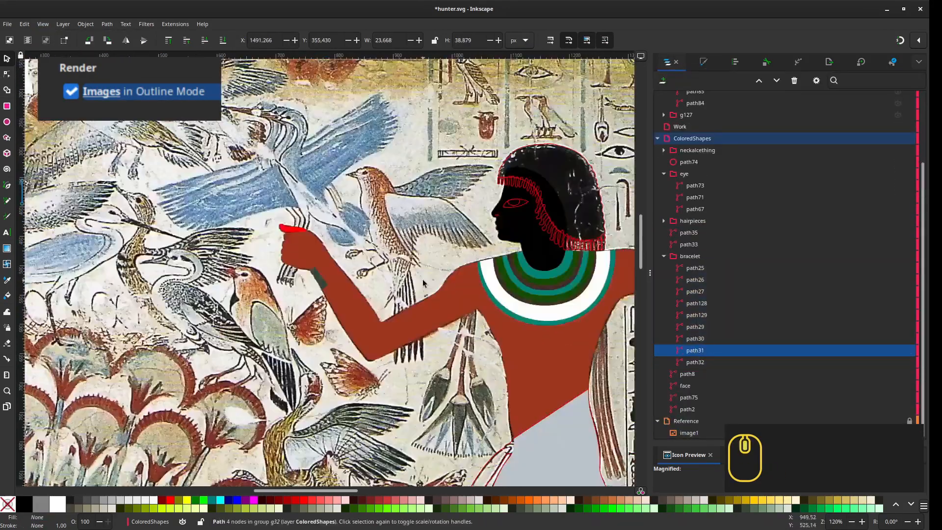
pyautogui.click(695, 269)
pyautogui.click(699, 282)
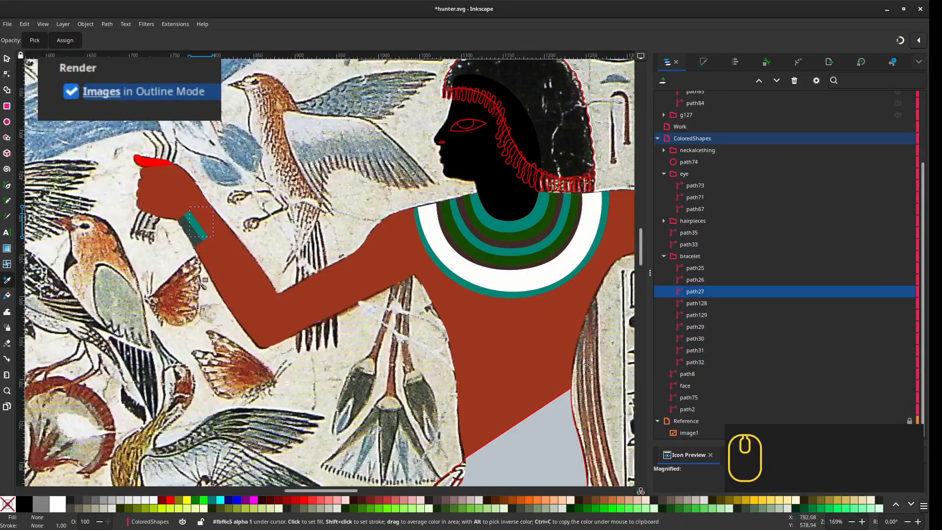
pyautogui.click(191, 232)
pyautogui.press('s')
pyautogui.scroll(1, 147, 231)
pyautogui.click(205, 233)
pyautogui.doubleClick(205, 234)
pyautogui.click(703, 62)
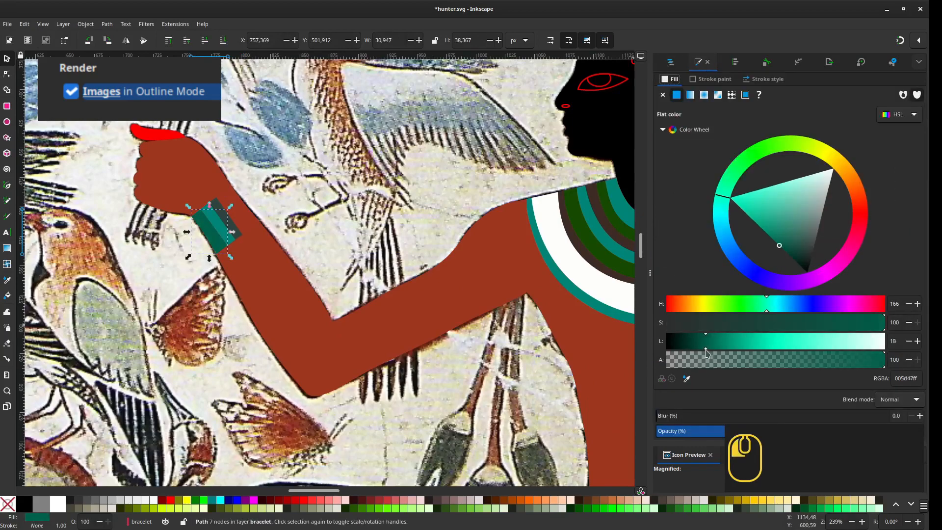
# Step: Refill the bracelet band path27 with the bracelet's dark teal and turn the next band, path128, bright red
pyautogui.scroll(-2, 197, 251)
pyautogui.click(670, 62)
pyautogui.click(700, 367)
pyautogui.click(700, 378)
pyautogui.scroll(3, 197, 264)
pyautogui.press('d')
pyautogui.click(211, 197)
pyautogui.click(701, 314)
pyautogui.click(704, 61)
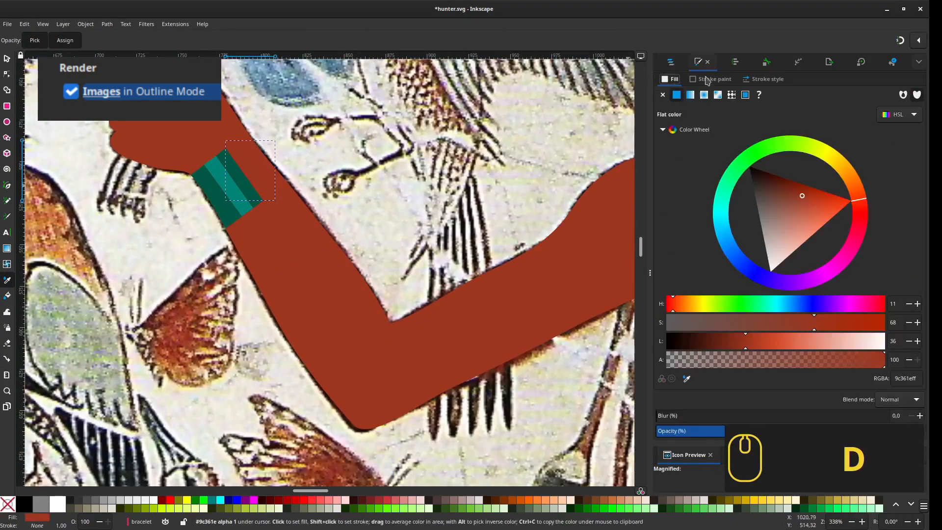
pyautogui.moveTo(745, 348); pyautogui.dragTo(767, 346)
# Step: Fill the last band of the bracelet, path129, with the dark teal sampled from its neighbouring bands
pyautogui.click(671, 62)
pyautogui.click(696, 402)
pyautogui.click(43, 25)
pyautogui.click(157, 71)
pyautogui.click(43, 24)
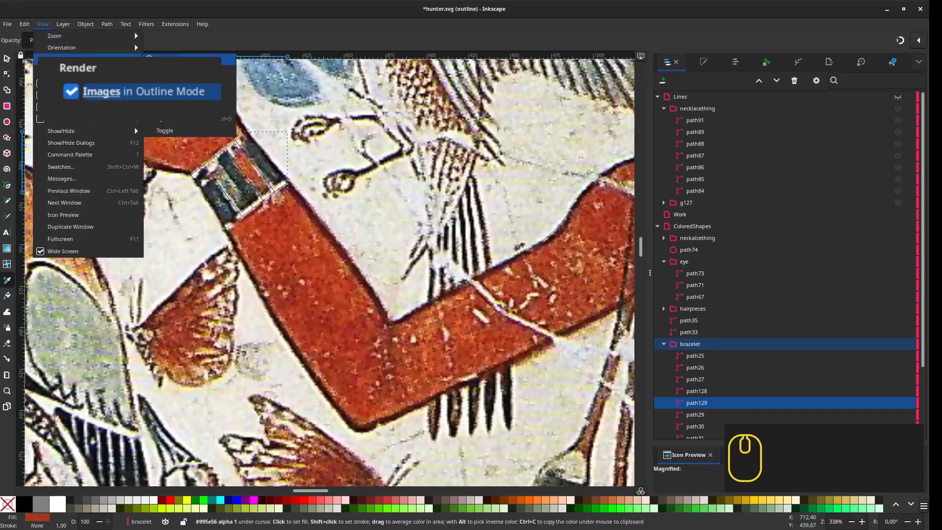
pyautogui.click(157, 59)
pyautogui.click(238, 178)
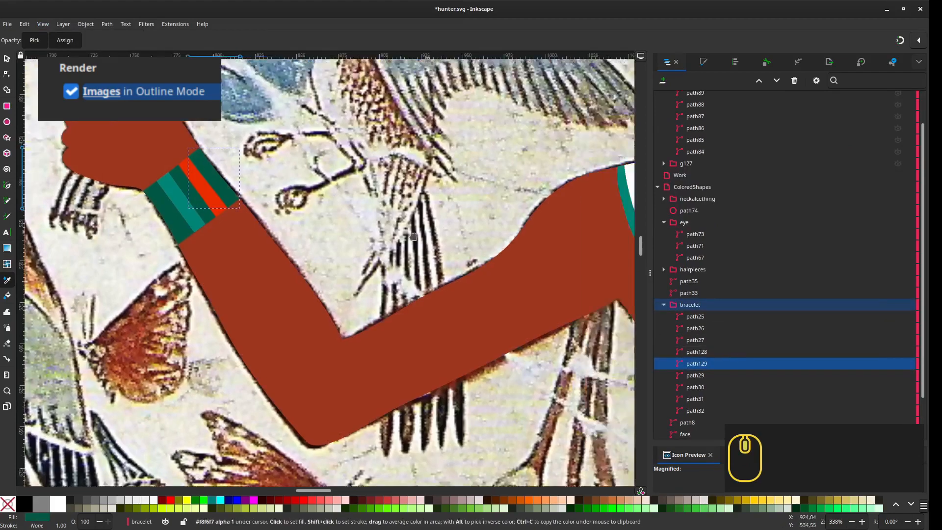
# Step: Move path29 through path32 into the Work layer, hide ColoredShapes and give the four pieces a magenta stroke
pyautogui.click(699, 375)
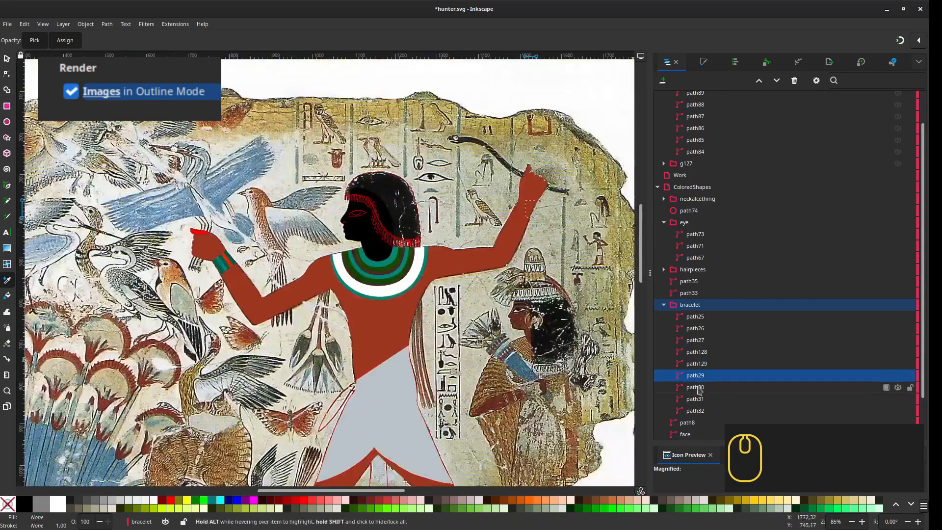
pyautogui.keyDown('shift'); pyautogui.click(703, 409); pyautogui.keyUp('shift')
pyautogui.moveTo(703, 409); pyautogui.dragTo(686, 176)
pyautogui.click(898, 234)
pyautogui.scroll(1, 509, 162)
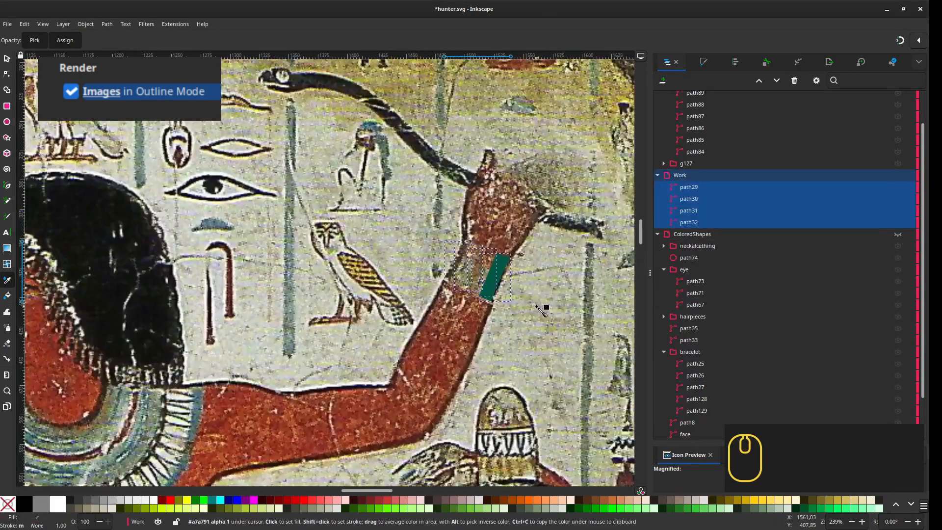
pyautogui.keyDown('shift'); pyautogui.click(253, 500); pyautogui.keyUp('shift')
pyautogui.scroll(-2, 168, 263)
pyautogui.scroll(4, 494, 351)
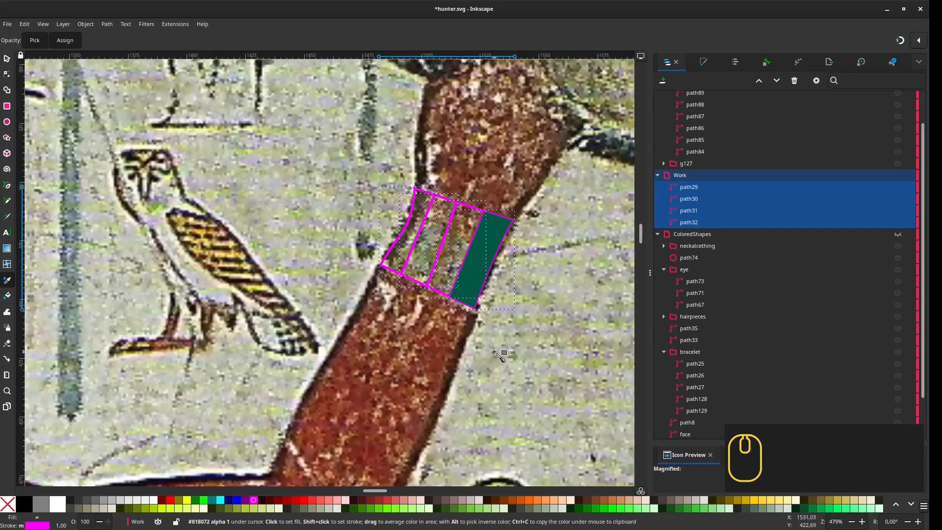
# Step: Union the four wrist pieces into one outline and draw four straight dividing lines across it along the painted stripes
pyautogui.hotkey('ctrl', '+')
pyautogui.press('b')
pyautogui.click(436, 195)
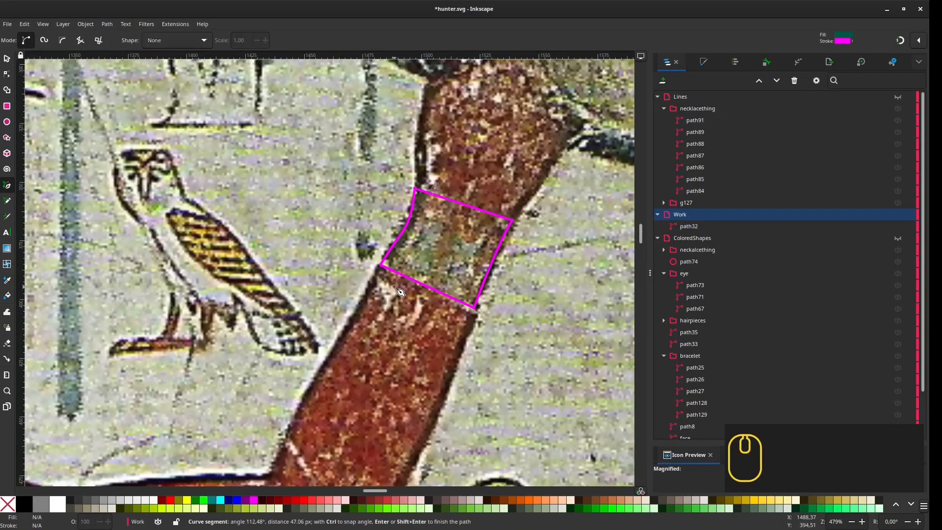
pyautogui.press('s')
# Step: Split the wrist outline into five bands along the dividing lines with the Shape Builder
pyautogui.hotkey('ctrl', 'a')
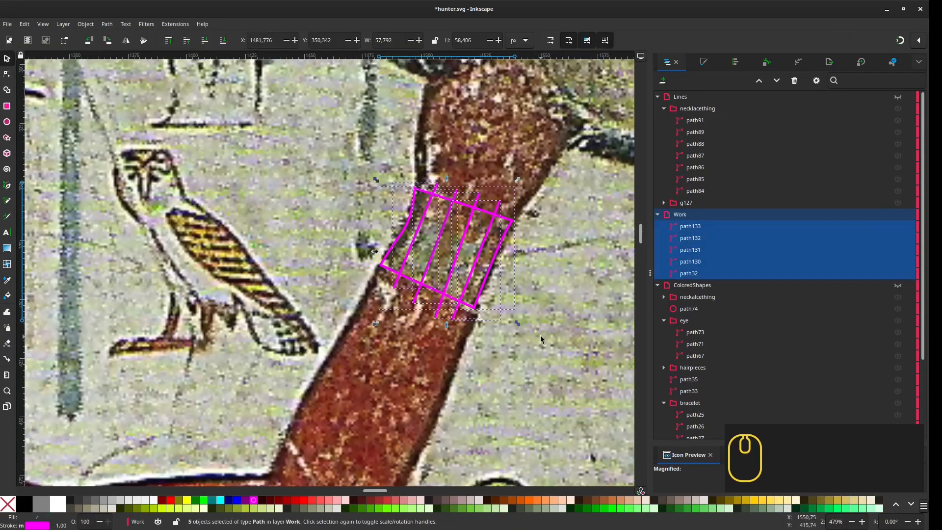
pyautogui.click(7, 90)
pyautogui.press('Return')
pyautogui.scroll(-4, 441, 294)
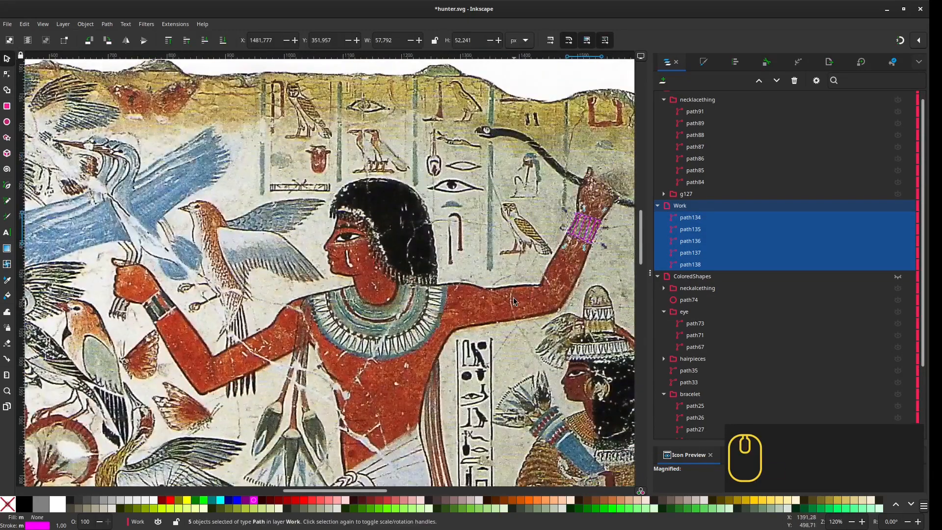
# Step: Show the ColoredShapes layer and fill the new bands, path134 through path138, with colours sampled from the other bracelet
pyautogui.click(898, 276)
pyautogui.click(691, 218)
pyautogui.press('d')
pyautogui.click(690, 229)
pyautogui.click(690, 241)
pyautogui.click(690, 253)
pyautogui.click(691, 265)
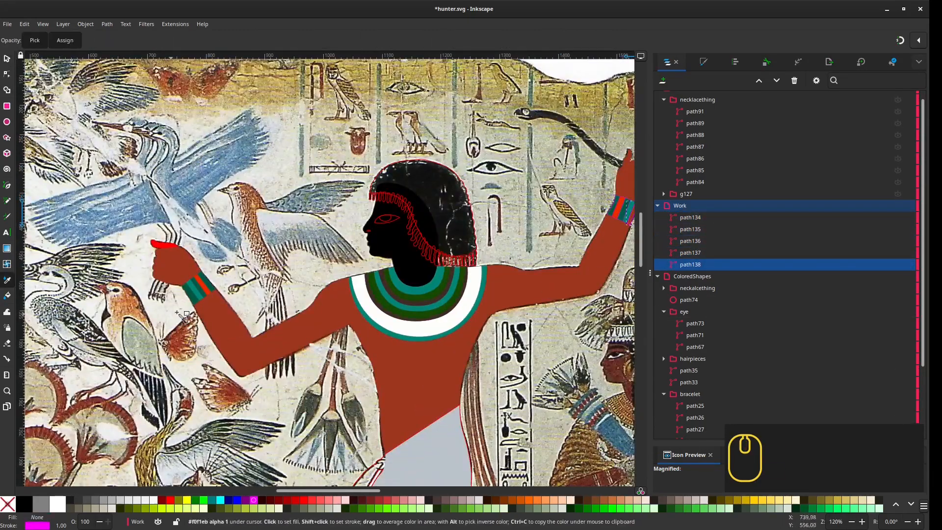
pyautogui.scroll(1, 505, 231)
# Step: Give the five new wrist bands a flat white stroke 5 px wide
pyautogui.keyDown('shift'); pyautogui.click(700, 219); pyautogui.keyUp('shift')
pyautogui.click(703, 62)
pyautogui.hotkey('ctrl', 'z')
pyautogui.click(710, 79)
pyautogui.keyDown('shift'); pyautogui.click(57, 503); pyautogui.keyUp('shift')
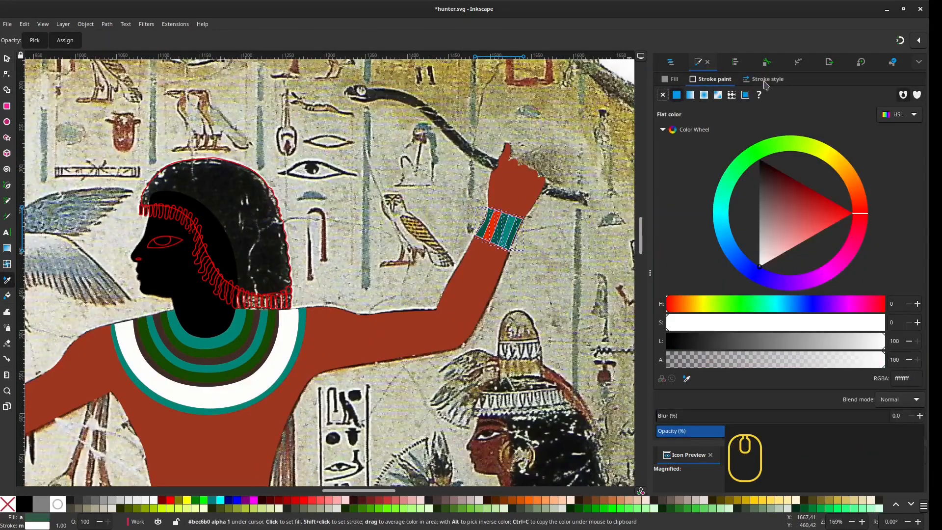
pyautogui.click(763, 80)
pyautogui.doubleClick(694, 98)
pyautogui.write('5')
pyautogui.press('Return')
# Step: Group the five wrist bands and move the group from Work into the ColoredShapes layer
pyautogui.scroll(-1, 343, 220)
pyautogui.click(671, 62)
pyautogui.press('s')
pyautogui.hotkey('ctrl', 'g')
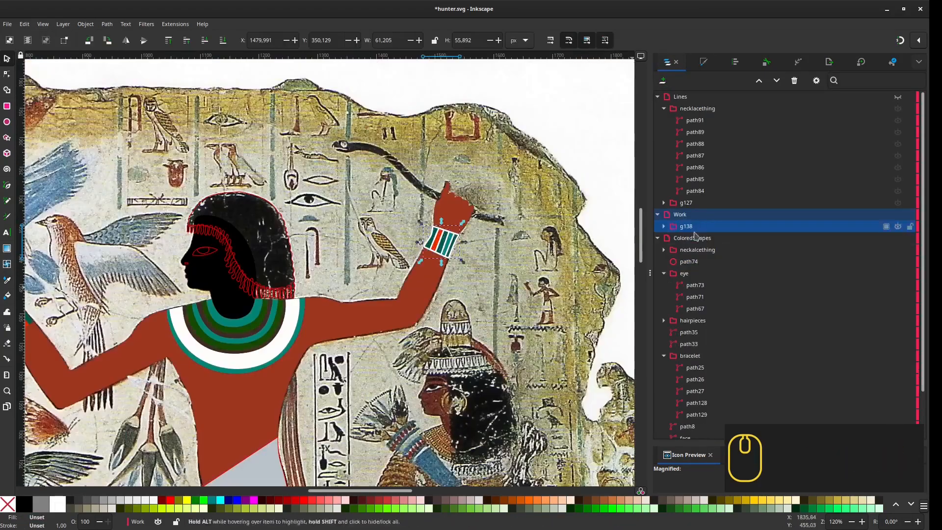
pyautogui.scroll(2, 483, 227)
pyautogui.moveTo(689, 226); pyautogui.dragTo(700, 242)
# Step: Undo the last two changes and group the five wrist bands again
pyautogui.click(479, 258)
pyautogui.scroll(-3, 624, 199)
pyautogui.hotkey('ctrl', 'z')
pyautogui.hotkey('ctrl', 'z')
pyautogui.click(691, 127)
pyautogui.keyDown('shift'); pyautogui.click(695, 175); pyautogui.keyUp('shift')
pyautogui.hotkey('ctrl', 'g')
# Step: Rename the new group bracelet2 and move it directly above the bracelet group
pyautogui.click(899, 239)
pyautogui.doubleClick(687, 239)
pyautogui.write('bracelet2')
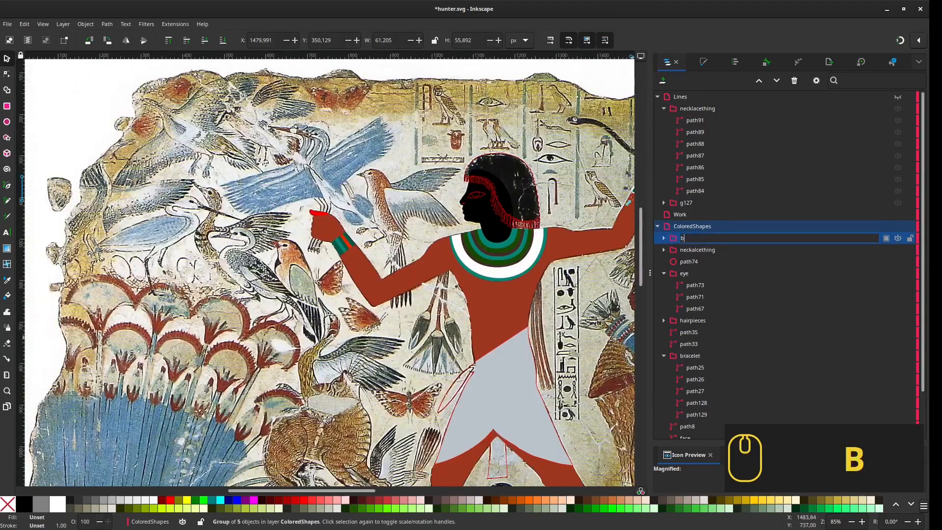
pyautogui.press('Return')
pyautogui.scroll(-1, 702, 246)
pyautogui.moveTo(693, 200); pyautogui.dragTo(712, 310)
# Step: Give the five bands of the bracelet group, path25 through path129, a wide flat white stroke
pyautogui.click(696, 330)
pyautogui.keyDown('shift'); pyautogui.click(702, 377); pyautogui.keyUp('shift')
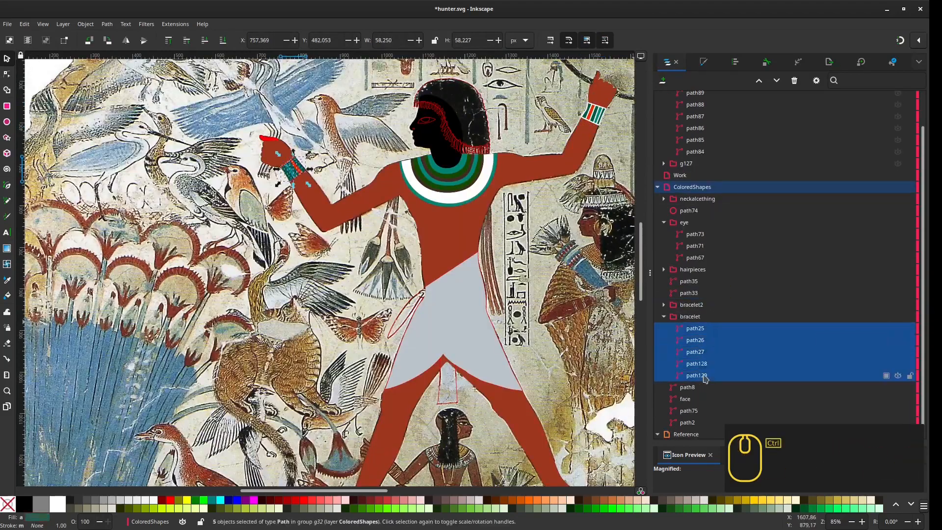
pyautogui.click(704, 62)
pyautogui.click(679, 95)
pyautogui.click(766, 79)
pyautogui.click(721, 98)
# Step: Fill the hunter's face shape with a very dark red from the palette
pyautogui.click(449, 322)
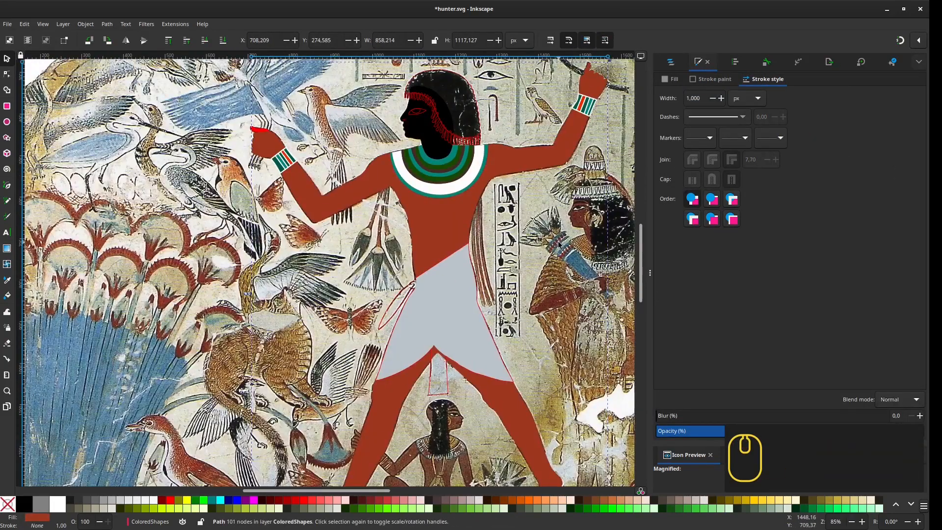
pyautogui.moveTo(558, 243); pyautogui.dragTo(551, 307)
pyautogui.click(423, 191)
pyautogui.click(671, 62)
pyautogui.scroll(2, 702, 196)
pyautogui.click(270, 500)
pyautogui.scroll(1, 443, 250)
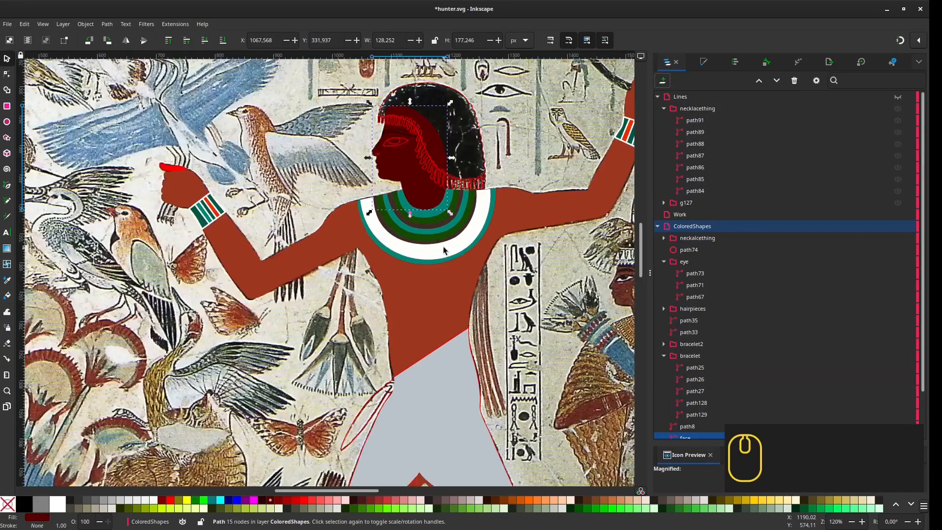
pyautogui.scroll(-2, 742, 329)
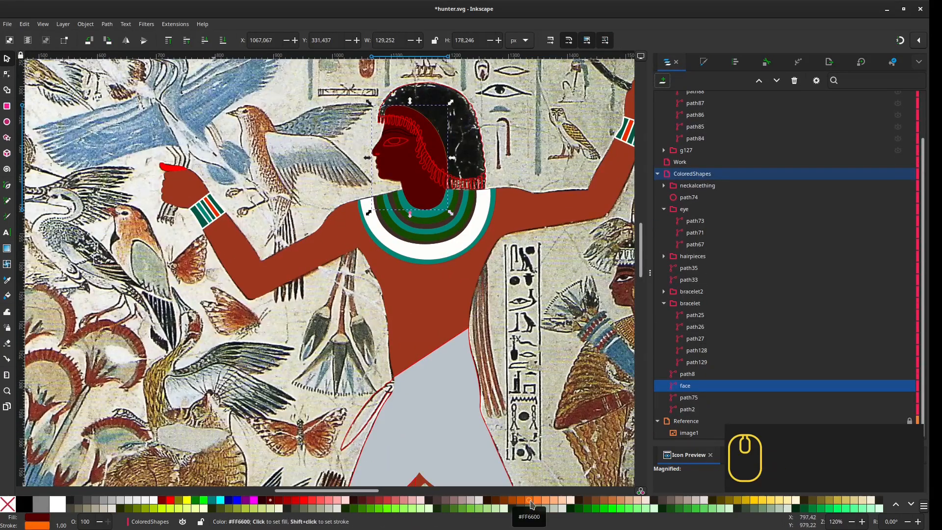
# Step: Set the stroke width of the hunter's face shape to 5 px
pyautogui.click(703, 62)
pyautogui.press('5')
pyautogui.scroll(4, 354, 141)
pyautogui.moveTo(701, 98); pyautogui.dragTo(660, 109)
pyautogui.write('5')
pyautogui.press('Return')
pyautogui.scroll(1, 488, 323)
pyautogui.scroll(-1, 488, 324)
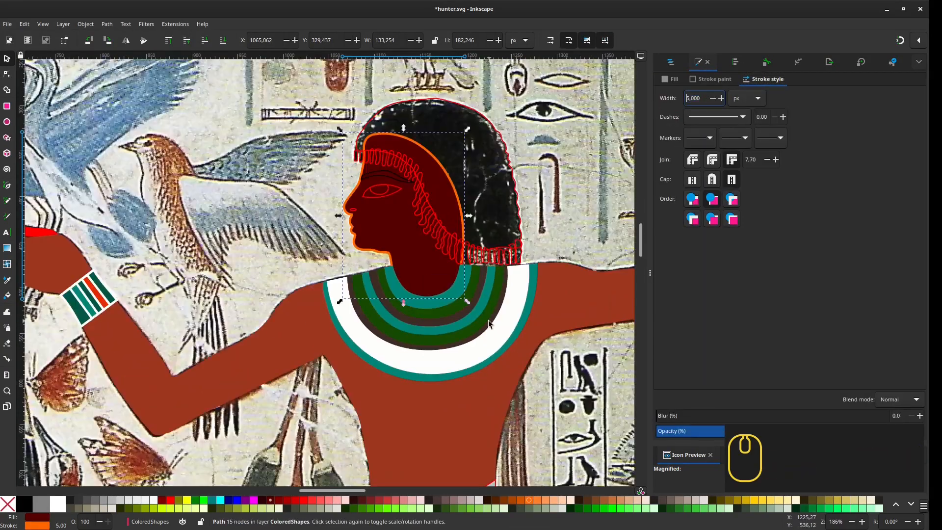
# Step: Remove the face's stroke and fill it with the reddish brown sampled from the hunter's body
pyautogui.click(711, 79)
pyautogui.click(663, 95)
pyautogui.press('d')
pyautogui.click(550, 295)
pyautogui.moveTo(549, 295); pyautogui.dragTo(526, 387)
pyautogui.click(671, 62)
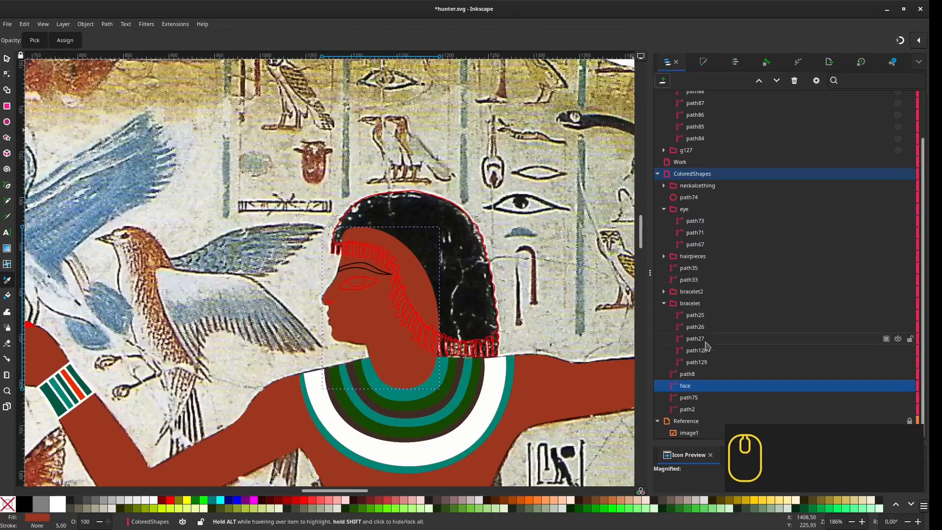
# Step: Give the eyebrow shape path73 in the eye group a near-black brown fill with no stroke
pyautogui.click(664, 303)
pyautogui.click(695, 274)
pyautogui.hotkey('shift', 'x')
pyautogui.click(704, 62)
pyautogui.moveTo(867, 214); pyautogui.dragTo(859, 189)
pyautogui.moveTo(759, 178); pyautogui.dragTo(754, 173)
pyautogui.click(667, 62)
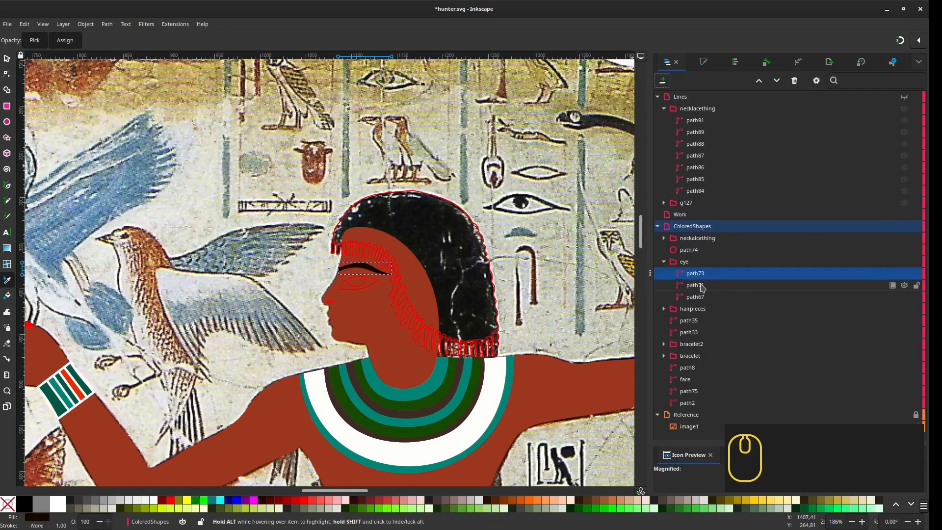
# Step: Fill the iris path71 with near-black and the eye shape path67 with off-white, both without a stroke
pyautogui.click(699, 285)
pyautogui.hotkey('shift', 'x')
pyautogui.click(695, 297)
pyautogui.hotkey('shift', 'x')
pyautogui.click(493, 387)
pyautogui.press('s')
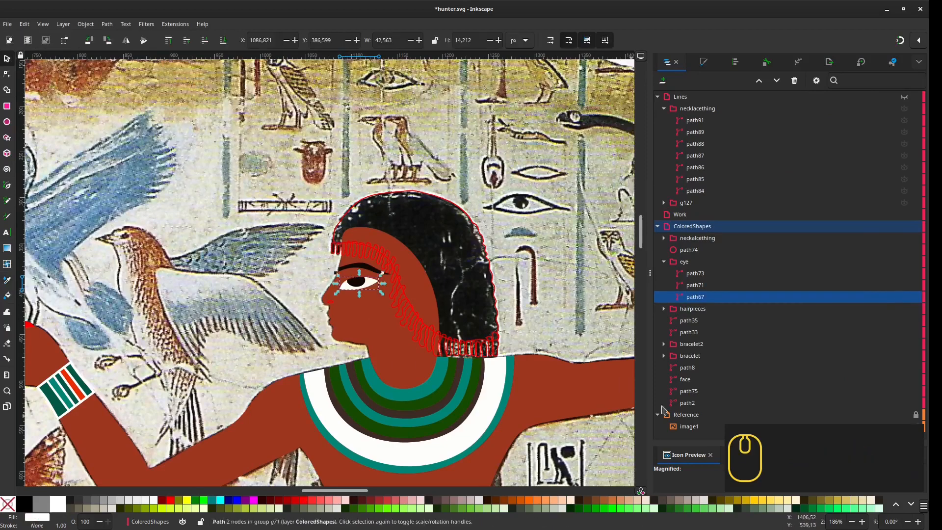
pyautogui.hotkey('ctrl', 'd')
pyautogui.moveTo(705, 274); pyautogui.dragTo(682, 97)
pyautogui.moveTo(548, 483); pyautogui.dragTo(533, 347)
pyautogui.press('Delete')
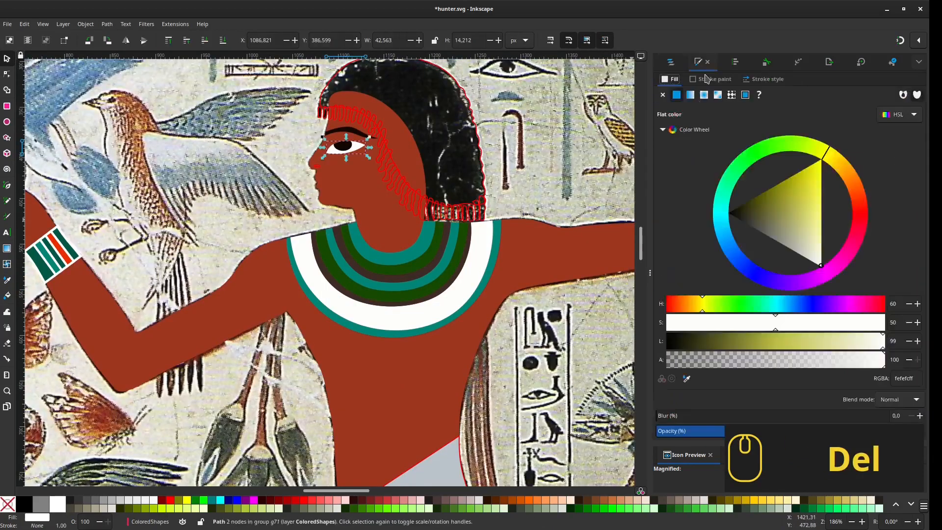
# Step: Copy the eyebrow's fill colour code and apply it to the white eye shape as a 3 px stroke
pyautogui.doubleClick(350, 133)
pyautogui.doubleClick(905, 378)
pyautogui.hotkey('ctrl', 'c')
pyautogui.click(357, 147)
pyautogui.click(714, 79)
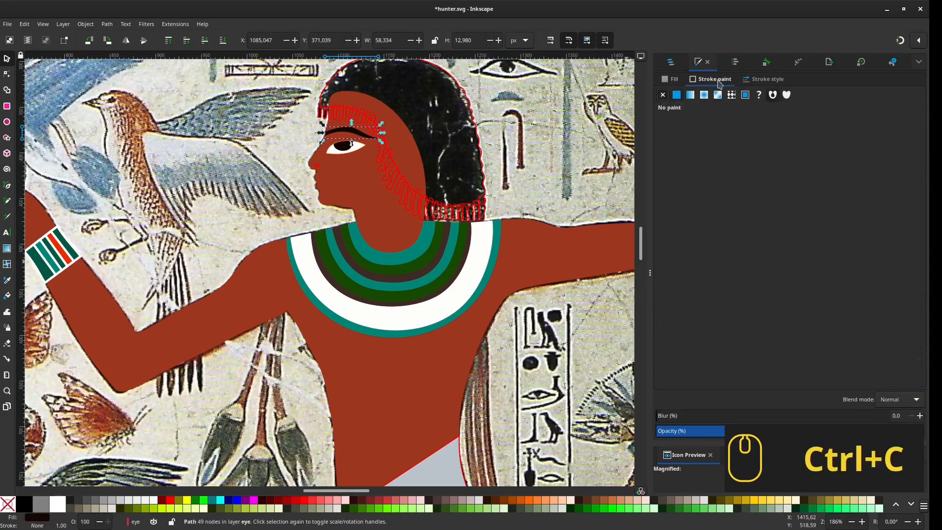
pyautogui.click(676, 95)
pyautogui.doubleClick(905, 378)
pyautogui.hotkey('ctrl', 'v')
pyautogui.click(749, 78)
pyautogui.press('KP_3')
pyautogui.press('Return')
# Step: Reshape the iris by its nodes so that its upper edge meets the eye's dark outline
pyautogui.click(337, 292)
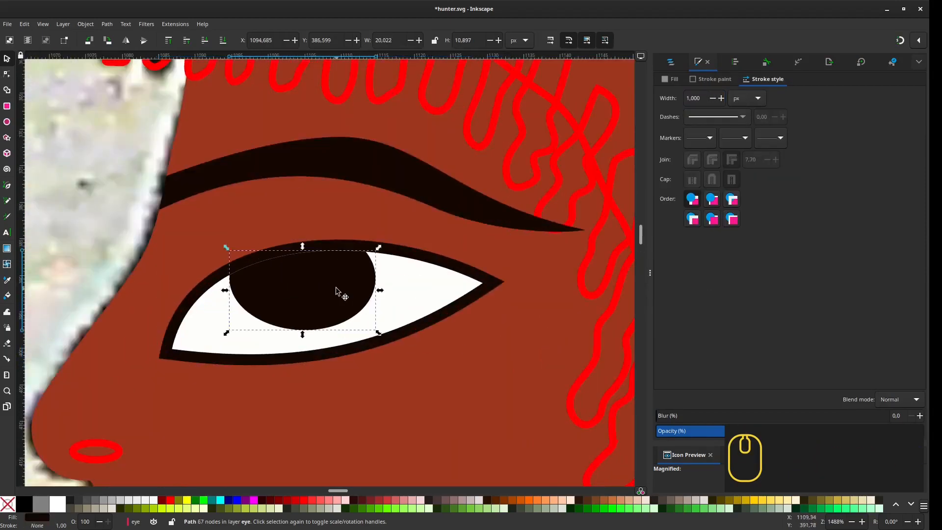
pyautogui.click(451, 271)
pyautogui.scroll(-5, 374, 265)
pyautogui.scroll(3, 383, 292)
pyautogui.click(367, 258)
pyautogui.moveTo(357, 230); pyautogui.dragTo(357, 228)
pyautogui.scroll(-4, 275, 295)
pyautogui.scroll(2, 309, 279)
pyautogui.moveTo(273, 311); pyautogui.dragTo(273, 315)
pyautogui.press('n')
pyautogui.scroll(5, 273, 316)
pyautogui.press('s')
pyautogui.moveTo(209, 212); pyautogui.dragTo(210, 213)
pyautogui.scroll(-7, 342, 221)
pyautogui.click(343, 252)
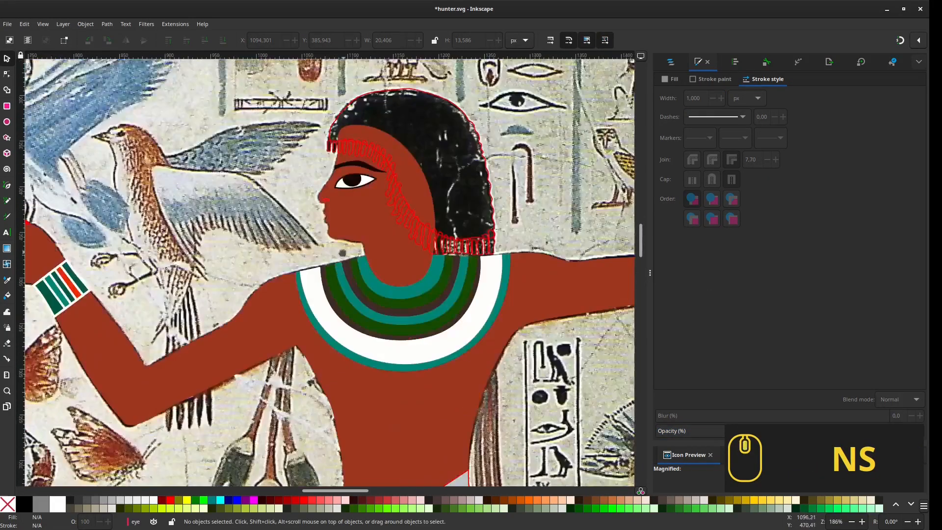
# Step: Fill the hunter's hair shape with the near-black sampled from the iris
pyautogui.click(434, 196)
pyautogui.scroll(1, 338, 278)
pyautogui.press('d')
pyautogui.click(321, 260)
# Step: Remove the stroke from the hairpieces group and fill its strands with the hair's near-black colour
pyautogui.click(671, 63)
pyautogui.click(698, 62)
pyautogui.click(710, 79)
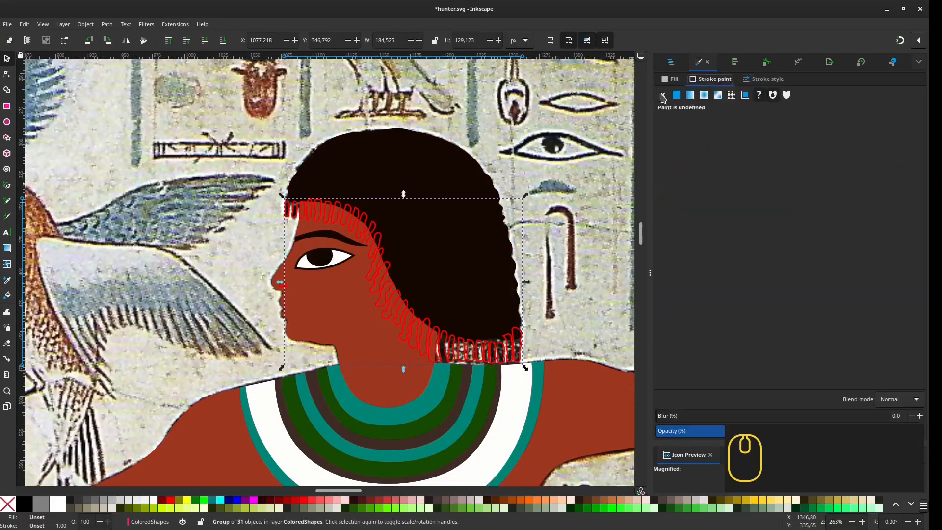
pyautogui.press('d')
pyautogui.click(451, 232)
# Step: Adjust the upper nodes of the frontmost hair strand above the forehead so it joins the hair
pyautogui.scroll(3, 304, 211)
pyautogui.scroll(-2, 235, 294)
pyautogui.press('n')
pyautogui.click(227, 265)
pyautogui.scroll(5, 223, 253)
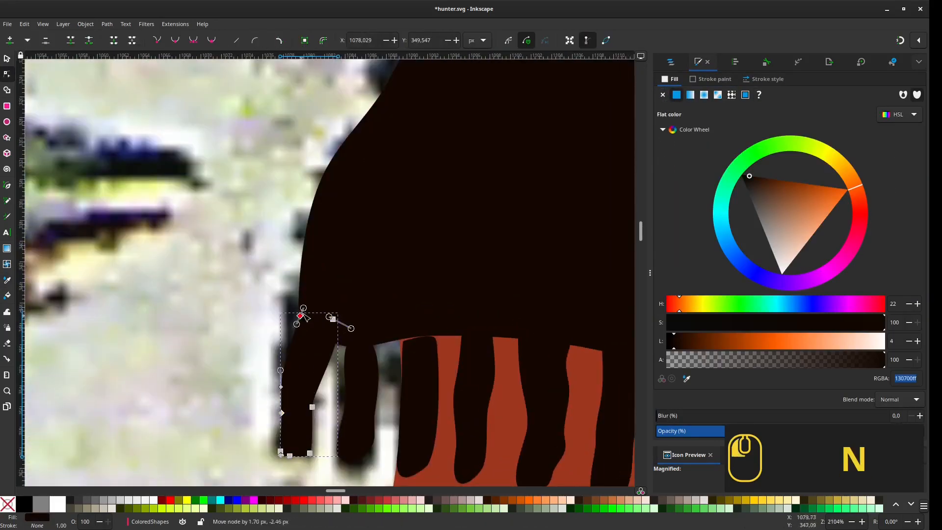
pyautogui.scroll(-4, 434, 338)
# Step: Extend the upper ends of the hair strands at the back of the neck into the hair by moving their nodes
pyautogui.scroll(4, 326, 255)
pyautogui.click(440, 319)
pyautogui.moveTo(454, 249); pyautogui.dragTo(454, 227)
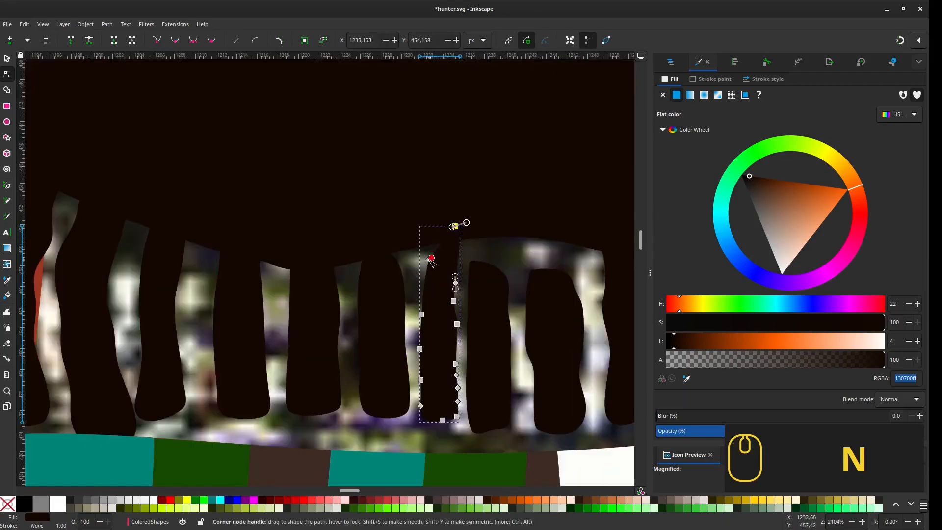
pyautogui.click(486, 285)
pyautogui.moveTo(486, 285); pyautogui.dragTo(433, 311)
pyautogui.moveTo(435, 301); pyautogui.dragTo(413, 276)
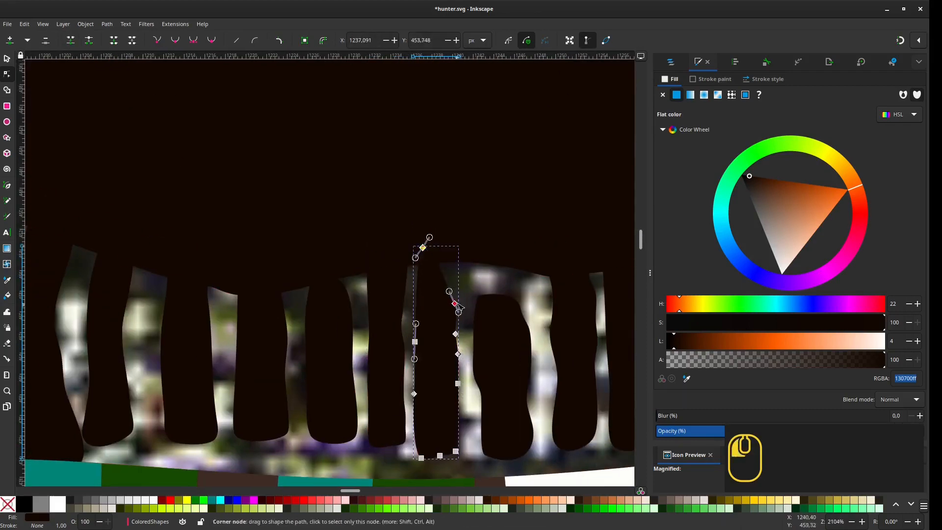
pyautogui.click(501, 343)
pyautogui.moveTo(429, 308); pyautogui.dragTo(423, 263)
pyautogui.scroll(-10, 466, 310)
# Step: Give the body shape a 5 px stroke in the near-black colour copied from the eyebrow
pyautogui.click(431, 211)
pyautogui.press('s')
pyautogui.click(711, 79)
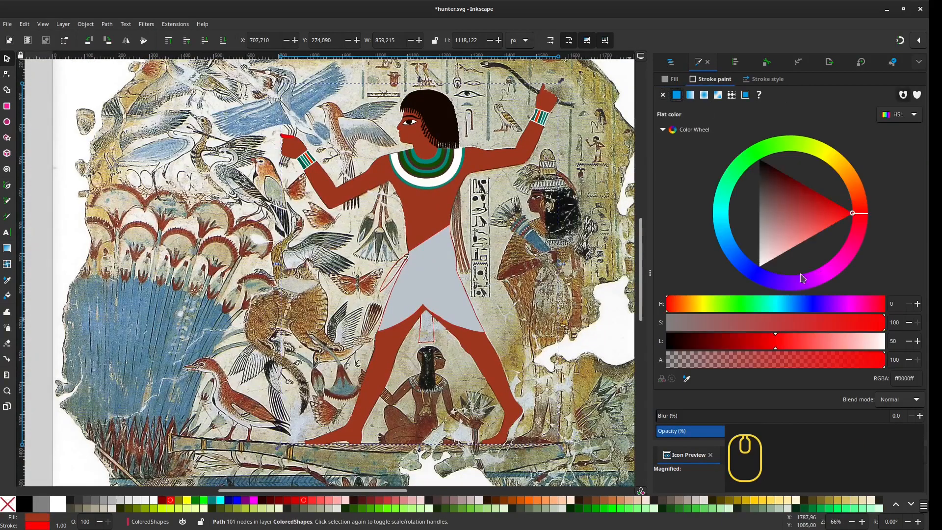
pyautogui.doubleClick(904, 378)
pyautogui.hotkey('ctrl', 'v')
pyautogui.press('Return')
pyautogui.click(763, 79)
pyautogui.write('5')
pyautogui.press('Return')
# Step: Add a thin flat-colour stroke to the grey kilt shape path8
pyautogui.click(438, 269)
pyautogui.click(711, 80)
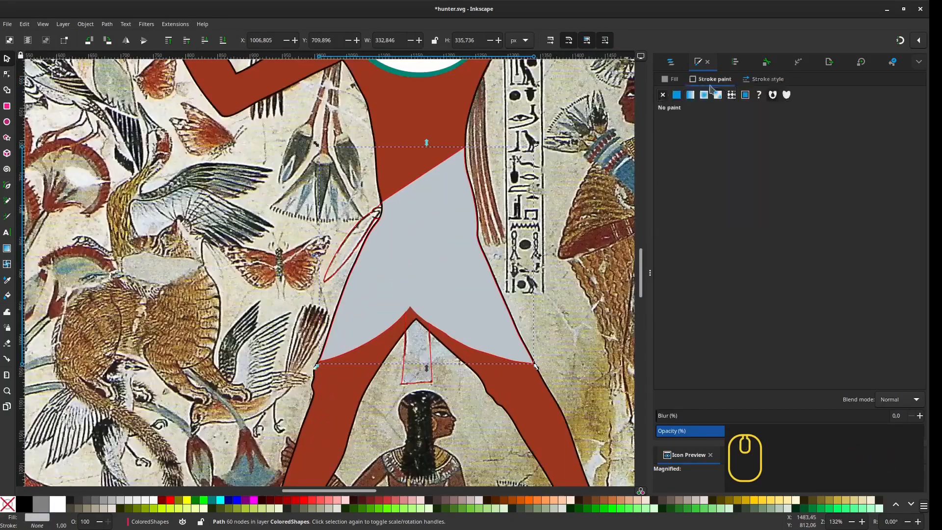
pyautogui.click(676, 95)
pyautogui.click(449, 254)
pyautogui.scroll(-2, 449, 254)
pyautogui.press('s')
pyautogui.scroll(2, 513, 270)
# Step: Hide the hair shape path35 and the grey kilt path8, and switch the kilt outline path33 off and on
pyautogui.click(671, 62)
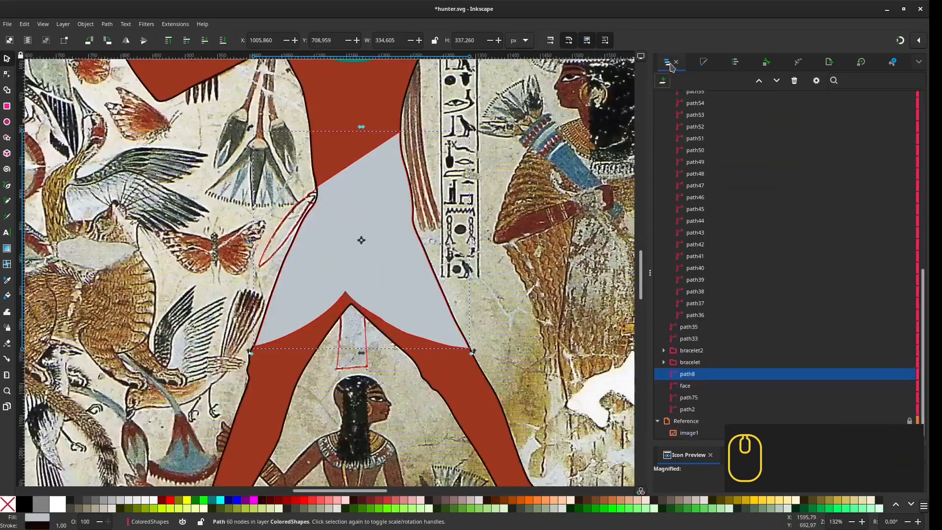
pyautogui.click(703, 62)
pyautogui.click(668, 61)
pyautogui.click(699, 343)
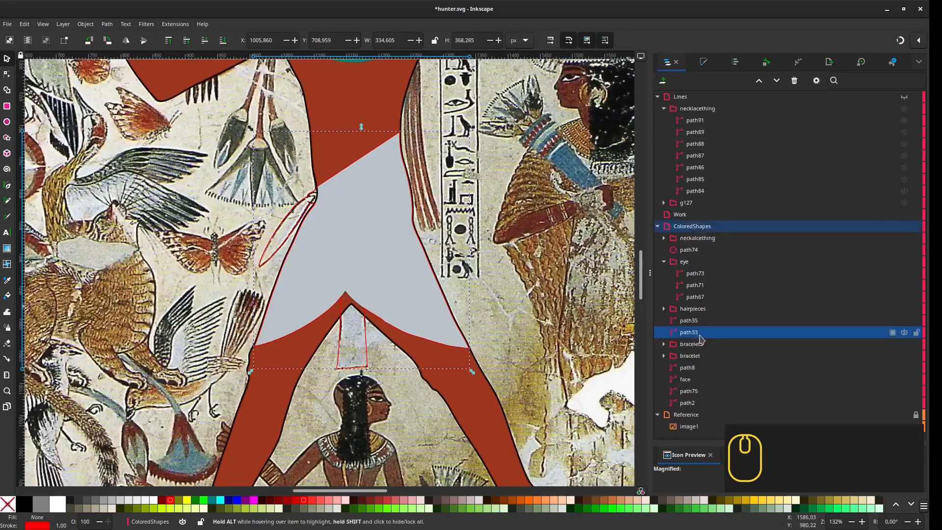
pyautogui.click(905, 333)
pyautogui.click(698, 323)
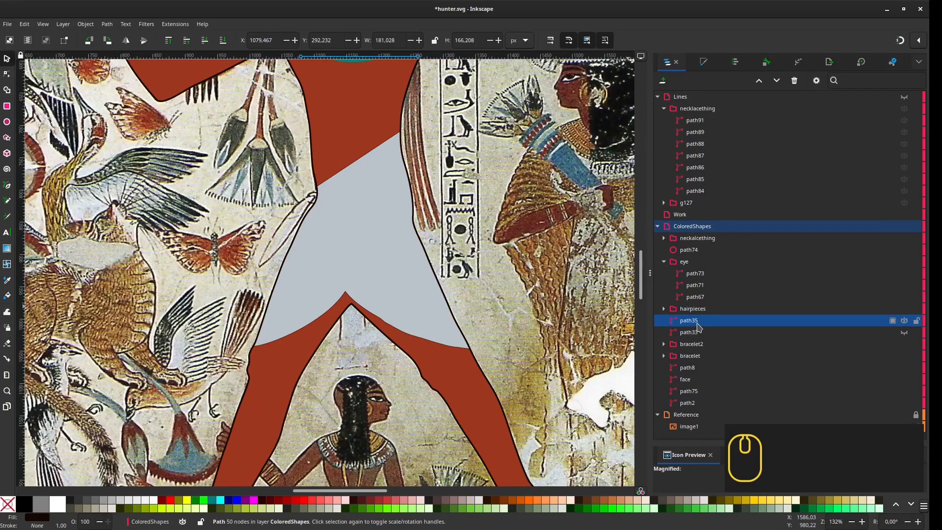
pyautogui.click(398, 226)
pyautogui.click(906, 368)
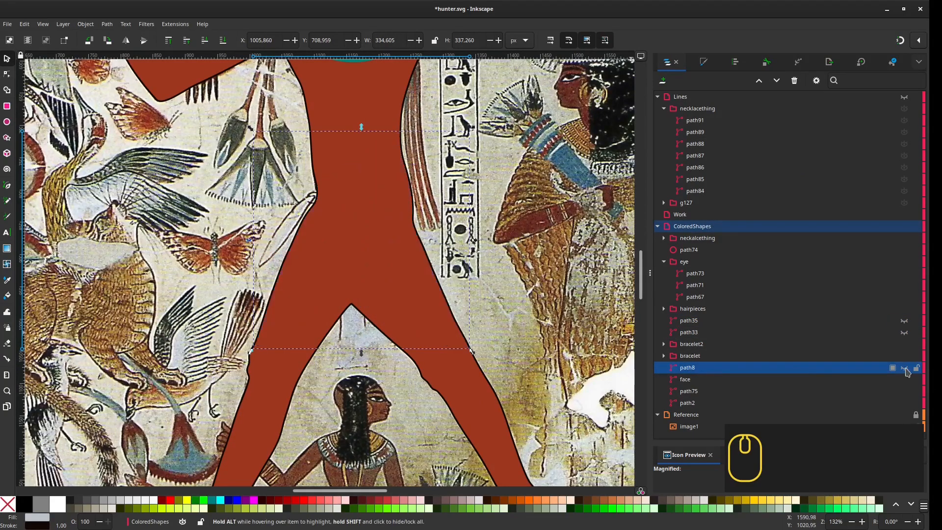
pyautogui.click(905, 333)
pyautogui.click(699, 321)
# Step: Fill the finger shape path75 with the hand's reddish brown and move it below path2 in the layer
pyautogui.scroll(-3, 498, 326)
pyautogui.scroll(3, 378, 197)
pyautogui.click(244, 196)
pyautogui.scroll(1, 244, 227)
pyautogui.press('d')
pyautogui.click(245, 225)
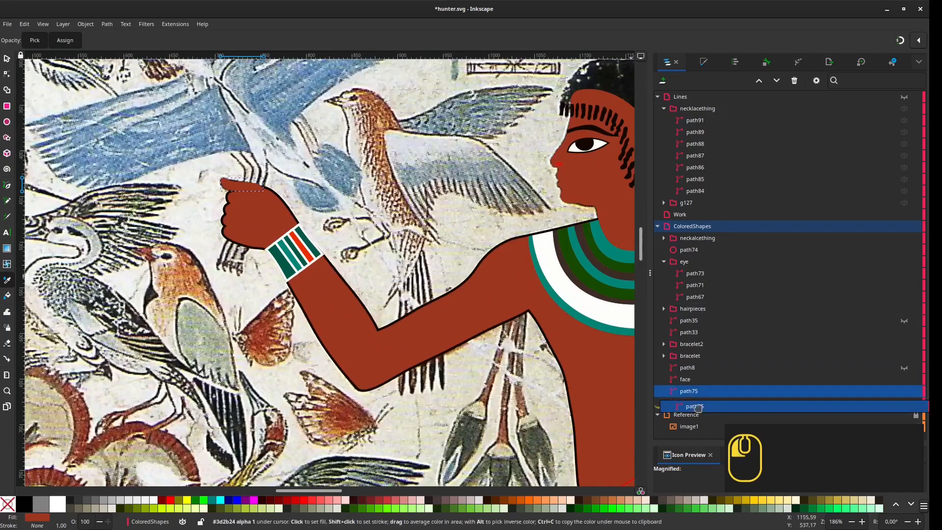
pyautogui.moveTo(697, 408); pyautogui.dragTo(699, 408)
pyautogui.press('s')
# Step: Copy the style of the body shape path2 onto the finger shape path75
pyautogui.click(350, 336)
pyautogui.hotkey('ctrl', 'c')
pyautogui.click(24, 24)
pyautogui.press('Escape')
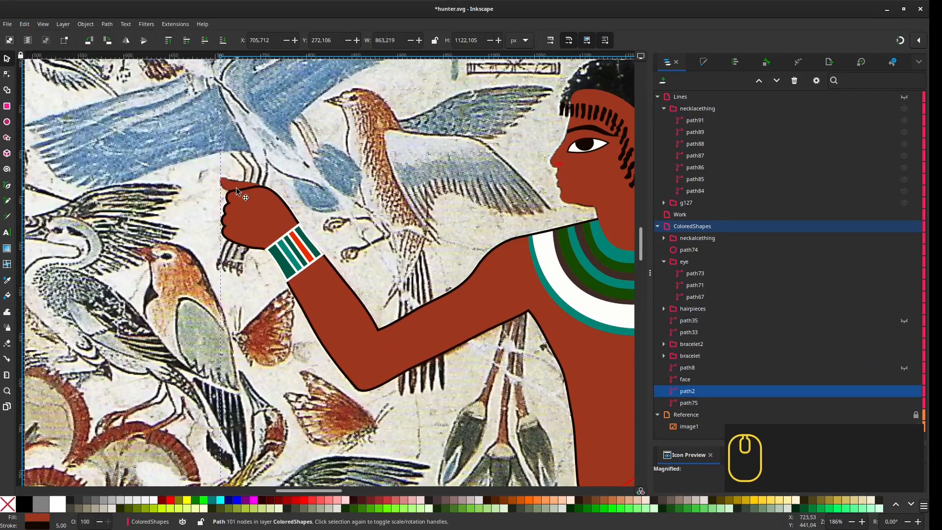
pyautogui.scroll(-2, 236, 192)
pyautogui.click(687, 405)
pyautogui.click(687, 392)
pyautogui.hotkey('ctrl', 'c')
pyautogui.click(688, 403)
pyautogui.click(24, 24)
pyautogui.click(179, 135)
pyautogui.click(339, 257)
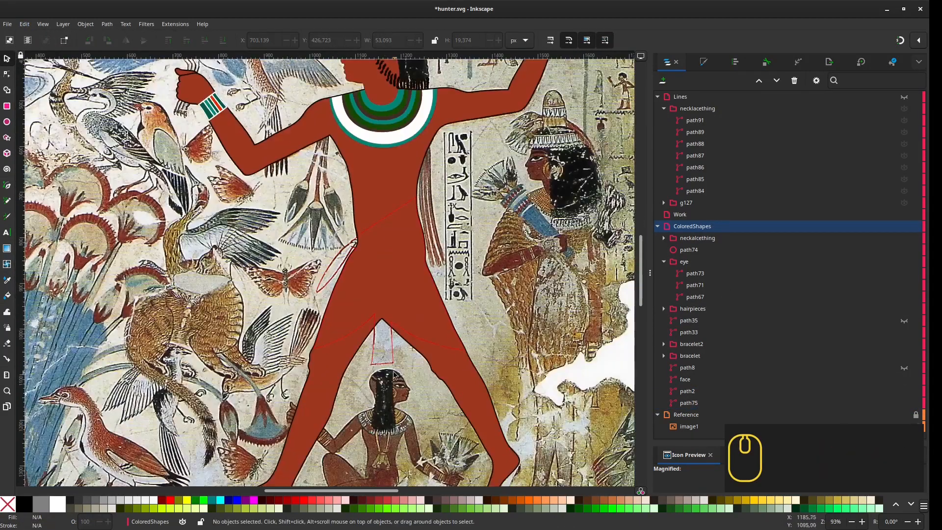
# Step: Paste the body's style onto the kilt outline path33 and change its fill to white
pyautogui.click(393, 363)
pyautogui.click(24, 24)
pyautogui.click(179, 135)
pyautogui.scroll(1, 499, 286)
pyautogui.click(703, 61)
pyautogui.click(779, 271)
pyautogui.click(498, 284)
pyautogui.scroll(-2, 498, 285)
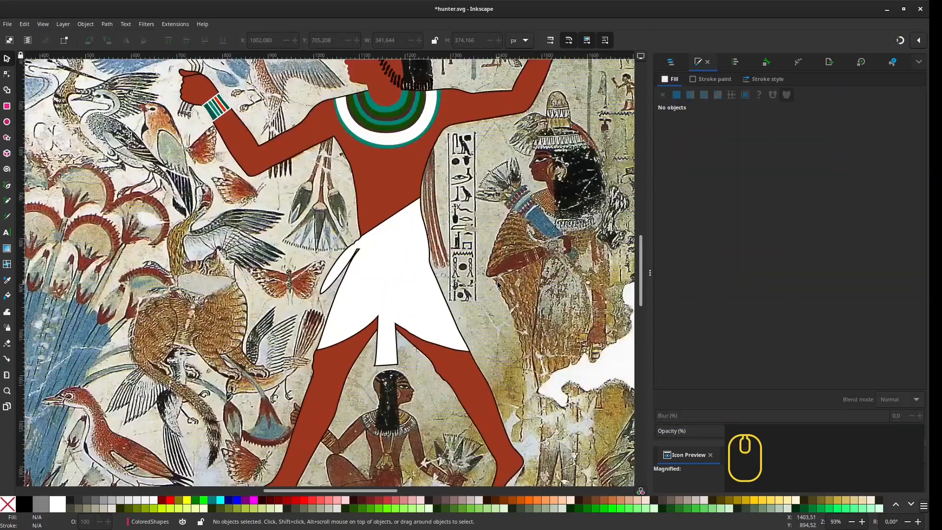
# Step: Show the hidden hair shape path35 again and select the grey kilt shape path8
pyautogui.scroll(-1, 498, 284)
pyautogui.click(671, 61)
pyautogui.click(689, 322)
pyautogui.scroll(3, 547, 220)
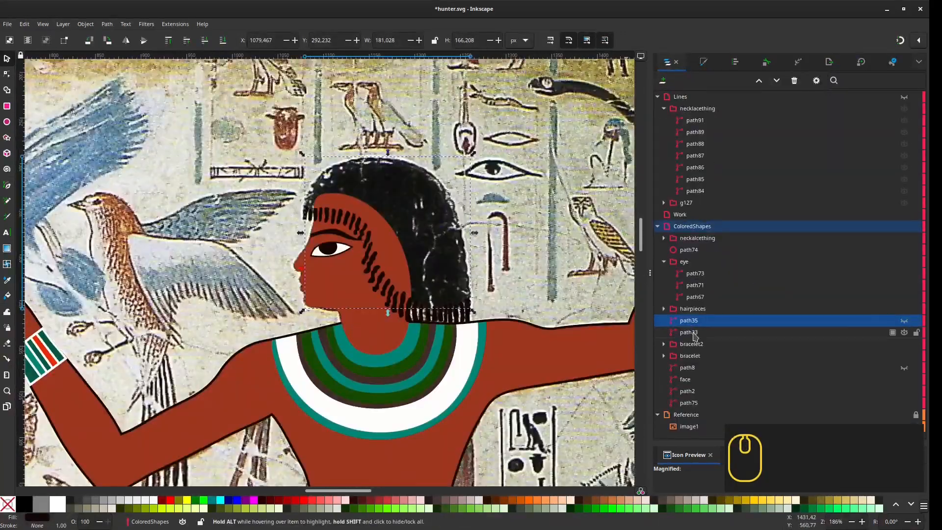
pyautogui.click(904, 321)
pyautogui.click(692, 333)
pyautogui.scroll(-7, 455, 344)
pyautogui.click(695, 369)
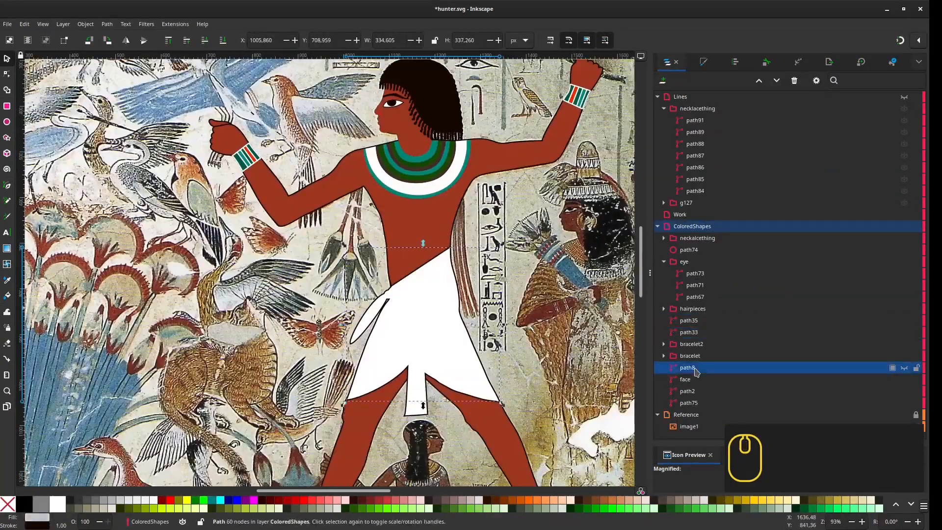
# Step: Collapse the eye group and rename the hair shape path35 as hair
pyautogui.click(685, 262)
pyautogui.click(663, 262)
pyautogui.doubleClick(692, 287)
pyautogui.write('hair')
pyautogui.press('Return')
pyautogui.click(693, 298)
# Step: Add a layer named noneed above the Lines layer and move the hidden path8 into it
pyautogui.click(681, 96)
pyautogui.click(663, 81)
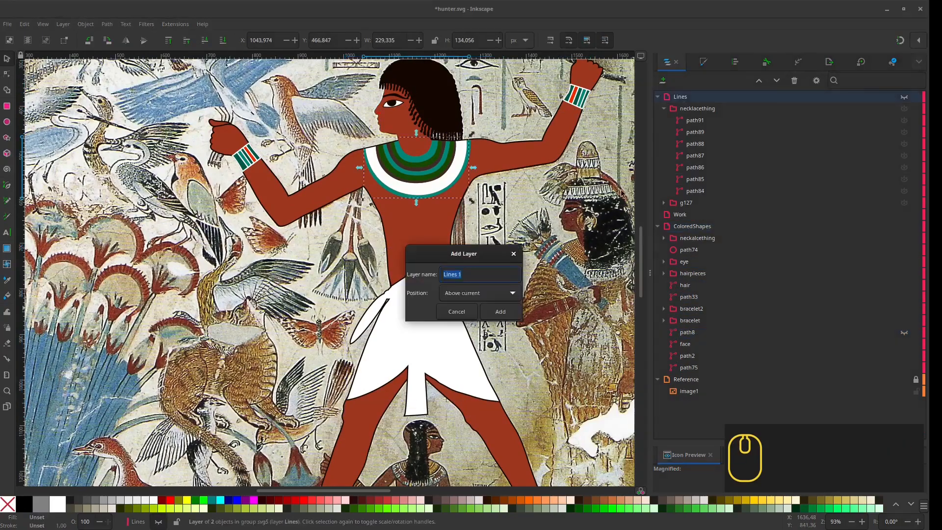
pyautogui.write('noneed')
pyautogui.press('Return')
pyautogui.click(689, 369)
pyautogui.click(687, 343)
pyautogui.moveTo(688, 344); pyautogui.dragTo(685, 98)
# Step: Remove the stroke from the small ellipse path74 at the hunter's nose and try a sampled colour on it
pyautogui.scroll(4, 383, 200)
pyautogui.scroll(3, 382, 200)
pyautogui.click(366, 213)
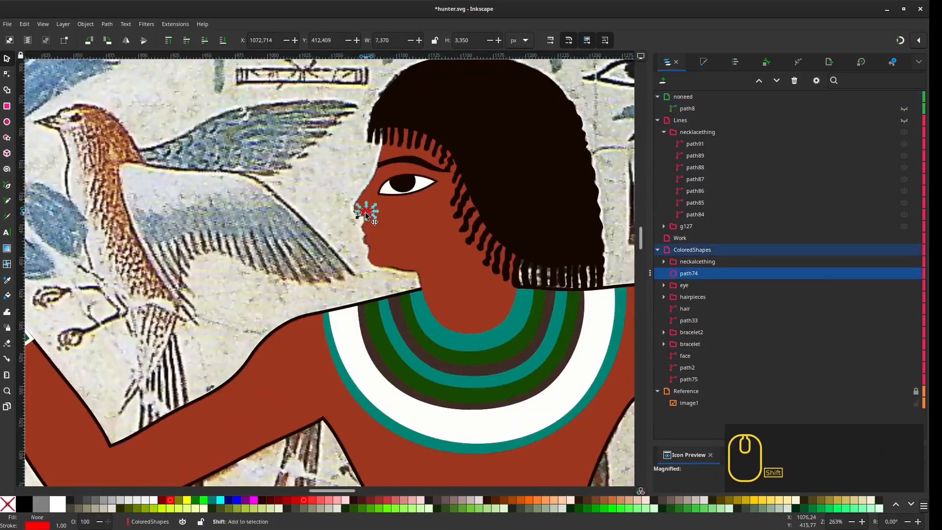
pyautogui.hotkey('ctrl', 'shift', 'f')
pyautogui.click(663, 95)
pyautogui.click(670, 79)
pyautogui.press('d')
pyautogui.click(441, 270)
pyautogui.hotkey('ctrl', 'z')
pyautogui.press('s')
pyautogui.press('Escape')
# Step: Hide the ColoredShapes layer, make the Work layer current and keep the normal display mode
pyautogui.scroll(-3, 314, 147)
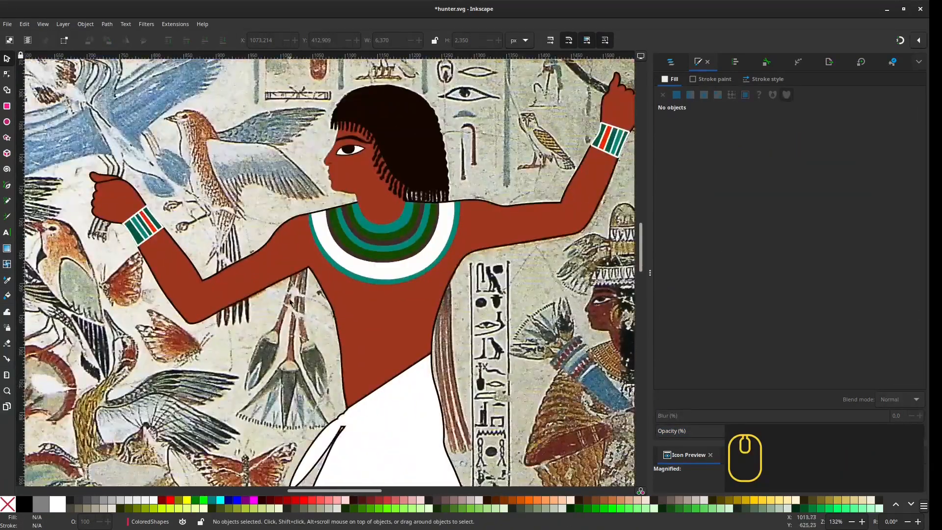
pyautogui.click(43, 24)
pyautogui.moveTo(63, 59)
pyautogui.click(172, 72)
pyautogui.scroll(6, 343, 140)
pyautogui.scroll(-4, 335, 285)
pyautogui.click(670, 62)
pyautogui.click(904, 250)
pyautogui.click(681, 239)
pyautogui.click(43, 24)
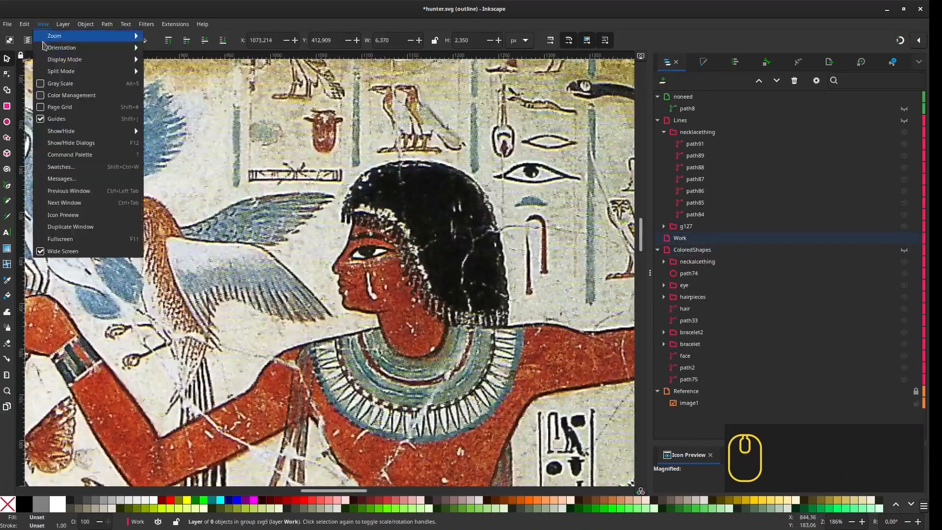
pyautogui.click(171, 59)
# Step: Trace curved lines for the lips meeting at the mouth corner, with no fill and a 0.500 px stroke
pyautogui.scroll(5, 349, 284)
pyautogui.moveTo(290, 223); pyautogui.dragTo(398, 311)
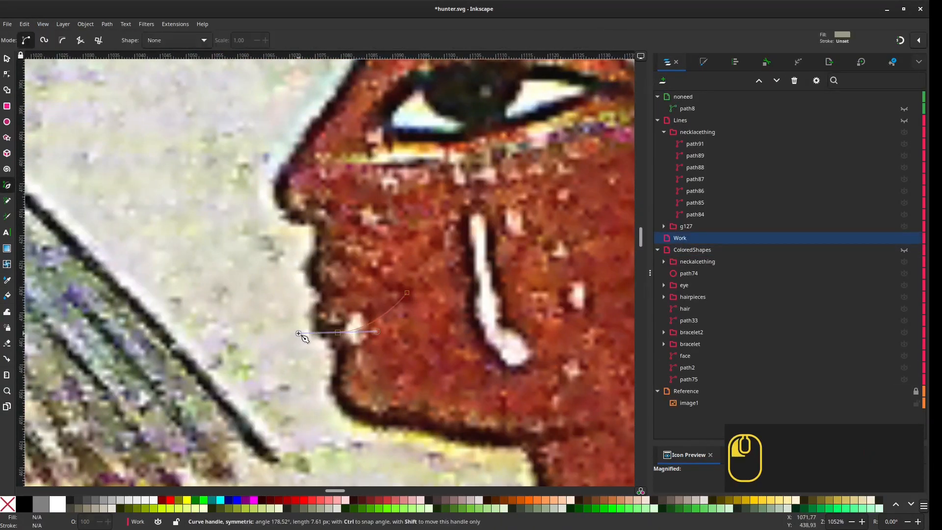
pyautogui.hotkey('shift', 'x')
pyautogui.click(703, 62)
pyautogui.click(763, 79)
pyautogui.click(701, 98)
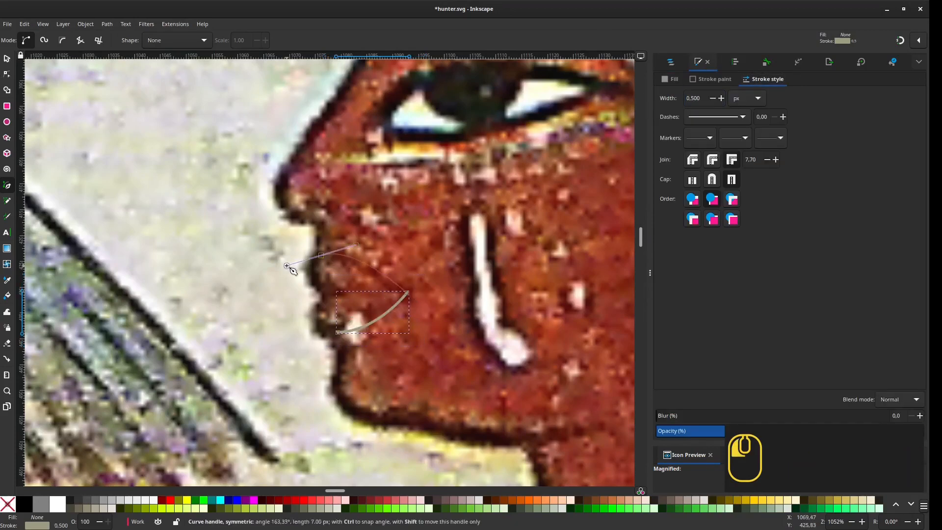
pyautogui.press('Return')
pyautogui.scroll(2, 321, 308)
pyautogui.click(6, 74)
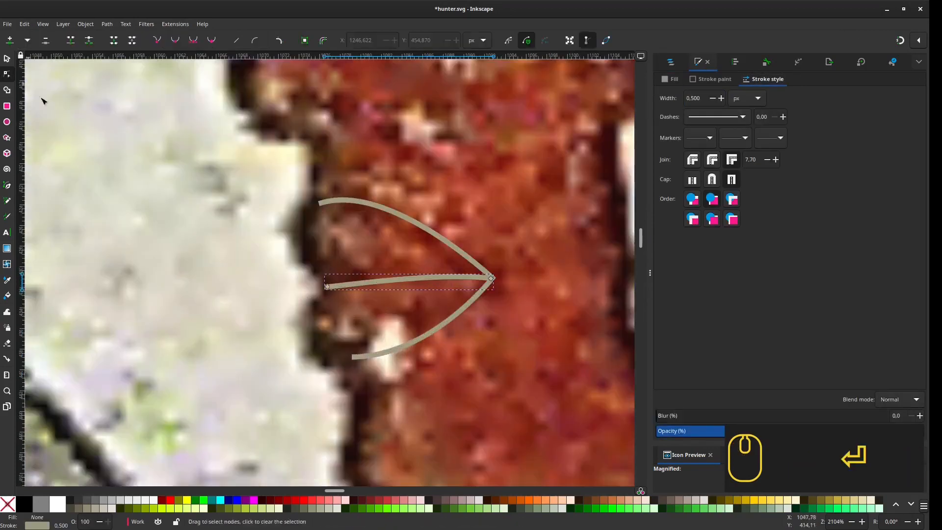
# Step: Draw a short curved line at the outer corner of the hunter's eye
pyautogui.scroll(-5, 368, 330)
pyautogui.scroll(3, 466, 273)
pyautogui.press('b')
pyautogui.click(421, 199)
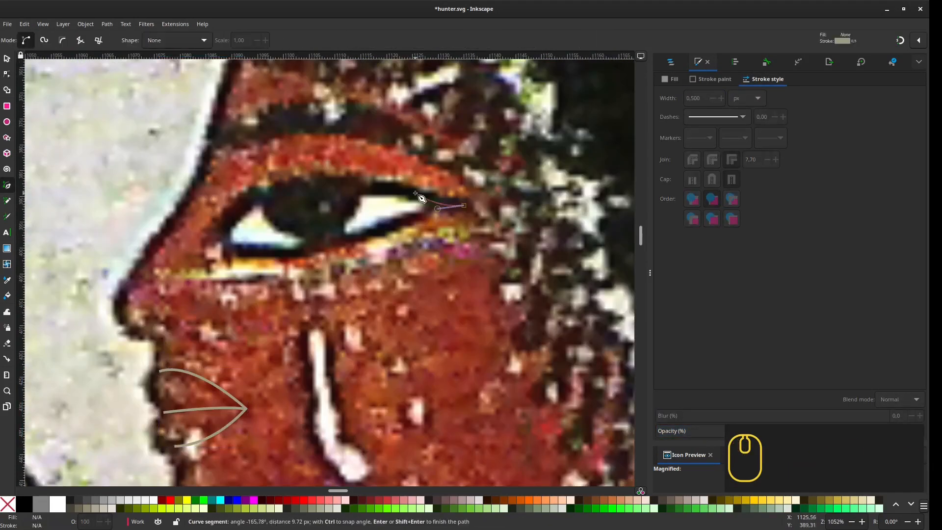
pyautogui.click(465, 205)
pyautogui.press('Return')
# Step: Show the ColoredShapes layer again, make the Work layer current and switch the canvas to outline display mode
pyautogui.scroll(-4, 432, 219)
pyautogui.moveTo(432, 442); pyautogui.dragTo(405, 64)
pyautogui.click(670, 61)
pyautogui.click(898, 280)
pyautogui.scroll(-1, 319, 288)
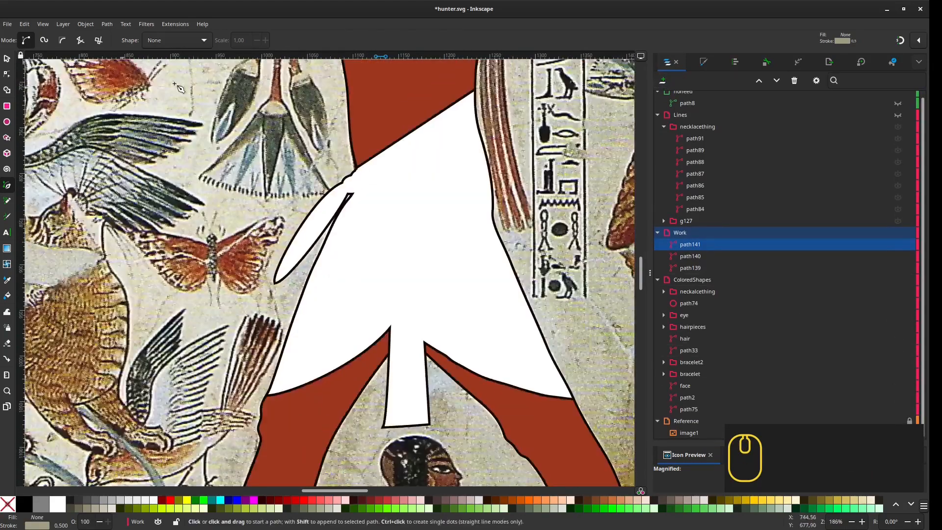
pyautogui.click(680, 232)
pyautogui.click(42, 24)
pyautogui.moveTo(64, 59)
pyautogui.click(180, 74)
# Step: Trace the outer edge of the kilt's hanging sash from its lower end up to the knot
pyautogui.scroll(3, 433, 339)
pyautogui.hotkey('shift', 'l')
pyautogui.moveTo(413, 131)
pyautogui.mouseDown()
pyautogui.moveTo(409, 101)
pyautogui.moveTo(429, 400)
pyautogui.mouseUp()
pyautogui.moveTo(328, 151); pyautogui.dragTo(306, 148)
pyautogui.press('Return')
# Step: Trace the inner edge of the hanging sash up to the knot and adjust its nodes to the painting
pyautogui.click(420, 310)
pyautogui.hotkey('shift', 'l')
pyautogui.moveTo(421, 110)
pyautogui.mouseDown()
pyautogui.moveTo(421, 88)
pyautogui.moveTo(411, 372)
pyautogui.mouseUp()
pyautogui.press('l')
pyautogui.moveTo(401, 219); pyautogui.dragTo(339, 184)
pyautogui.press('Return')
pyautogui.scroll(3, 389, 172)
pyautogui.press('n')
pyautogui.scroll(-2, 549, 406)
pyautogui.moveTo(507, 408); pyautogui.dragTo(197, 459)
pyautogui.scroll(-1, 196, 459)
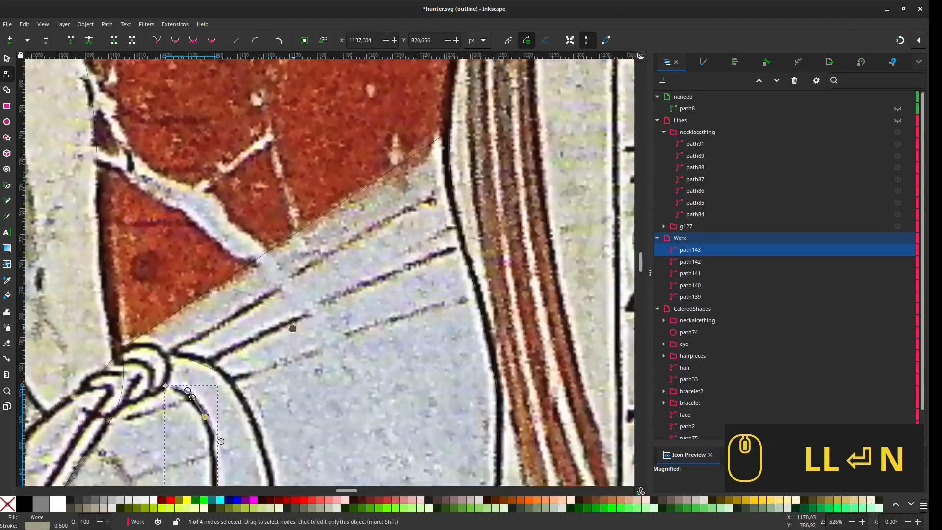
# Step: Trace the lowest fold line across the kilt's waistband from the hip to the sash
pyautogui.scroll(1, 411, 343)
pyautogui.press('b')
pyautogui.click(475, 287)
pyautogui.moveTo(245, 367); pyautogui.dragTo(188, 399)
pyautogui.click(127, 406)
pyautogui.press('Return')
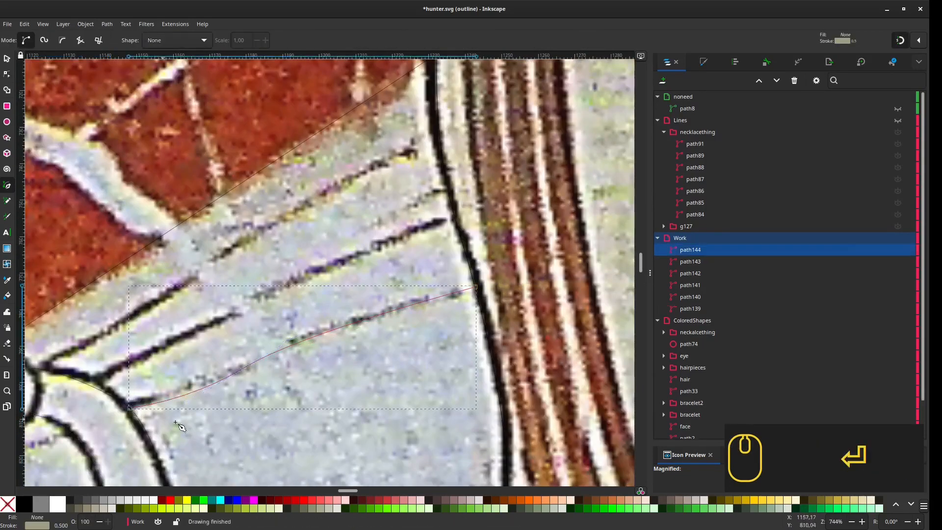
# Step: Adjust the nodes and handles of the lowest waistband fold so it follows the painted line
pyautogui.scroll(1, 128, 406)
pyautogui.press('n')
pyautogui.press('l')
pyautogui.moveTo(359, 306); pyautogui.dragTo(381, 294)
pyautogui.moveTo(380, 293); pyautogui.dragTo(265, 339)
pyautogui.moveTo(193, 412); pyautogui.dragTo(191, 410)
pyautogui.scroll(-1, 194, 413)
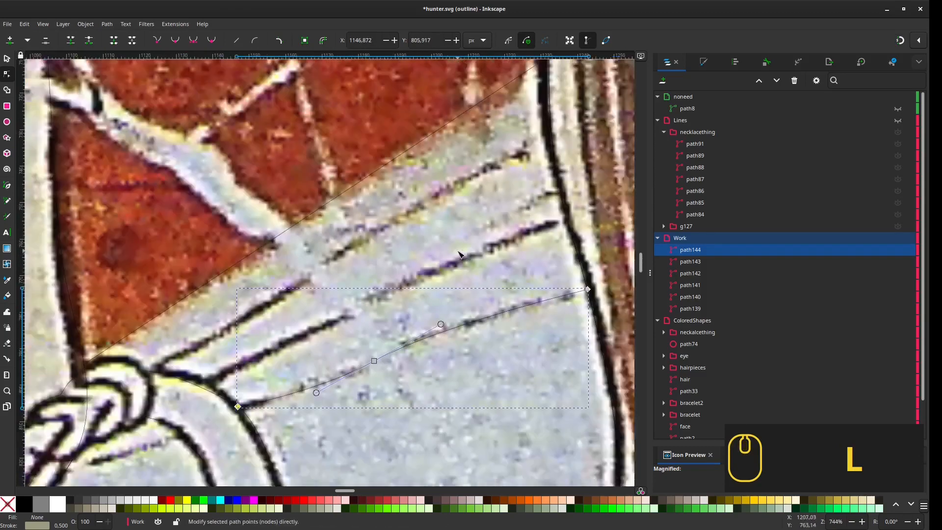
# Step: Trace the middle fold line across the waistband from the hip to the sash
pyautogui.press('b')
pyautogui.click(591, 238)
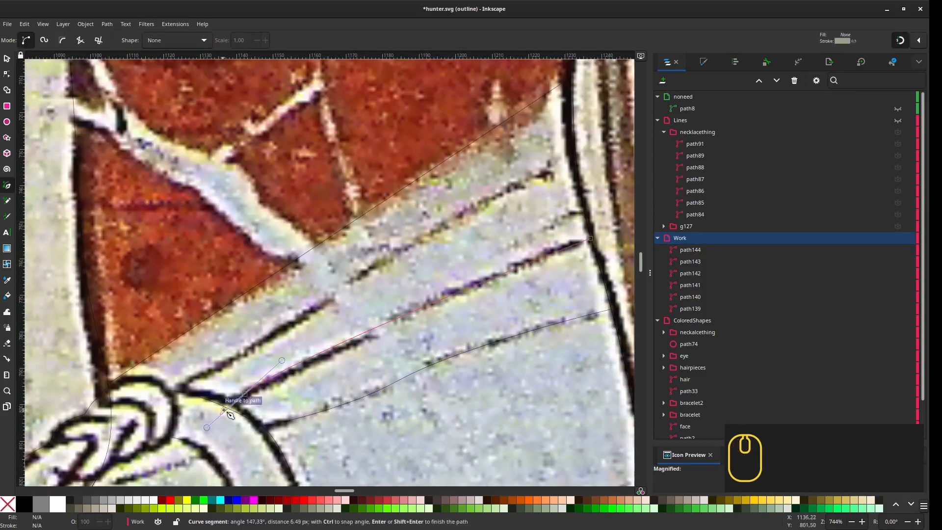
pyautogui.click(229, 415)
pyautogui.press('Return')
# Step: Reshape the outer sash edge path142 where it curves away from the knot
pyautogui.scroll(3, 229, 414)
pyautogui.press('n')
pyautogui.moveTo(270, 235); pyautogui.dragTo(271, 236)
pyautogui.scroll(-2, 419, 258)
pyautogui.moveTo(466, 181); pyautogui.dragTo(479, 213)
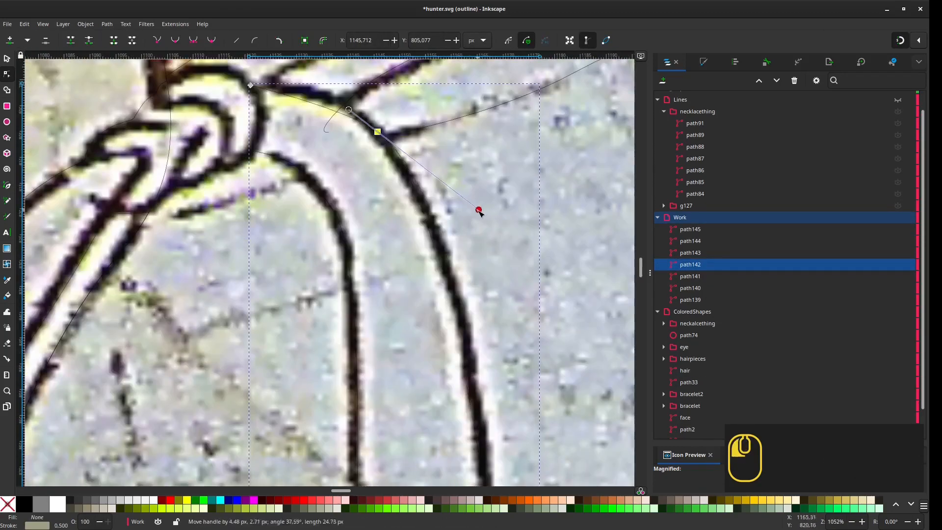
# Step: Reposition the node and handles of the middle waistband fold path145 along the painted line
pyautogui.scroll(1, 392, 270)
pyautogui.click(305, 317)
pyautogui.scroll(-1, 305, 316)
pyautogui.moveTo(187, 347); pyautogui.dragTo(317, 284)
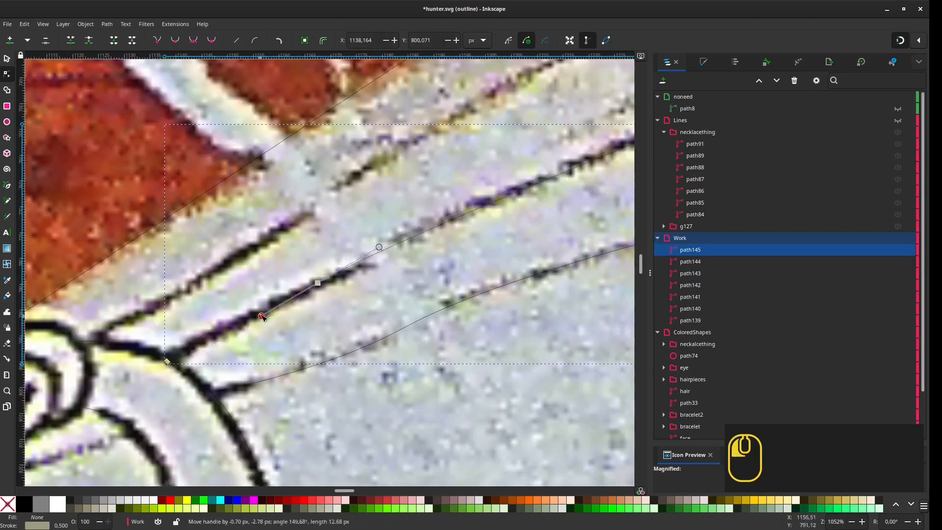
pyautogui.scroll(-1, 261, 316)
pyautogui.scroll(1, 591, 98)
pyautogui.moveTo(262, 317); pyautogui.dragTo(261, 368)
pyautogui.scroll(-1, 530, 219)
# Step: Trace the uppermost fold line across the waistband from the hip down to the knot
pyautogui.press('b')
pyautogui.click(528, 205)
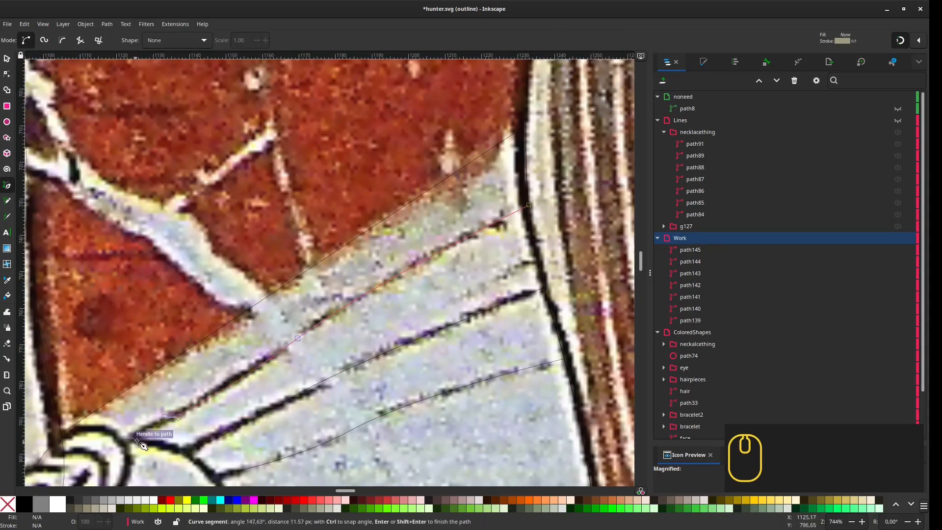
pyautogui.click(137, 440)
pyautogui.press('Return')
# Step: Adjust the nodes and handles of the uppermost waistband fold to match the painted crease
pyautogui.scroll(2, 237, 301)
pyautogui.press('n')
pyautogui.click(260, 289)
pyautogui.moveTo(273, 289); pyautogui.dragTo(283, 280)
pyautogui.moveTo(555, 117); pyautogui.dragTo(580, 100)
pyautogui.scroll(-1, 346, 321)
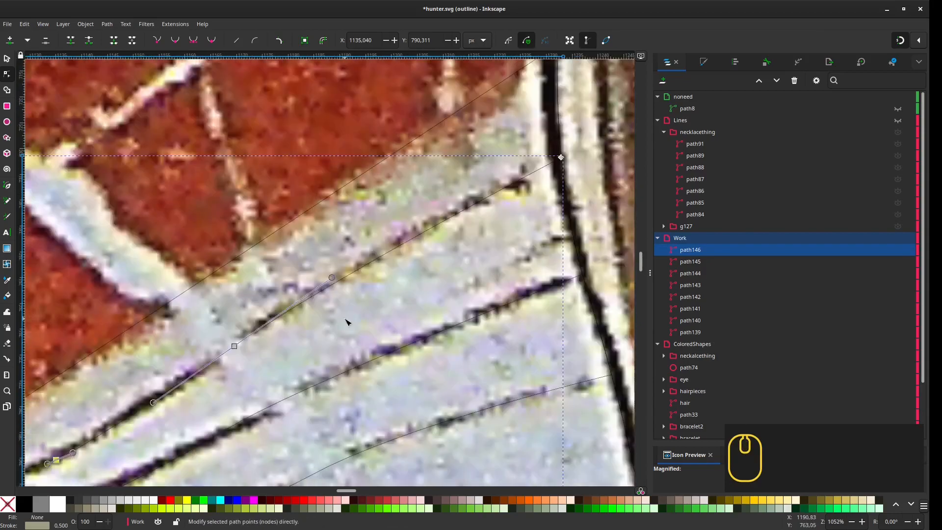
pyautogui.moveTo(98, 343); pyautogui.dragTo(520, 106)
pyautogui.hotkey('shift', '5')
pyautogui.scroll(-1, 466, 98)
pyautogui.scroll(-3, 449, 236)
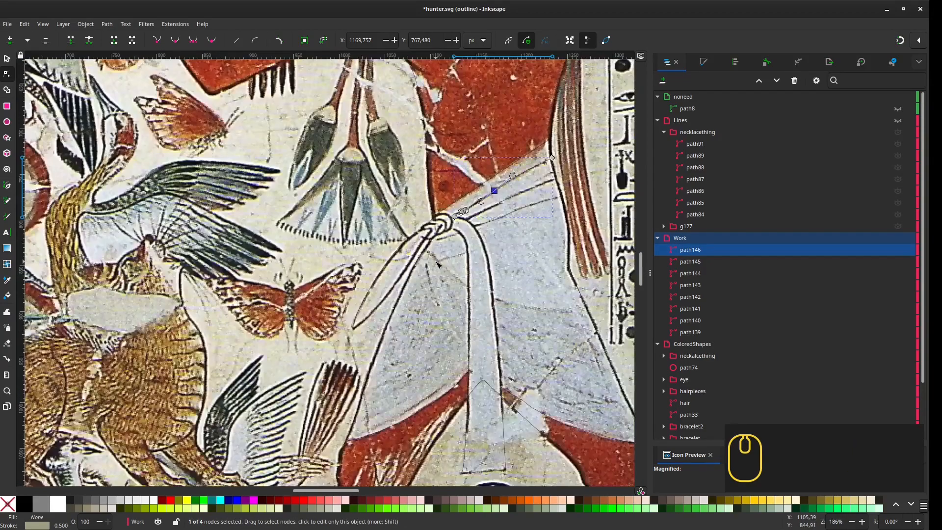
# Step: Trace the small folded edge where the loose kilt tie emerges from the left side of the knot
pyautogui.scroll(3, 432, 260)
pyautogui.moveTo(432, 260); pyautogui.dragTo(380, 399)
pyautogui.press('b')
pyautogui.scroll(2, 314, 349)
pyautogui.click(308, 354)
pyautogui.moveTo(362, 275); pyautogui.dragTo(349, 262)
pyautogui.click(276, 281)
pyautogui.press('Return')
pyautogui.moveTo(385, 319); pyautogui.dragTo(327, 361)
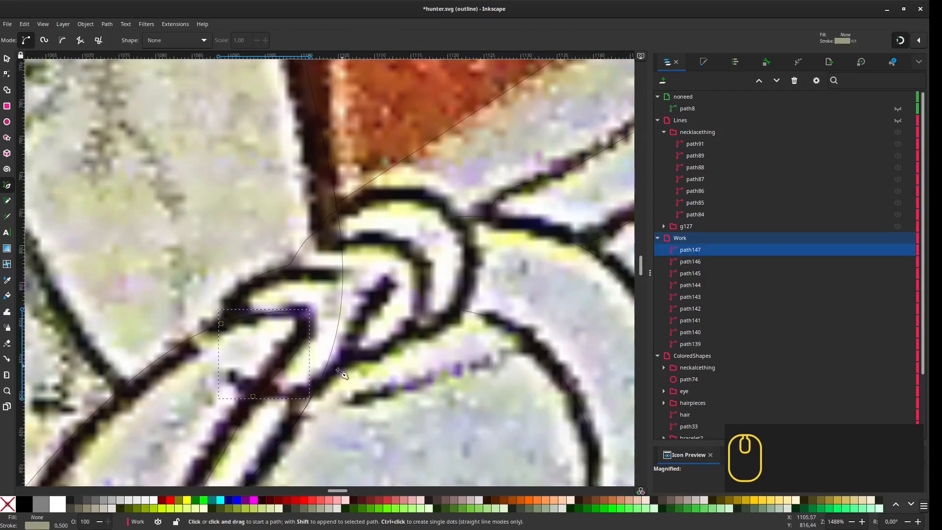
# Step: Trace the inner and outer arcs of the knot's round loop as one curved path
pyautogui.scroll(-1, 338, 378)
pyautogui.click(331, 286)
pyautogui.moveTo(393, 289); pyautogui.dragTo(405, 304)
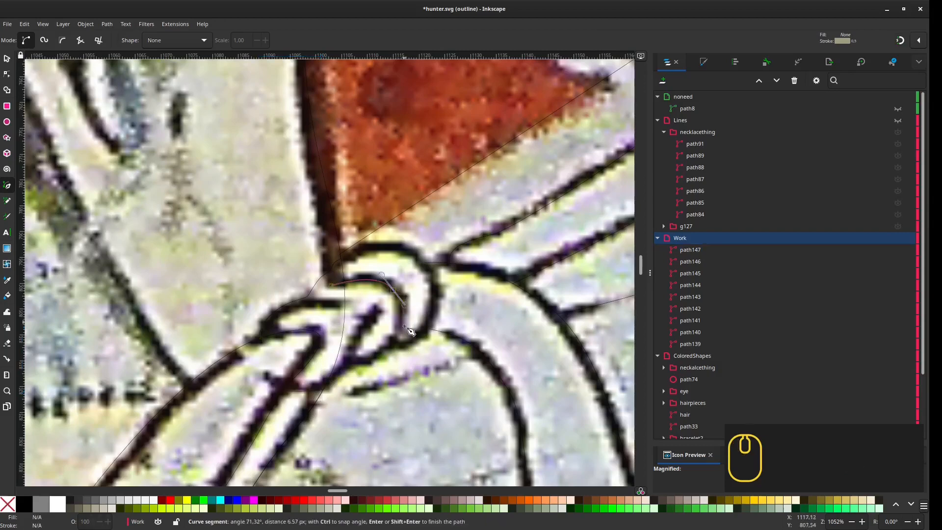
pyautogui.moveTo(337, 312); pyautogui.dragTo(338, 313)
# Step: Refine the nodes and handles of the knot's loop so both arcs follow the painting
pyautogui.press('n')
pyautogui.scroll(3, 432, 311)
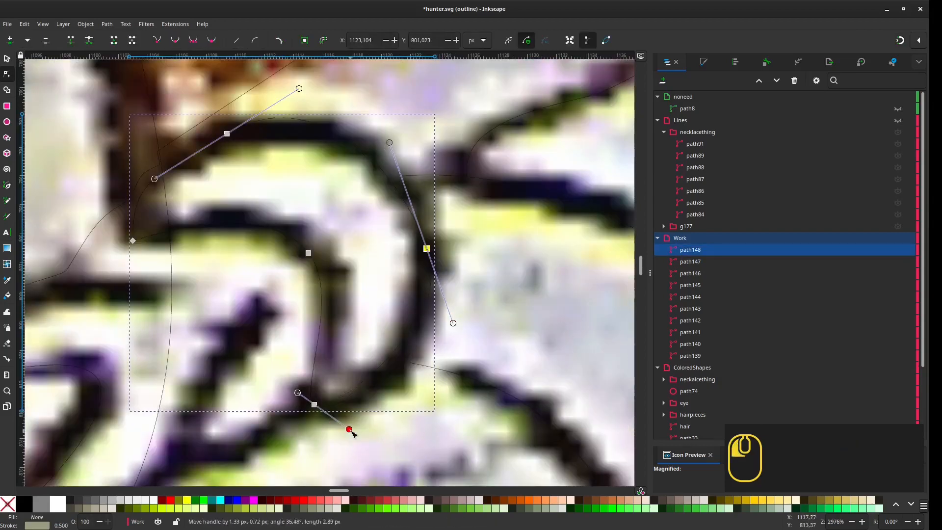
pyautogui.scroll(3, 351, 432)
pyautogui.hscroll(-3, 352, 432)
pyautogui.moveTo(359, 163); pyautogui.dragTo(387, 193)
pyautogui.moveTo(257, 294); pyautogui.dragTo(258, 284)
pyautogui.scroll(-1, 260, 294)
pyautogui.moveTo(265, 299); pyautogui.dragTo(336, 234)
# Step: Trace the short diagonal crease inside the knot and the curved line along its lower edge
pyautogui.press('b')
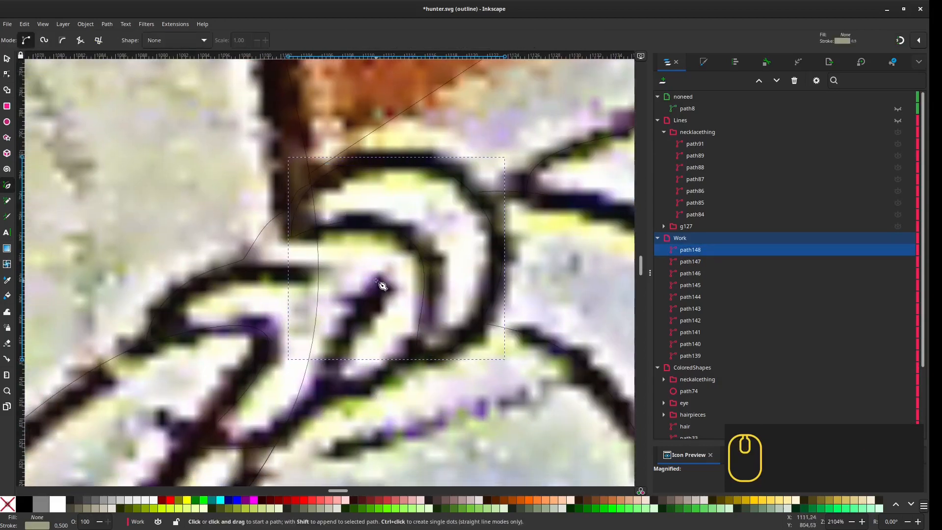
pyautogui.click(377, 283)
pyautogui.moveTo(160, 419); pyautogui.dragTo(29, 325)
pyautogui.press('Return')
pyautogui.click(417, 352)
pyautogui.moveTo(319, 389); pyautogui.dragTo(282, 385)
pyautogui.press('Return')
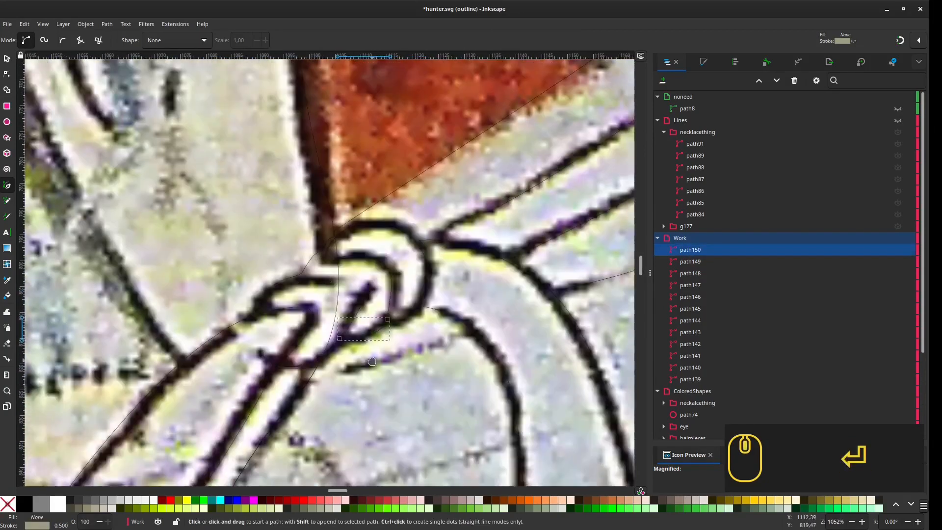
# Step: Trace the short upper edge on the left side of the knot and adjust its curve
pyautogui.click(333, 286)
pyautogui.click(281, 286)
pyautogui.press('Return')
pyautogui.press('n')
pyautogui.moveTo(360, 268); pyautogui.dragTo(364, 264)
pyautogui.moveTo(259, 274); pyautogui.dragTo(252, 277)
pyautogui.scroll(-9, 374, 265)
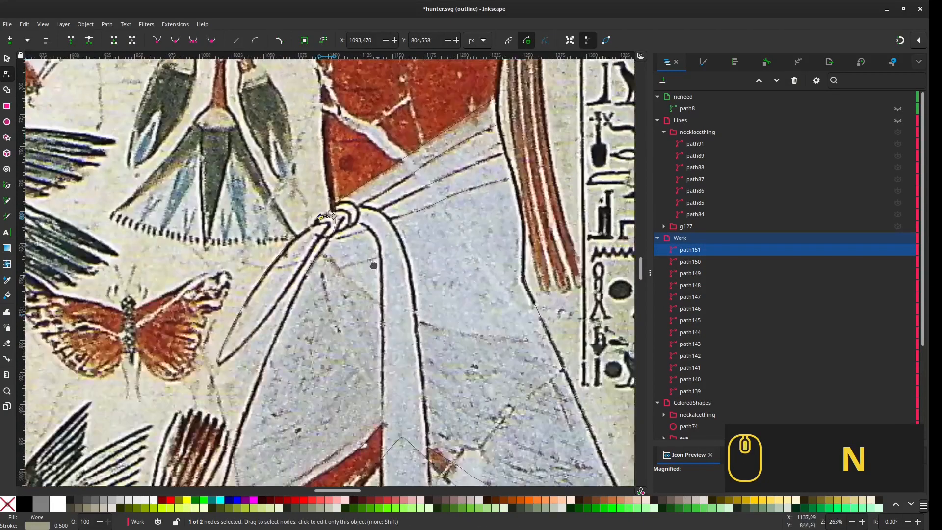
# Step: Switch the canvas back to normal display mode
pyautogui.click(43, 24)
pyautogui.moveTo(63, 66)
pyautogui.click(177, 65)
# Step: Group all the traced lines in the Work layer, from path151 through path139
pyautogui.keyDown('shift'); pyautogui.click(689, 391); pyautogui.keyUp('shift')
pyautogui.press('s')
pyautogui.hotkey('shift', 'g')
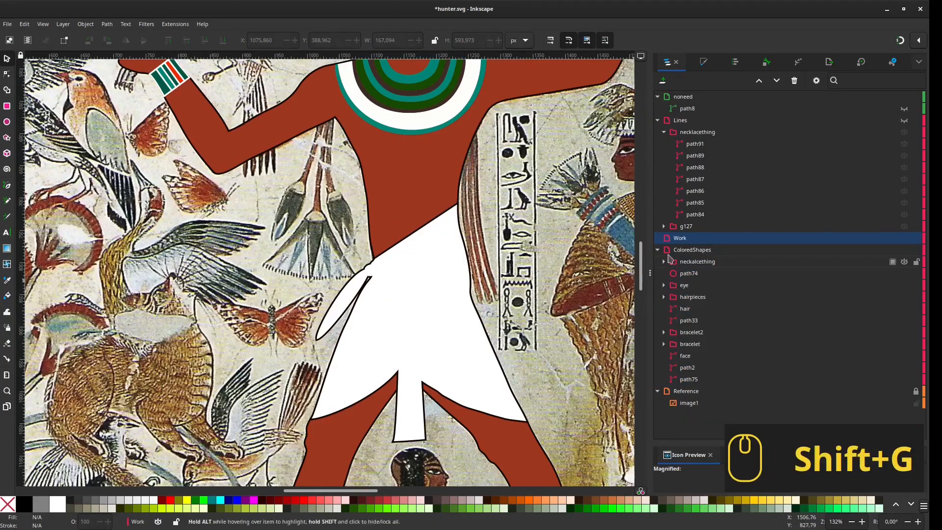
pyautogui.hotkey('ctrl', 'z')
pyautogui.click(690, 249)
pyautogui.keyDown('shift'); pyautogui.click(690, 391); pyautogui.keyUp('shift')
pyautogui.hotkey('ctrl', 'g')
# Step: Set the stroke width of the grouped lines to 5 and open their stroke paint settings
pyautogui.click(704, 62)
pyautogui.write('5')
pyautogui.click(712, 80)
pyautogui.scroll(1, 500, 346)
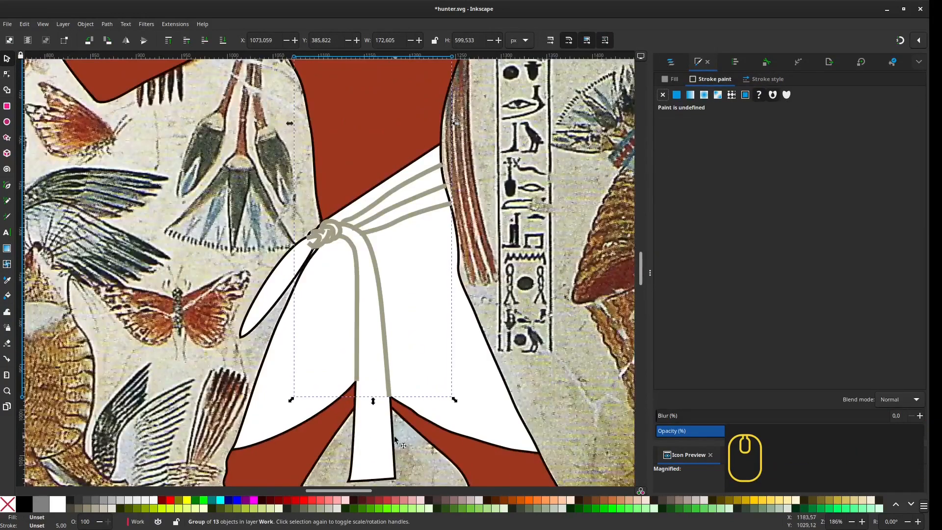
# Step: Give the whole g151 group of traced lines a flat stroke colour of 130700ff
pyautogui.click(417, 304)
pyautogui.moveTo(919, 378); pyautogui.dragTo(842, 381)
pyautogui.hotkey('ctrl', 'v')
pyautogui.doubleClick(383, 268)
pyautogui.click(671, 62)
pyautogui.click(383, 267)
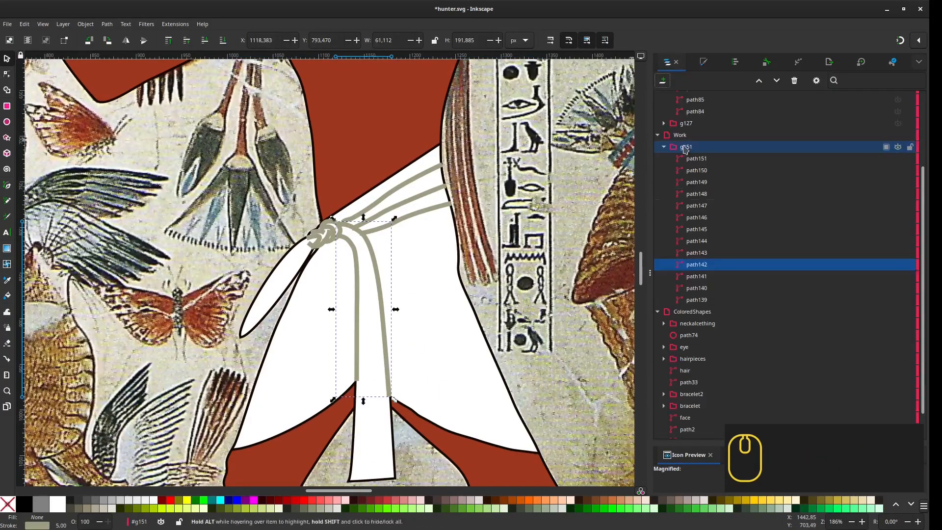
pyautogui.press('Escape')
pyautogui.click(699, 62)
pyautogui.scroll(-3, 445, 269)
pyautogui.click(420, 262)
pyautogui.click(437, 280)
pyautogui.click(420, 274)
pyautogui.scroll(1, 419, 274)
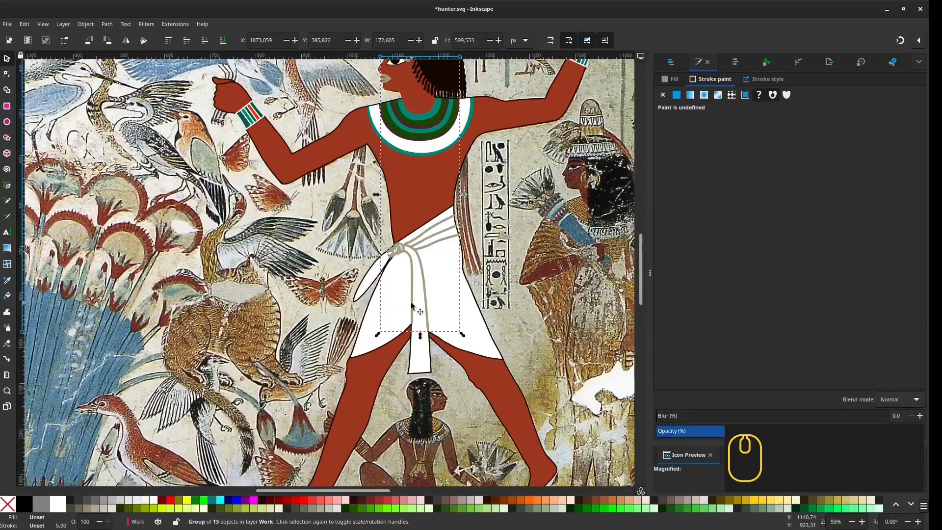
pyautogui.moveTo(417, 308); pyautogui.dragTo(424, 419)
pyautogui.click(677, 95)
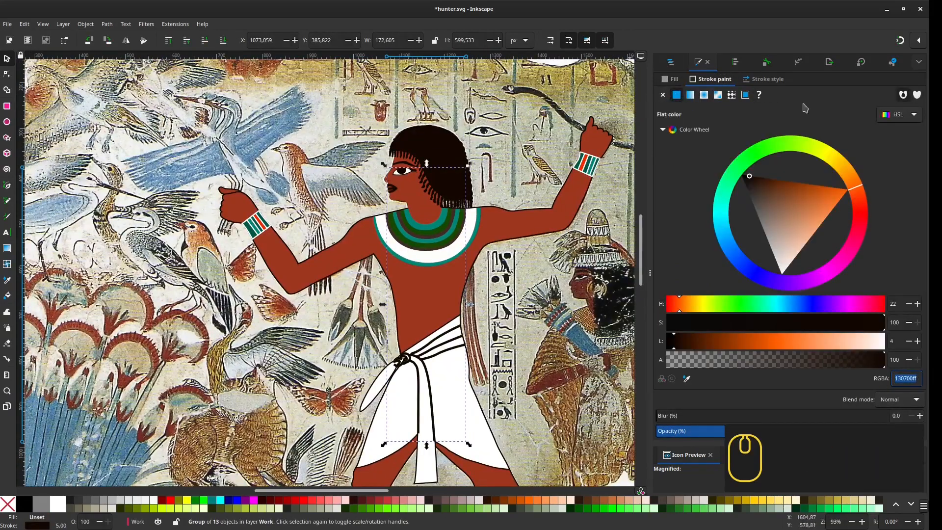
# Step: Set the stroke width of the grouped lines to 3 px
pyautogui.click(767, 79)
pyautogui.doubleClick(693, 98)
pyautogui.write('3')
pyautogui.press('Return')
pyautogui.press('Escape')
# Step: Adjust the lower ends of the two long sash lines to meet the corners of the kilt outline
pyautogui.moveTo(436, 442); pyautogui.dragTo(454, 354)
pyautogui.scroll(6, 469, 295)
pyautogui.click(461, 291)
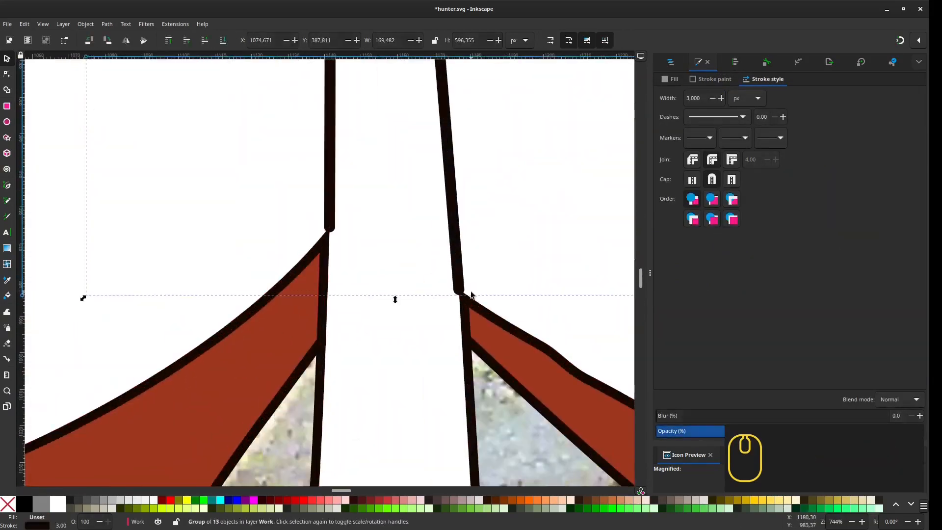
pyautogui.press('n')
pyautogui.click(465, 300)
pyautogui.moveTo(324, 244); pyautogui.dragTo(324, 244)
pyautogui.scroll(-5, 393, 314)
pyautogui.scroll(1, 490, 275)
pyautogui.click(463, 250)
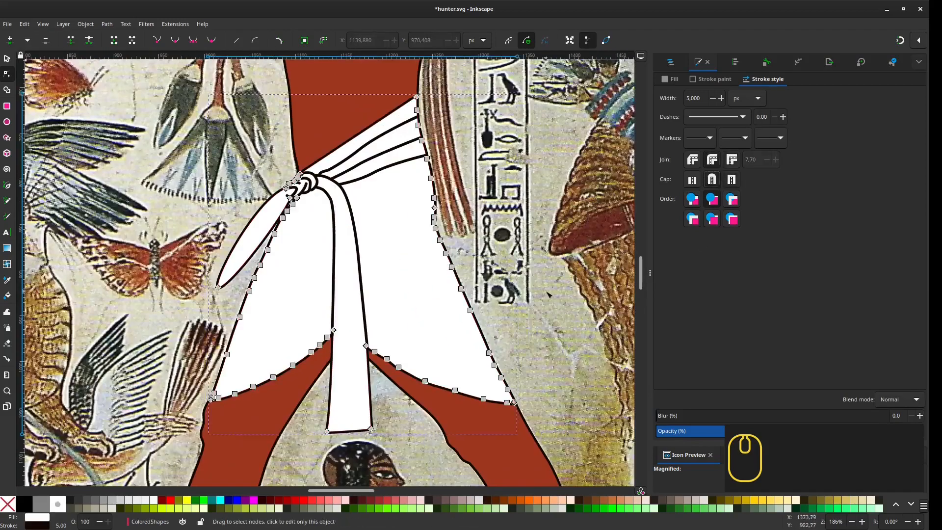
pyautogui.click(471, 247)
# Step: Reshape the curve under the knot and shift the outer end of the short line at the knot's upper edge
pyautogui.scroll(3, 338, 196)
pyautogui.moveTo(168, 237); pyautogui.dragTo(294, 274)
pyautogui.scroll(3, 393, 315)
pyautogui.click(315, 265)
pyautogui.moveTo(361, 314)
pyautogui.mouseDown()
pyautogui.moveTo(383, 336)
pyautogui.moveTo(381, 349)
pyautogui.mouseUp()
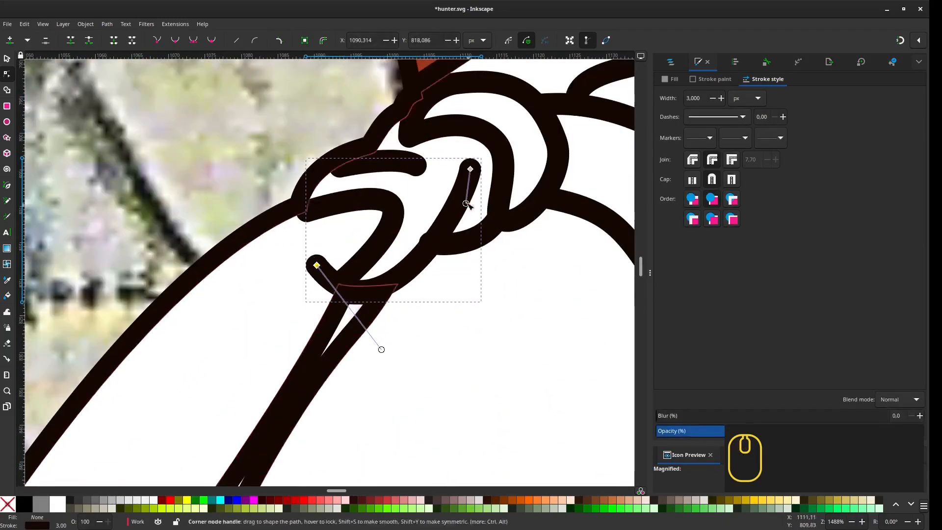
pyautogui.moveTo(467, 203); pyautogui.dragTo(455, 222)
pyautogui.click(363, 161)
pyautogui.moveTo(342, 167); pyautogui.dragTo(338, 164)
pyautogui.scroll(-2, 387, 306)
# Step: Take the two lip lines, path140 and path139, out of group g151 within the Work layer
pyautogui.scroll(-6, 437, 270)
pyautogui.scroll(4, 443, 73)
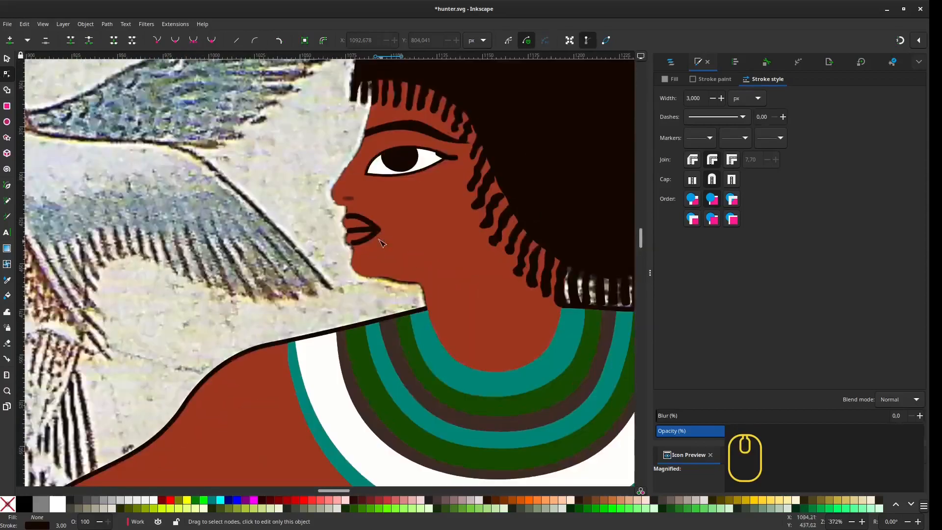
pyautogui.click(365, 230)
pyautogui.press('s')
pyautogui.click(366, 230)
pyautogui.doubleClick(366, 229)
pyautogui.moveTo(324, 204); pyautogui.dragTo(398, 258)
pyautogui.click(671, 62)
pyautogui.moveTo(702, 391)
pyautogui.mouseDown()
pyautogui.moveTo(719, 351)
pyautogui.moveTo(706, 408)
pyautogui.mouseUp()
pyautogui.click(448, 157)
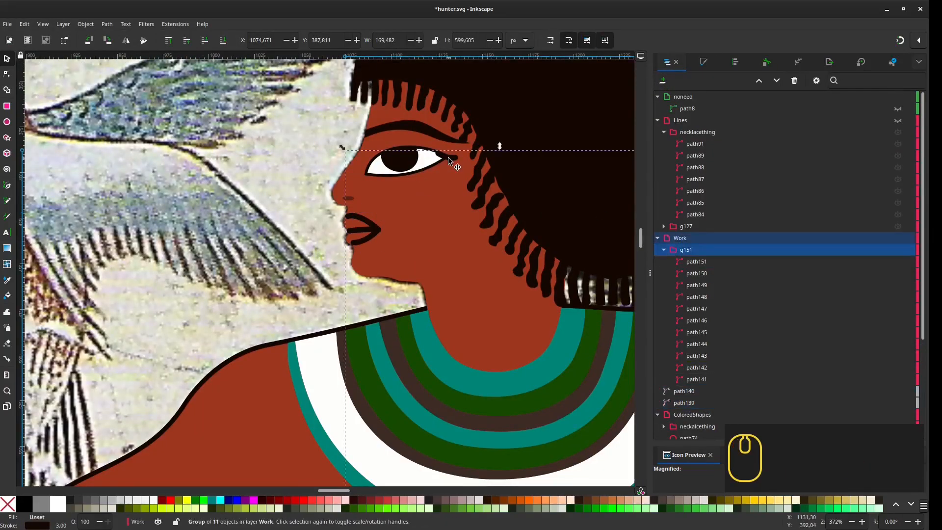
# Step: Take the eye corner line, path141, out of group g151 and move the group into the Lines layer
pyautogui.doubleClick(448, 157)
pyautogui.moveTo(690, 265); pyautogui.dragTo(693, 128)
pyautogui.keyDown('shift'); pyautogui.click(693, 289); pyautogui.keyUp('shift')
pyautogui.click(664, 170)
pyautogui.scroll(1, 721, 201)
pyautogui.scroll(-4, 482, 260)
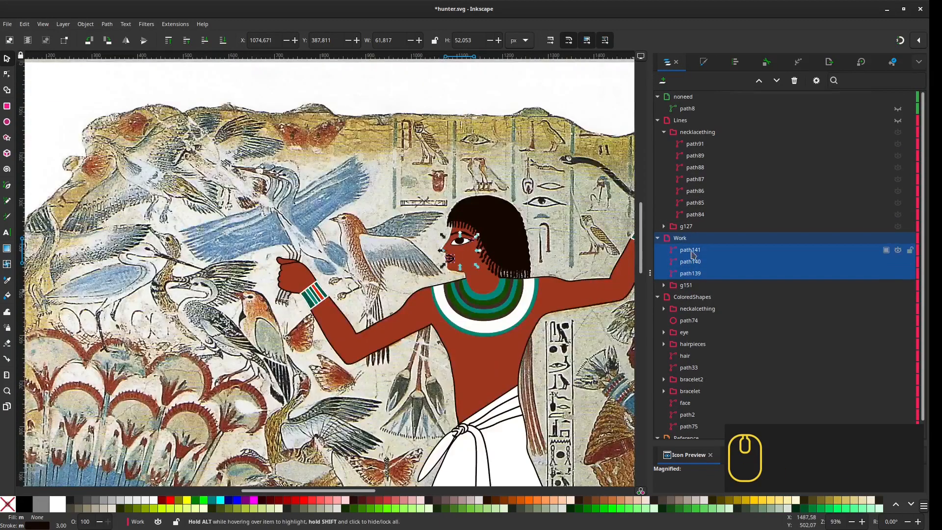
pyautogui.moveTo(687, 285); pyautogui.dragTo(688, 122)
# Step: Examine the stroke styles of the lip lines and the eye outline on the hunter's face
pyautogui.scroll(4, 510, 255)
pyautogui.scroll(-2, 332, 186)
pyautogui.click(300, 215)
pyautogui.hotkey('ctrl', 'shift', 'f')
pyautogui.scroll(1, 301, 216)
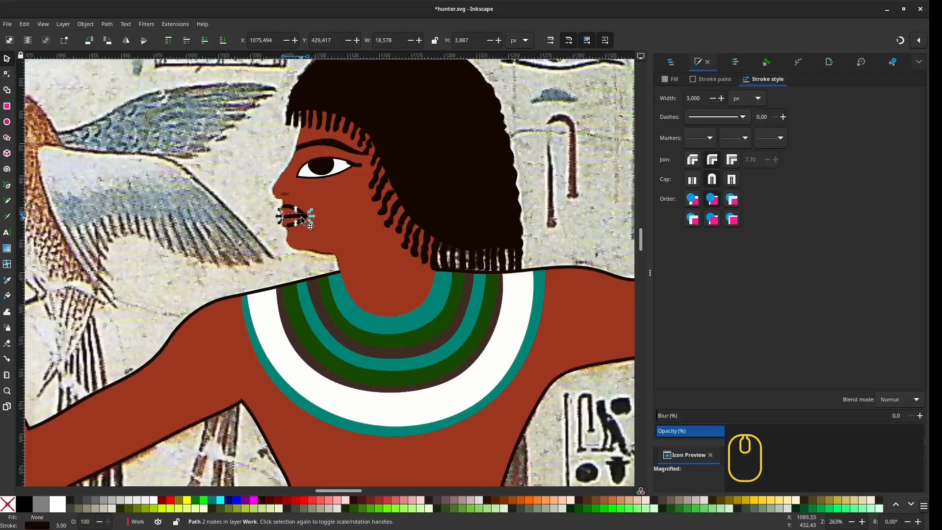
pyautogui.click(339, 172)
pyautogui.click(671, 62)
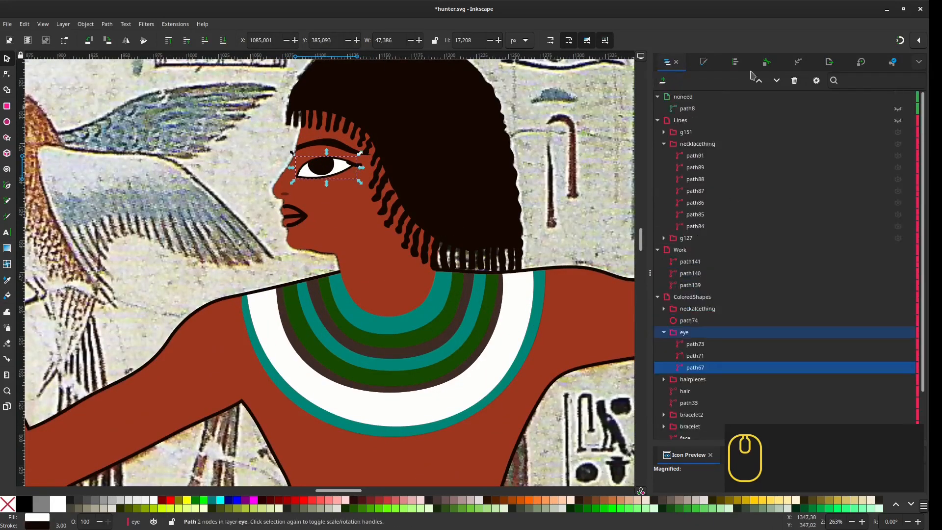
pyautogui.click(698, 62)
pyautogui.scroll(3, 707, 97)
pyautogui.click(295, 215)
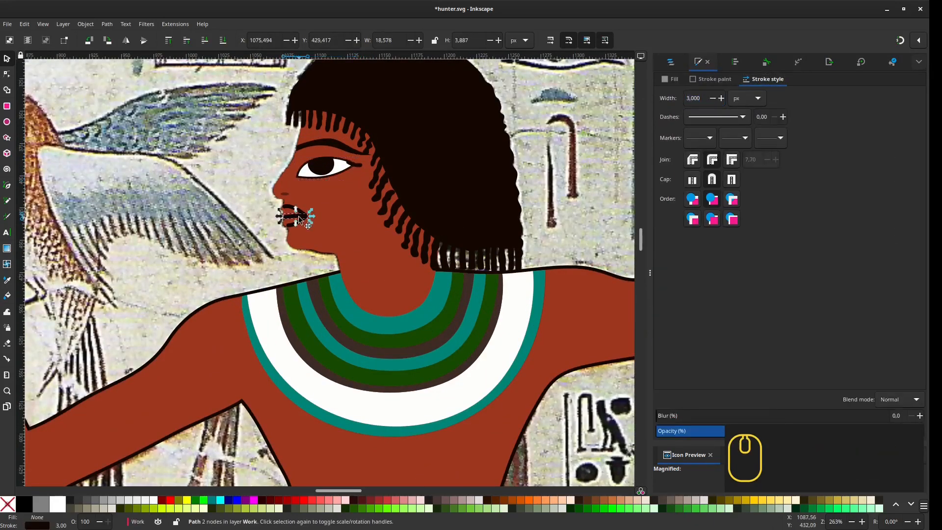
pyautogui.scroll(2, 295, 216)
pyautogui.scroll(-1, 320, 293)
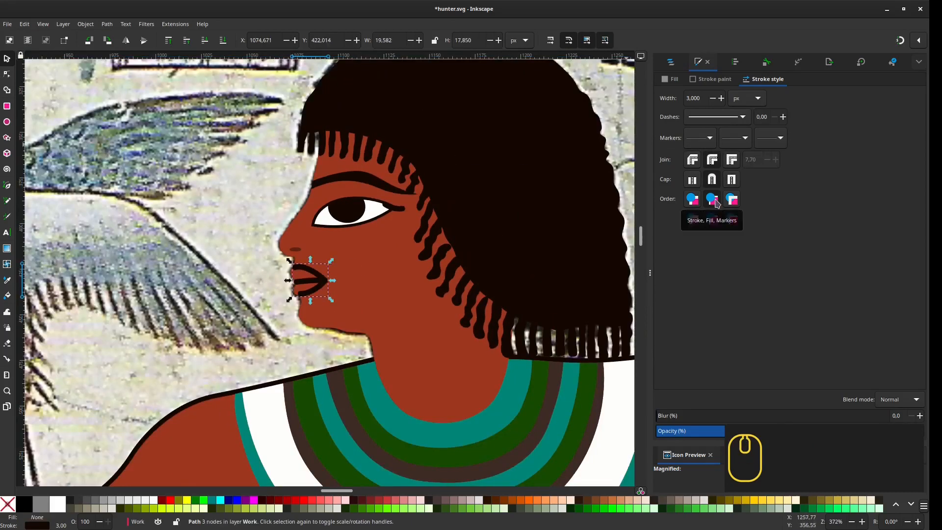
# Step: Give the face shape a flat-colour stroke
pyautogui.click(402, 289)
pyautogui.click(710, 79)
pyautogui.click(676, 95)
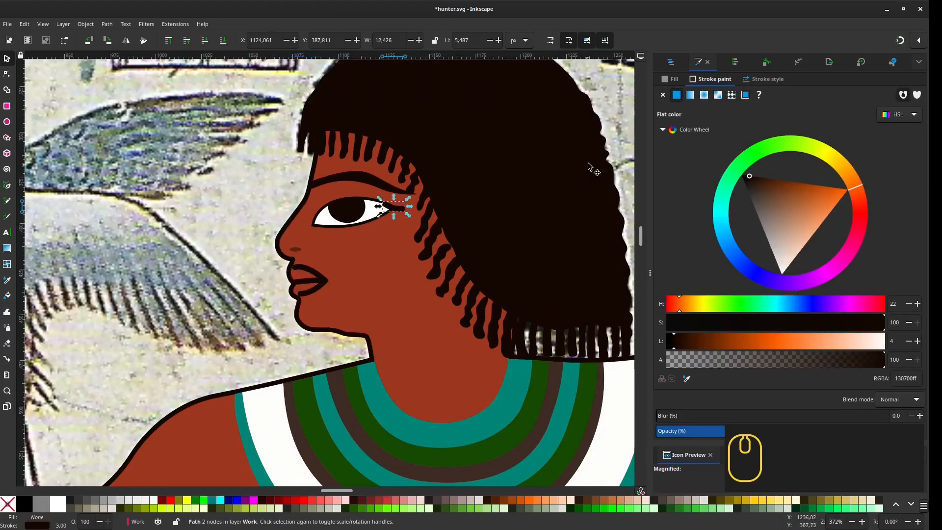
# Step: Try a thinner stroke on the short line at the outer corner of the eye, then delete that line
pyautogui.click(774, 81)
pyautogui.write('1')
pyautogui.press('Return')
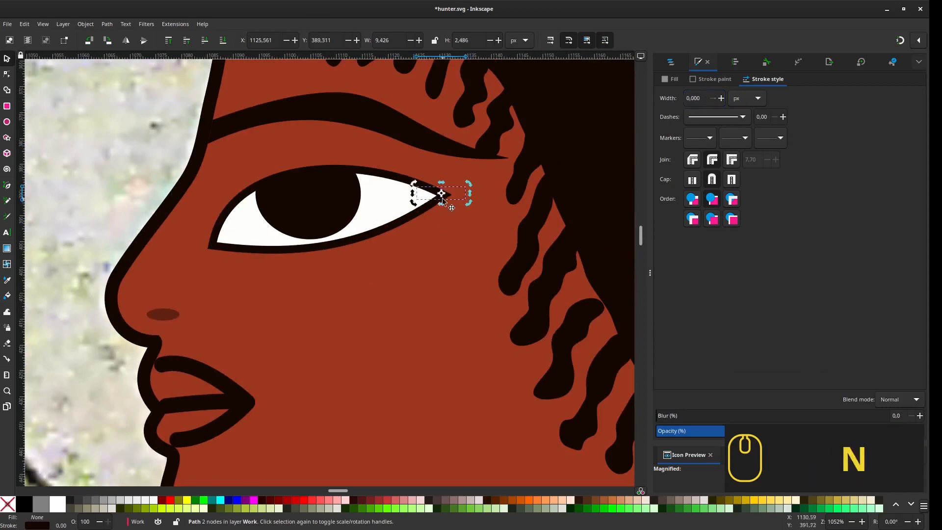
pyautogui.press('n')
pyautogui.click(441, 235)
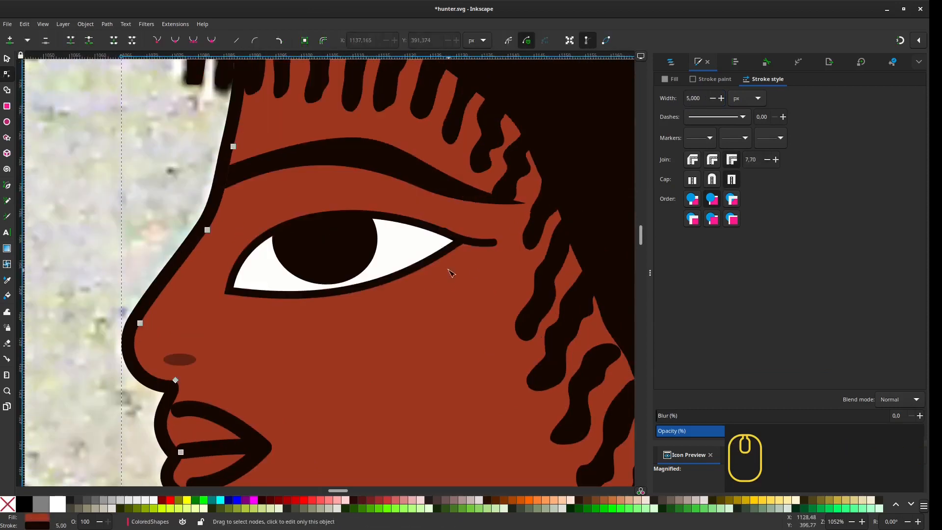
pyautogui.click(484, 240)
pyautogui.press('Delete')
# Step: Remove the stroke paint from the white eye shape in the eye group
pyautogui.press('s')
pyautogui.click(672, 63)
pyautogui.click(684, 280)
pyautogui.click(703, 62)
pyautogui.click(715, 81)
pyautogui.click(417, 248)
pyautogui.click(663, 96)
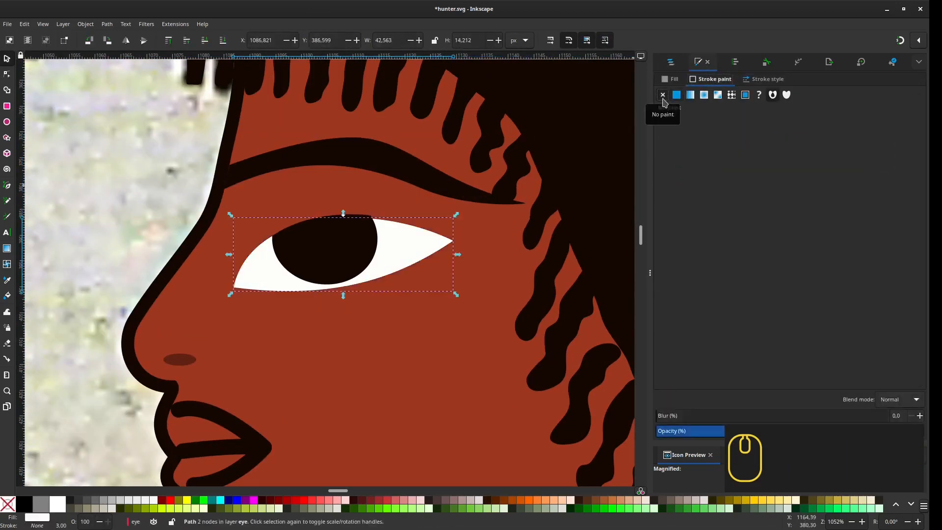
# Step: Duplicate the white eye shape, move the copy into the Work layer and give it a stroke without fill
pyautogui.click(671, 79)
pyautogui.click(670, 62)
pyautogui.hotkey('ctrl', 'd')
pyautogui.moveTo(695, 332); pyautogui.dragTo(687, 252)
pyautogui.click(687, 335)
pyautogui.click(690, 261)
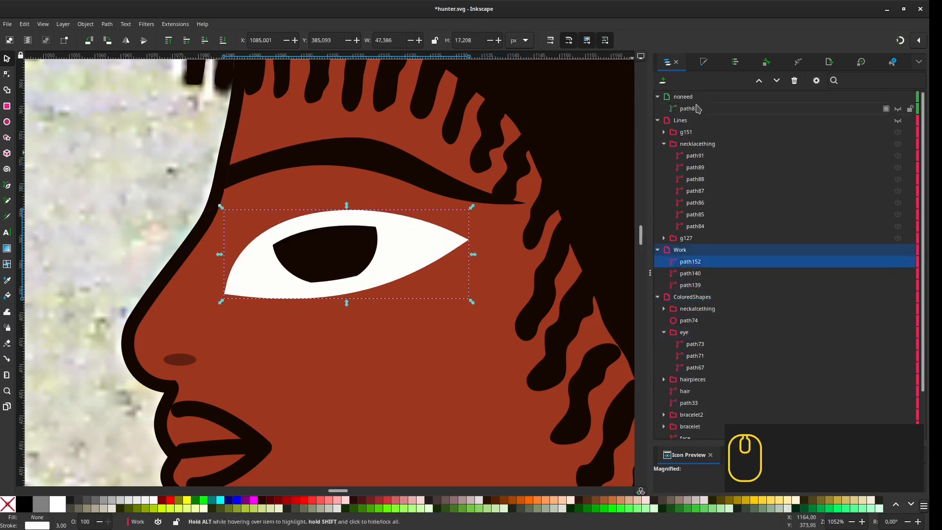
pyautogui.click(703, 62)
pyautogui.click(715, 79)
pyautogui.doubleClick(905, 379)
pyautogui.hotkey('ctrl', 'v')
# Step: Copy the mouth line's stroke colour code onto the duplicated eye outline in the Work layer
pyautogui.click(255, 439)
pyautogui.doubleClick(907, 379)
pyautogui.hotkey('ctrl', 'c')
pyautogui.click(671, 63)
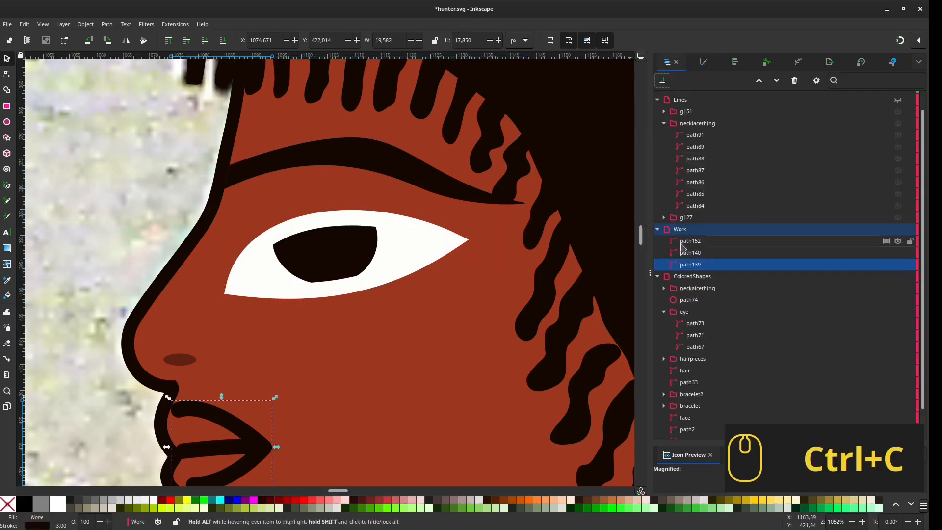
pyautogui.click(680, 244)
pyautogui.click(703, 63)
pyautogui.doubleClick(908, 379)
pyautogui.hotkey('ctrl', 'v')
# Step: Break the eye outline's path at its outer corner node
pyautogui.click(764, 79)
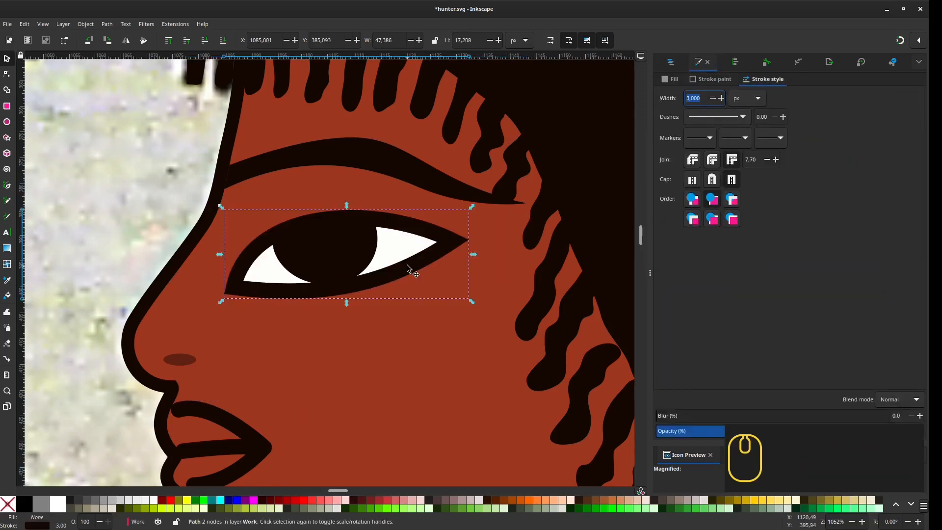
pyautogui.press('n')
pyautogui.hotkey('ctrl', 'z')
pyautogui.click(89, 40)
pyautogui.press('s')
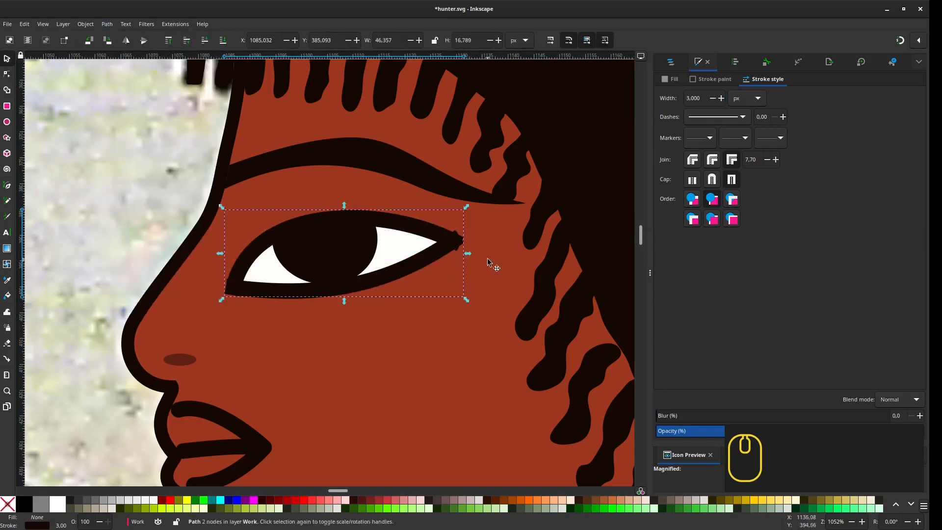
# Step: Extend the eye outline with the Pen tool by a short segment running outward from the outer corner
pyautogui.press('n')
pyautogui.click(452, 241)
pyautogui.press('b')
pyautogui.click(453, 241)
pyautogui.moveTo(483, 244); pyautogui.dragTo(517, 244)
# Step: Set the stroke width of the eye outline to 2 px
pyautogui.click(6, 58)
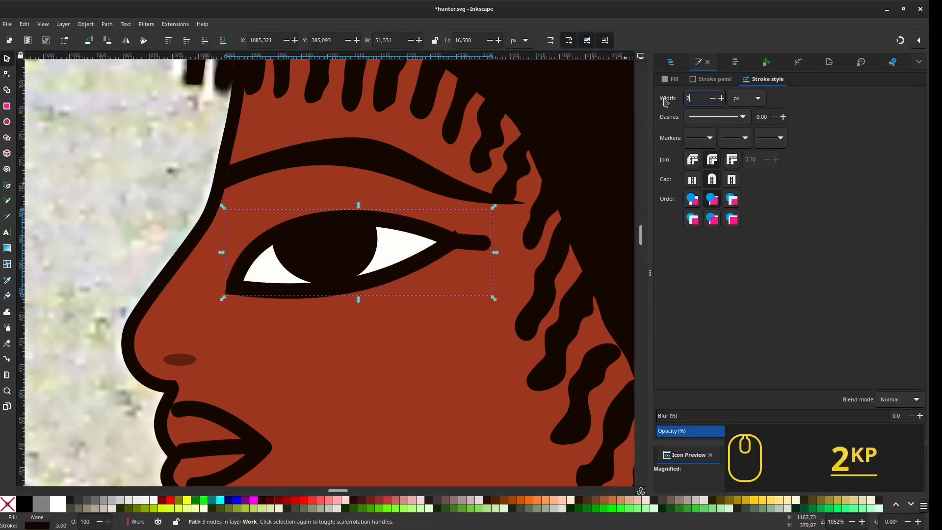
pyautogui.press('Return')
pyautogui.scroll(1, 589, 196)
# Step: Refine the end node and handle of the eye-corner extension, using outline display mode, and return to normal display
pyautogui.press('n')
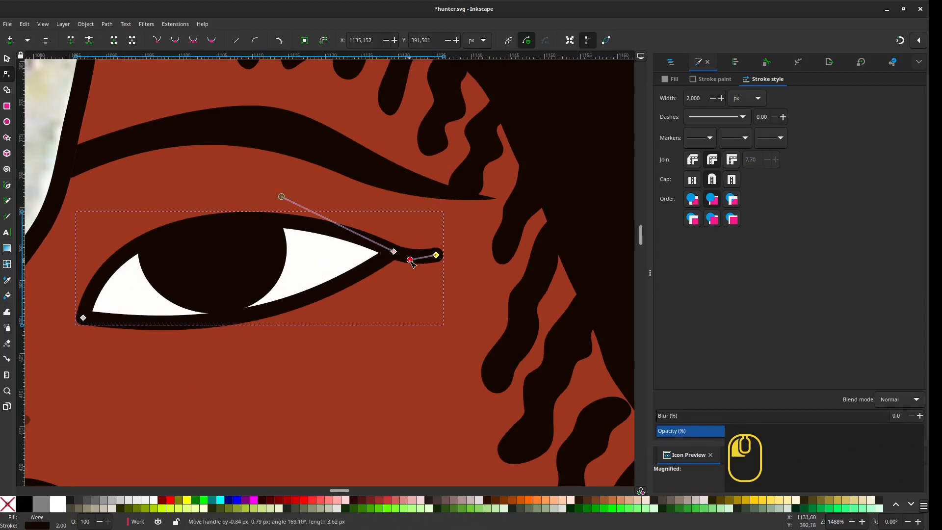
pyautogui.click(42, 24)
pyautogui.moveTo(66, 60)
pyautogui.click(170, 71)
pyautogui.moveTo(436, 255); pyautogui.dragTo(442, 256)
pyautogui.moveTo(416, 262); pyautogui.dragTo(412, 256)
pyautogui.click(7, 58)
pyautogui.click(43, 24)
pyautogui.click(176, 61)
# Step: Set the stroke width of the mouth lines to 2 px
pyautogui.scroll(-4, 361, 229)
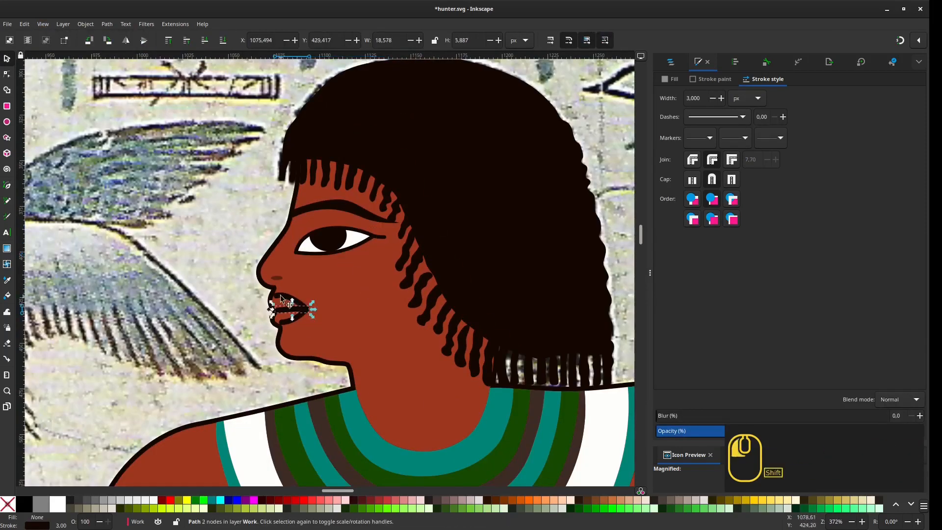
pyautogui.write('2')
pyautogui.press('KP_Enter')
# Step: Move the lip outline's nodes to meet the face contour, undoing the misplaced moves
pyautogui.scroll(4, 281, 298)
pyautogui.press('n')
pyautogui.moveTo(376, 357); pyautogui.dragTo(374, 359)
pyautogui.hotkey('ctrl', 'z')
pyautogui.hotkey('ctrl', 'z')
pyautogui.hotkey('ctrl', 'z')
pyautogui.hotkey('ctrl', 'z')
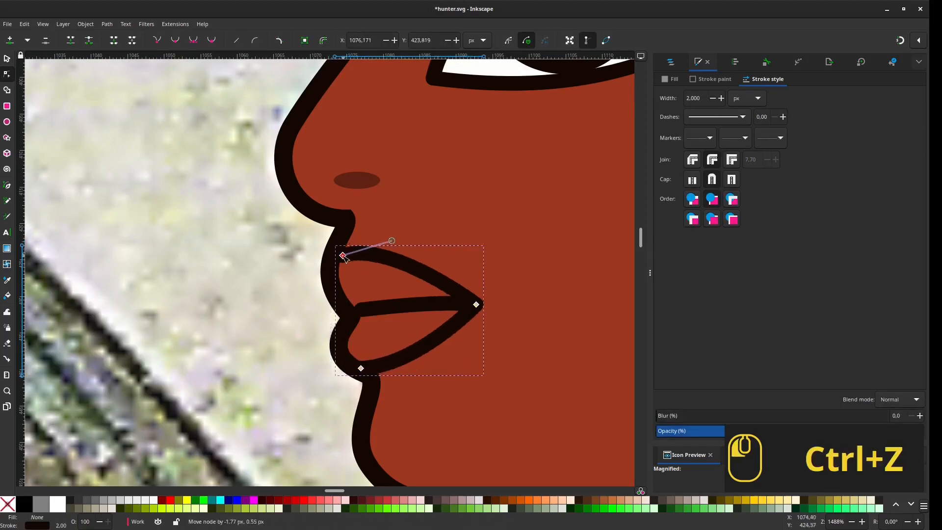
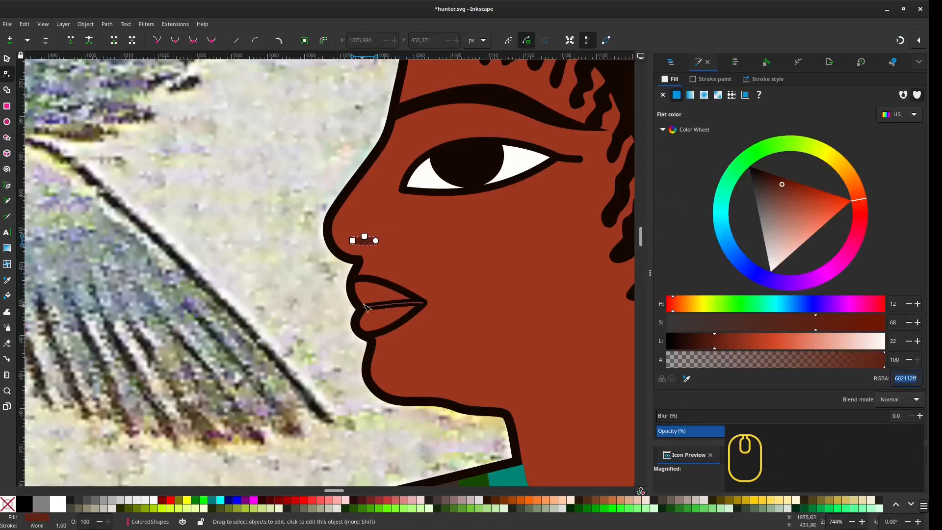
# Step: Set the stroke colour of the mouth lines to 602112ff, matching the nostril
pyautogui.click(365, 304)
pyautogui.click(715, 79)
pyautogui.moveTo(917, 378); pyautogui.dragTo(849, 380)
pyautogui.write('602112ff')
pyautogui.press('Return')
pyautogui.scroll(-2, 288, 292)
# Step: Duplicate the face shape and move the copy out of ColoredShapes into the Lines layer
pyautogui.click(671, 62)
pyautogui.scroll(3, 712, 172)
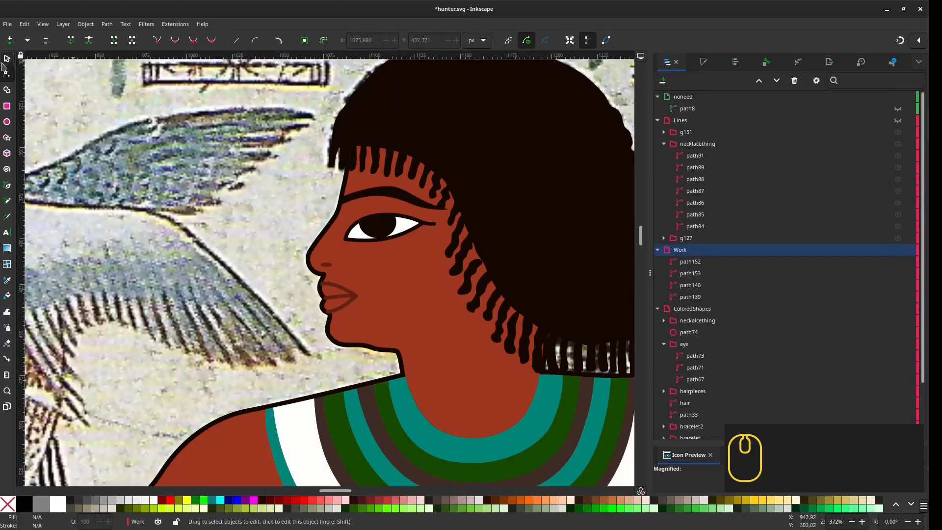
pyautogui.click(7, 60)
pyautogui.click(326, 235)
pyautogui.hotkey('ctrl', 'd')
pyautogui.moveTo(691, 265); pyautogui.dragTo(690, 119)
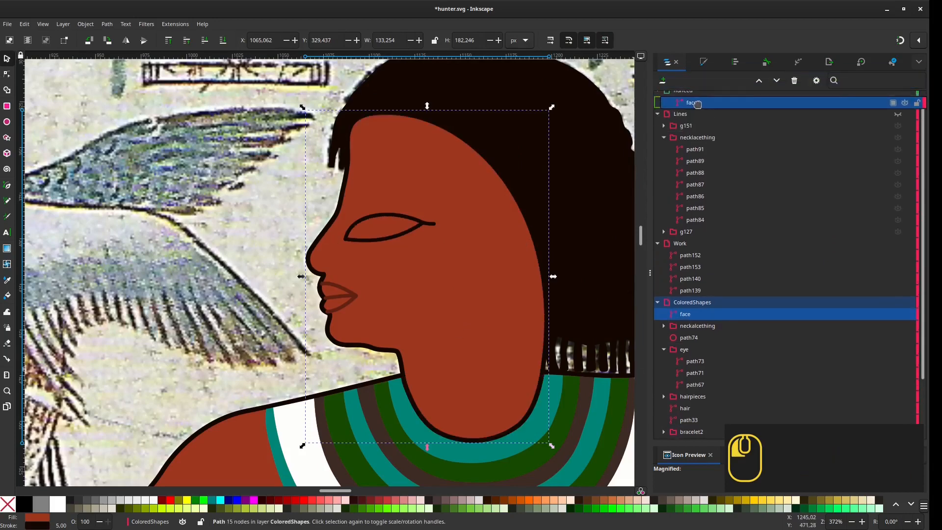
# Step: Remove the stroke paint from the original face shape in the ColoredShapes layer
pyautogui.scroll(-3, 689, 294)
pyautogui.click(687, 387)
pyautogui.click(703, 62)
pyautogui.click(661, 96)
# Step: Make the duplicated face in the Lines layer an unfilled outline with stroke colour 130700ff
pyautogui.click(668, 62)
pyautogui.click(685, 132)
pyautogui.click(704, 62)
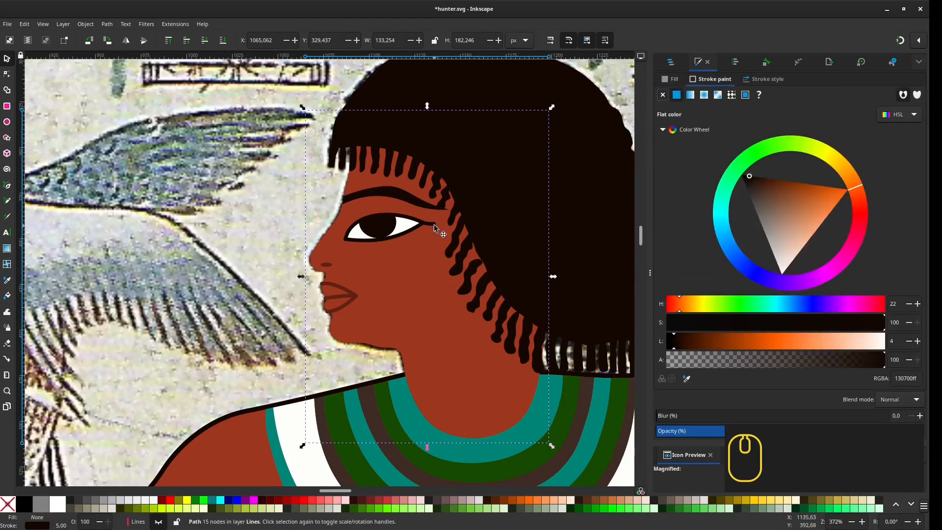
pyautogui.hotkey('ctrl', 'c')
pyautogui.hotkey('ctrl', 'v')
pyautogui.click(670, 79)
pyautogui.click(763, 79)
pyautogui.scroll(-2, 441, 253)
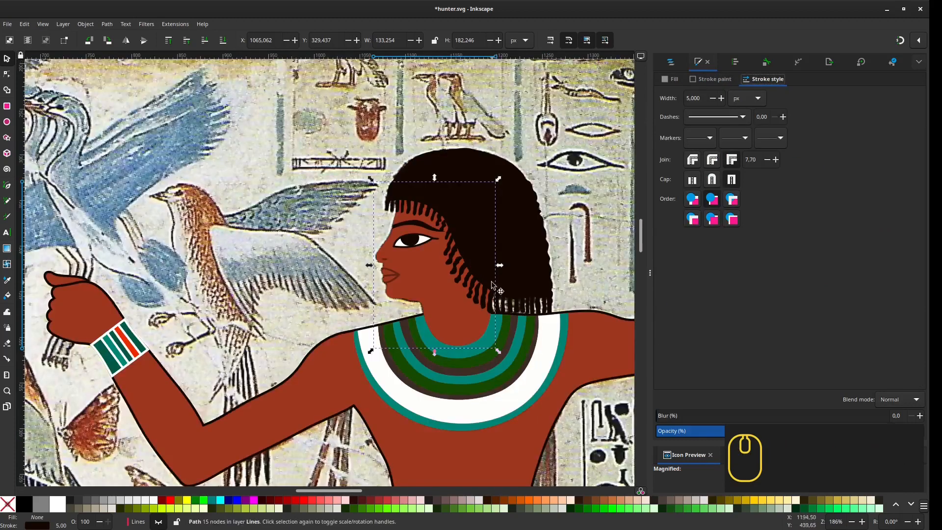
# Step: Move the duplicated face outline from the Lines layer into the Work layer
pyautogui.click(671, 62)
pyautogui.moveTo(692, 132); pyautogui.dragTo(690, 264)
pyautogui.click(704, 62)
pyautogui.scroll(1, 550, 342)
pyautogui.click(711, 79)
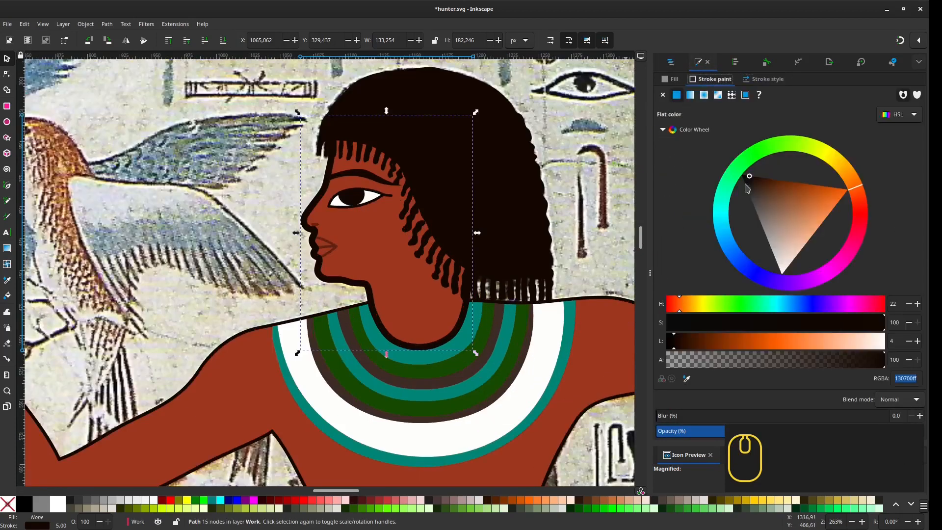
# Step: Set the face outline's stroke width to 2.5 px with round joins and round caps
pyautogui.click(763, 79)
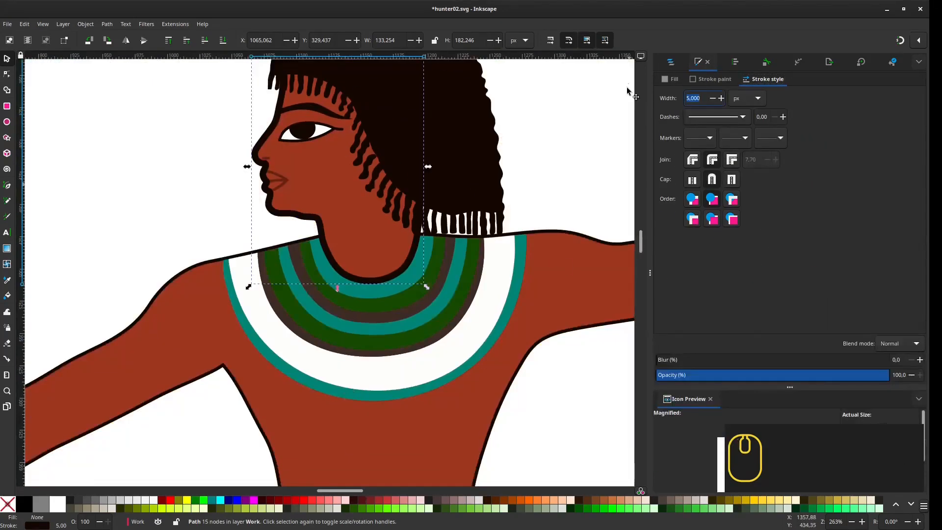
pyautogui.scroll(5, 294, 274)
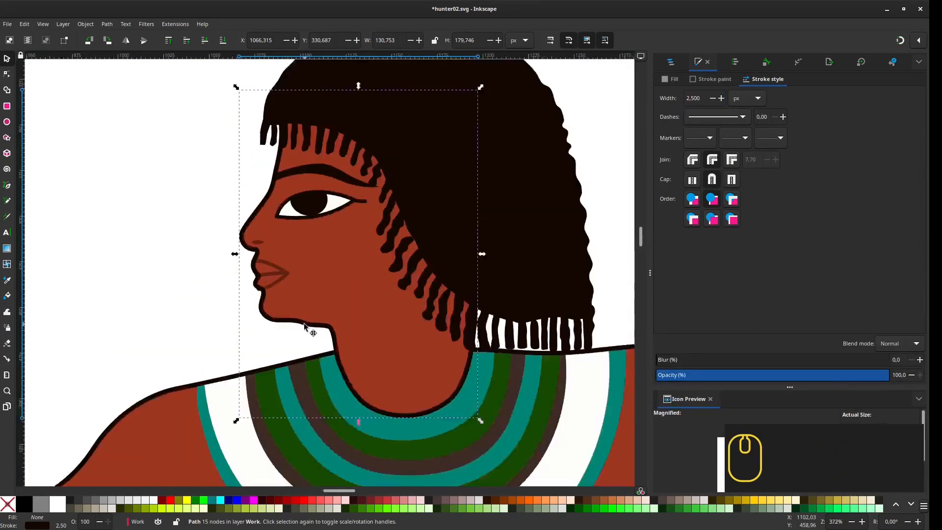
pyautogui.press('n')
pyautogui.click(244, 206)
pyautogui.scroll(-7, 236, 260)
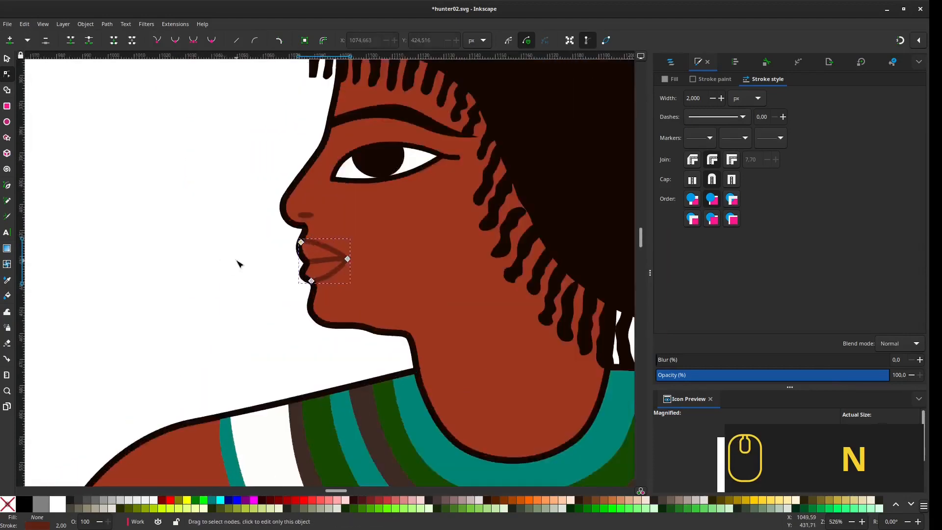
# Step: Set the stroke width of the skirt lines in the Lines layer to 2.5 px
pyautogui.click(670, 62)
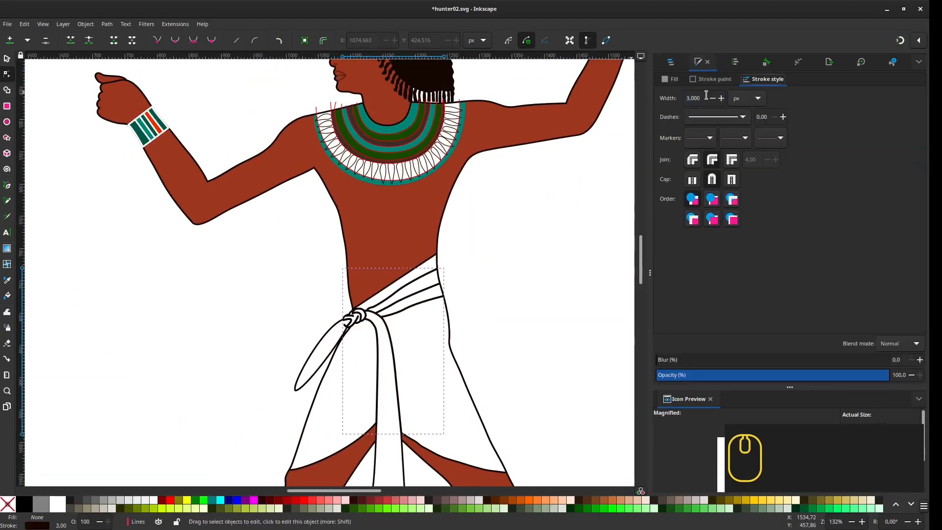
pyautogui.scroll(5, 579, 301)
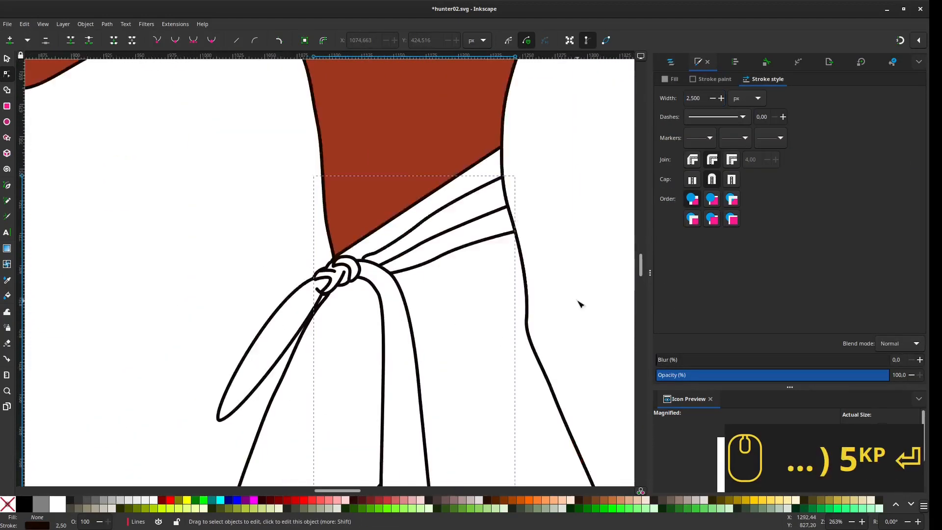
pyautogui.press('5')
pyautogui.scroll(5, 542, 379)
pyautogui.moveTo(543, 379); pyautogui.dragTo(541, 403)
# Step: Collapse the ColoredShapes layer and show the Reference layer
pyautogui.click(670, 62)
pyautogui.click(658, 238)
pyautogui.click(905, 250)
# Step: Compare the necklace lines with the reference image in outline display mode and return to normal display
pyautogui.click(42, 24)
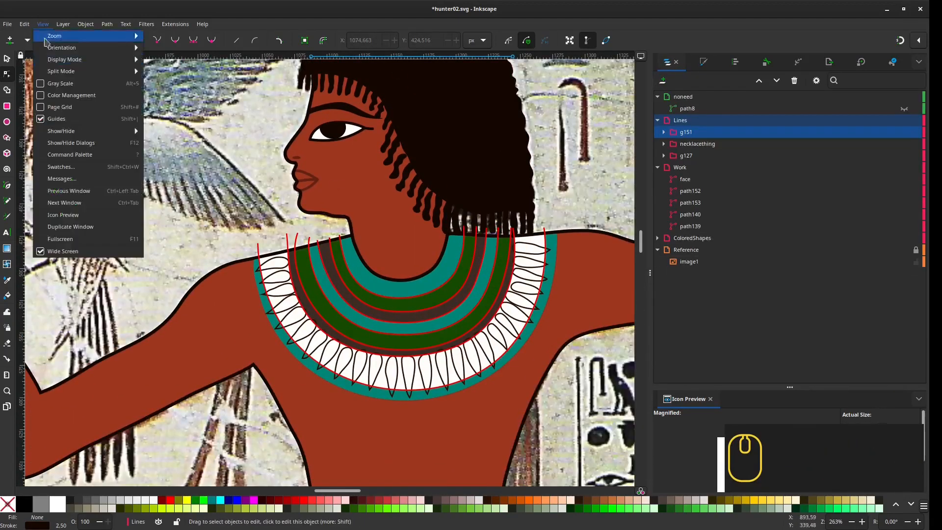
pyautogui.moveTo(64, 59)
pyautogui.click(161, 71)
pyautogui.scroll(1, 188, 173)
pyautogui.scroll(-3, 196, 182)
pyautogui.hscroll(6, 196, 182)
pyautogui.click(664, 144)
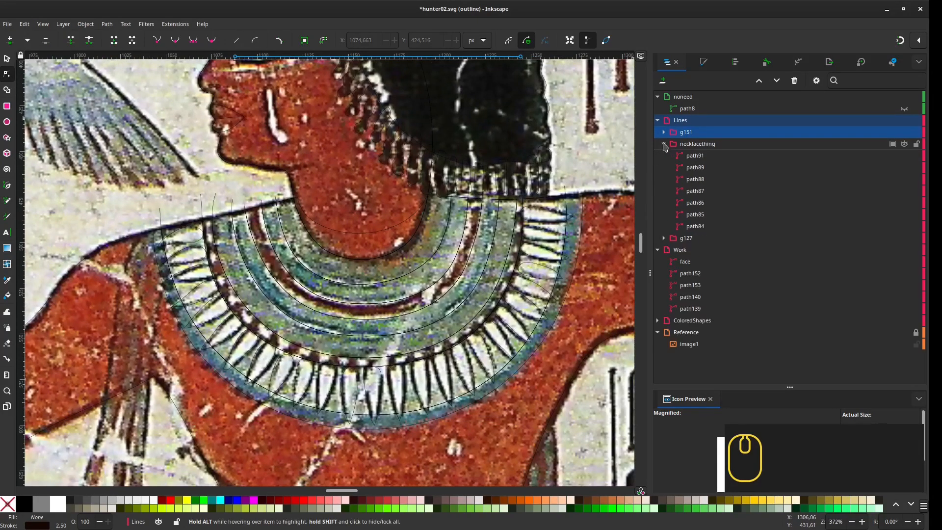
pyautogui.click(43, 24)
pyautogui.moveTo(64, 60)
pyautogui.click(161, 59)
# Step: Hide the ColoredShapes and Lines layers
pyautogui.scroll(-1, 561, 372)
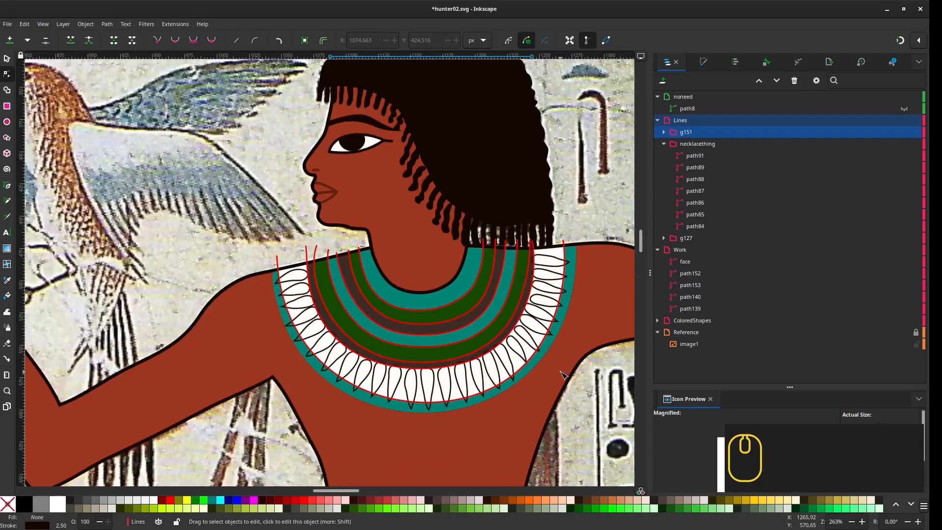
pyautogui.scroll(1, 561, 371)
pyautogui.scroll(-2, 560, 372)
pyautogui.click(904, 320)
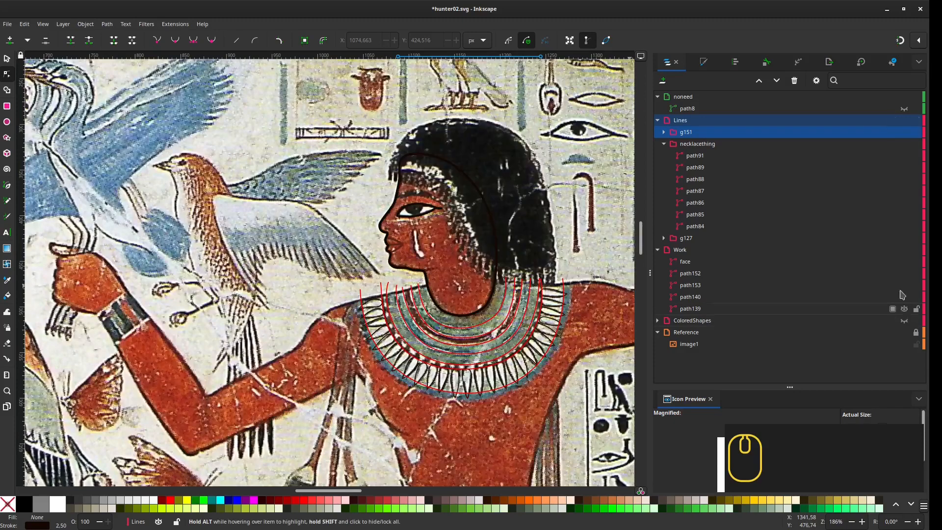
pyautogui.click(904, 120)
# Step: Group the eye line paths and the mouth line paths separately and move both groups into the Lines layer
pyautogui.click(698, 273)
pyautogui.keyDown('ctrl'); pyautogui.click(697, 285); pyautogui.keyUp('ctrl')
pyautogui.hotkey('ctrl', 'g')
pyautogui.click(692, 285)
pyautogui.keyDown('ctrl'); pyautogui.click(691, 297); pyautogui.keyUp('ctrl')
pyautogui.hotkey('ctrl', 'g')
pyautogui.keyDown('ctrl'); pyautogui.click(689, 273); pyautogui.keyUp('ctrl')
pyautogui.moveTo(688, 275); pyautogui.dragTo(692, 126)
# Step: Draw a short jaw line above the neck with the Pen tool and move it with the face outline into the Lines layer
pyautogui.scroll(3, 441, 269)
pyautogui.press('b')
pyautogui.moveTo(420, 275)
pyautogui.mouseDown()
pyautogui.moveTo(446, 320)
pyautogui.moveTo(410, 322)
pyautogui.mouseUp()
pyautogui.click(680, 285)
pyautogui.click(456, 313)
pyautogui.press('Return')
pyautogui.press('n')
pyautogui.moveTo(690, 297); pyautogui.dragTo(691, 137)
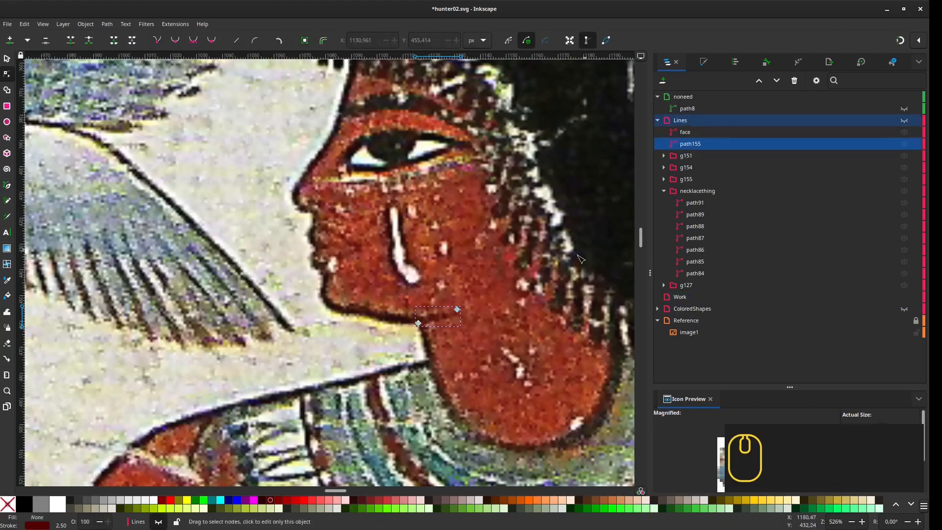
# Step: Collapse the Lines layer and make the Work layer the active drawing layer
pyautogui.scroll(-2, 565, 270)
pyautogui.moveTo(565, 270); pyautogui.dragTo(502, 81)
pyautogui.scroll(1, 544, 250)
pyautogui.moveTo(545, 250); pyautogui.dragTo(500, 355)
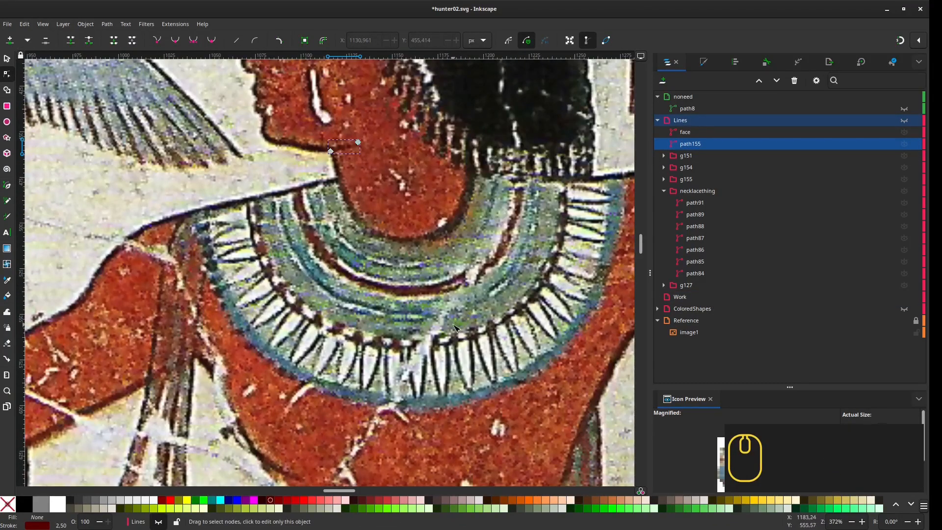
pyautogui.scroll(-2, 383, 326)
pyautogui.moveTo(383, 326); pyautogui.dragTo(553, 178)
pyautogui.scroll(1, 554, 178)
pyautogui.click(657, 120)
pyautogui.click(681, 132)
pyautogui.scroll(1, 432, 305)
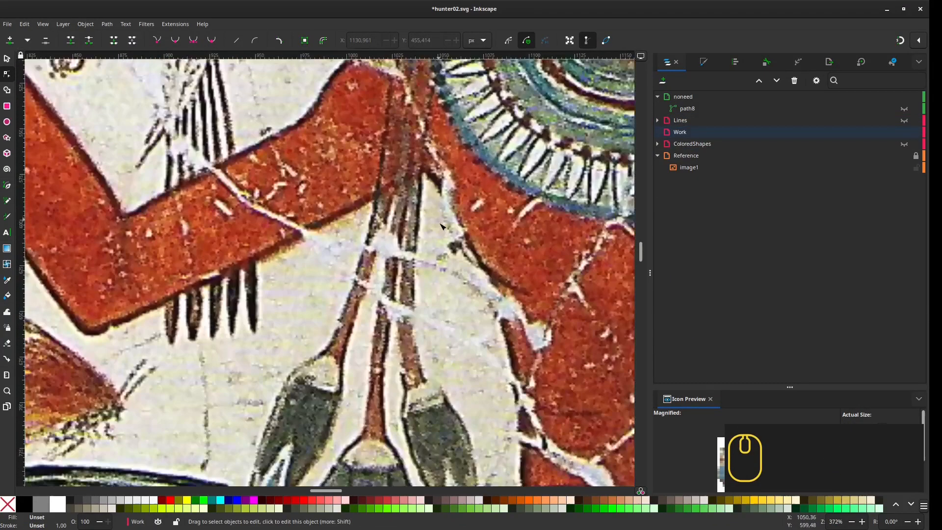
# Step: Trace a freehand Pencil line along the flower stem hanging from the shoulder and set its stroke width to 0.5 px
pyautogui.scroll(-1, 452, 296)
pyautogui.moveTo(453, 296); pyautogui.dragTo(499, 337)
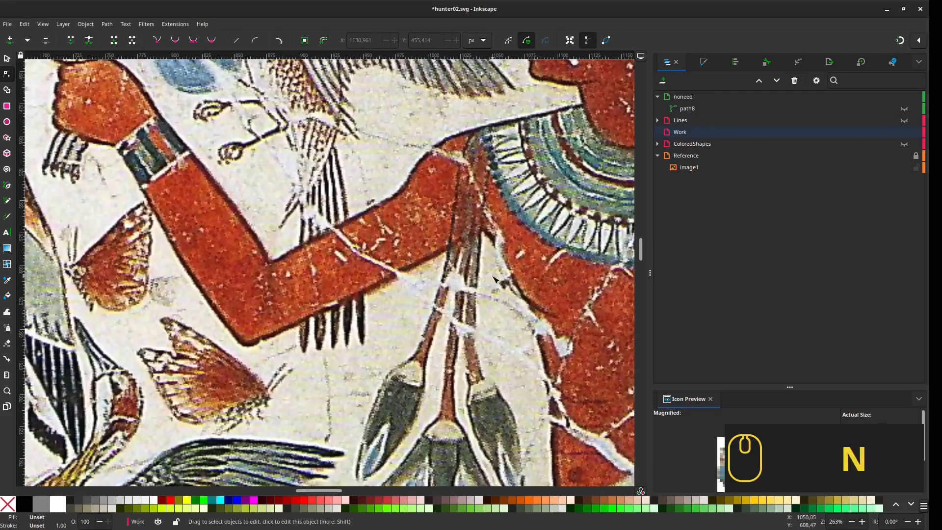
pyautogui.press('p')
pyautogui.moveTo(490, 163); pyautogui.dragTo(474, 284)
pyautogui.hotkey('ctrl', 'shift', 'f')
pyautogui.write('.5')
pyautogui.press('Return')
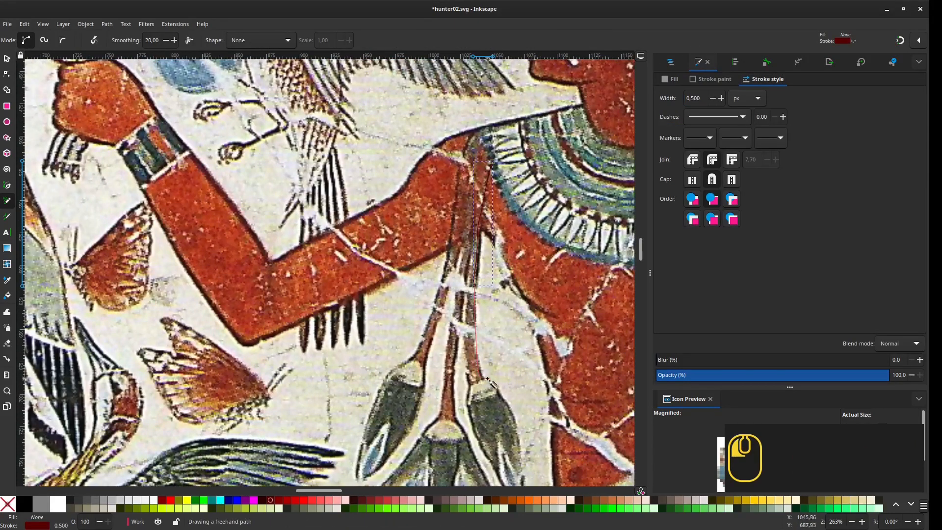
pyautogui.moveTo(487, 379); pyautogui.dragTo(519, 429)
pyautogui.moveTo(520, 431); pyautogui.dragTo(548, 241)
pyautogui.moveTo(493, 161); pyautogui.dragTo(493, 137)
pyautogui.moveTo(493, 138); pyautogui.dragTo(495, 314)
pyautogui.moveTo(496, 314); pyautogui.dragTo(493, 255)
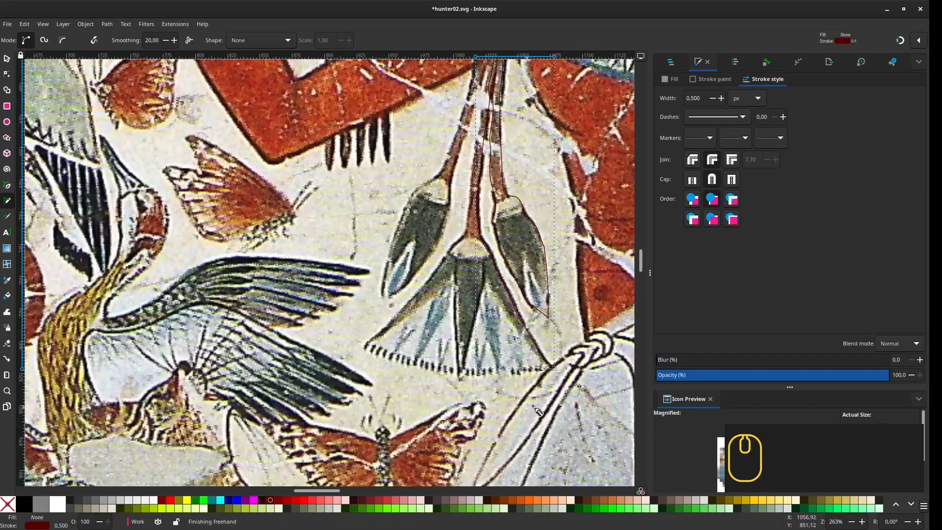
pyautogui.hotkey('ctrl', 'z')
pyautogui.press('b')
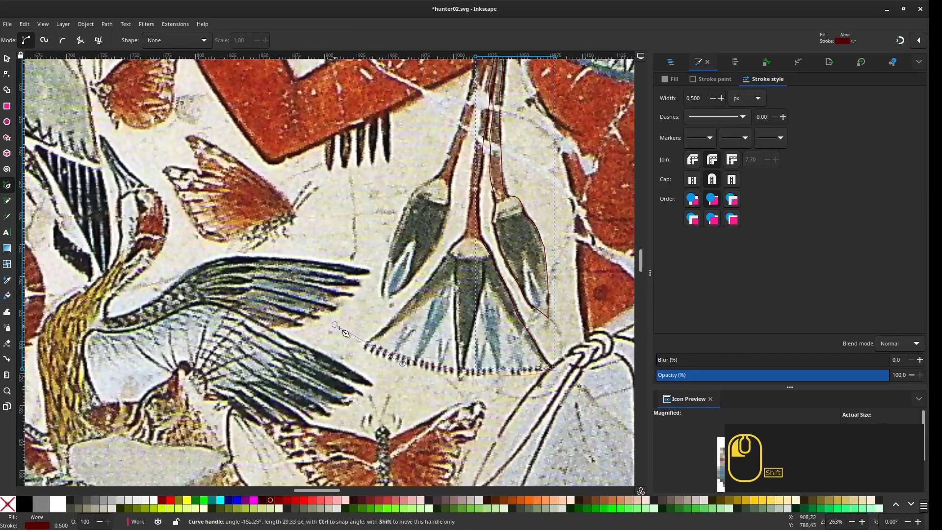
pyautogui.press('p')
pyautogui.moveTo(467, 230); pyautogui.dragTo(484, 147)
pyautogui.press('Delete')
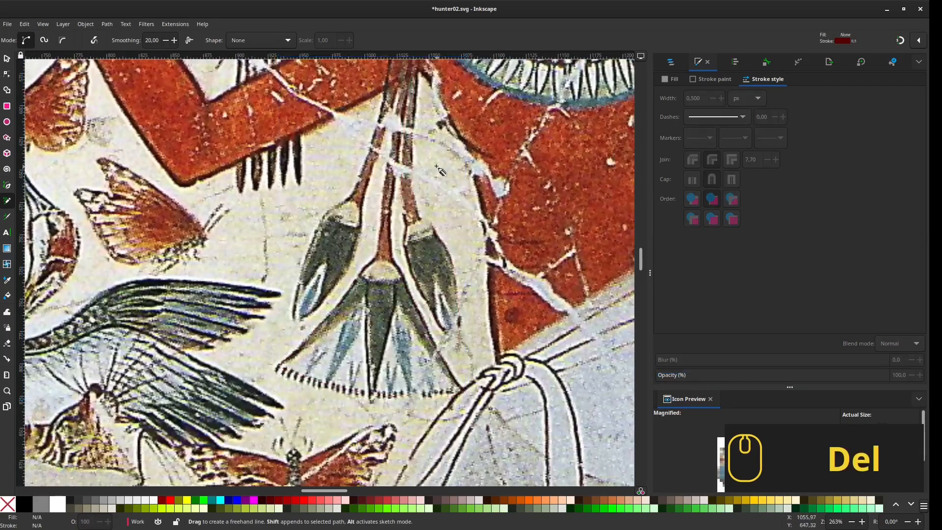
# Step: Draw a Pen path around the central open flower and the bud beside the torso, following both stems up to the shoulder
pyautogui.press('b')
pyautogui.moveTo(423, 126); pyautogui.dragTo(425, 146)
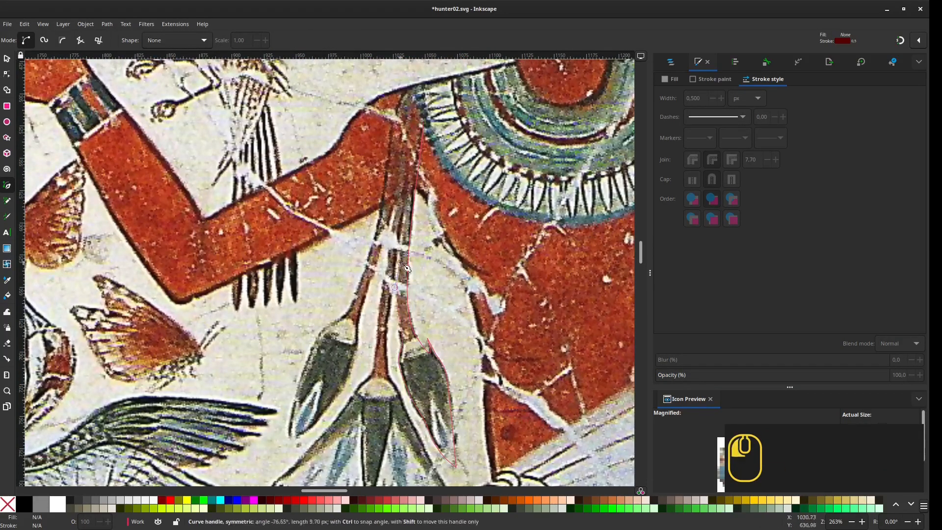
pyautogui.click(387, 384)
pyautogui.scroll(-8, 402, 319)
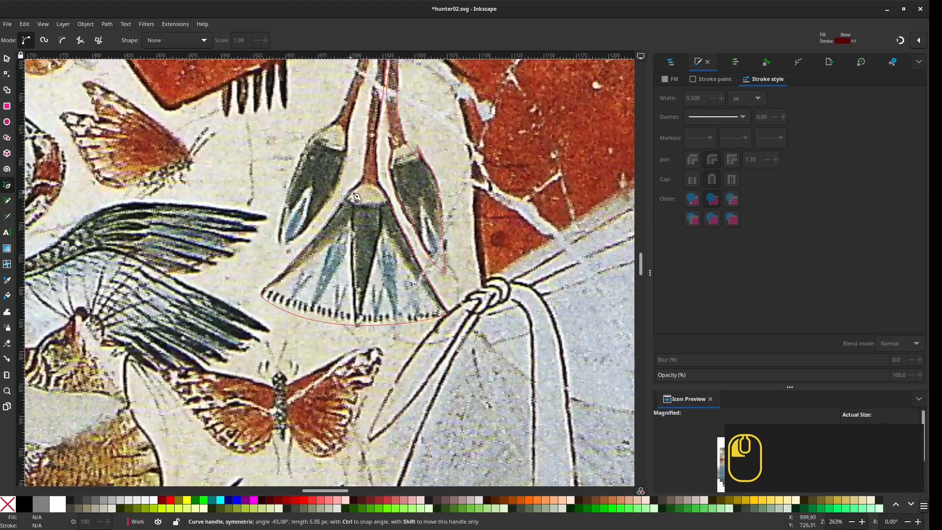
pyautogui.moveTo(350, 191); pyautogui.dragTo(351, 190)
pyautogui.click(362, 180)
pyautogui.scroll(6, 366, 172)
pyautogui.click(367, 219)
pyautogui.moveTo(370, 195); pyautogui.dragTo(372, 226)
pyautogui.scroll(3, 372, 196)
pyautogui.scroll(3, 383, 213)
pyautogui.click(389, 182)
pyautogui.click(395, 206)
# Step: Draw a closed Pen path around the leftmost bud and its stem, starting and ending at the shoulder
pyautogui.scroll(-2, 391, 186)
pyautogui.click(391, 141)
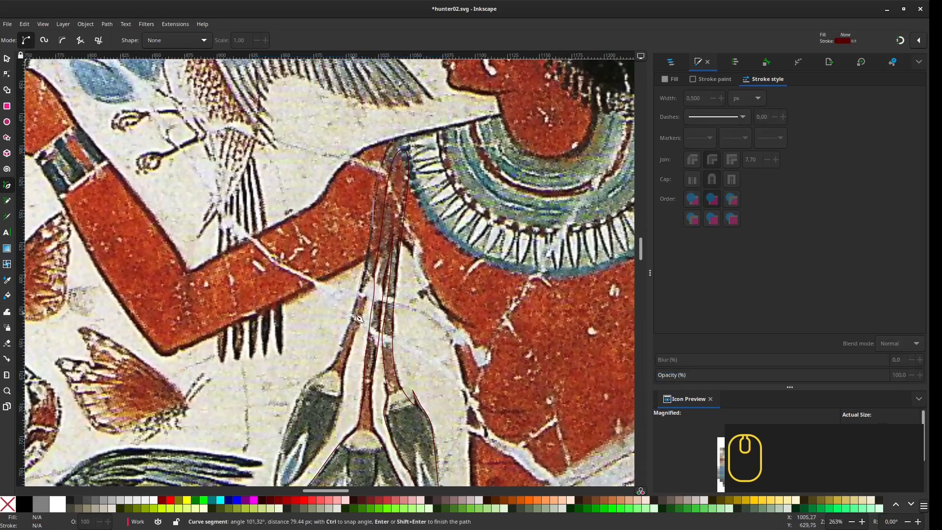
pyautogui.click(304, 387)
pyautogui.scroll(-4, 304, 387)
pyautogui.moveTo(290, 388); pyautogui.dragTo(293, 400)
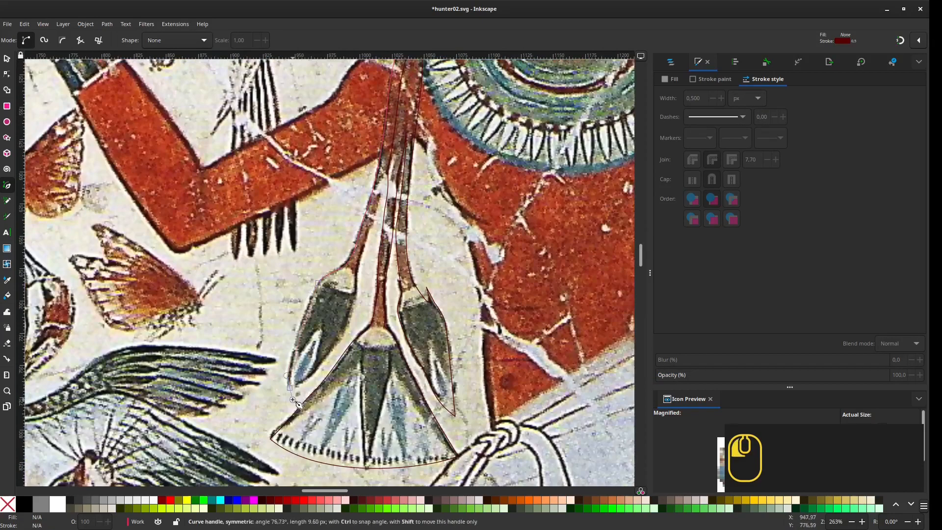
pyautogui.click(373, 226)
pyautogui.scroll(6, 375, 228)
pyautogui.click(389, 177)
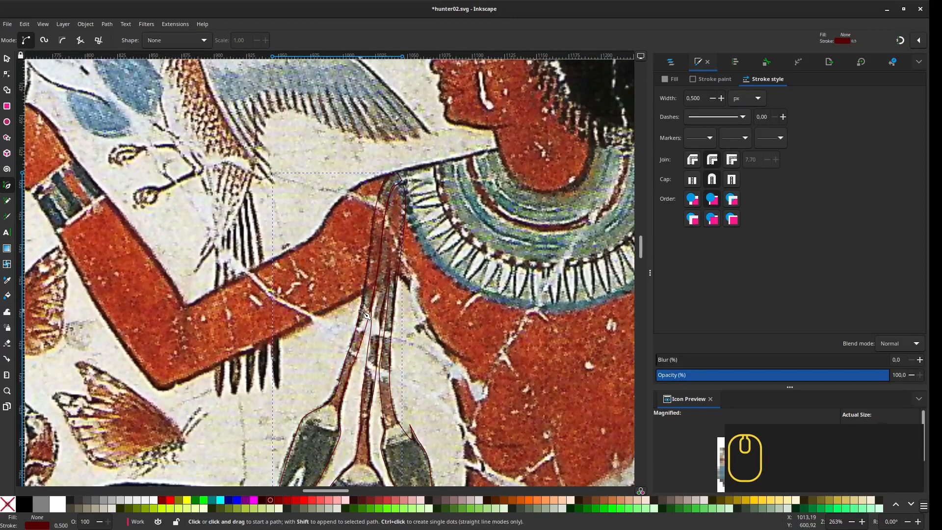
# Step: Adjust the nodes of the leftmost flower's outline so it follows both edges of the stem below the shoulder
pyautogui.scroll(4, 392, 182)
pyautogui.press('n')
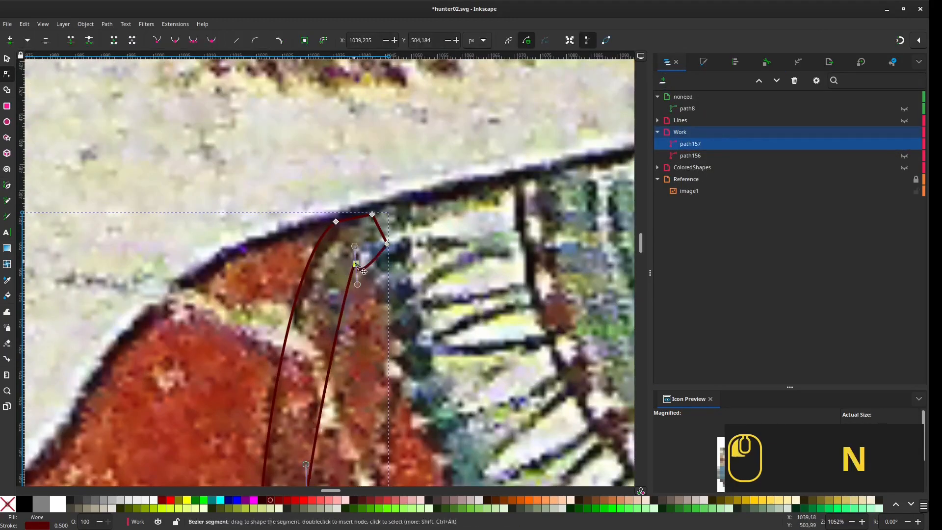
pyautogui.moveTo(364, 272); pyautogui.dragTo(390, 246)
pyautogui.scroll(-2, 347, 260)
pyautogui.moveTo(346, 406); pyautogui.dragTo(396, 261)
pyautogui.moveTo(349, 386); pyautogui.dragTo(369, 258)
pyautogui.scroll(1, 369, 257)
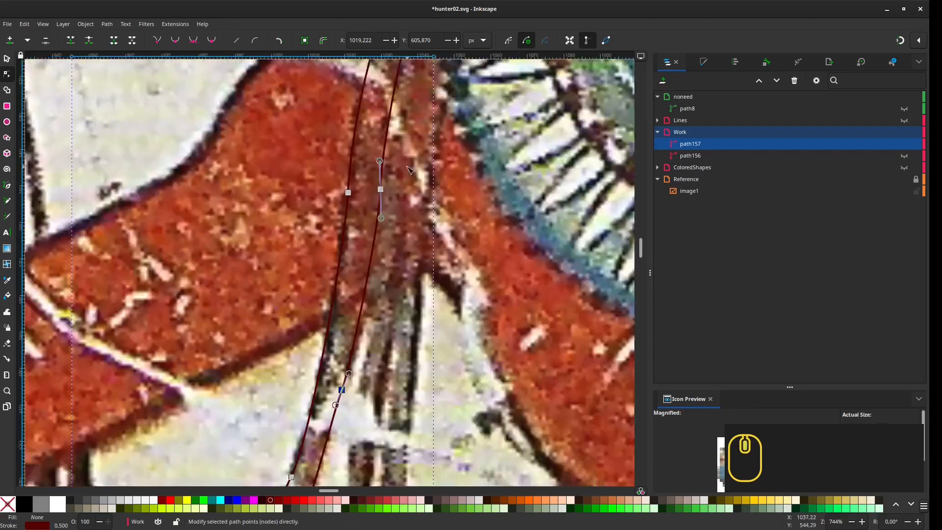
pyautogui.moveTo(286, 339); pyautogui.dragTo(288, 339)
pyautogui.moveTo(359, 108); pyautogui.dragTo(324, 378)
pyautogui.moveTo(377, 170); pyautogui.dragTo(378, 169)
pyautogui.moveTo(304, 422); pyautogui.dragTo(393, 152)
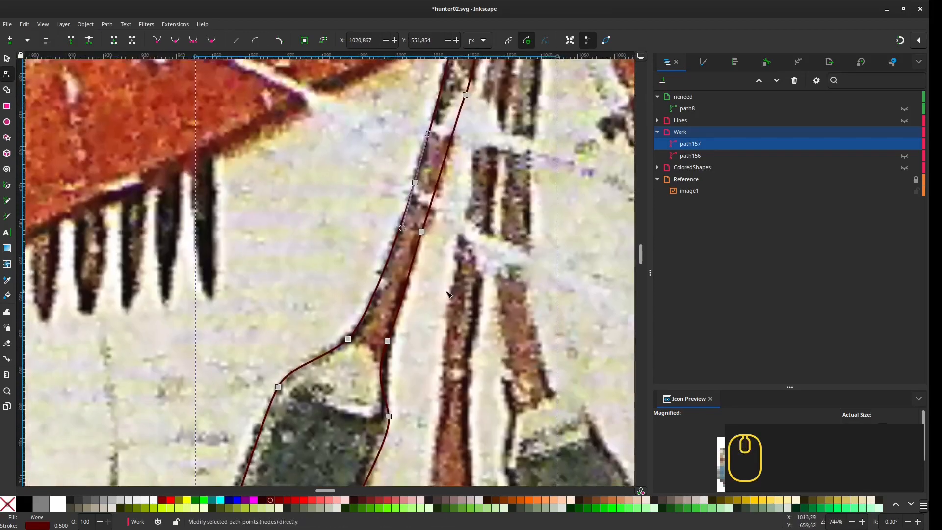
# Step: Adjust the nodes and handles around the leftmost bud so the outline follows its cap, side and lower edge
pyautogui.moveTo(344, 398); pyautogui.dragTo(408, 176)
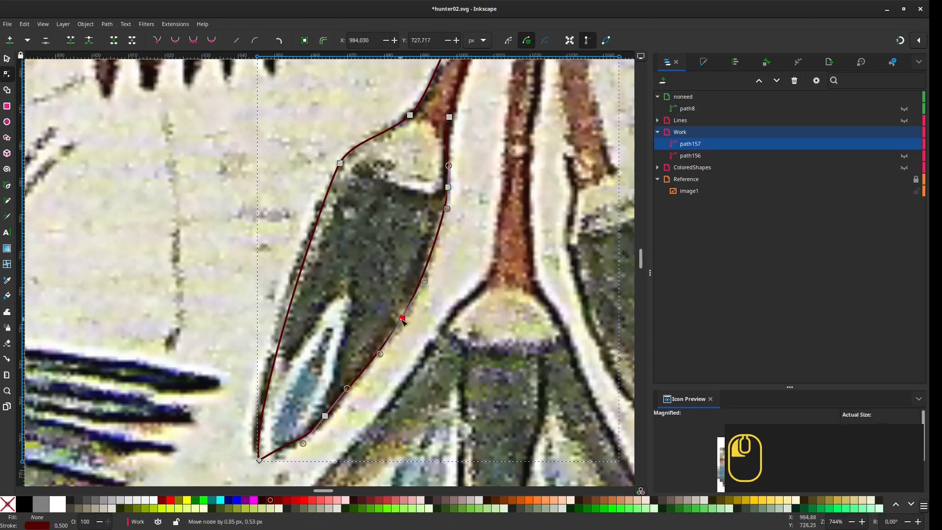
pyautogui.moveTo(401, 319); pyautogui.dragTo(401, 318)
pyautogui.moveTo(343, 400); pyautogui.dragTo(386, 299)
pyautogui.moveTo(367, 315); pyautogui.dragTo(370, 316)
pyautogui.scroll(5, 313, 325)
pyautogui.click(364, 254)
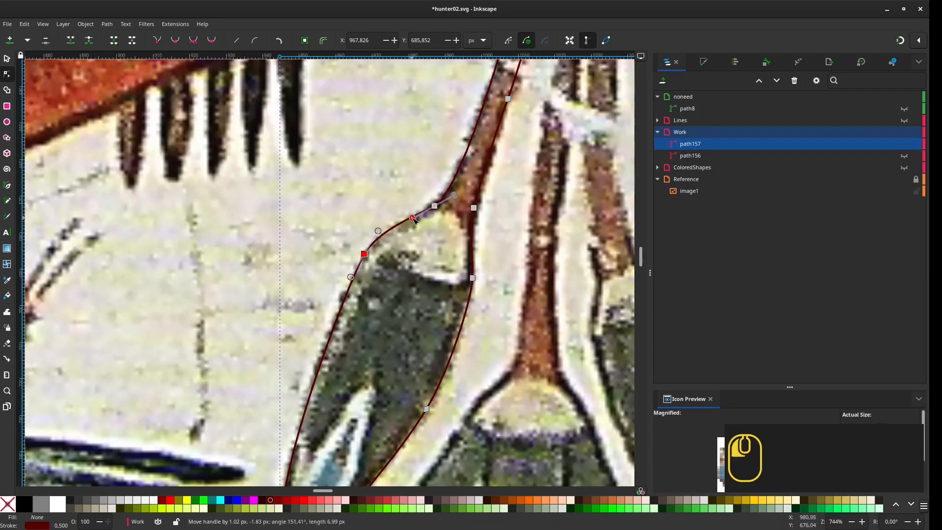
pyautogui.moveTo(413, 218); pyautogui.dragTo(413, 219)
pyautogui.scroll(-1, 414, 220)
pyautogui.moveTo(413, 220); pyautogui.dragTo(458, 225)
# Step: Draw two Pen curves inside the bud's tip, one around the pale petal and one around the blue petal within it
pyautogui.press('b')
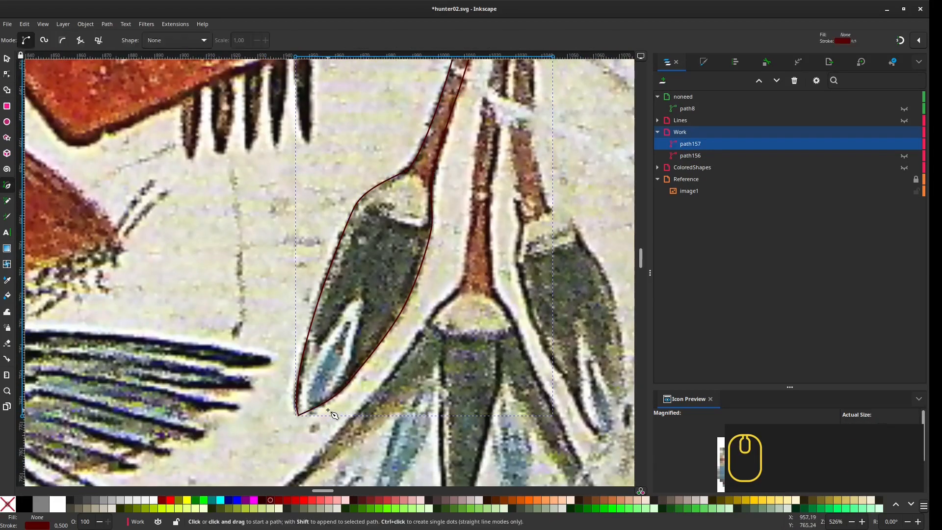
pyautogui.click(328, 405)
pyautogui.moveTo(350, 364)
pyautogui.mouseDown()
pyautogui.moveTo(355, 351)
pyautogui.moveTo(343, 366)
pyautogui.mouseUp()
pyautogui.doubleClick(310, 428)
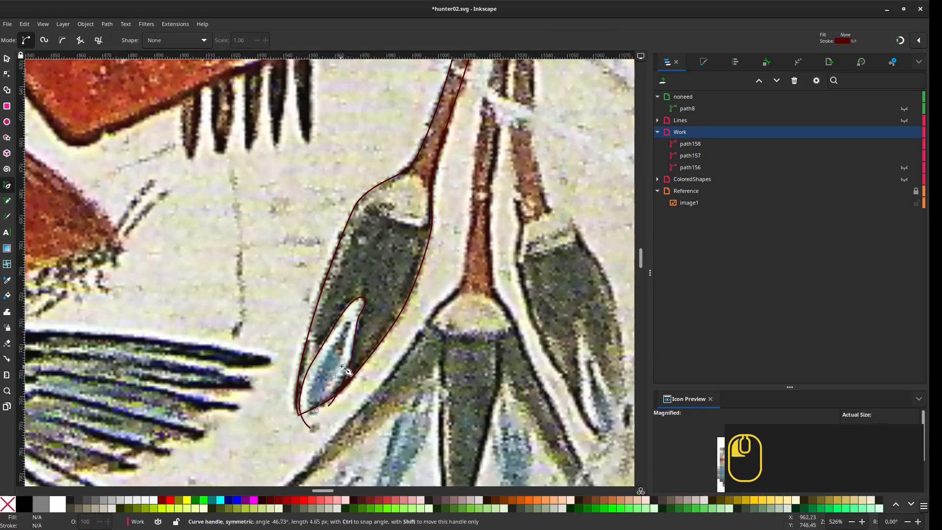
pyautogui.press('Return')
# Step: Bring the blue petal path's lower ends together at the bud's tip and delete the extra node on its left edge
pyautogui.press('n')
pyautogui.scroll(4, 314, 425)
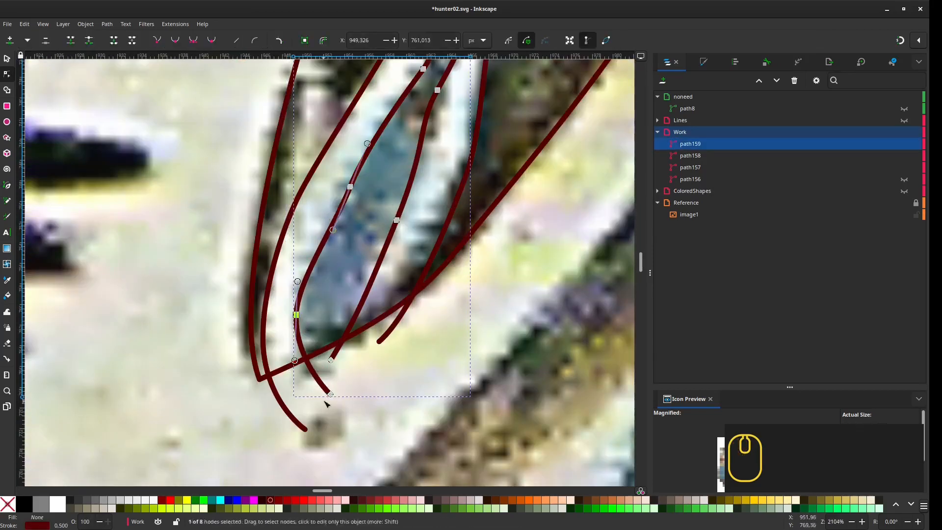
pyautogui.moveTo(314, 380); pyautogui.dragTo(303, 358)
pyautogui.moveTo(350, 189); pyautogui.dragTo(337, 296)
pyautogui.click(337, 293)
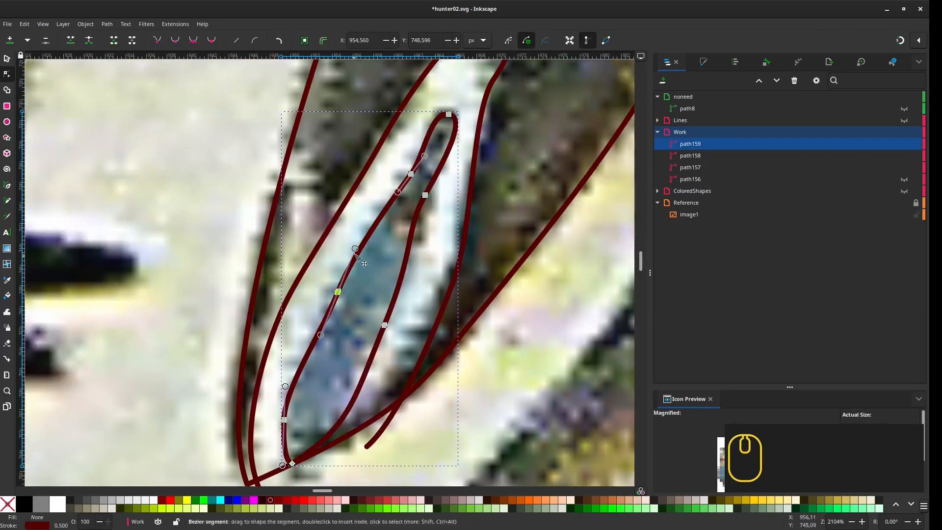
pyautogui.press('Delete')
# Step: Reshape the blue petal outline by adjusting nodes and handles along both edges and at its lower tip
pyautogui.click(384, 326)
pyautogui.moveTo(425, 199); pyautogui.dragTo(395, 303)
pyautogui.keyDown('shift'); pyautogui.click(395, 302); pyautogui.keyUp('shift')
pyautogui.moveTo(324, 407); pyautogui.dragTo(377, 264)
pyautogui.moveTo(331, 275); pyautogui.dragTo(327, 241)
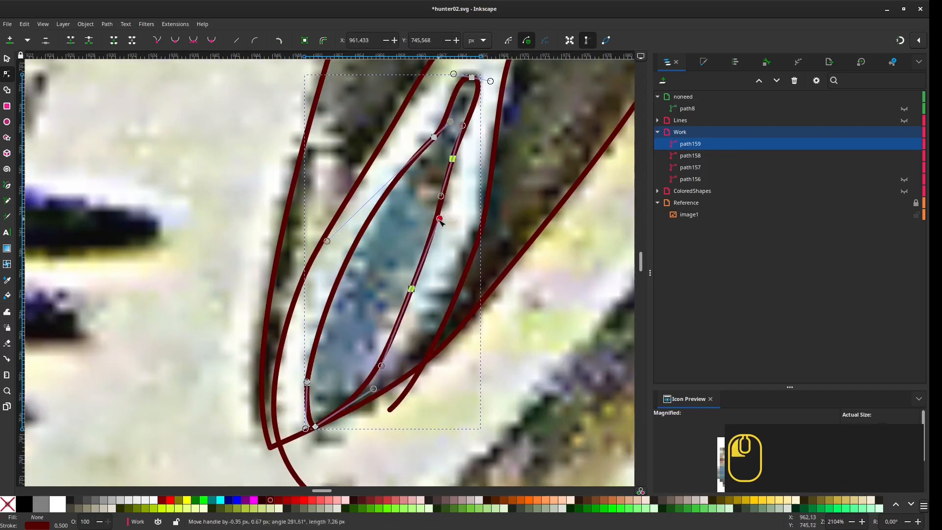
pyautogui.moveTo(440, 218); pyautogui.dragTo(436, 227)
pyautogui.moveTo(437, 227); pyautogui.dragTo(385, 259)
pyautogui.moveTo(264, 458); pyautogui.dragTo(300, 381)
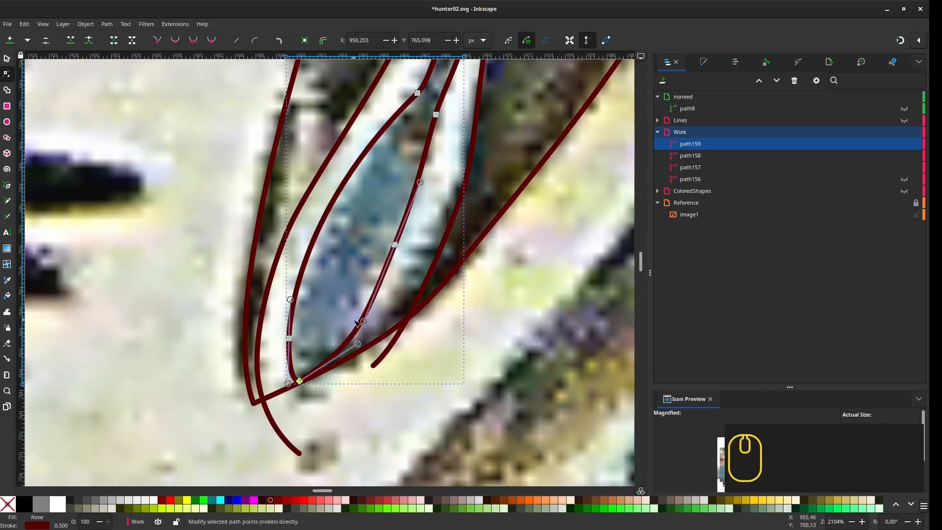
pyautogui.moveTo(355, 321); pyautogui.dragTo(311, 470)
pyautogui.doubleClick(416, 339)
pyautogui.scroll(-1, 416, 339)
# Step: Draw a Pen curve across the bud, extending past both edges, to divide the pale cap from the dark body
pyautogui.moveTo(417, 338); pyautogui.dragTo(420, 399)
pyautogui.scroll(-1, 437, 206)
pyautogui.moveTo(437, 206); pyautogui.dragTo(338, 448)
pyautogui.press('b')
pyautogui.moveTo(498, 295); pyautogui.dragTo(488, 304)
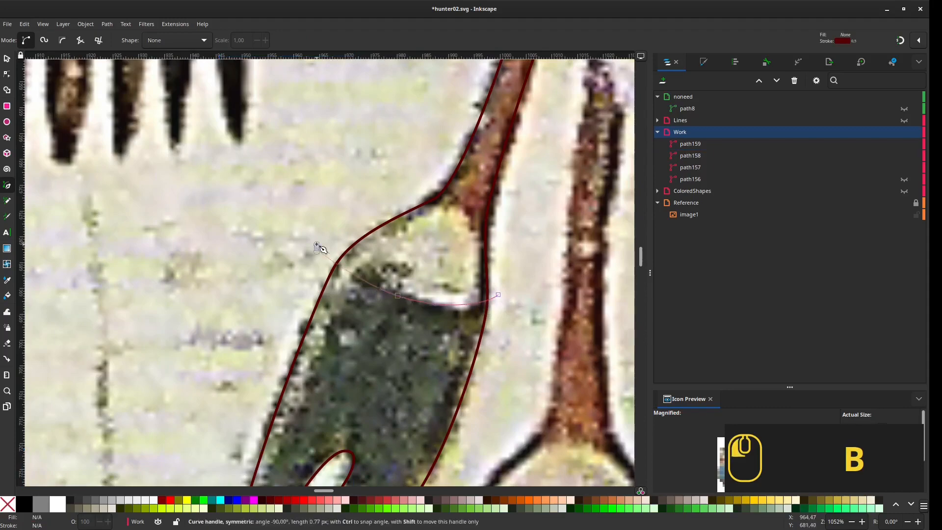
pyautogui.moveTo(316, 245); pyautogui.dragTo(306, 239)
pyautogui.press('Return')
# Step: Duplicate the leftmost flower's full outline and hide the duplicate
pyautogui.scroll(-2, 399, 73)
pyautogui.moveTo(424, 96); pyautogui.dragTo(397, 211)
pyautogui.scroll(-1, 397, 212)
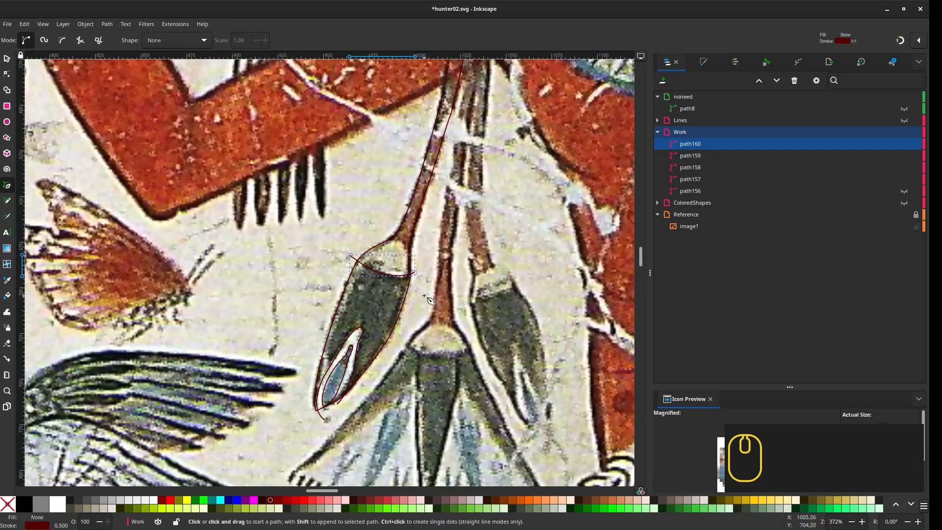
pyautogui.moveTo(414, 303); pyautogui.dragTo(389, 372)
pyautogui.scroll(-1, 378, 420)
pyautogui.press('s')
pyautogui.click(690, 179)
pyautogui.hotkey('ctrl', 'd')
pyautogui.press('Escape')
pyautogui.click(904, 144)
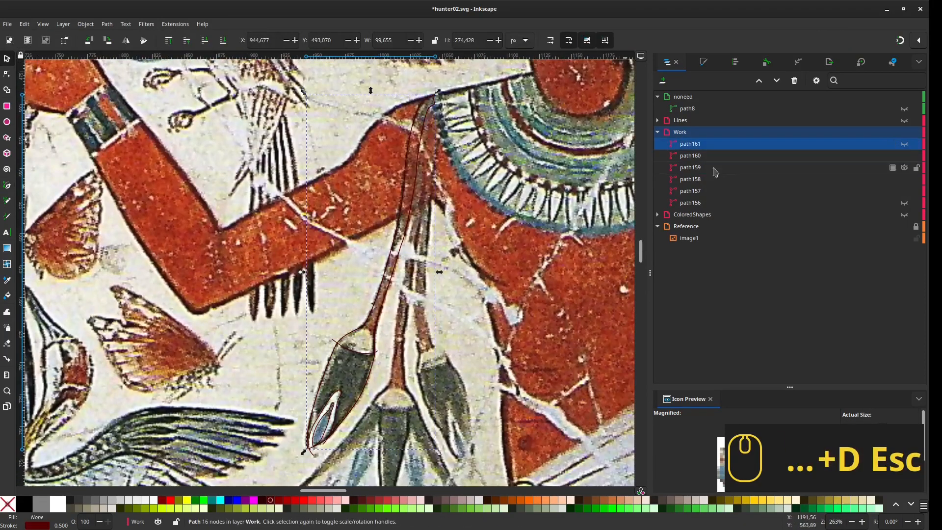
# Step: Convert the flower's outline, petal curves and dividing curve into separate closed regions with the Shape Builder
pyautogui.click(691, 190)
pyautogui.keyDown('shift'); pyautogui.click(692, 155); pyautogui.keyUp('shift')
pyautogui.click(6, 90)
pyautogui.press('Return')
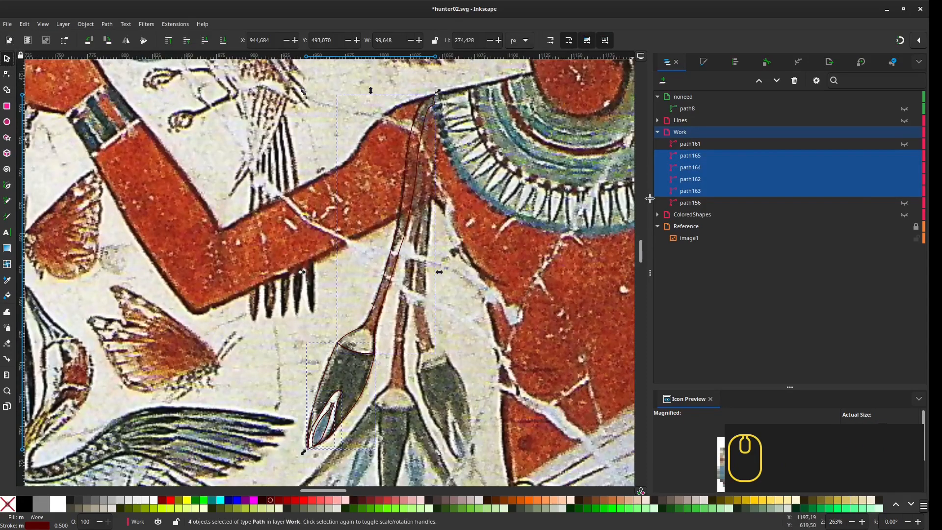
# Step: Draw a short Pen curve where the stem meets the pale cap of the leftmost bud
pyautogui.click(691, 155)
pyautogui.click(691, 191)
pyautogui.scroll(4, 368, 334)
pyautogui.press('b')
pyautogui.click(339, 300)
pyautogui.moveTo(399, 365); pyautogui.dragTo(407, 380)
pyautogui.press('Return')
# Step: Split the stem-and-cap shape along the new curve with the Shape Builder, keeping the cap as its own shape
pyautogui.scroll(-4, 404, 364)
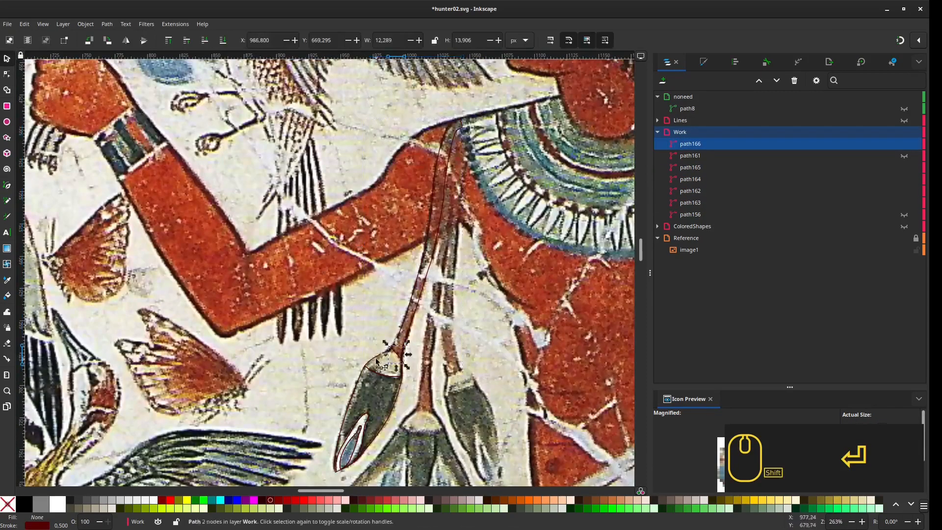
pyautogui.keyDown('shift'); pyautogui.click(376, 359); pyautogui.keyUp('shift')
pyautogui.press('x')
pyautogui.click(385, 364)
pyautogui.click(7, 58)
# Step: Show the duplicated flower outline, remove its stroke and fill it with the brown sampled from the painted stem
pyautogui.click(690, 144)
pyautogui.click(905, 145)
pyautogui.scroll(2, 461, 344)
pyautogui.press('a')
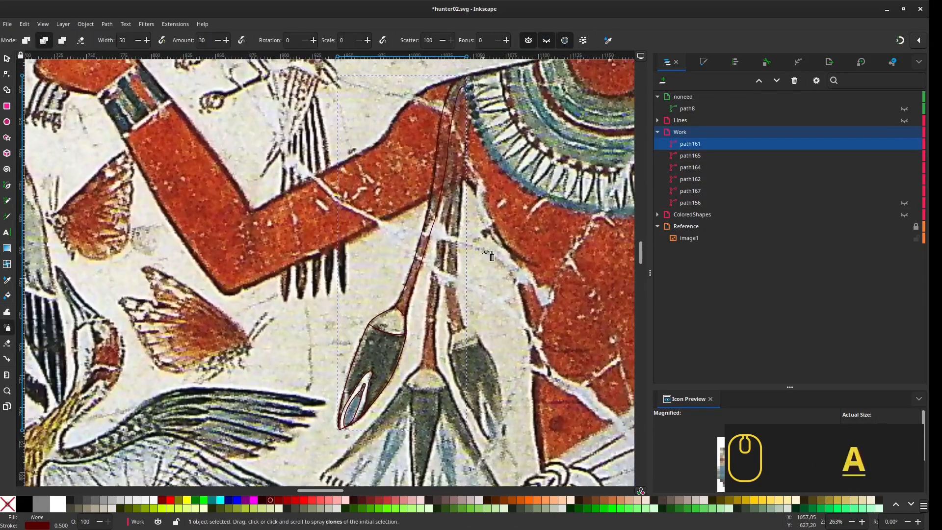
pyautogui.click(271, 500)
pyautogui.press('s')
pyautogui.click(314, 339)
pyautogui.click(380, 360)
pyautogui.scroll(2, 466, 336)
pyautogui.press('d')
pyautogui.click(449, 294)
# Step: Raise the inner petal shape above the brown flower shape and fill it with a blue sampled from the painting
pyautogui.click(694, 158)
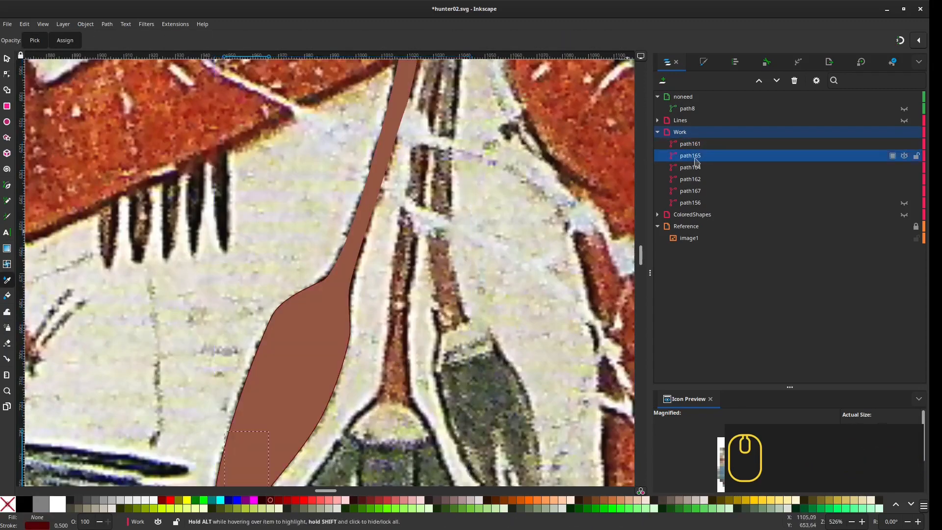
pyautogui.scroll(-1, 601, 248)
pyautogui.press('pageup')
pyautogui.scroll(2, 530, 454)
pyautogui.click(542, 442)
# Step: Lower the brown flower shape beneath the bud body and petal shapes in the Work layer
pyautogui.scroll(-2, 472, 333)
pyautogui.press('pagedown')
pyautogui.press('pagedown')
pyautogui.press('pagedown')
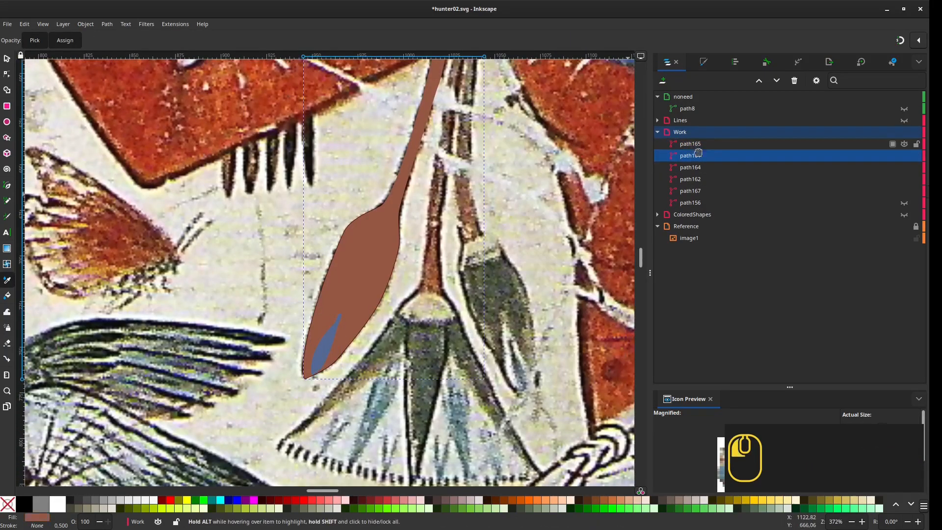
pyautogui.click(694, 158)
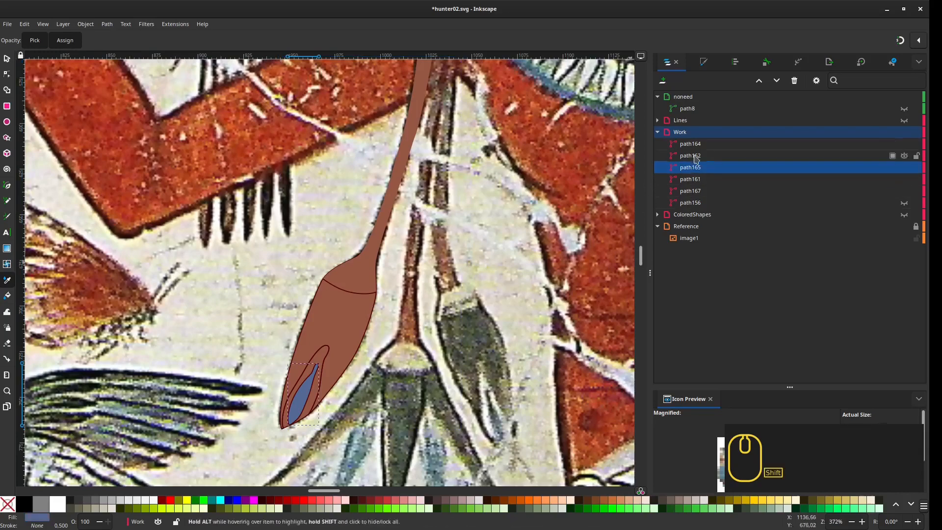
# Step: Fill the bud's body with dark green and the outer petal with pale beige sampled from the painting
pyautogui.click(700, 168)
pyautogui.click(700, 144)
pyautogui.click(410, 358)
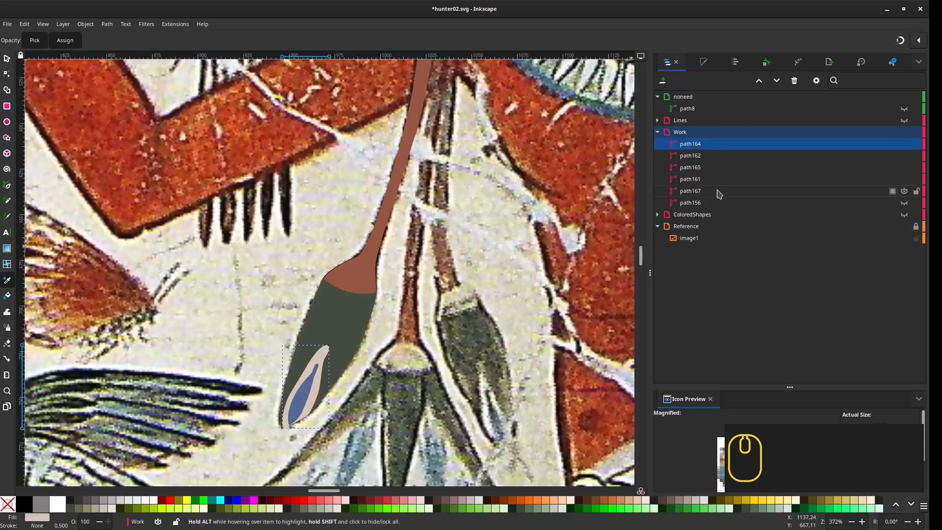
# Step: Move the blue petal shape to the top of the Work layer, above the pale petal
pyautogui.scroll(-4, 392, 295)
pyautogui.click(694, 156)
pyautogui.moveTo(694, 168); pyautogui.dragTo(705, 141)
pyautogui.scroll(2, 417, 276)
pyautogui.click(6, 58)
pyautogui.scroll(-1, 397, 308)
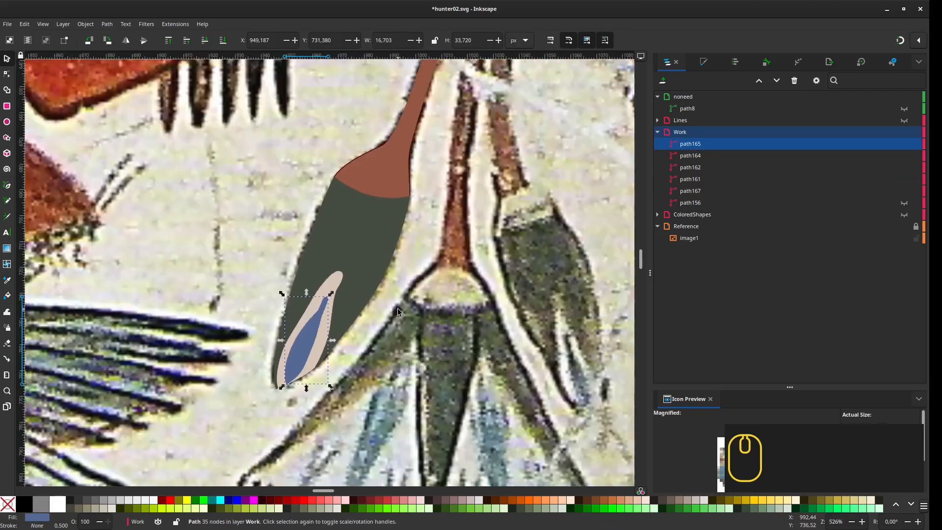
# Step: Examine the brown flower shape's edge and its stroke paint setting
pyautogui.click(695, 179)
pyautogui.scroll(1, 490, 314)
pyautogui.scroll(-1, 443, 274)
pyautogui.scroll(-2, 446, 213)
pyautogui.click(485, 330)
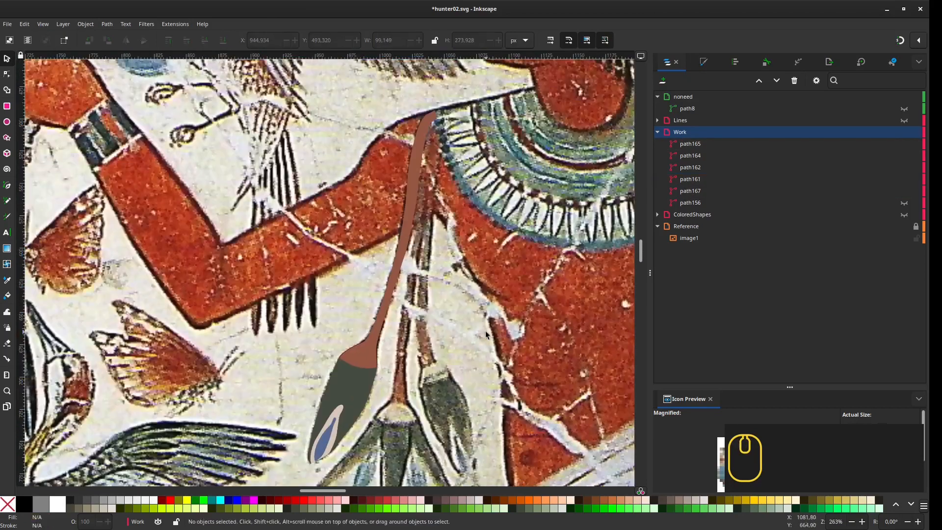
pyautogui.click(694, 180)
pyautogui.click(703, 62)
pyautogui.click(710, 80)
pyautogui.click(667, 62)
pyautogui.click(486, 328)
pyautogui.scroll(4, 353, 379)
pyautogui.click(345, 257)
pyautogui.scroll(-2, 345, 257)
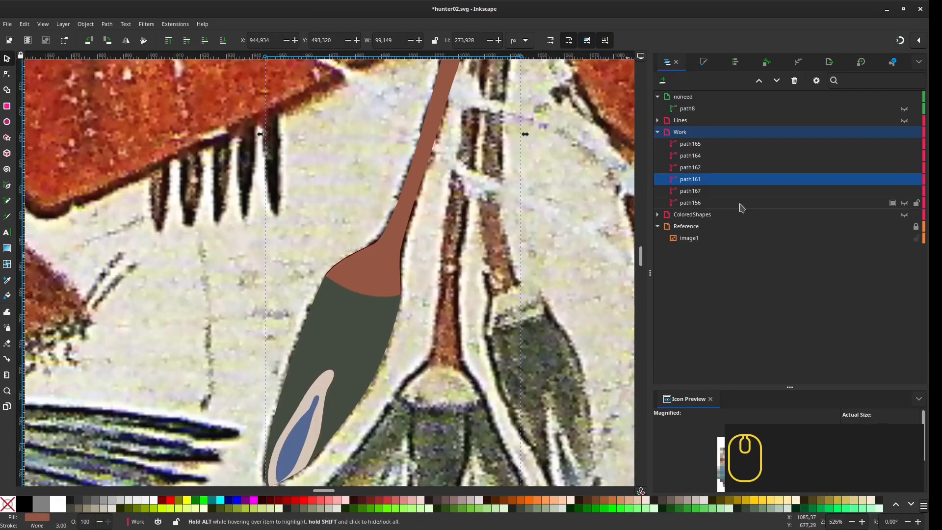
# Step: Move the bud's cap shape to the top of the Work layer and fill it with the pale petal's beige
pyautogui.click(700, 192)
pyautogui.moveTo(700, 192); pyautogui.dragTo(702, 140)
pyautogui.hotkey('shift', 'x')
pyautogui.press('d')
pyautogui.click(330, 379)
# Step: Move the brown flower shape aside toward the torso, off the leftmost bud
pyautogui.press('s')
pyautogui.scroll(-1, 375, 190)
pyautogui.moveTo(404, 184); pyautogui.dragTo(483, 200)
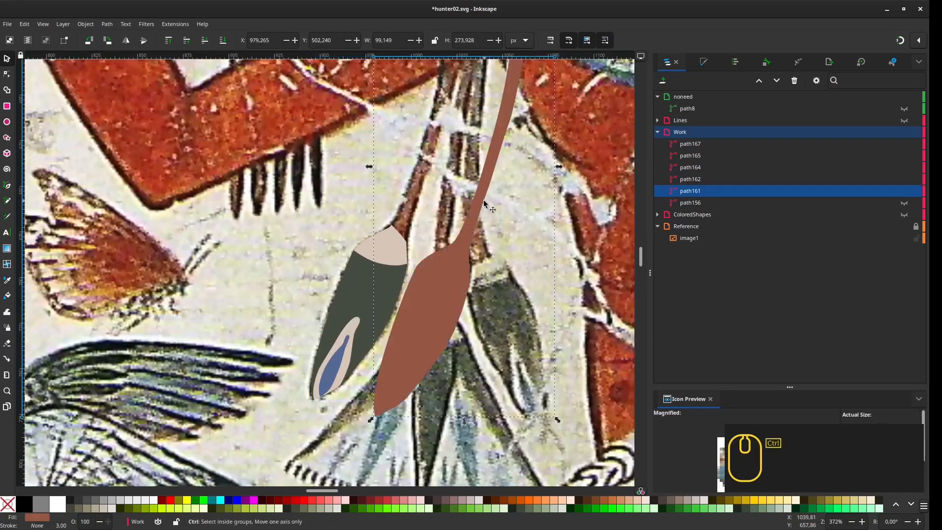
# Step: Undo the brown flower shape's last move and fill the bud's cap and pale petal with white
pyautogui.hotkey('ctrl', 'z')
pyautogui.click(704, 62)
pyautogui.click(676, 95)
pyautogui.scroll(-1, 476, 284)
pyautogui.click(351, 265)
pyautogui.keyDown('shift'); pyautogui.click(322, 346); pyautogui.keyUp('shift')
pyautogui.click(670, 79)
pyautogui.moveTo(842, 285); pyautogui.dragTo(885, 286)
# Step: Try out more saturated green fills on the bud's body shape
pyautogui.click(348, 308)
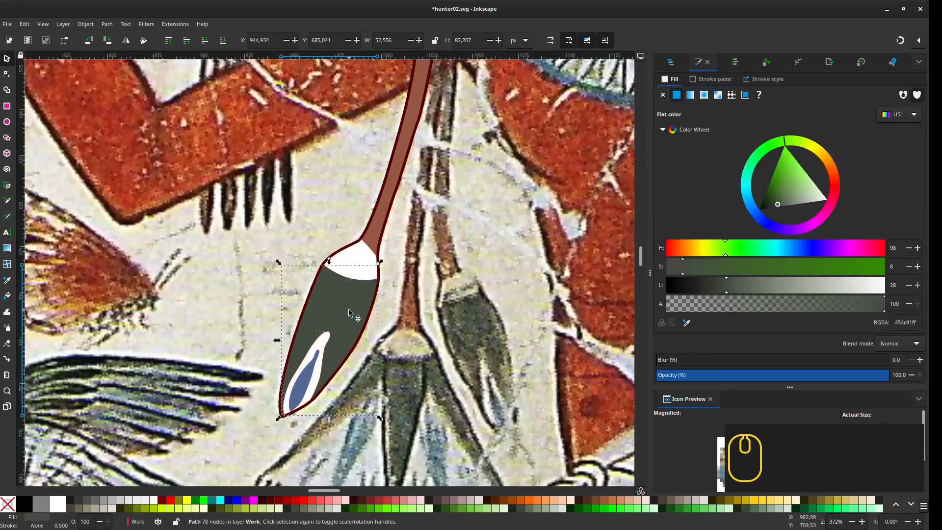
pyautogui.moveTo(724, 271); pyautogui.dragTo(750, 273)
pyautogui.click(775, 142)
pyautogui.scroll(-1, 564, 182)
pyautogui.hotkey('ctrl', 'z')
pyautogui.scroll(5, 442, 354)
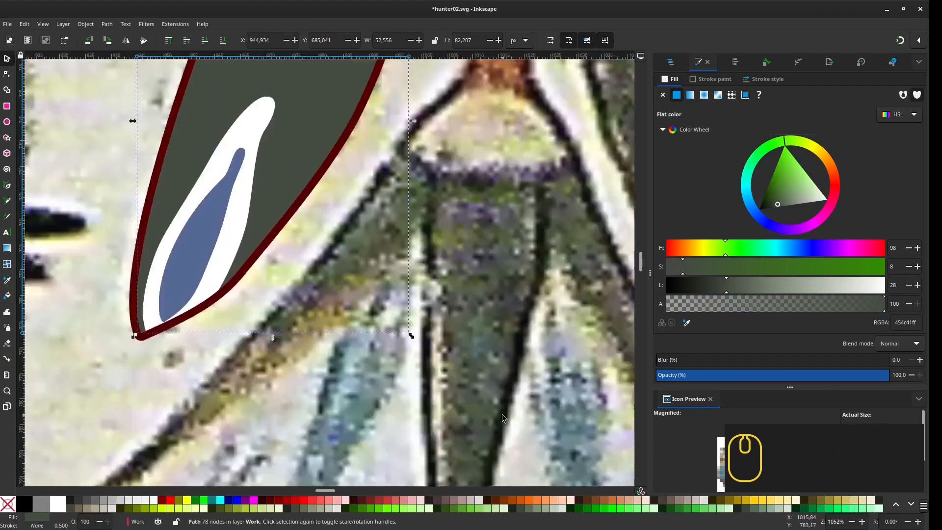
pyautogui.click(749, 167)
pyautogui.moveTo(800, 207); pyautogui.dragTo(764, 182)
pyautogui.click(755, 160)
pyautogui.click(775, 199)
pyautogui.click(747, 172)
pyautogui.scroll(-3, 435, 327)
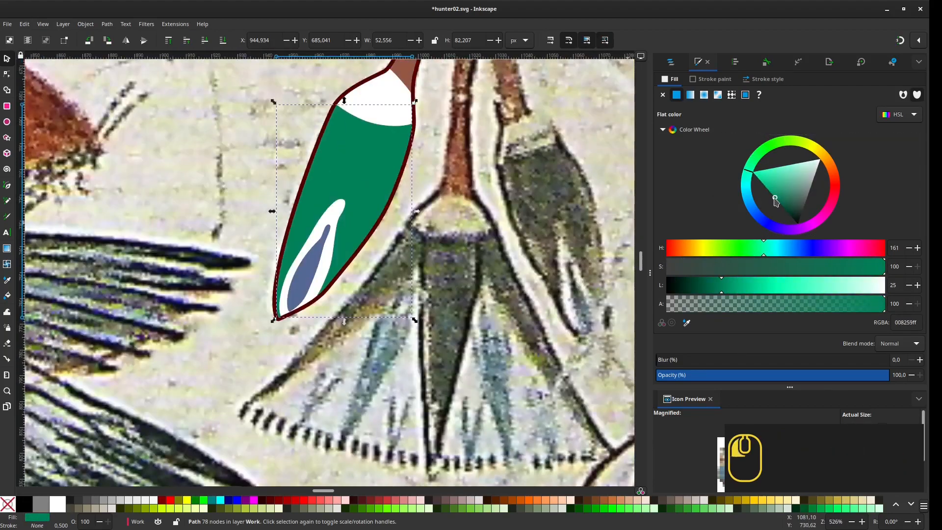
pyautogui.click(780, 204)
# Step: Try out different fill colours on the bud's blue inner petal
pyautogui.click(306, 277)
pyautogui.click(752, 207)
pyautogui.moveTo(789, 206); pyautogui.dragTo(778, 205)
pyautogui.scroll(-2, 456, 280)
pyautogui.click(745, 196)
pyautogui.click(785, 205)
pyautogui.scroll(-1, 491, 236)
pyautogui.moveTo(491, 235); pyautogui.dragTo(424, 350)
# Step: Show the ColoredShapes layer and sample the collar's teal for the bud's inner petal and its dark green for the bud's body
pyautogui.click(671, 62)
pyautogui.click(904, 215)
pyautogui.press('d')
pyautogui.click(521, 246)
pyautogui.press('s')
pyautogui.click(365, 343)
pyautogui.press('d')
pyautogui.click(510, 206)
pyautogui.press('s')
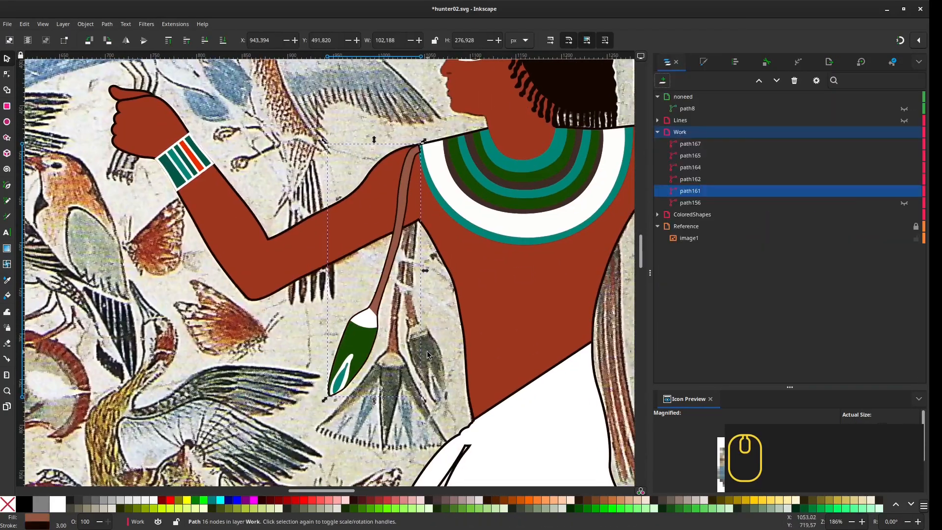
# Step: Group the leftmost flower's shapes and move the group into the ColoredShapes layer, below neckalcething
pyautogui.press('Delete')
pyautogui.hotkey('ctrl', 'z')
pyautogui.hotkey('ctrl', 'g')
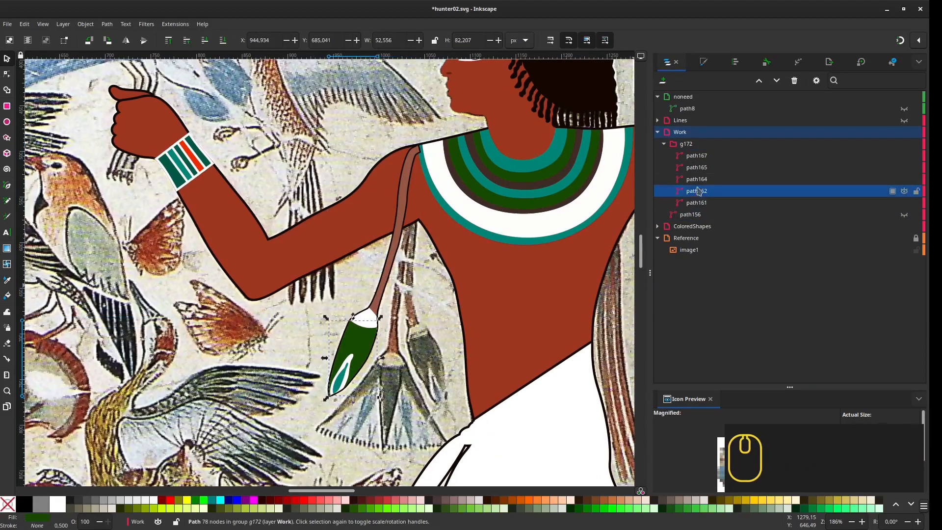
pyautogui.click(692, 216)
pyautogui.click(663, 145)
pyautogui.moveTo(735, 144); pyautogui.dragTo(694, 186)
# Step: Move the brown stem's upper nodes at the shoulder so its end meets the collar and shoulder line
pyautogui.scroll(3, 415, 153)
pyautogui.scroll(2, 395, 229)
pyautogui.press('n')
pyautogui.click(396, 228)
pyautogui.moveTo(414, 186); pyautogui.dragTo(425, 178)
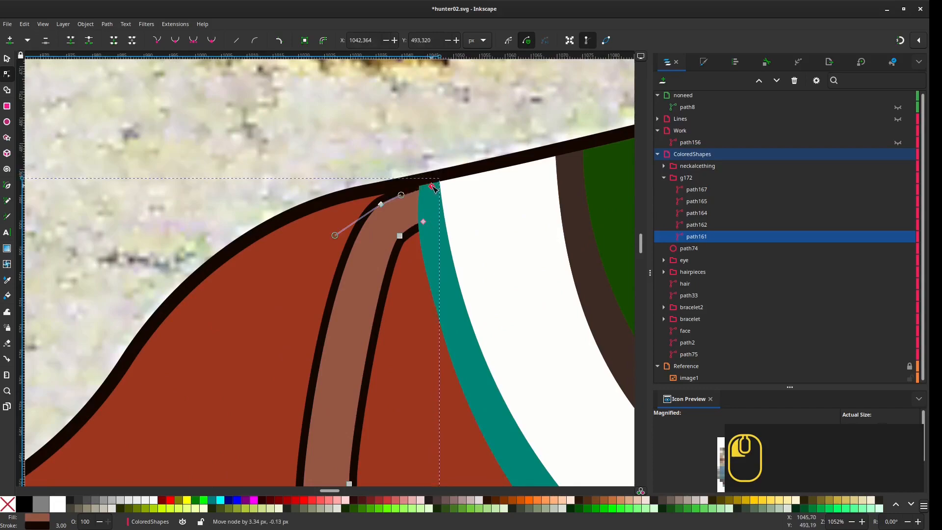
pyautogui.scroll(3, 434, 177)
pyautogui.moveTo(381, 204); pyautogui.dragTo(352, 224)
pyautogui.scroll(-8, 352, 224)
pyautogui.press('Escape')
pyautogui.press('s')
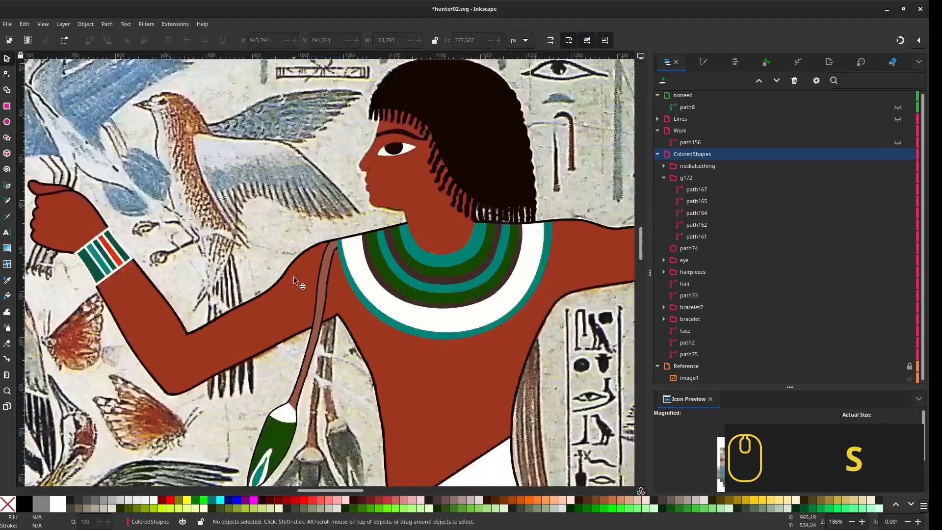
# Step: Hide the ColoredShapes layer and break the remaining flower outline at two stem nodes into separate paths
pyautogui.scroll(-1, 343, 268)
pyautogui.click(897, 154)
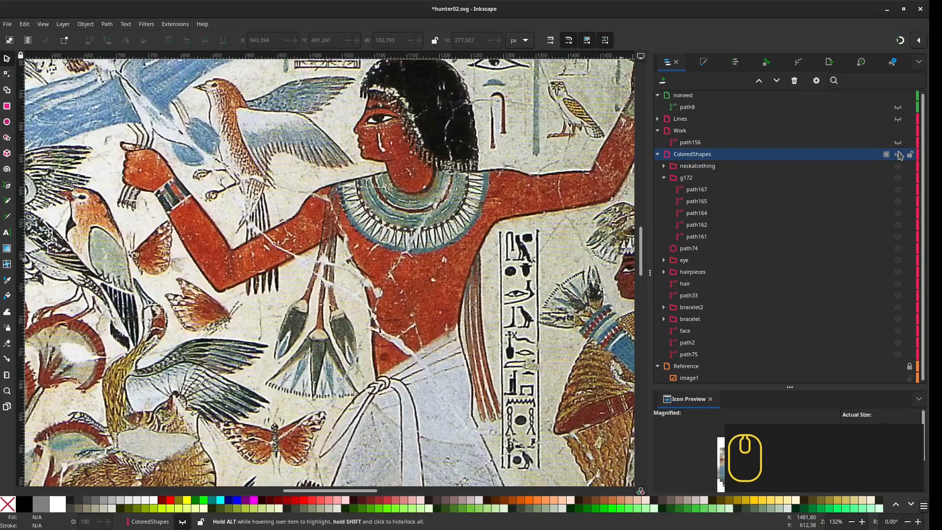
pyautogui.click(691, 142)
pyautogui.press('3')
pyautogui.moveTo(401, 276); pyautogui.dragTo(422, 342)
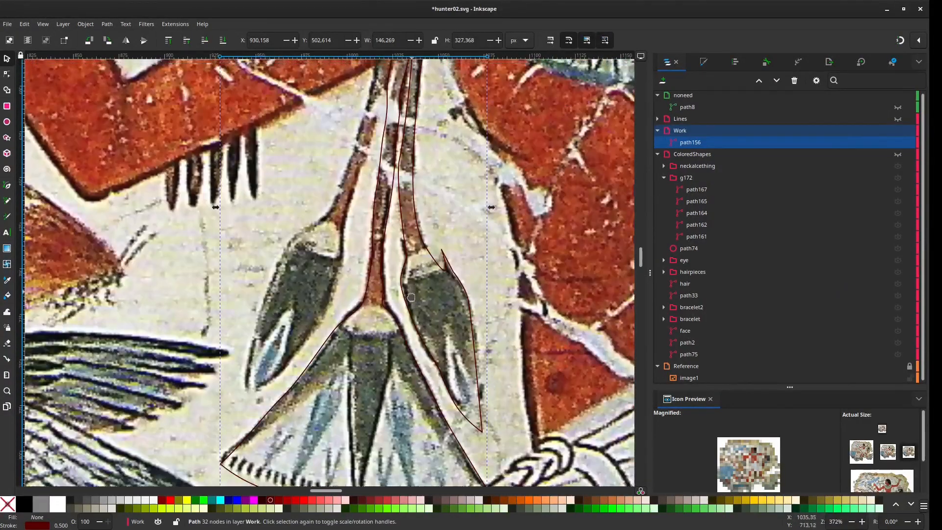
pyautogui.moveTo(424, 118); pyautogui.dragTo(445, 325)
pyautogui.press('n')
pyautogui.click(432, 238)
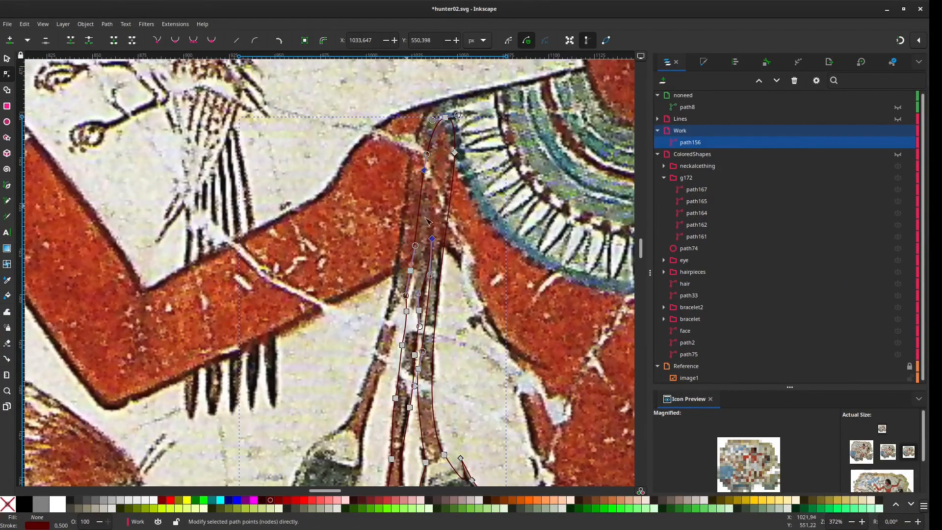
pyautogui.hotkey('shift', 'b')
pyautogui.press('s')
pyautogui.hotkey('ctrl', 'shift', 'k')
pyautogui.press('Escape')
# Step: Select the right bud's outline and hide the middle flower's outline
pyautogui.click(433, 373)
pyautogui.moveTo(496, 449); pyautogui.dragTo(474, 250)
pyautogui.moveTo(501, 324); pyautogui.dragTo(504, 427)
pyautogui.click(898, 143)
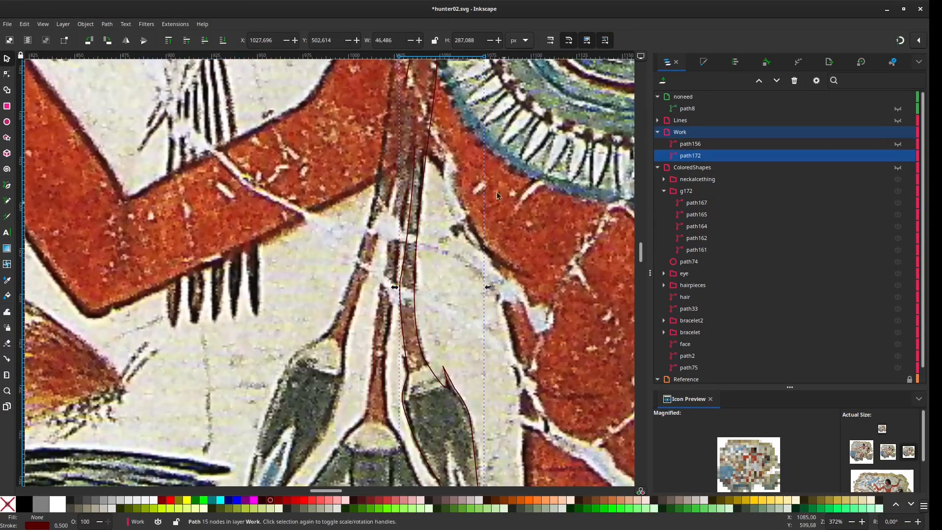
# Step: Reshape the upper stem of the right bud's outline by adjusting its nodes and handles at the shoulder
pyautogui.moveTo(471, 157); pyautogui.dragTo(479, 307)
pyautogui.scroll(1, 479, 307)
pyautogui.press('n')
pyautogui.moveTo(395, 170); pyautogui.dragTo(417, 192)
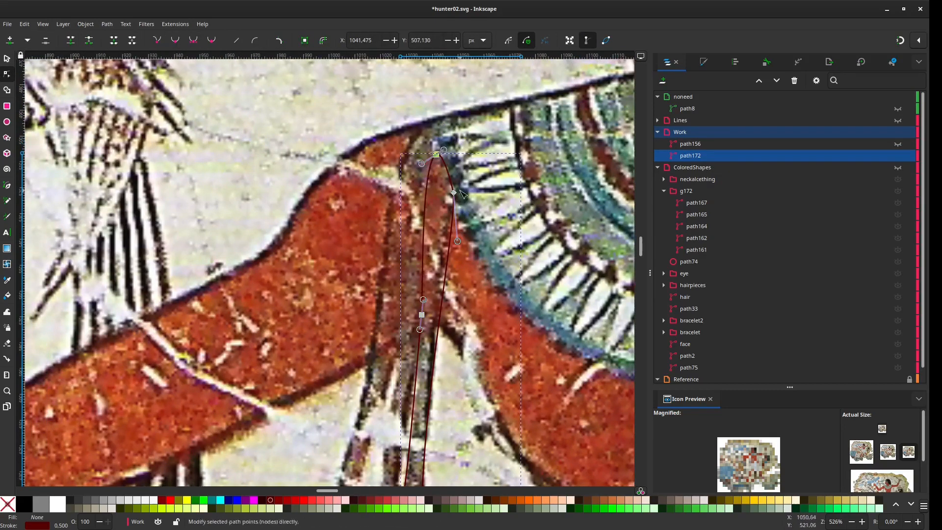
pyautogui.moveTo(454, 193); pyautogui.dragTo(455, 186)
pyautogui.moveTo(435, 154); pyautogui.dragTo(438, 153)
pyautogui.moveTo(453, 304); pyautogui.dragTo(433, 202)
pyautogui.moveTo(476, 276); pyautogui.dragTo(458, 325)
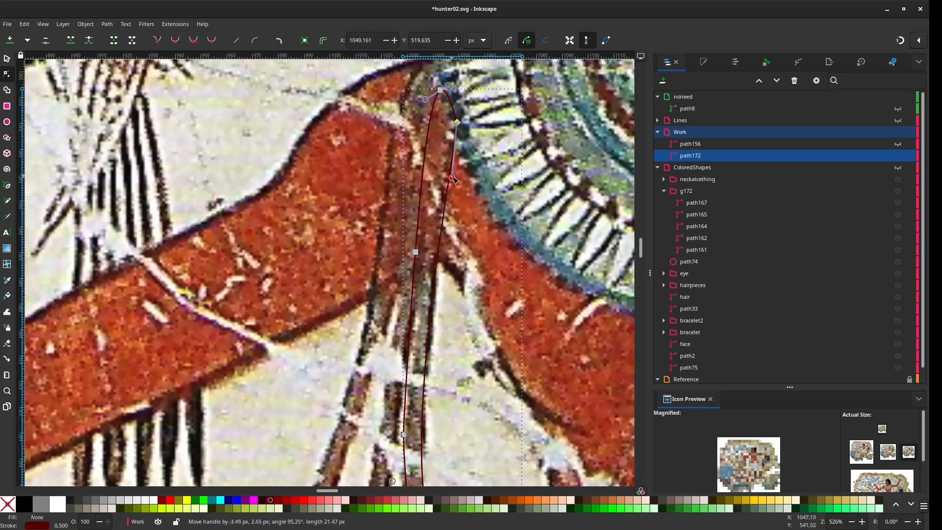
pyautogui.moveTo(423, 444); pyautogui.dragTo(425, 186)
pyautogui.moveTo(425, 196); pyautogui.dragTo(427, 197)
# Step: Smooth the node on the right side of the bud's cap and refine the outline's curve there
pyautogui.click(481, 173)
pyautogui.moveTo(461, 310); pyautogui.dragTo(508, 256)
pyautogui.scroll(1, 509, 203)
pyautogui.click(491, 256)
pyautogui.hotkey('shift', 's')
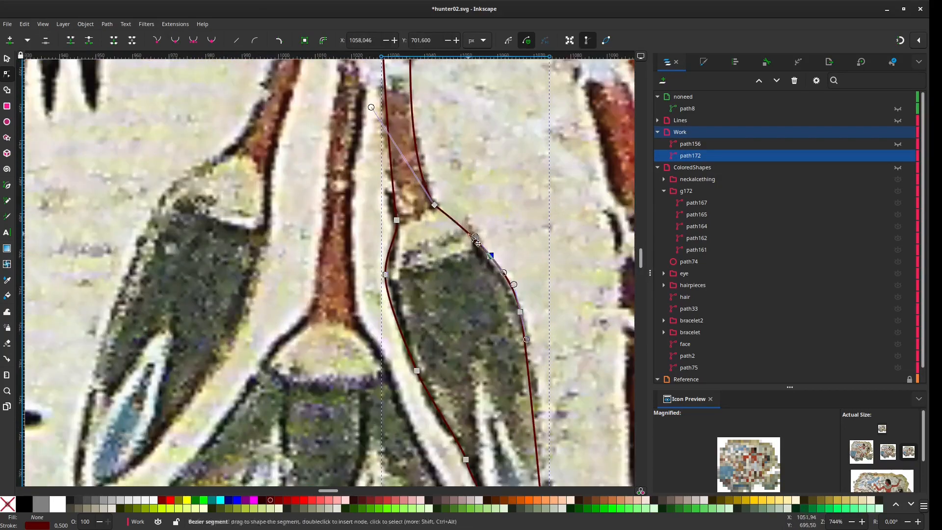
pyautogui.moveTo(454, 197); pyautogui.dragTo(454, 193)
pyautogui.moveTo(441, 195); pyautogui.dragTo(458, 321)
pyautogui.scroll(-1, 515, 402)
pyautogui.moveTo(548, 458); pyautogui.dragTo(474, 211)
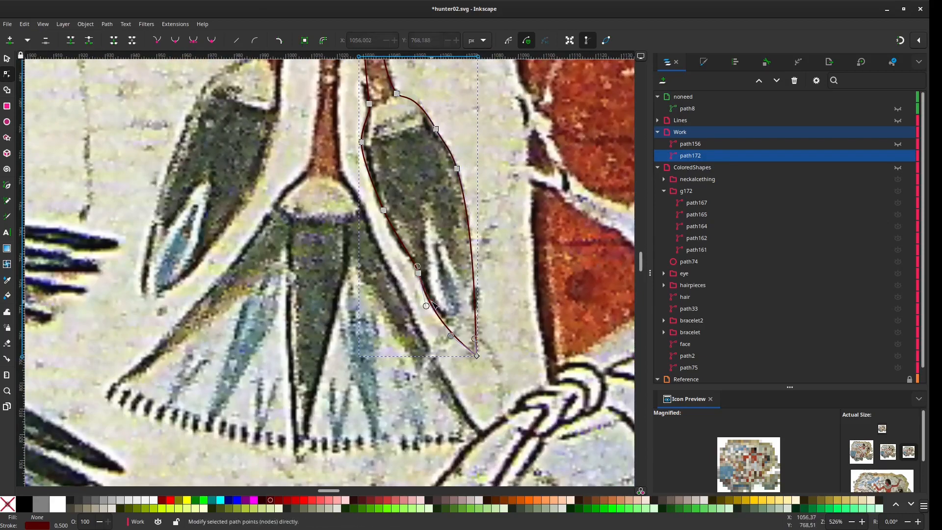
# Step: Delete the extra node on the bud's lower left edge and move the tip node closer to the painted tip
pyautogui.click(418, 273)
pyautogui.press('Delete')
pyautogui.moveTo(408, 252); pyautogui.dragTo(425, 297)
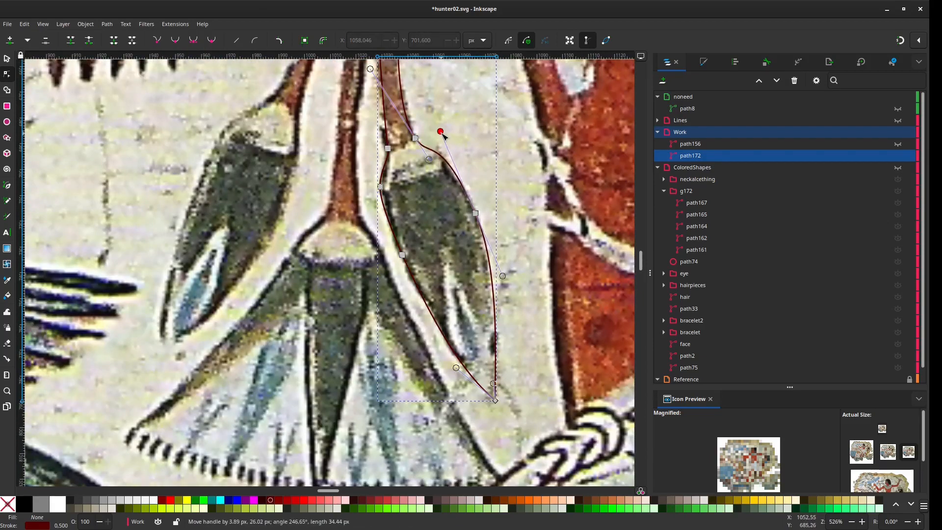
pyautogui.scroll(1, 495, 398)
pyautogui.moveTo(496, 401); pyautogui.dragTo(489, 388)
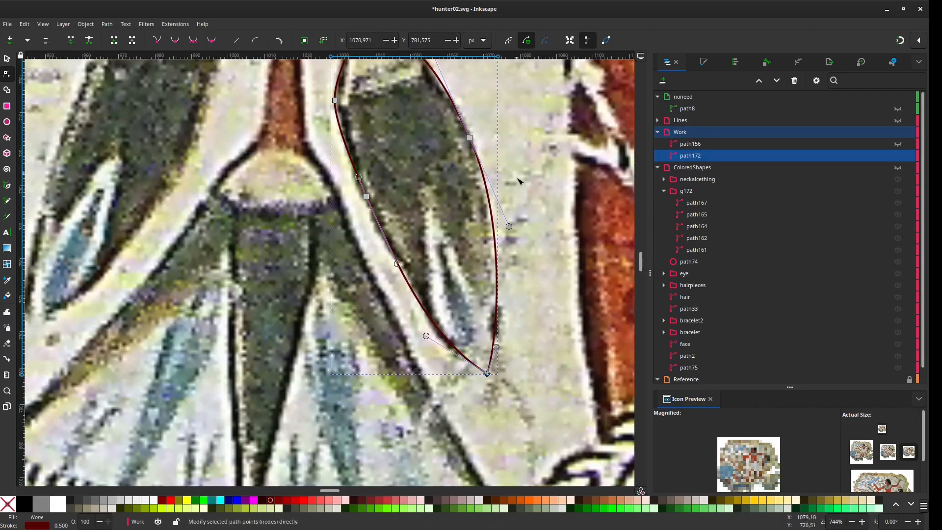
# Step: Refine the nodes and handles along the right bud's sides and cap to follow the painting
pyautogui.moveTo(508, 226); pyautogui.dragTo(505, 227)
pyautogui.moveTo(432, 70); pyautogui.dragTo(444, 139)
pyautogui.moveTo(470, 325); pyautogui.dragTo(502, 423)
pyautogui.moveTo(379, 268); pyautogui.dragTo(382, 267)
pyautogui.moveTo(410, 220); pyautogui.dragTo(429, 319)
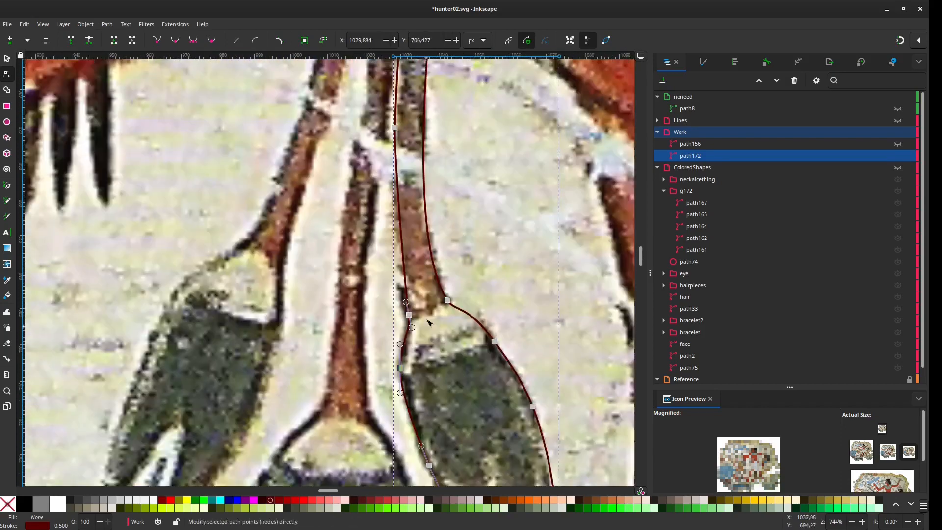
pyautogui.moveTo(403, 260); pyautogui.dragTo(385, 265)
pyautogui.scroll(-3, 471, 354)
pyautogui.scroll(3, 511, 417)
# Step: Trace the edges of the right bud's pale petal with the Pen tool, using an unfilled 0.5 px stroke
pyautogui.press('b')
pyautogui.click(391, 264)
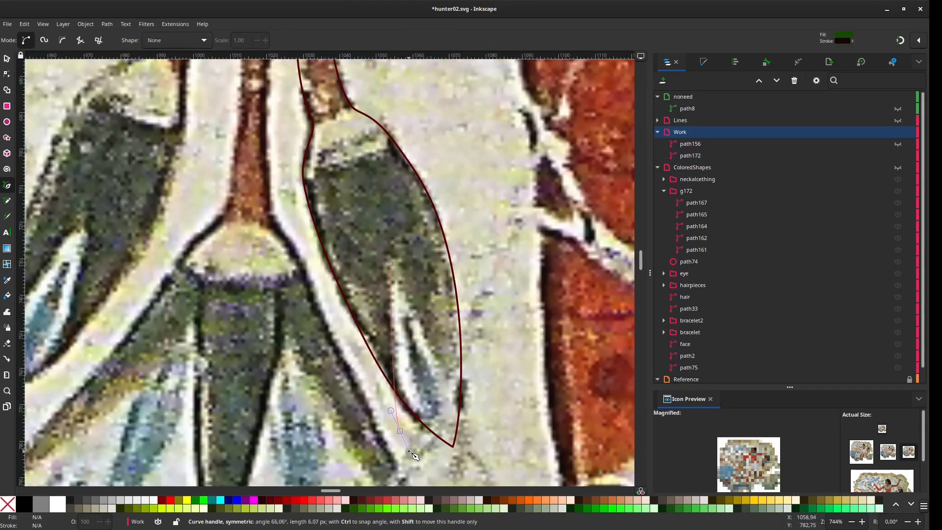
pyautogui.doubleClick(399, 430)
pyautogui.click(704, 61)
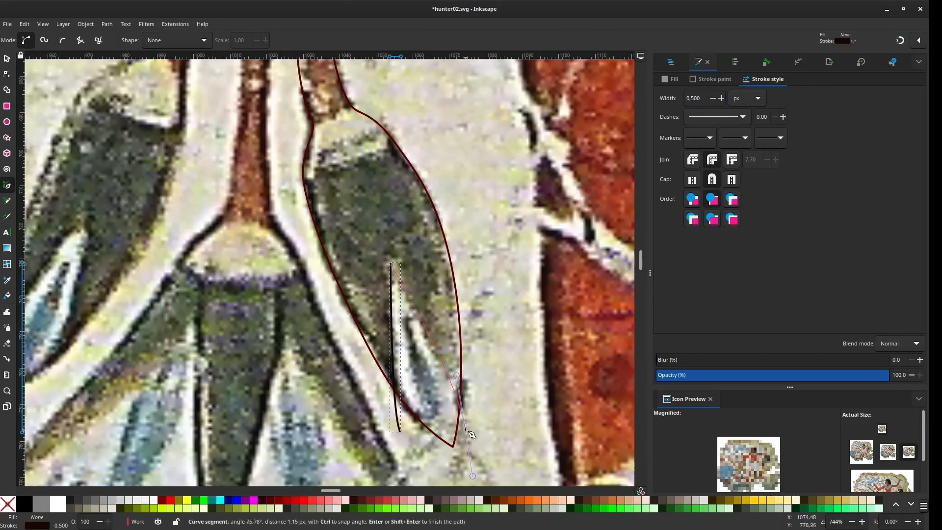
# Step: Adjust the petal line's nodes and handles so its curved ends reach the bud's outline
pyautogui.press('n')
pyautogui.scroll(2, 478, 436)
pyautogui.moveTo(478, 435); pyautogui.dragTo(493, 360)
pyautogui.moveTo(467, 340); pyautogui.dragTo(455, 310)
pyautogui.scroll(-1, 439, 468)
pyautogui.moveTo(336, 350); pyautogui.dragTo(358, 311)
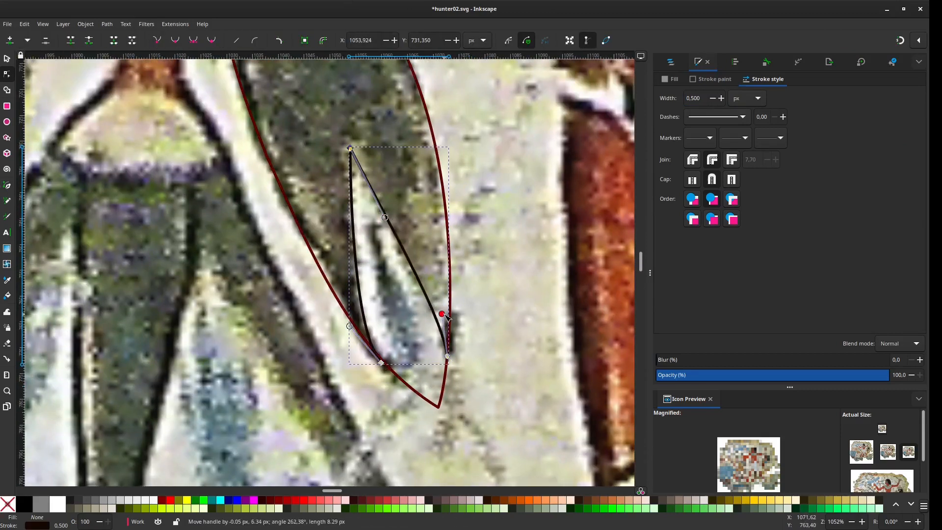
pyautogui.scroll(-1, 511, 399)
pyautogui.click(533, 375)
pyautogui.scroll(1, 534, 378)
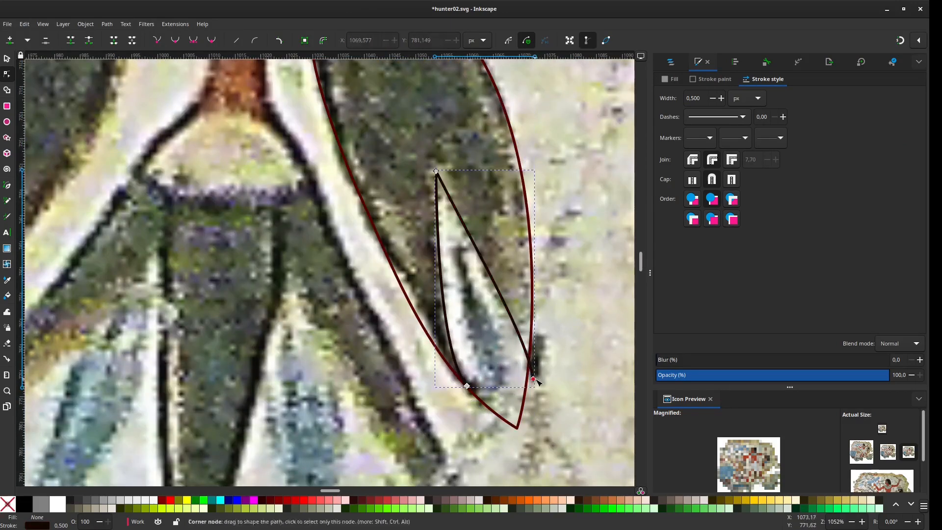
# Step: Draw the inner petal's edges and a curved line across the bud along the cap's lower boundary
pyautogui.press('b')
pyautogui.moveTo(457, 252)
pyautogui.mouseDown()
pyautogui.moveTo(476, 271)
pyautogui.moveTo(459, 193)
pyautogui.mouseUp()
pyautogui.scroll(-1, 556, 391)
pyautogui.scroll(4, 491, 295)
pyautogui.moveTo(357, 257)
pyautogui.mouseDown()
pyautogui.moveTo(422, 275)
pyautogui.moveTo(421, 291)
pyautogui.mouseUp()
pyautogui.click(485, 203)
pyautogui.press('Return')
pyautogui.press('n')
pyautogui.scroll(-1, 442, 343)
# Step: Draw a short curve separating the stem from the cap and adjust its nodes
pyautogui.press('b')
pyautogui.moveTo(451, 277); pyautogui.dragTo(453, 269)
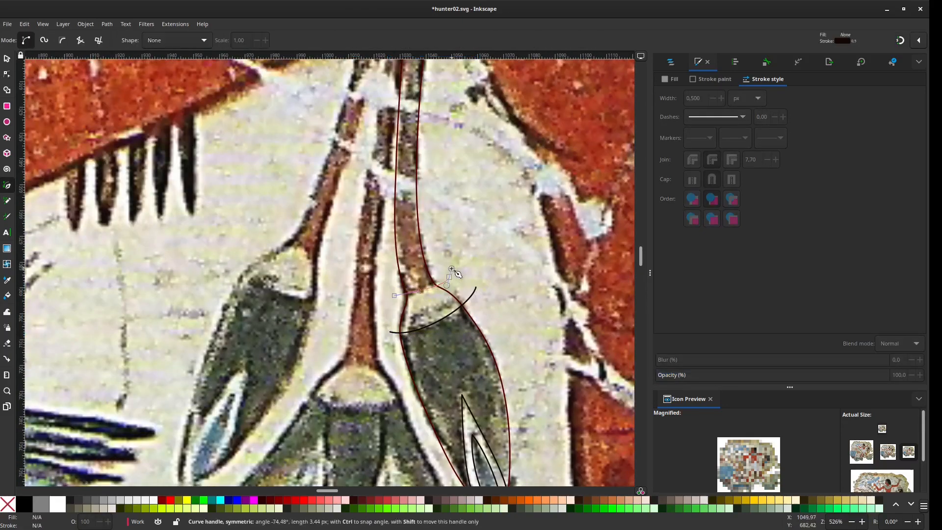
pyautogui.press('Return')
pyautogui.press('n')
pyautogui.scroll(2, 450, 296)
pyautogui.click(342, 296)
pyautogui.scroll(-6, 443, 254)
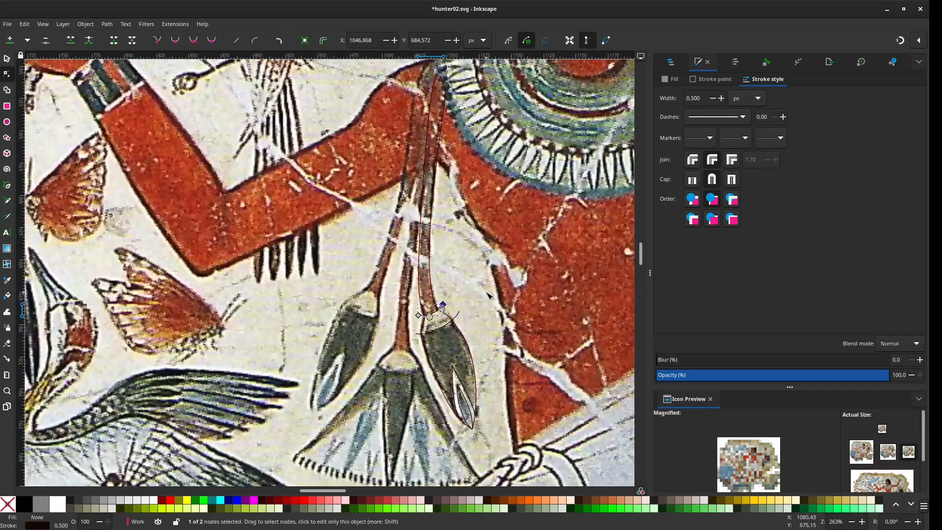
pyautogui.scroll(4, 374, 339)
pyautogui.press('Escape')
pyautogui.press('Escape')
# Step: Make two spare copies of the right bud's full outline, hide them, and select the remaining visible paths
pyautogui.scroll(-2, 449, 259)
pyautogui.scroll(4, 495, 300)
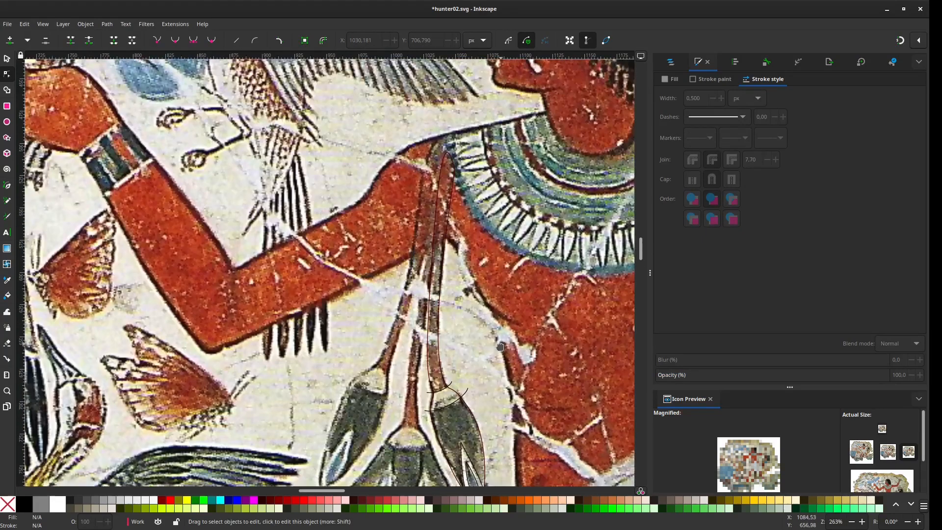
pyautogui.scroll(-2, 495, 299)
pyautogui.press('s')
pyautogui.click(453, 154)
pyautogui.click(669, 64)
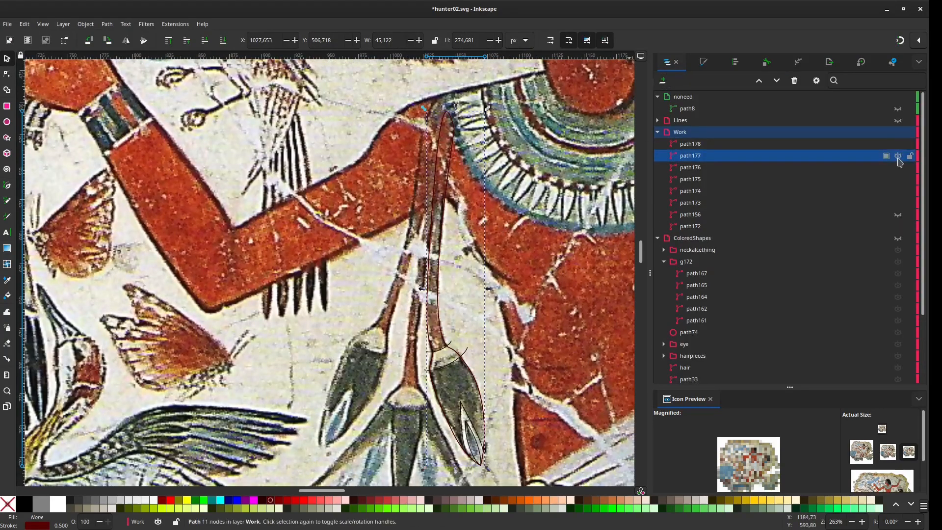
pyautogui.hotkey('ctrl', 'a')
# Step: Split the right bud into separate cap, body and petal shapes with the Shape Builder
pyautogui.press('x')
pyautogui.press('n')
pyautogui.scroll(-5, 467, 384)
pyautogui.scroll(6, 488, 343)
pyautogui.click(324, 263)
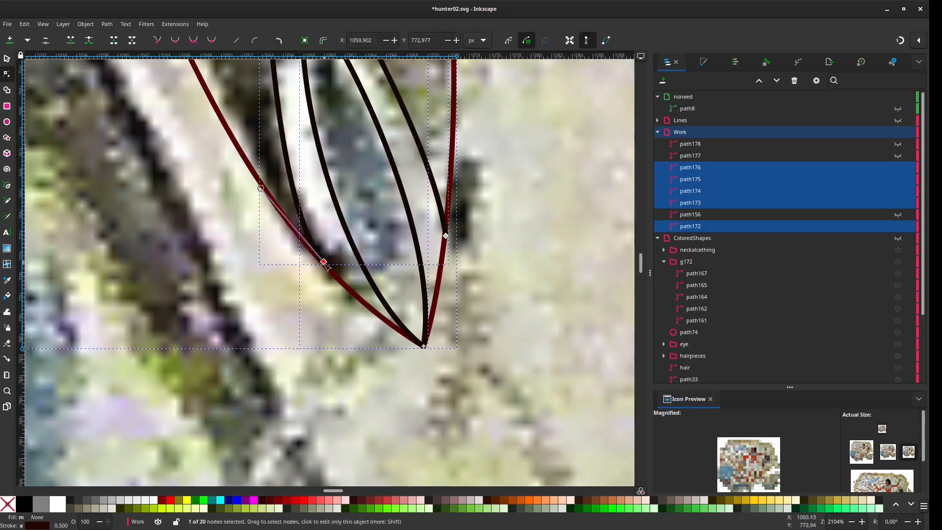
pyautogui.click(6, 91)
pyautogui.scroll(-4, 350, 369)
pyautogui.moveTo(319, 221); pyautogui.dragTo(374, 322)
pyautogui.click(303, 145)
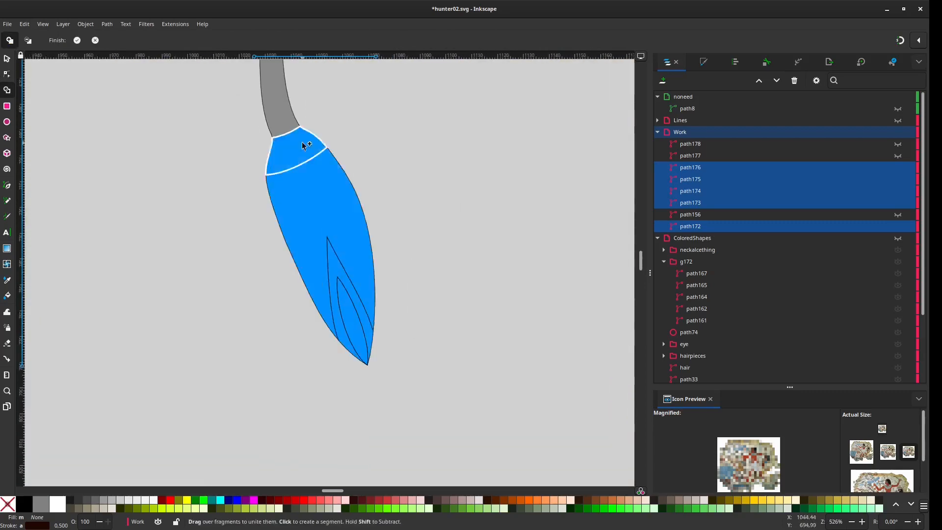
pyautogui.press('Return')
pyautogui.scroll(-3, 441, 364)
pyautogui.press('Escape')
# Step: Swap the fill and stroke of the new bud shapes and show one spare copy of the full outline
pyautogui.scroll(2, 392, 304)
pyautogui.moveTo(353, 237); pyautogui.dragTo(461, 435)
pyautogui.hotkey('shift', 'x')
pyautogui.scroll(3, 431, 275)
pyautogui.click(697, 156)
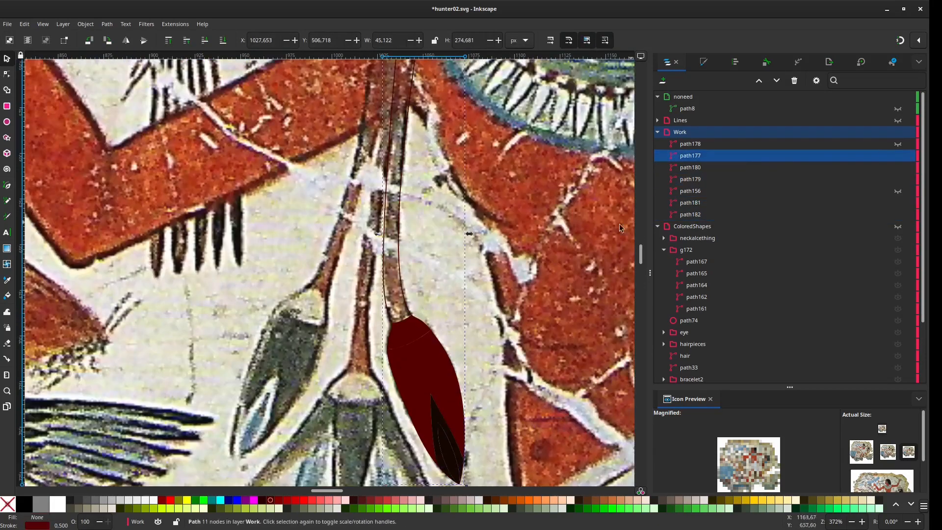
# Step: Move the full right flower shape below the bud's petal shapes in the Work layer and show the ColoredShapes layer
pyautogui.click(898, 156)
pyautogui.scroll(-1, 436, 297)
pyautogui.moveTo(697, 156); pyautogui.dragTo(718, 210)
pyautogui.click(898, 227)
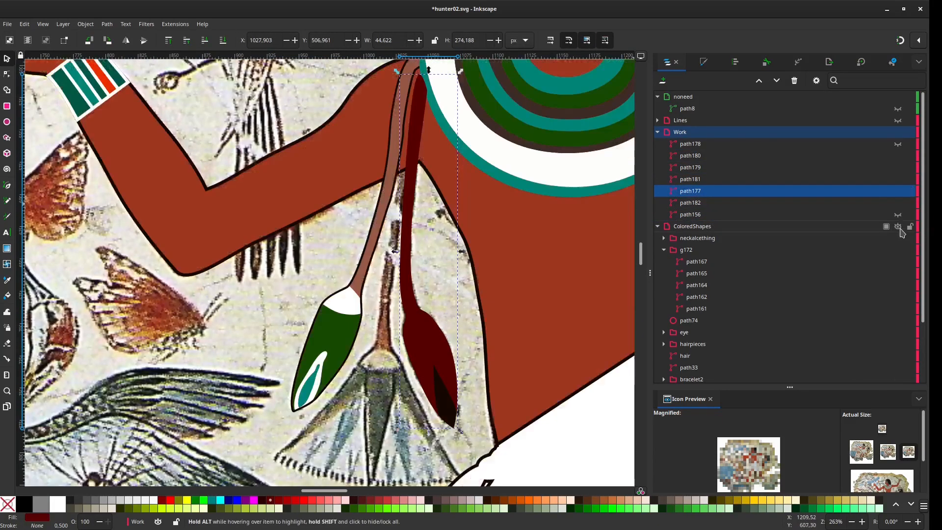
# Step: Colour the right flower by sampling the left one: brown stem, green body, white petal and teal inner petal
pyautogui.press('d')
pyautogui.click(380, 217)
pyautogui.click(700, 180)
pyautogui.click(344, 334)
pyautogui.click(698, 168)
pyautogui.click(346, 305)
pyautogui.click(694, 157)
pyautogui.click(311, 386)
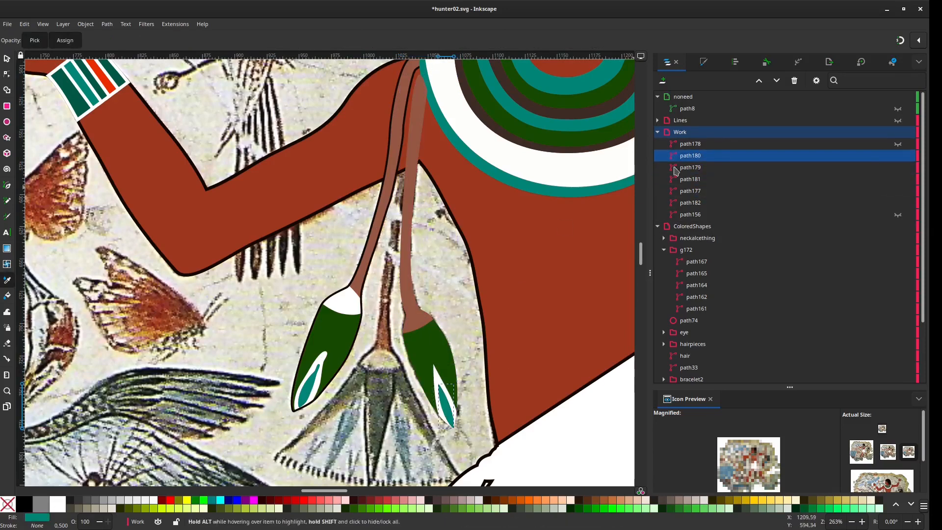
# Step: Lock the ColoredShapes layer and group the right flower's coloured shapes in the Work layer
pyautogui.click(910, 228)
pyautogui.hotkey('ctrl', 'a')
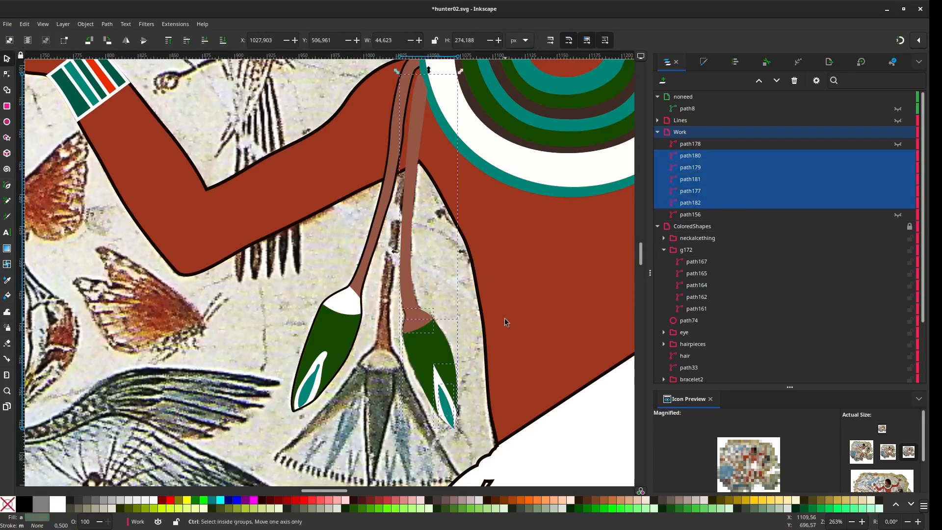
pyautogui.hotkey('ctrl', 'g')
# Step: Show the spare outline of the right flower and set its stroke width to 2.5 px
pyautogui.click(697, 144)
pyautogui.click(897, 144)
pyautogui.click(703, 62)
pyautogui.doubleClick(705, 96)
pyautogui.write('277,5')
pyautogui.press('Return')
# Step: Check the left flower outline's stroke width and set the right flower outline's stroke to 1.5 px
pyautogui.scroll(7, 431, 208)
pyautogui.click(258, 231)
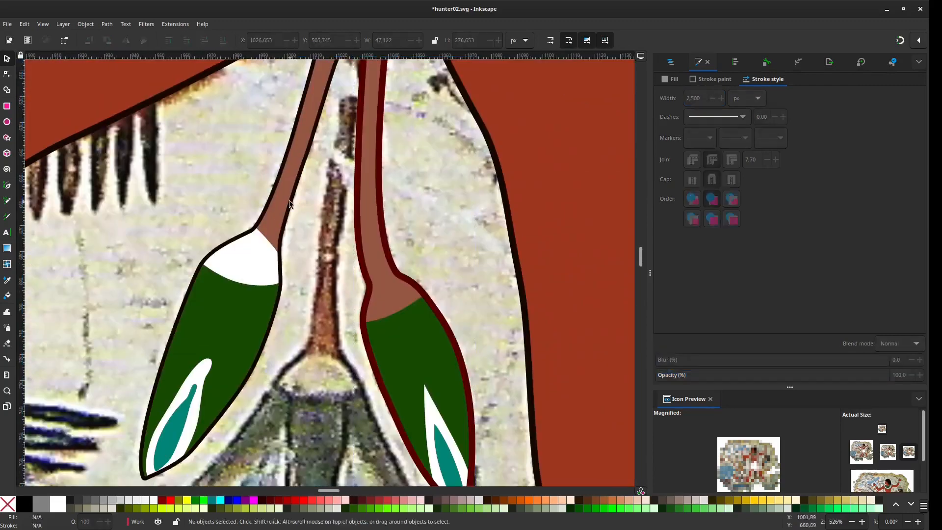
pyautogui.click(671, 62)
pyautogui.click(910, 179)
pyautogui.click(258, 231)
pyautogui.scroll(-2, 278, 225)
pyautogui.click(697, 251)
pyautogui.click(704, 62)
pyautogui.click(334, 241)
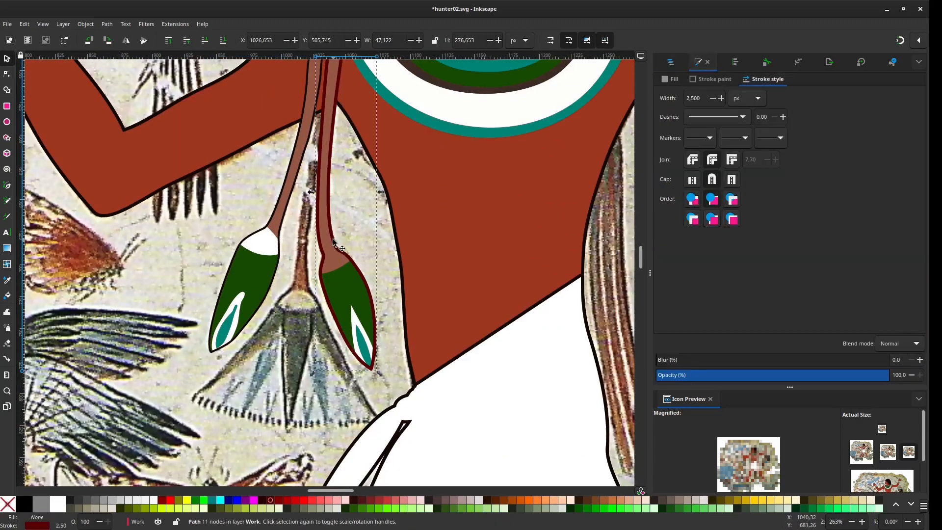
pyautogui.scroll(2, 373, 218)
pyautogui.scroll(1, 361, 172)
# Step: Break the right flower's outline at the stem top and stem-to-bud nodes, and break it apart into separate paths
pyautogui.doubleClick(370, 225)
pyautogui.click(370, 226)
pyautogui.keyDown('shift'); pyautogui.click(347, 180); pyautogui.keyUp('shift')
pyautogui.click(70, 40)
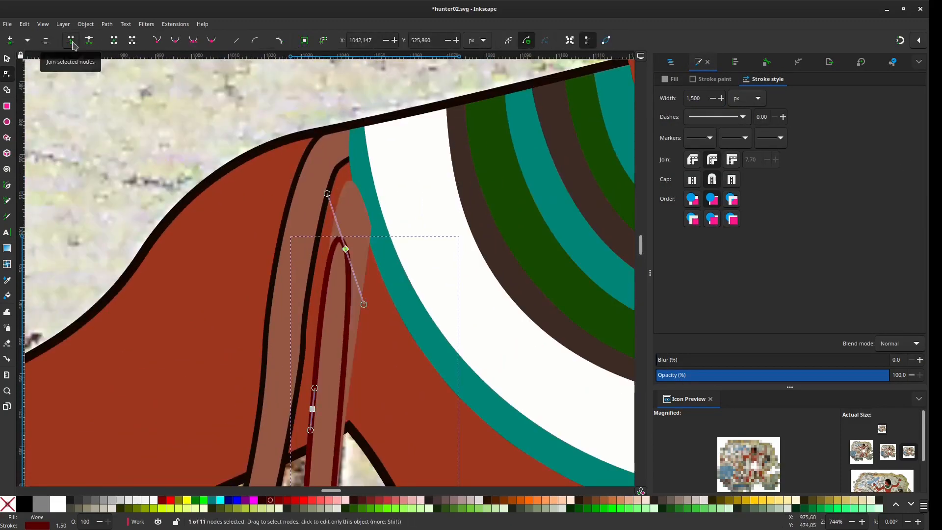
pyautogui.hotkey('ctrl', 'z')
pyautogui.scroll(-1, 382, 163)
pyautogui.scroll(-6, 380, 163)
pyautogui.click(366, 299)
pyautogui.click(107, 24)
pyautogui.click(123, 159)
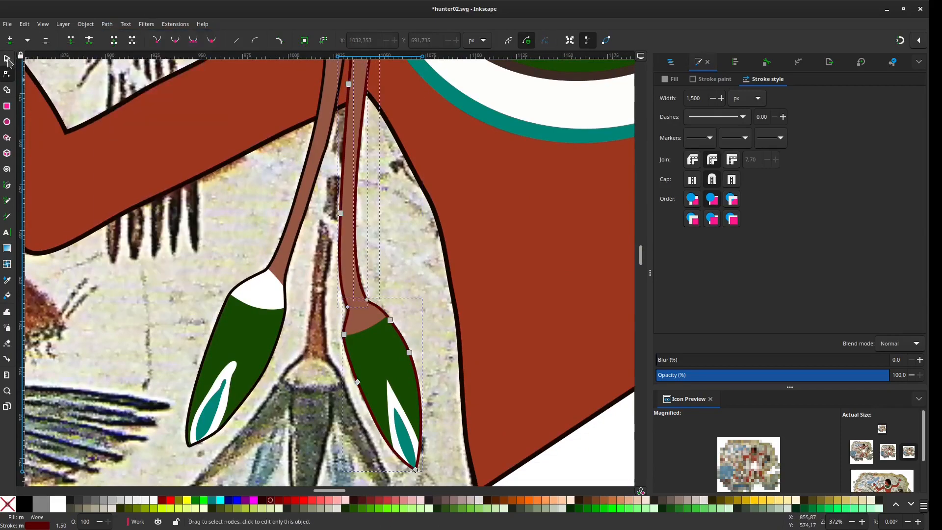
# Step: Delete the outline segment closing the top of the right stem along the necklace
pyautogui.click(7, 58)
pyautogui.click(386, 162)
pyautogui.press('Delete')
# Step: Copy the RGBA colour value of the right bud's green body fill
pyautogui.scroll(-2, 392, 177)
pyautogui.click(463, 308)
pyautogui.click(670, 79)
pyautogui.doubleClick(458, 350)
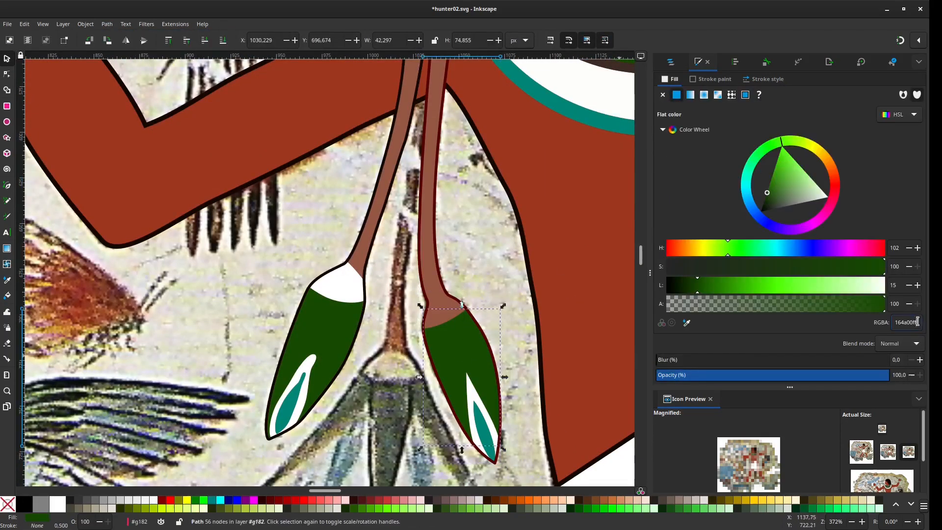
pyautogui.moveTo(917, 322); pyautogui.dragTo(883, 324)
pyautogui.moveTo(486, 249)
pyautogui.mouseDown()
pyautogui.moveTo(423, 157)
pyautogui.moveTo(435, 347)
pyautogui.mouseUp()
pyautogui.hotkey('ctrl', 'c')
pyautogui.scroll(-1, 435, 347)
# Step: Set the right bud outline's stroke to the dark green 081a00ff
pyautogui.click(431, 426)
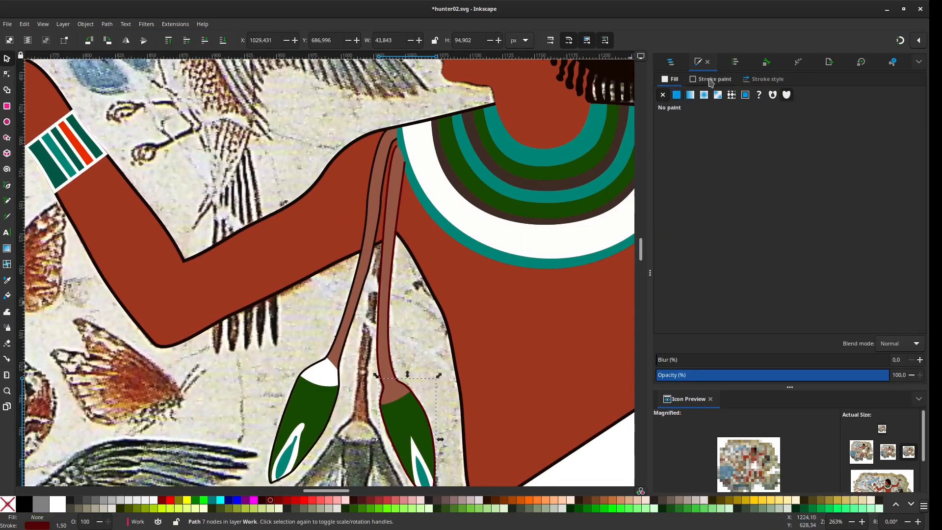
pyautogui.click(711, 80)
pyautogui.doubleClick(917, 323)
pyautogui.hotkey('ctrl', 'v')
pyautogui.scroll(1, 384, 273)
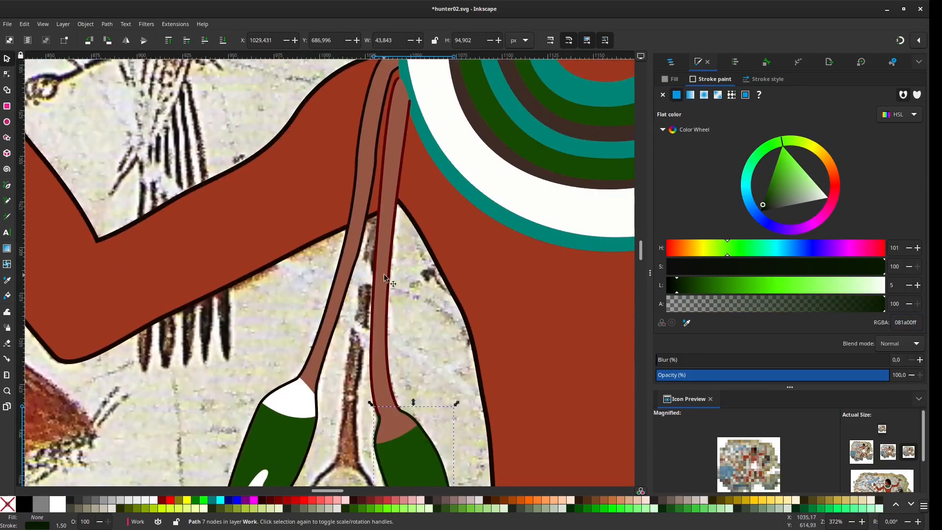
# Step: Set the stroke of the right stem's side lines to the dark brown 130700ff
pyautogui.click(383, 274)
pyautogui.doubleClick(910, 323)
pyautogui.write('130700ff')
# Step: Extend the upper end of the right stem's left line with a short curved segment onto the necklace's teal band
pyautogui.scroll(3, 408, 265)
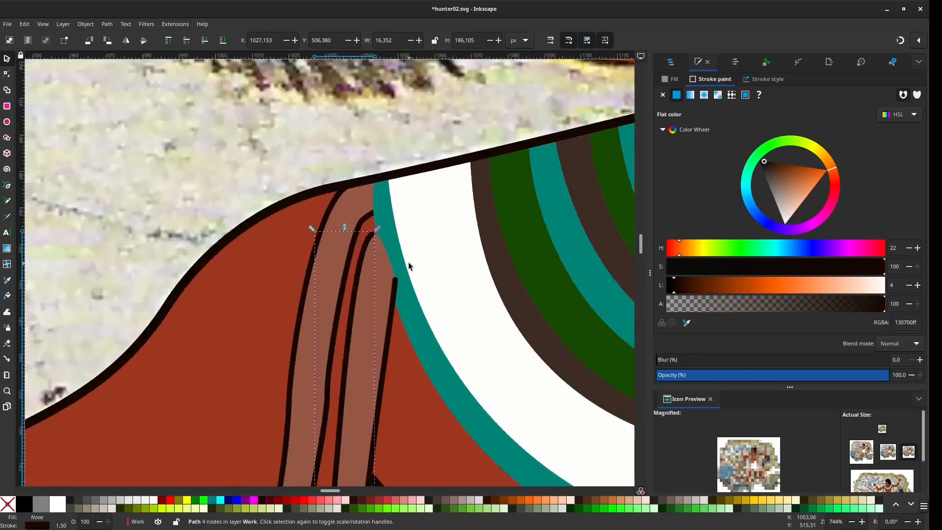
pyautogui.press('n')
pyautogui.click(372, 255)
pyautogui.scroll(3, 376, 255)
pyautogui.press('b')
pyautogui.click(364, 252)
pyautogui.doubleClick(390, 239)
pyautogui.press('n')
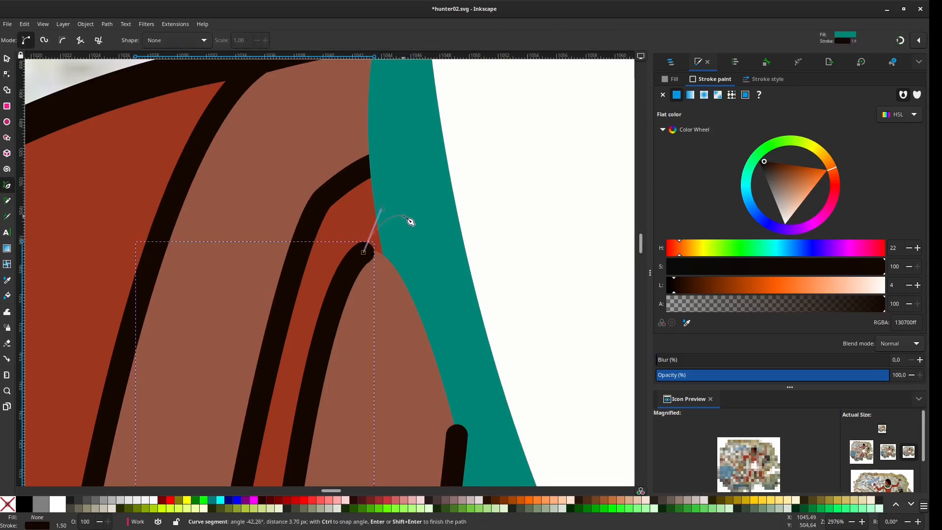
pyautogui.moveTo(378, 238); pyautogui.dragTo(385, 230)
# Step: Move the right flower's colour group into the ColoredShapes layer beneath the necklace group
pyautogui.scroll(-6, 402, 275)
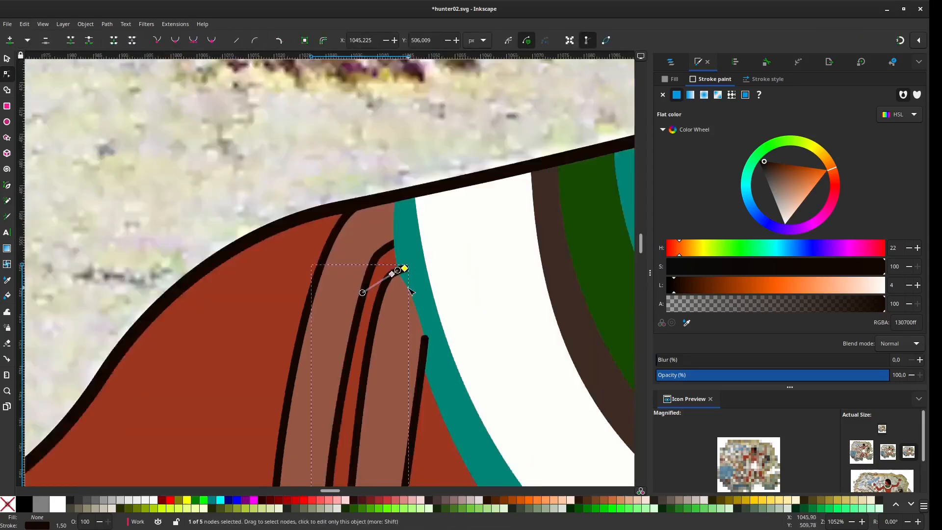
pyautogui.click(395, 310)
pyautogui.click(671, 62)
pyautogui.moveTo(688, 180); pyautogui.dragTo(711, 278)
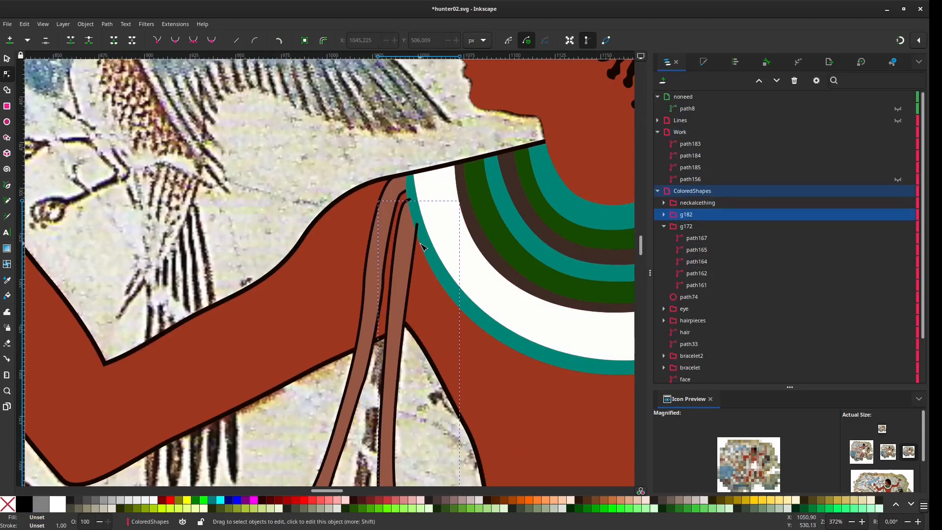
# Step: Try to adjust the upper end nodes of the right stem's two side lines at the necklace's edge
pyautogui.scroll(6, 421, 247)
pyautogui.click(395, 205)
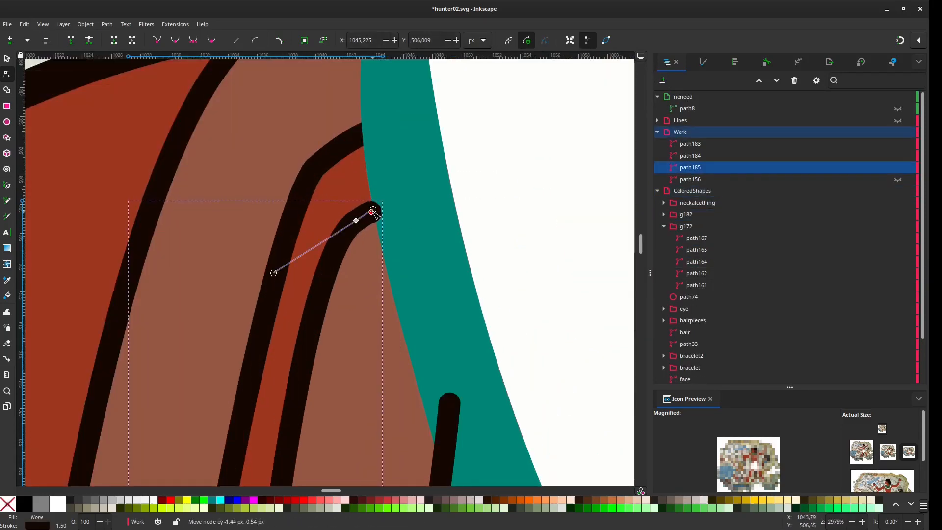
pyautogui.moveTo(358, 219); pyautogui.dragTo(371, 212)
pyautogui.scroll(-3, 359, 164)
pyautogui.click(391, 249)
pyautogui.click(391, 249)
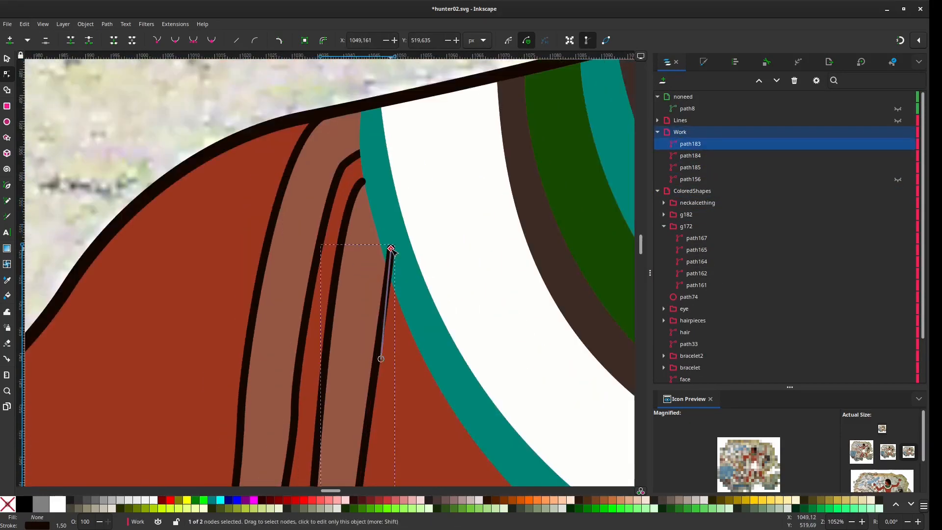
# Step: Undo the recent stem line edits and redo the flower group's move into the ColoredShapes layer
pyautogui.scroll(-2, 253, 92)
pyautogui.click(244, 95)
pyautogui.scroll(1, 243, 95)
pyautogui.hotkey('ctrl', 'z')
pyautogui.hotkey('ctrl', 'z')
pyautogui.hotkey('ctrl', 'z')
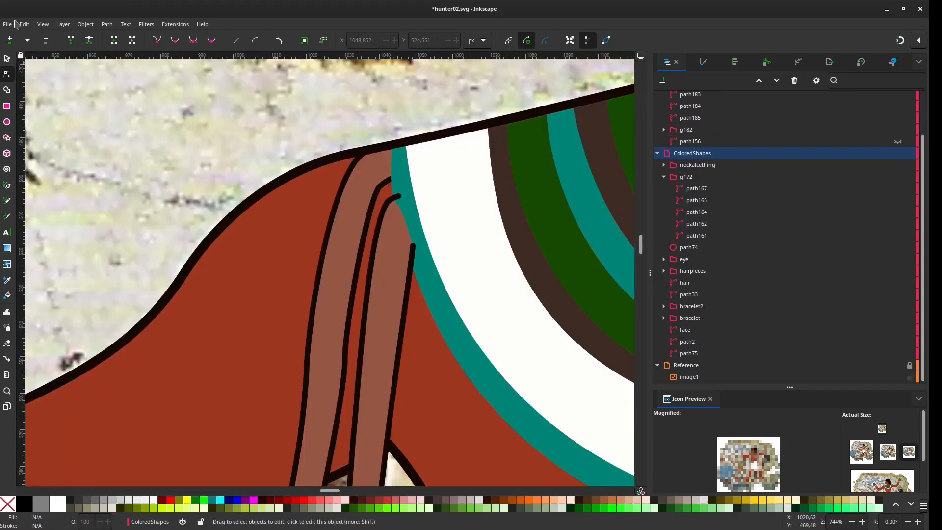
pyautogui.click(24, 24)
pyautogui.click(37, 50)
# Step: Group the right flower's three outline paths and place the group beneath the necklace in the ColoredShapes layer
pyautogui.click(664, 176)
pyautogui.scroll(-3, 412, 147)
pyautogui.click(413, 275)
pyautogui.keyDown('shift'); pyautogui.click(401, 266); pyautogui.keyUp('shift')
pyautogui.keyDown('shift'); pyautogui.click(432, 373); pyautogui.keyUp('shift')
pyautogui.hotkey('ctrl', 'g')
pyautogui.moveTo(687, 144)
pyautogui.mouseDown()
pyautogui.moveTo(696, 184)
pyautogui.moveTo(687, 133)
pyautogui.mouseUp()
# Step: Duplicate the left flower's full outline into the Work layer with no fill
pyautogui.click(388, 316)
pyautogui.click(664, 203)
pyautogui.click(691, 261)
pyautogui.hotkey('ctrl', 'd')
pyautogui.click(664, 214)
pyautogui.click(8, 503)
pyautogui.click(8, 74)
pyautogui.scroll(2, 402, 265)
pyautogui.click(392, 352)
pyautogui.scroll(-2, 405, 357)
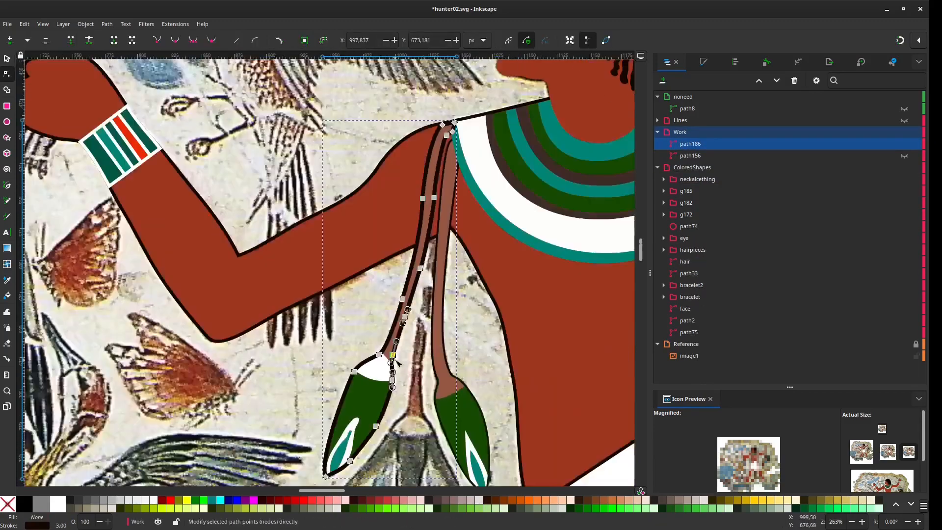
# Step: Duplicate the left bud's white cap and move the copy above the outline in the Work layer
pyautogui.scroll(4, 400, 373)
pyautogui.click(441, 342)
pyautogui.click(364, 347)
pyautogui.hotkey('ctrl', 'd')
pyautogui.moveTo(700, 227); pyautogui.dragTo(688, 133)
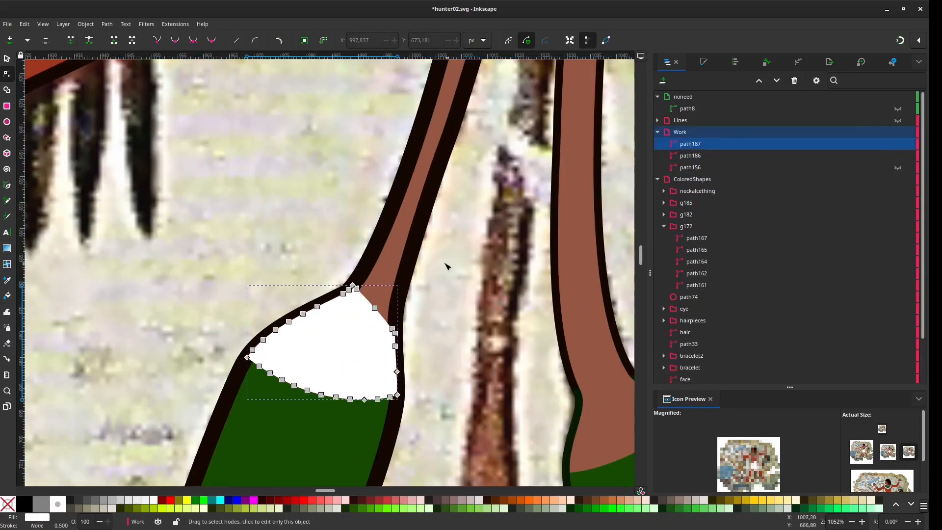
# Step: Swap the fill and stroke of the left flower's outline copy and hide the ColoredShapes layer
pyautogui.click(696, 157)
pyautogui.hotkey('shift', 'x')
pyautogui.click(898, 179)
pyautogui.scroll(-3, 474, 309)
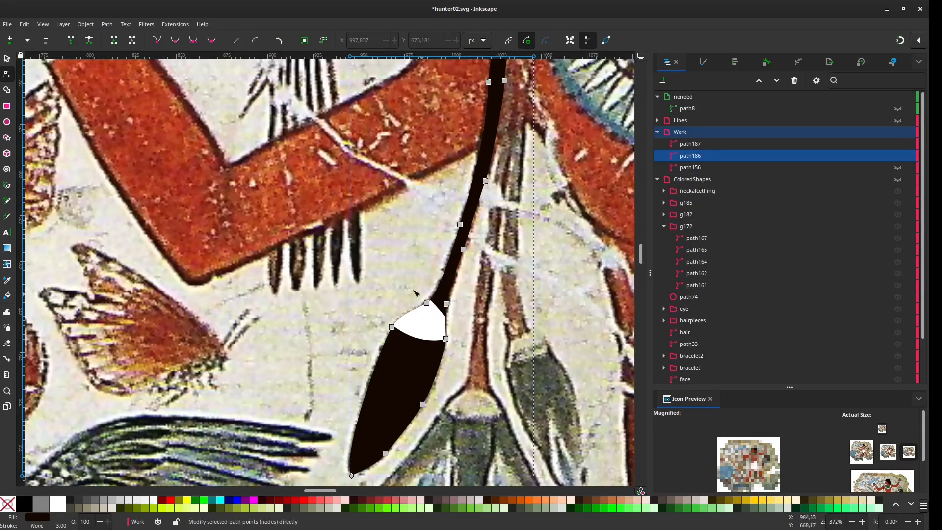
# Step: Move the white cap copy's upper corner node out to the flower shape's edge at the base of the stem
pyautogui.click(7, 58)
pyautogui.scroll(6, 450, 325)
pyautogui.doubleClick(310, 263)
pyautogui.scroll(2, 309, 263)
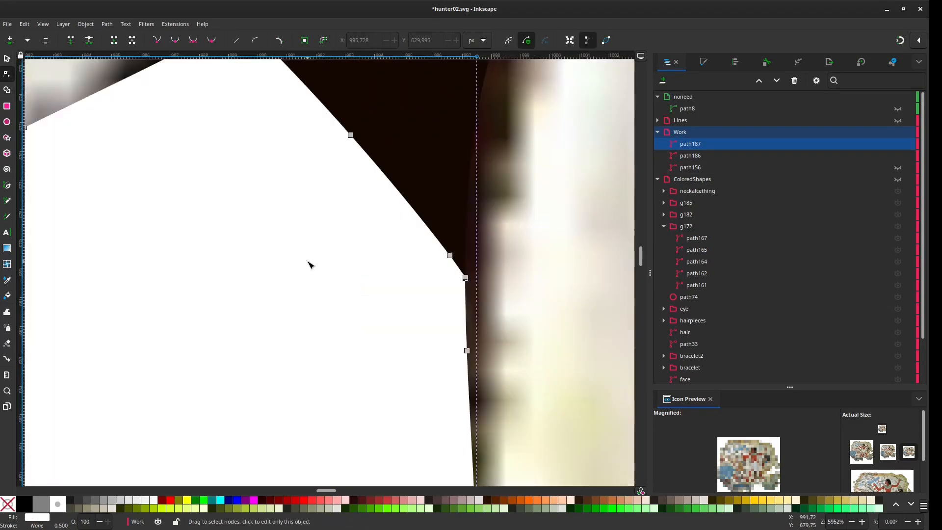
pyautogui.scroll(-2, 482, 295)
pyautogui.scroll(2, 481, 295)
pyautogui.scroll(-6, 471, 290)
pyautogui.scroll(4, 451, 235)
pyautogui.moveTo(361, 280); pyautogui.dragTo(359, 274)
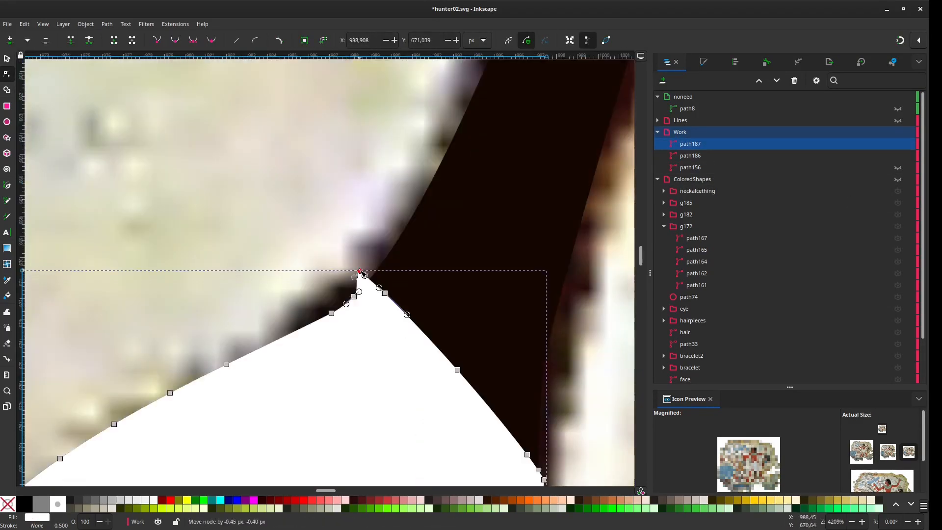
# Step: Save the drawing and divide the left flower into one stem shape and one bud shape with the Shape Builder
pyautogui.scroll(-8, 362, 308)
pyautogui.hotkey('ctrl', 's')
pyautogui.click(7, 58)
pyautogui.keyDown('shift'); pyautogui.click(334, 365); pyautogui.keyUp('shift')
pyautogui.click(7, 90)
pyautogui.moveTo(357, 323); pyautogui.dragTo(343, 358)
pyautogui.click(7, 58)
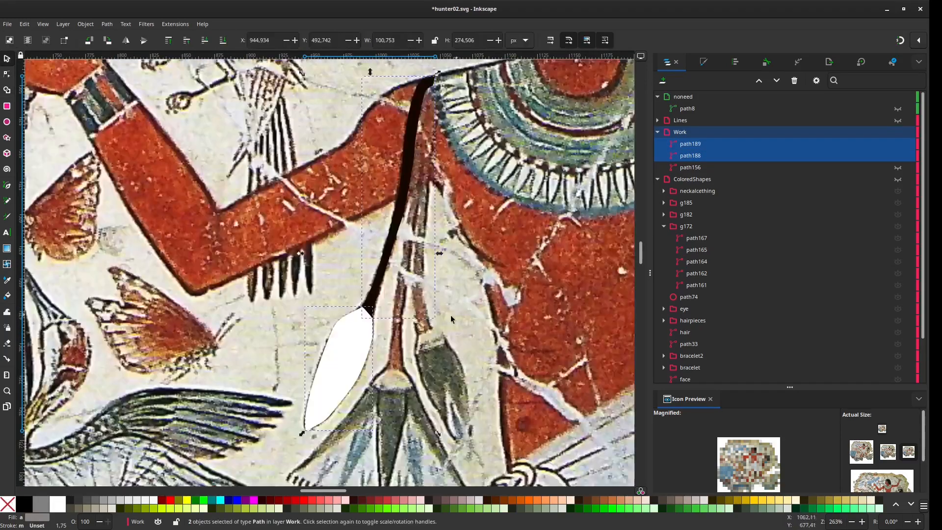
# Step: Remove the fill from the left flower's stem and bud shapes, leaving only their strokes
pyautogui.scroll(3, 336, 364)
pyautogui.click(388, 314)
pyautogui.click(24, 504)
pyautogui.click(477, 313)
pyautogui.click(468, 106)
pyautogui.click(704, 61)
pyautogui.click(663, 95)
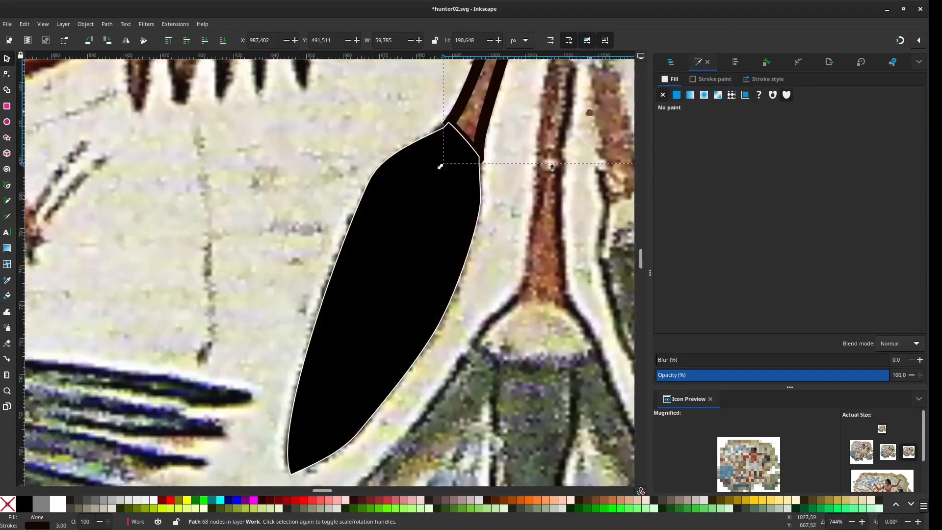
pyautogui.click(399, 252)
pyautogui.click(663, 95)
# Step: Break the left bud's outline at its two stem corner nodes and delete the segment running across the stem
pyautogui.click(7, 74)
pyautogui.scroll(9, 515, 189)
pyautogui.scroll(-5, 371, 332)
pyautogui.click(301, 221)
pyautogui.scroll(-3, 333, 253)
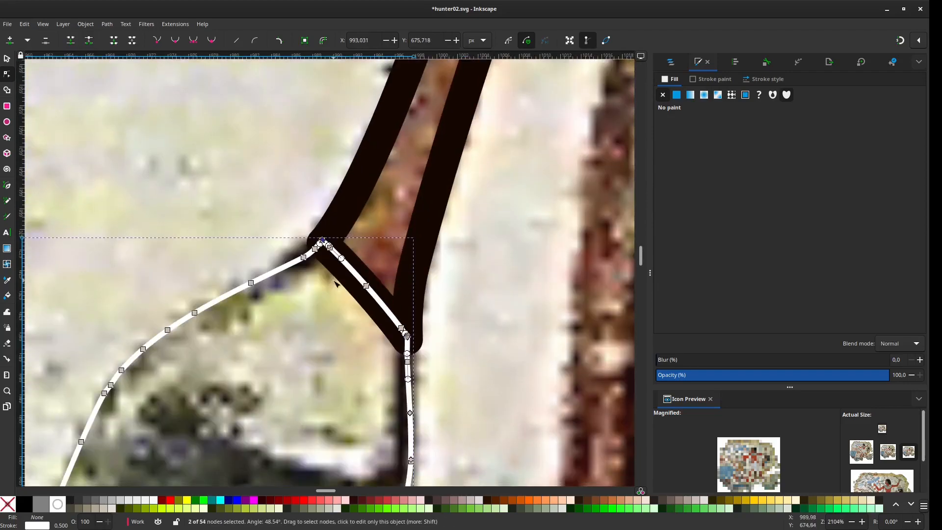
pyautogui.press('Escape')
pyautogui.click(7, 59)
pyautogui.press('Delete')
# Step: Break the left flower's stem outline at its corner nodes and split it into separate paths
pyautogui.scroll(-3, 413, 251)
pyautogui.scroll(3, 424, 227)
pyautogui.click(7, 74)
pyautogui.scroll(3, 386, 380)
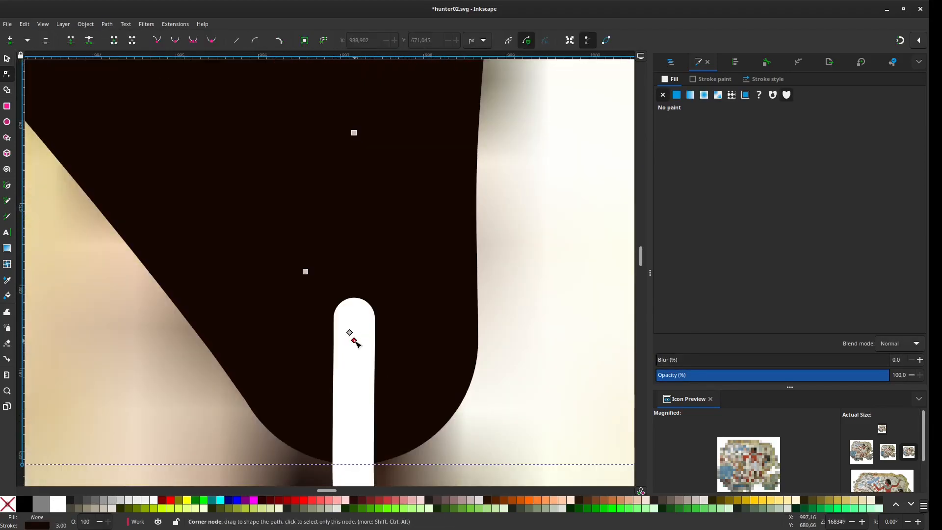
pyautogui.scroll(-8, 353, 330)
pyautogui.scroll(8, 457, 101)
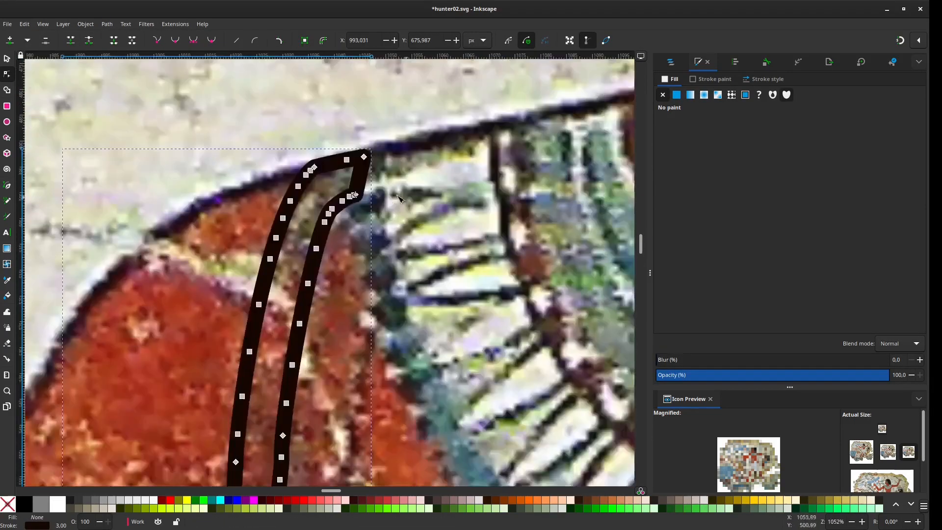
pyautogui.click(141, 204)
pyautogui.click(89, 40)
pyautogui.scroll(-3, 212, 228)
pyautogui.click(107, 24)
pyautogui.click(134, 165)
# Step: Delete the short pieces closing the left stem at its upper end and across its base
pyautogui.click(7, 59)
pyautogui.click(416, 128)
pyautogui.press('Delete')
pyautogui.scroll(-6, 416, 129)
pyautogui.click(369, 305)
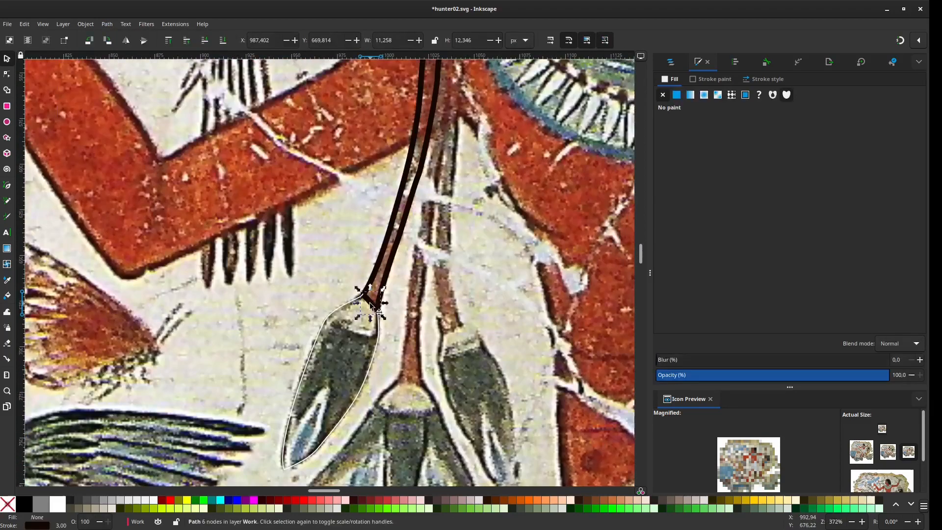
pyautogui.press('Delete')
# Step: Set the stroke width of the left flower's stem and bud outlines to 1.5 px
pyautogui.click(379, 300)
pyautogui.keyDown('shift'); pyautogui.click(388, 301); pyautogui.keyUp('shift')
pyautogui.click(763, 79)
pyautogui.write('1,5')
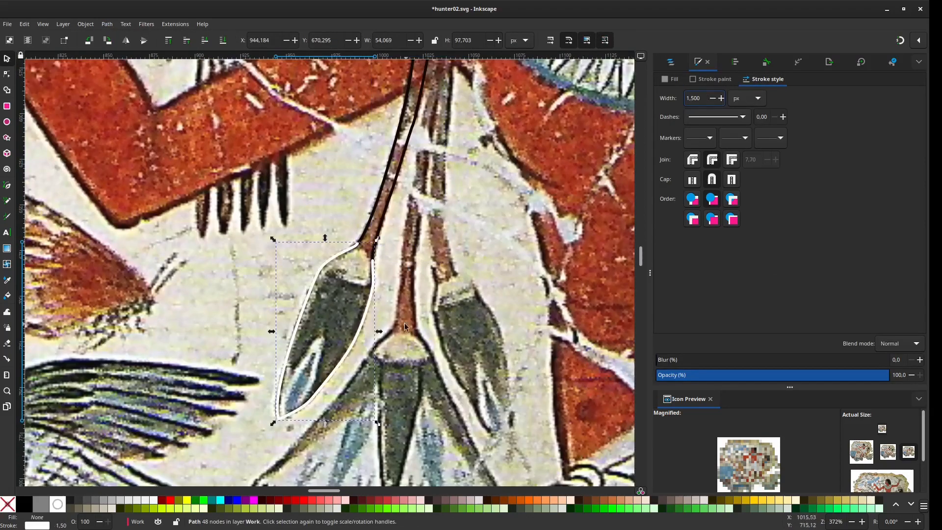
# Step: Show the ColoredShapes layer and remove the stroke paint from the colored shape at the left bud's cap
pyautogui.scroll(5, 405, 327)
pyautogui.click(670, 62)
pyautogui.scroll(-4, 407, 246)
pyautogui.click(898, 192)
pyautogui.scroll(-2, 408, 245)
pyautogui.scroll(-3, 684, 267)
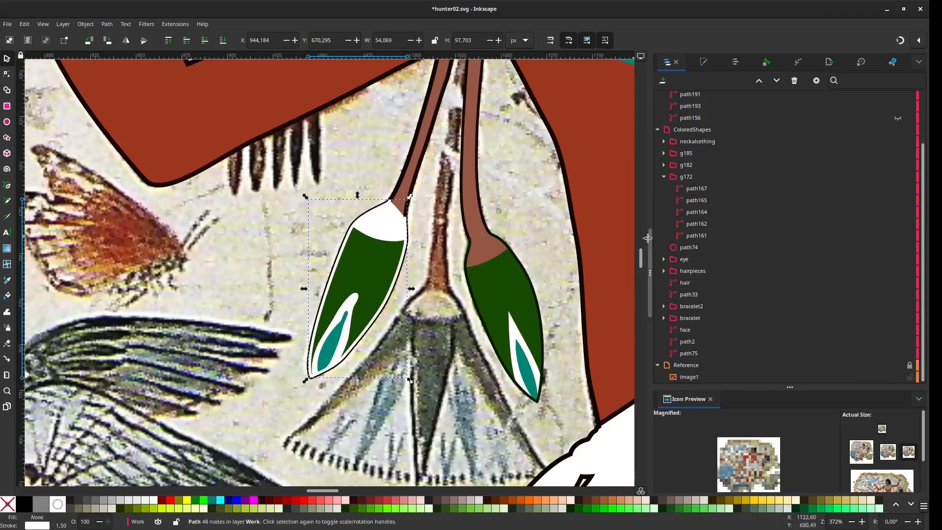
pyautogui.click(704, 62)
pyautogui.click(401, 198)
pyautogui.click(714, 79)
pyautogui.click(662, 94)
pyautogui.scroll(4, 397, 202)
pyautogui.scroll(-4, 427, 271)
# Step: Align the right end node of the left bud's outline with the lower end of the right stem line
pyautogui.doubleClick(428, 269)
pyautogui.scroll(7, 427, 267)
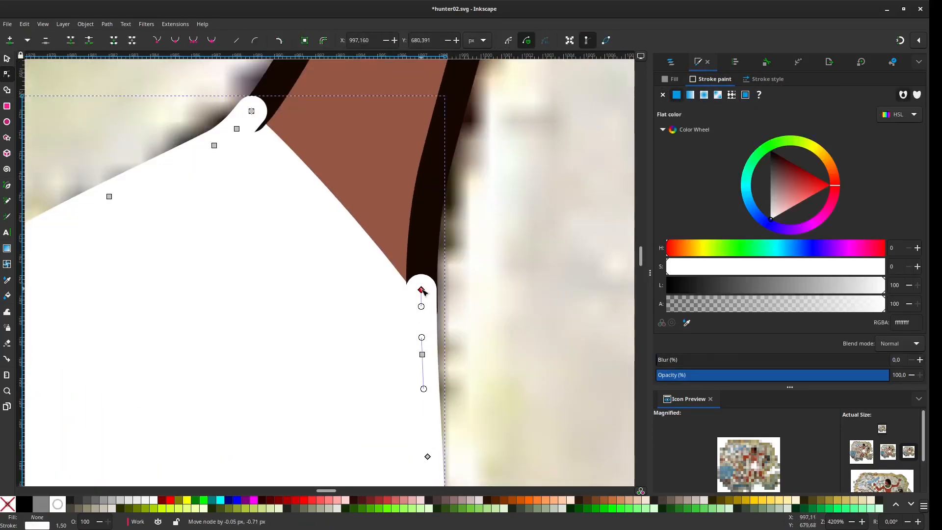
pyautogui.click(423, 310)
pyautogui.moveTo(423, 293); pyautogui.dragTo(460, 418)
pyautogui.moveTo(458, 383); pyautogui.dragTo(458, 381)
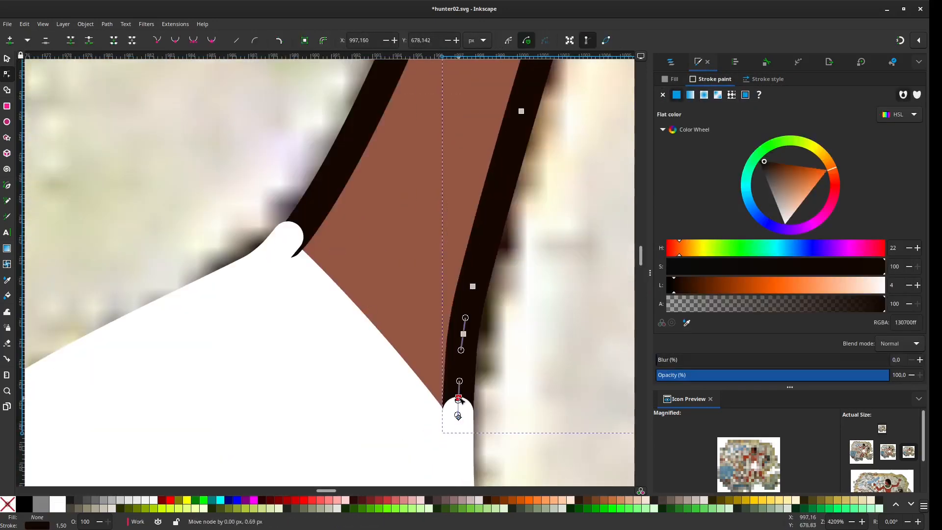
pyautogui.click(459, 411)
pyautogui.click(459, 432)
pyautogui.moveTo(458, 418); pyautogui.dragTo(459, 407)
pyautogui.moveTo(368, 289); pyautogui.dragTo(524, 375)
pyautogui.scroll(-2, 493, 349)
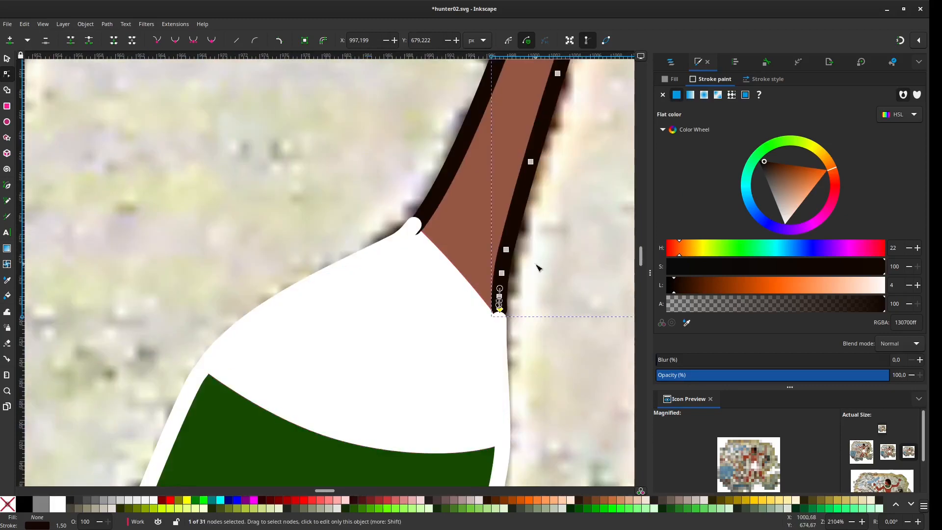
# Step: Align the bud outline's upper left end node with the lower end of the left stem line
pyautogui.scroll(3, 425, 192)
pyautogui.click(441, 211)
pyautogui.click(392, 291)
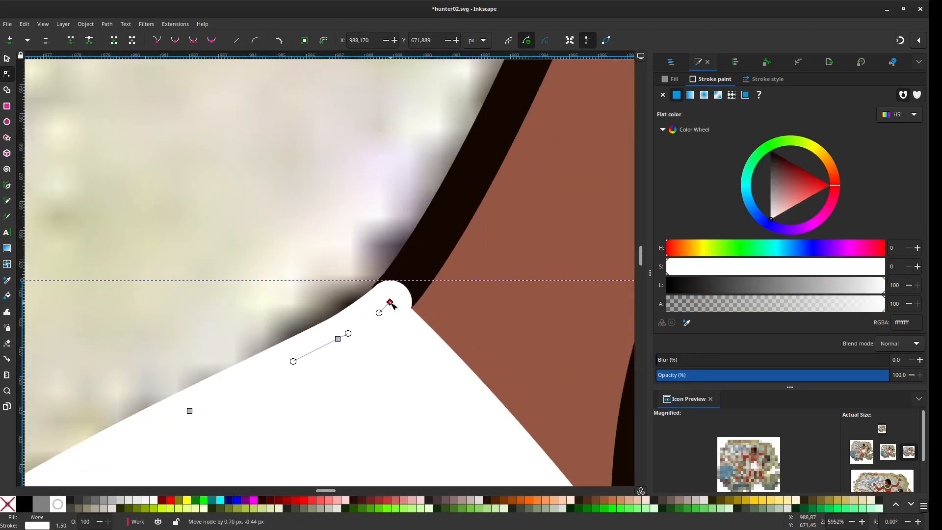
pyautogui.click(408, 276)
pyautogui.scroll(-6, 395, 296)
pyautogui.click(415, 239)
pyautogui.scroll(-1, 492, 260)
# Step: Give the left bud's outline the dark stroke color sampled from the right flower's outline, with no fill
pyautogui.press('s')
pyautogui.click(545, 284)
pyautogui.click(671, 62)
pyautogui.click(438, 237)
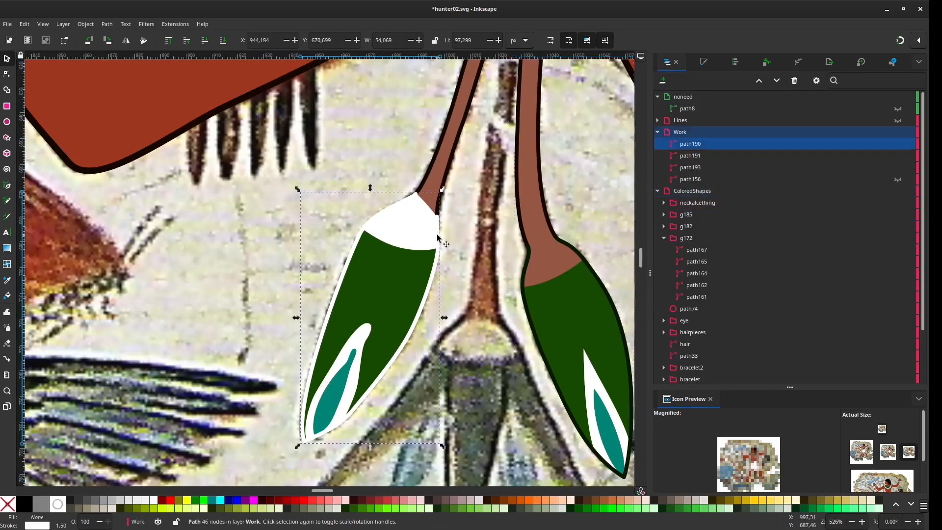
pyautogui.press('d')
pyautogui.click(523, 294)
pyautogui.hotkey('shift', 'x')
pyautogui.click(704, 62)
pyautogui.click(662, 92)
# Step: Group the left flower's stem and bud outlines and move the group into the ColoredShapes layer above g172
pyautogui.press('s')
pyautogui.scroll(-3, 380, 393)
pyautogui.click(668, 62)
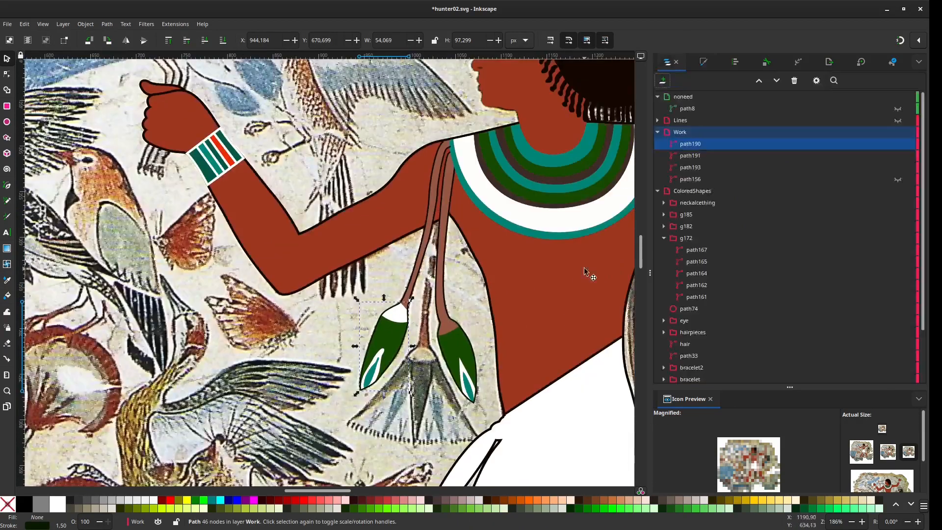
pyautogui.hotkey('ctrl', 'g')
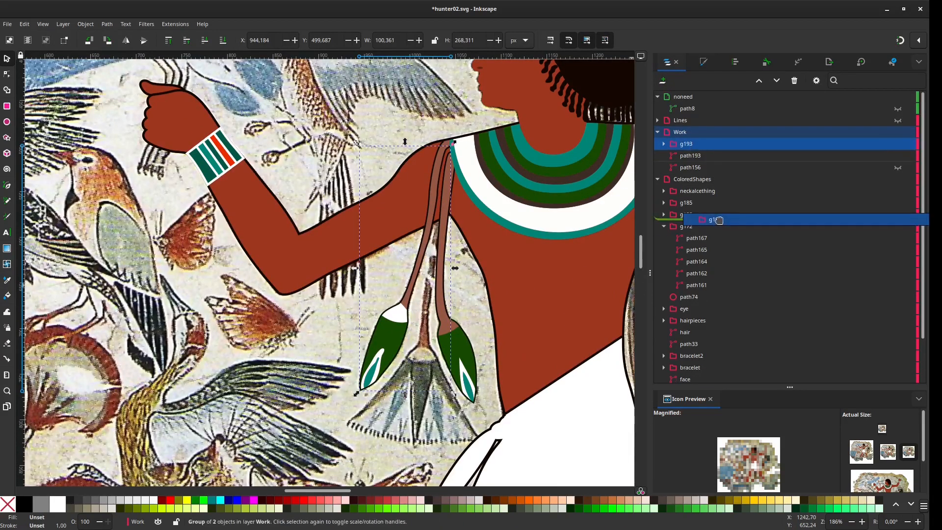
pyautogui.moveTo(719, 220); pyautogui.dragTo(719, 220)
pyautogui.click(700, 144)
pyautogui.click(678, 228)
pyautogui.click(904, 215)
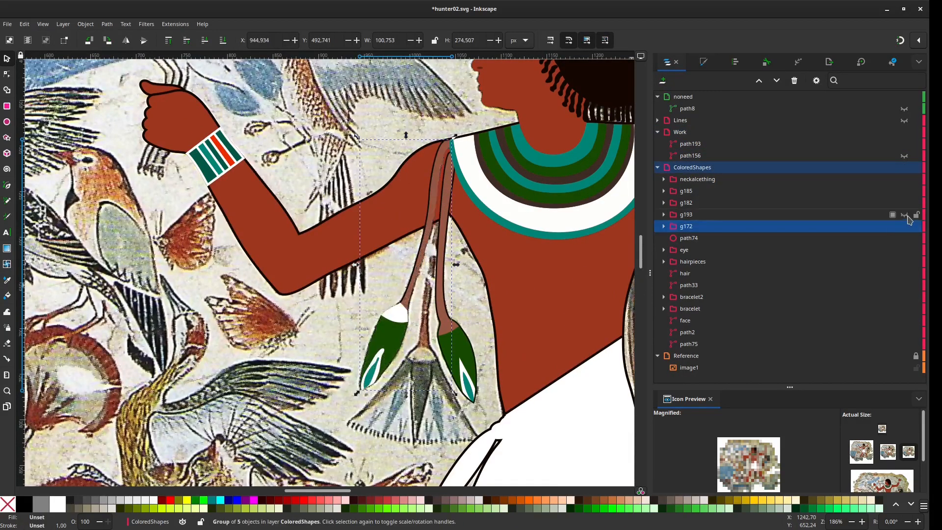
pyautogui.click(904, 215)
# Step: Move path193 out of the Work layer into ColoredShapes and show the hidden path156
pyautogui.moveTo(699, 145); pyautogui.dragTo(704, 215)
pyautogui.click(699, 145)
pyautogui.click(904, 145)
# Step: Reshape the fan flower outline's lower left corner and bottom curve to follow the painting
pyautogui.scroll(1, 461, 392)
pyautogui.doubleClick(505, 278)
pyautogui.scroll(1, 506, 277)
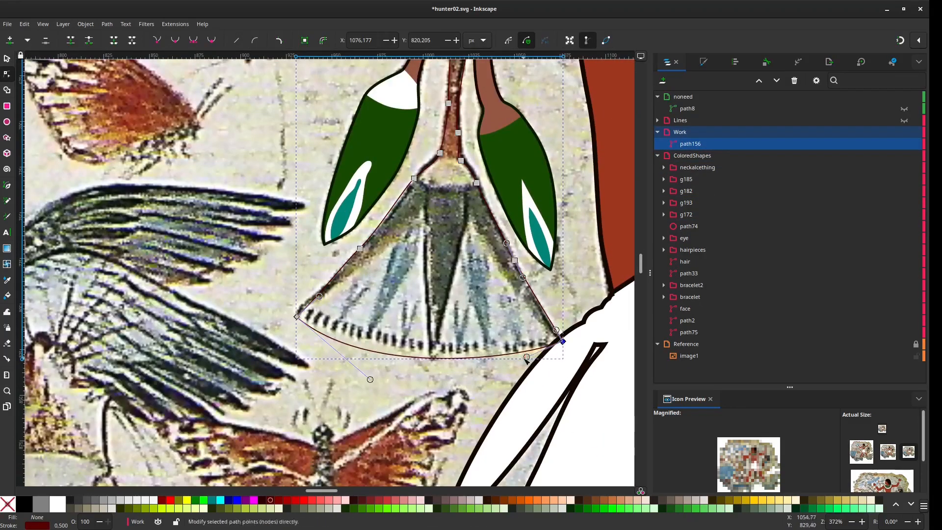
pyautogui.moveTo(296, 317); pyautogui.dragTo(295, 313)
pyautogui.scroll(4, 380, 275)
pyautogui.scroll(2, 410, 274)
pyautogui.click(406, 276)
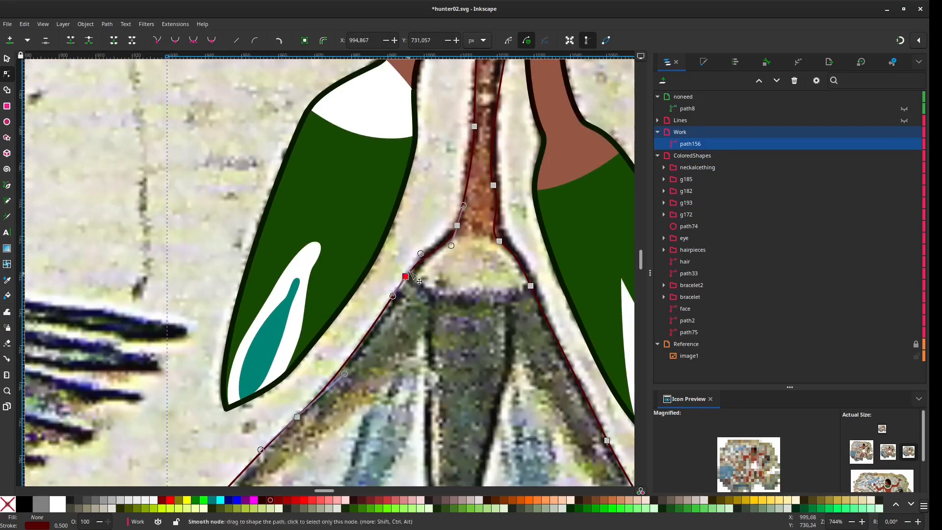
# Step: Delete the surplus nodes along the right side of the fan flower's stem outline
pyautogui.scroll(12, 514, 252)
pyautogui.click(479, 291)
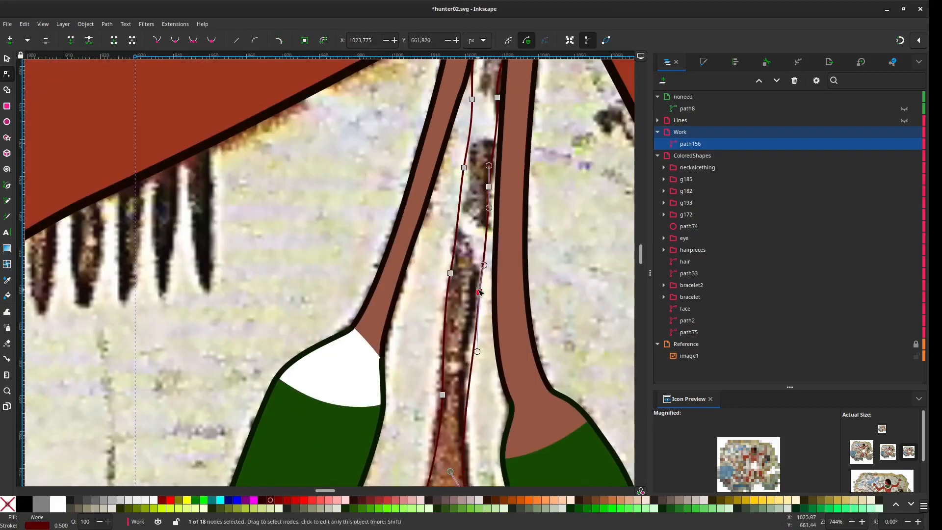
pyautogui.click(497, 98)
pyautogui.press('Delete')
pyautogui.scroll(-2, 489, 203)
pyautogui.click(481, 304)
pyautogui.press('Delete')
pyautogui.scroll(-2, 490, 172)
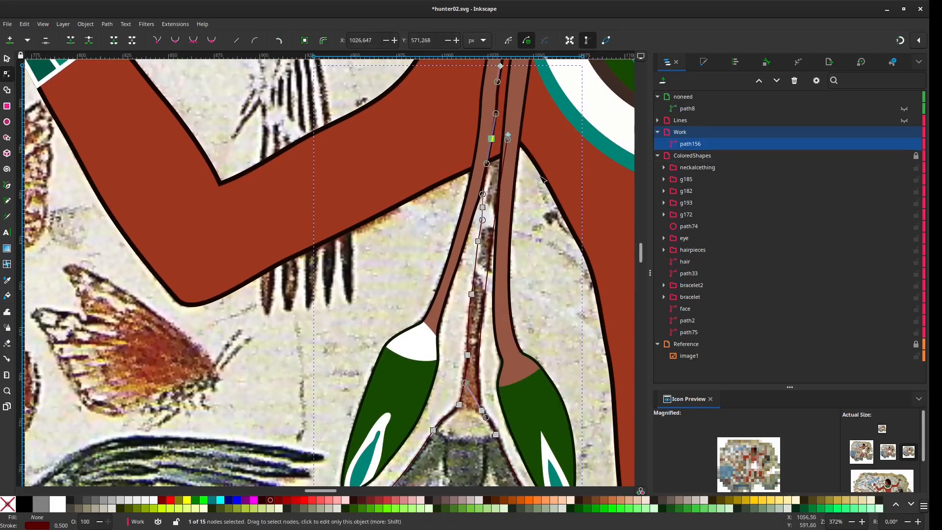
# Step: Move the upper end node of the fan flower's stem up to the teal edge of the collar
pyautogui.scroll(6, 543, 180)
pyautogui.moveTo(502, 271); pyautogui.dragTo(519, 166)
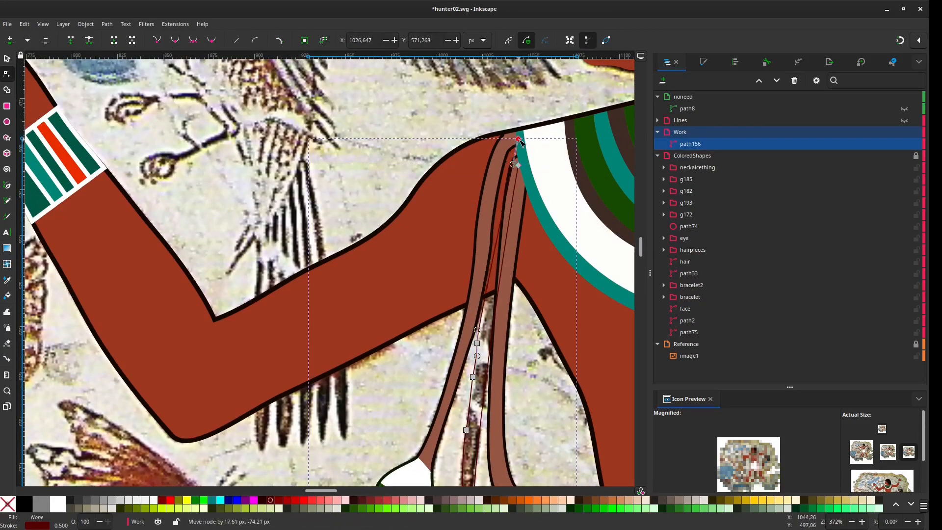
pyautogui.scroll(1, 510, 167)
pyautogui.moveTo(520, 163); pyautogui.dragTo(522, 174)
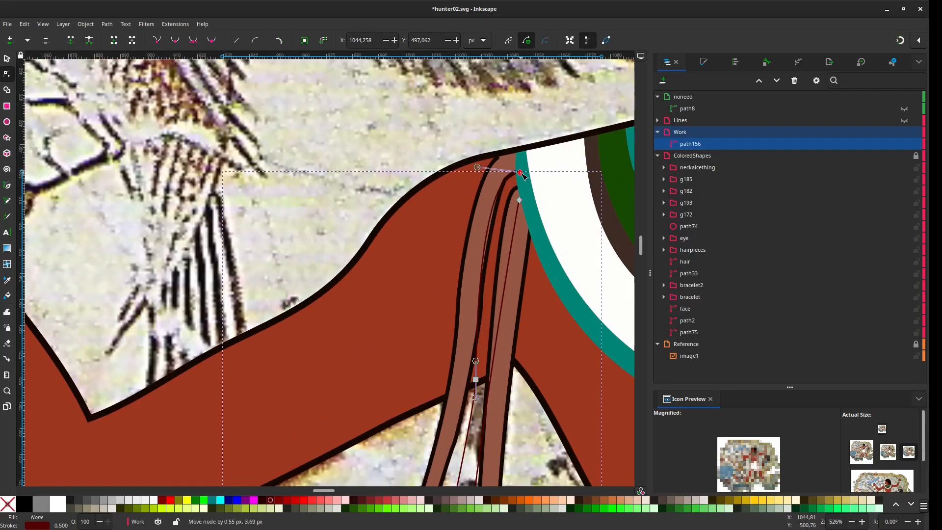
pyautogui.click(43, 24)
pyautogui.click(172, 77)
pyautogui.click(43, 24)
pyautogui.click(172, 66)
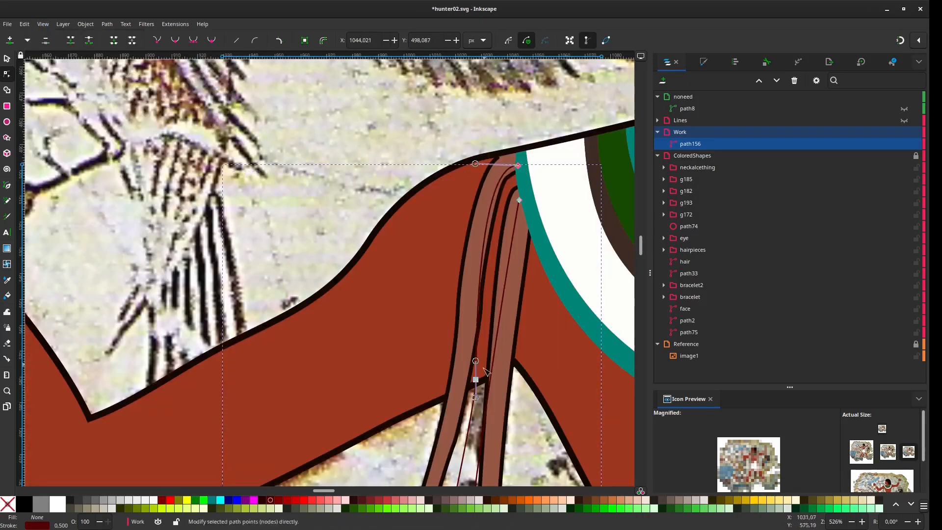
# Step: Adjust the nodes along the left side of the fan flower's stem to follow the painted stem
pyautogui.scroll(-1, 481, 359)
pyautogui.moveTo(480, 358); pyautogui.dragTo(489, 60)
pyautogui.scroll(1, 488, 61)
pyautogui.scroll(-1, 453, 353)
pyautogui.moveTo(452, 353); pyautogui.dragTo(480, 132)
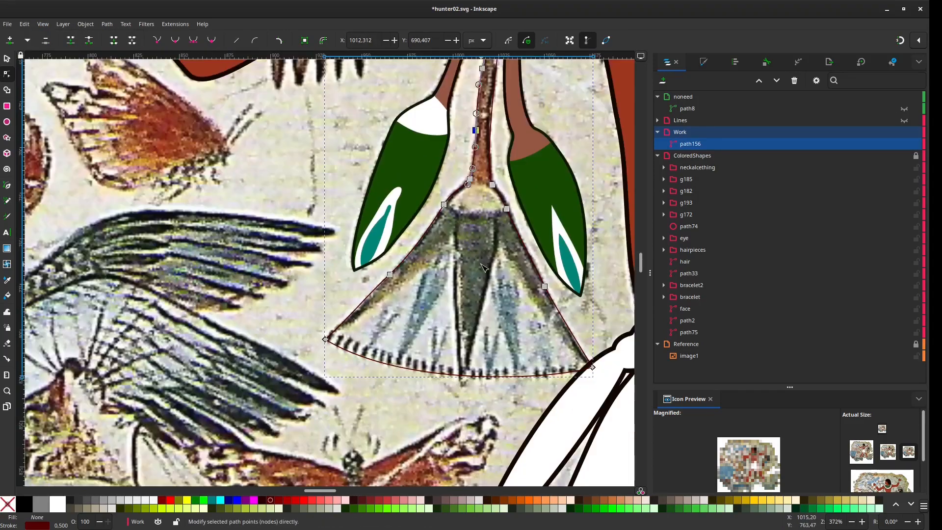
# Step: Draw a curved line across the fan flower's neck and a tapering V-shaped centre petal below it
pyautogui.scroll(1, 480, 223)
pyautogui.press('b')
pyautogui.moveTo(423, 183); pyautogui.dragTo(444, 246)
pyautogui.doubleClick(527, 197)
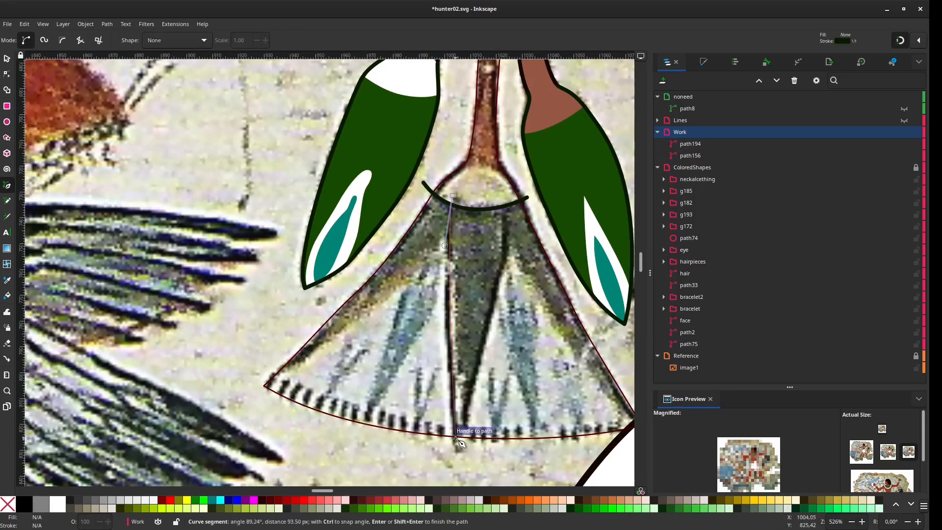
pyautogui.moveTo(490, 142); pyautogui.dragTo(491, 142)
pyautogui.press('Return')
# Step: Hide the ColoredShapes layer and draw the right outer petal's inner edge as a curve to the fan's right corner
pyautogui.moveTo(490, 141); pyautogui.dragTo(434, 112)
pyautogui.click(898, 179)
pyautogui.click(900, 40)
pyautogui.click(582, 368)
pyautogui.press('Return')
pyautogui.press('n')
pyautogui.moveTo(444, 142); pyautogui.dragTo(437, 143)
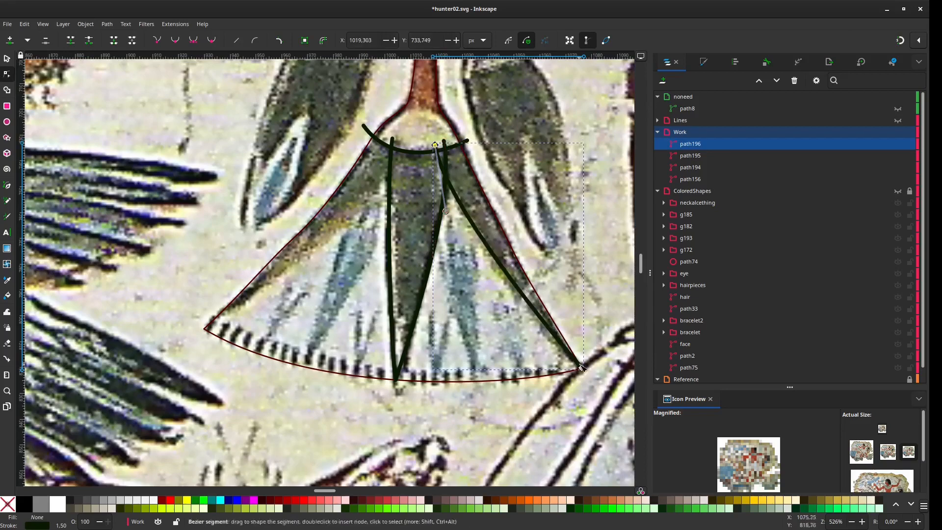
pyautogui.moveTo(549, 345); pyautogui.dragTo(548, 347)
pyautogui.moveTo(225, 325); pyautogui.dragTo(327, 346)
# Step: Draw the left outer petal's inner edge from the fan's left corner to its neck and bend it to the painting
pyautogui.hotkey('shift', '5')
pyautogui.scroll(3, 308, 353)
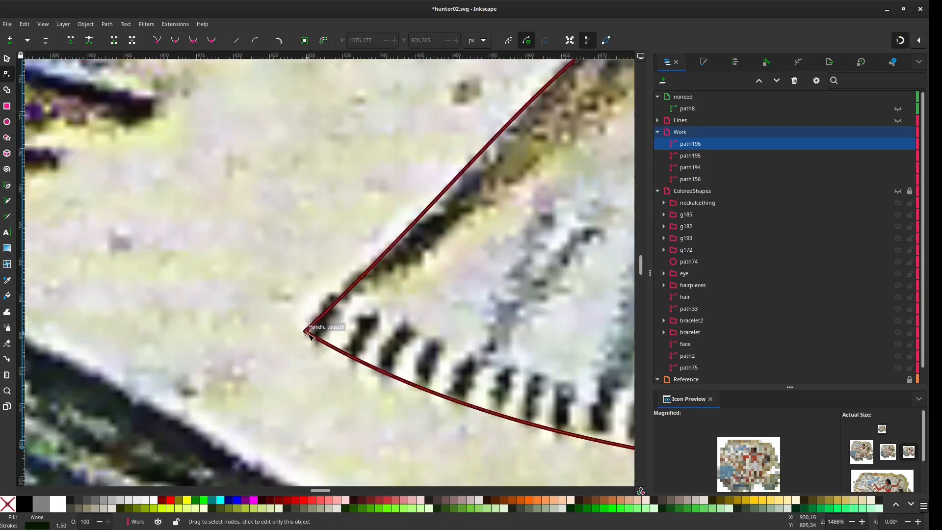
pyautogui.click(307, 331)
pyautogui.press('b')
pyautogui.scroll(-1, 314, 314)
pyautogui.click(299, 318)
pyautogui.scroll(-2, 417, 324)
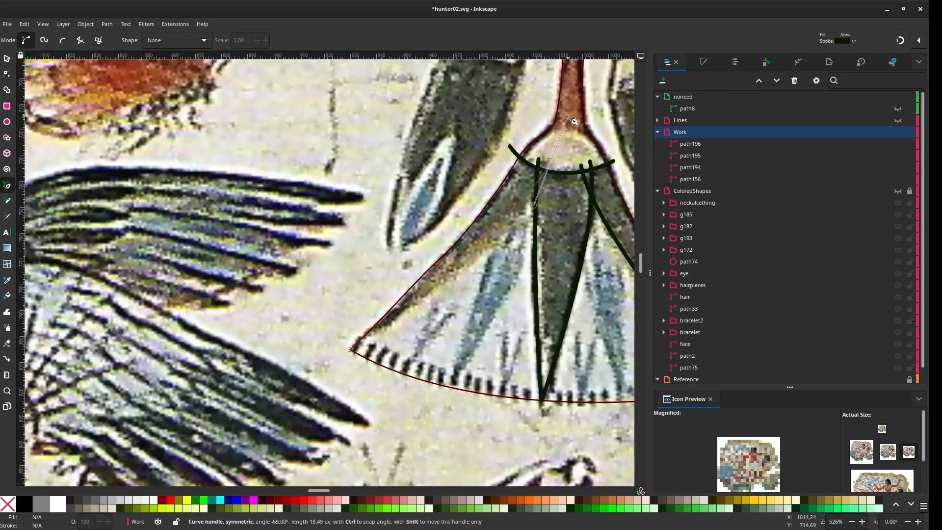
pyautogui.moveTo(567, 117); pyautogui.dragTo(568, 117)
pyautogui.press('Return')
pyautogui.press('n')
pyautogui.scroll(1, 365, 346)
pyautogui.moveTo(343, 350); pyautogui.dragTo(402, 341)
pyautogui.scroll(-1, 331, 348)
# Step: Draw four small V-shaped marks along the fan flower's lower part, two on each side of the centre petal
pyautogui.press('b')
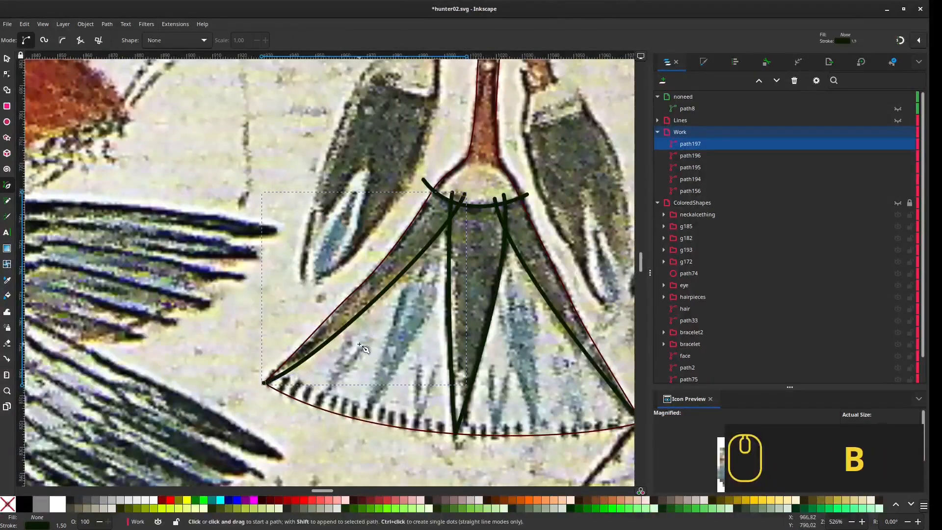
pyautogui.click(348, 340)
pyautogui.click(511, 372)
pyautogui.press('Return')
pyautogui.click(554, 358)
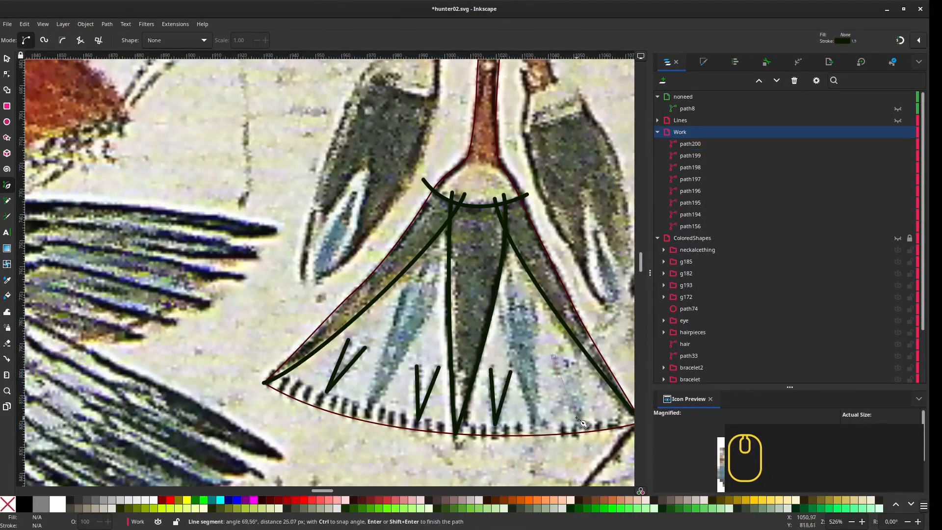
pyautogui.click(580, 419)
pyautogui.click(578, 358)
pyautogui.press('Return')
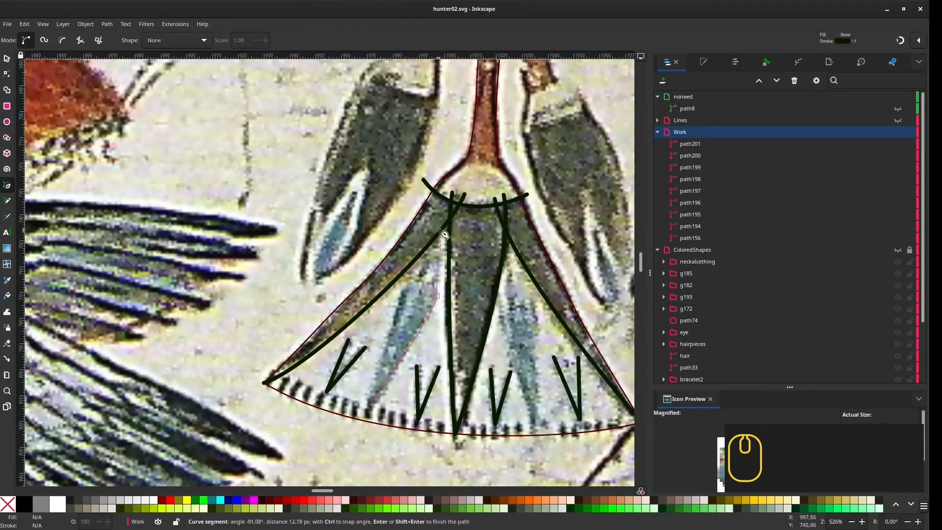
# Step: Draw a closed outline around the fan's left blue petal and save the drawing
pyautogui.moveTo(365, 441); pyautogui.dragTo(373, 363)
pyautogui.click(415, 279)
pyautogui.hotkey('ctrl', 's')
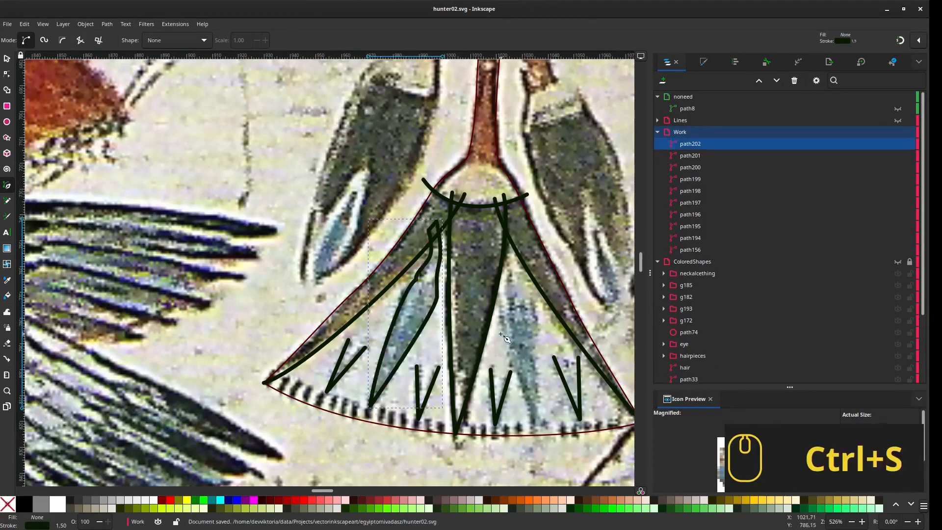
# Step: Delete the extra nodes from the left blue petal's outline so only its two tip nodes shape the curves
pyautogui.press('n')
pyautogui.scroll(1, 439, 281)
pyautogui.click(436, 197)
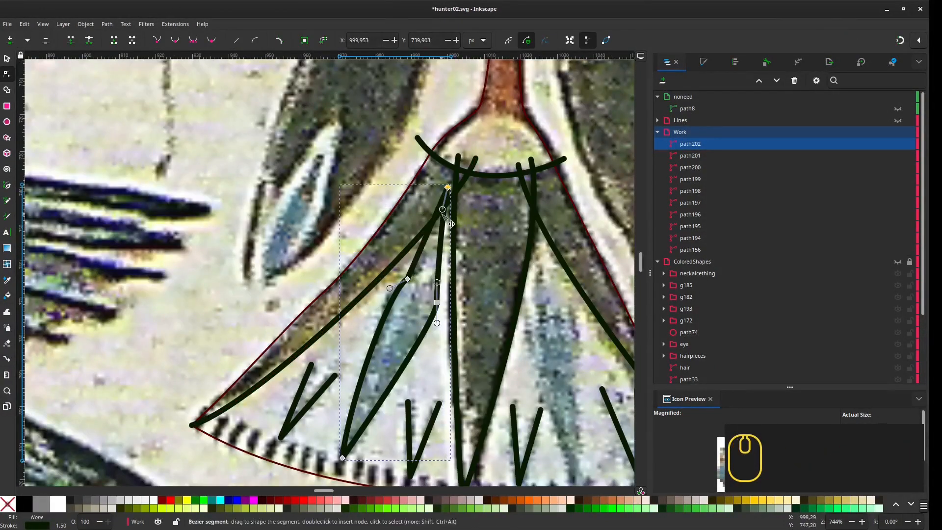
pyautogui.press('Delete')
pyautogui.press('Delete')
pyautogui.scroll(-1, 437, 305)
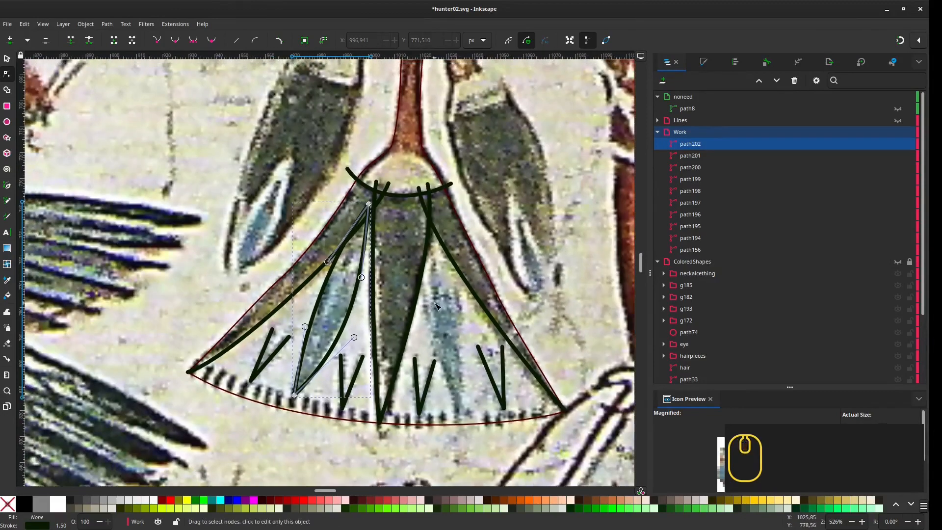
# Step: Bend the sides of the right blue petal's outline to match the painted petal
pyautogui.press('n')
pyautogui.moveTo(480, 334); pyautogui.dragTo(472, 333)
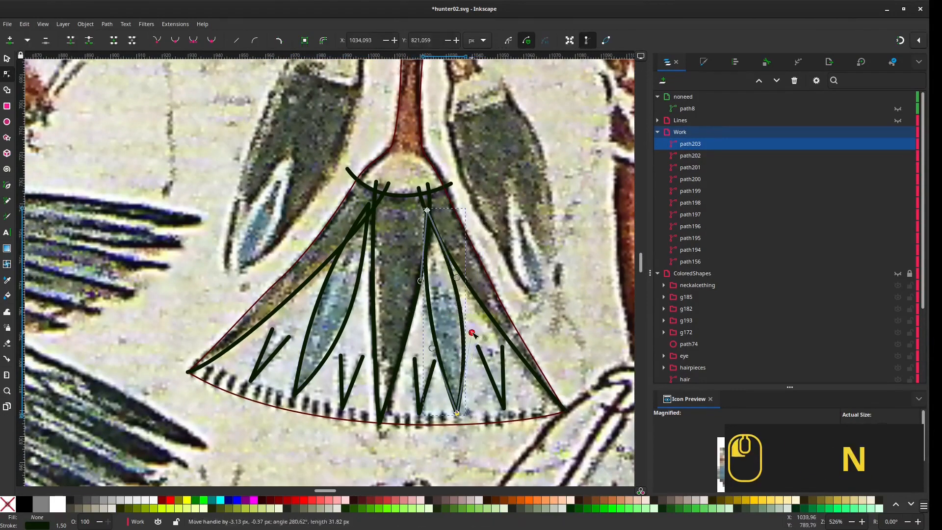
pyautogui.scroll(-3, 461, 280)
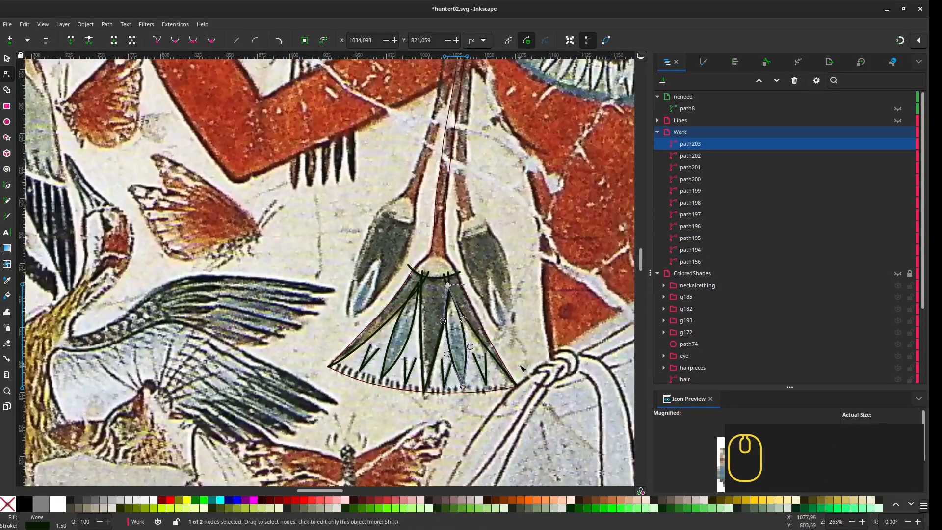
pyautogui.click(432, 253)
pyautogui.scroll(1, 434, 254)
pyautogui.scroll(-1, 437, 256)
pyautogui.press('s')
pyautogui.scroll(-1, 431, 122)
pyautogui.click(433, 126)
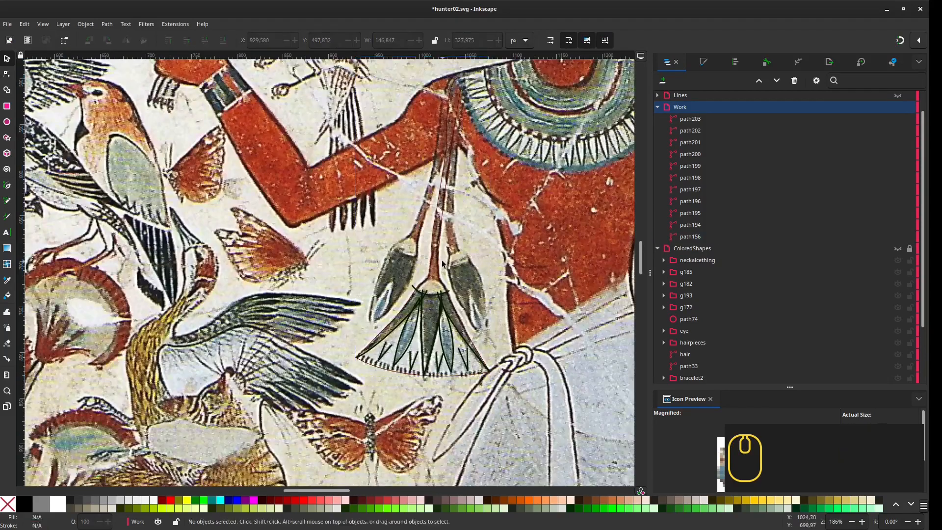
# Step: Duplicate the fan flower's outline with its stem, and hide the two blue petals and four V-shaped marks
pyautogui.click(442, 132)
pyautogui.hotkey('ctrl', 'd')
pyautogui.keyDown('shift'); pyautogui.click(457, 361); pyautogui.keyUp('shift')
pyautogui.click(390, 356)
pyautogui.click(444, 366)
pyautogui.click(465, 391)
pyautogui.keyDown('shift'); pyautogui.click(427, 394); pyautogui.keyUp('shift')
pyautogui.keyDown('shift'); pyautogui.click(389, 393); pyautogui.keyUp('shift')
pyautogui.keyDown('shift'); pyautogui.click(347, 380); pyautogui.keyUp('shift')
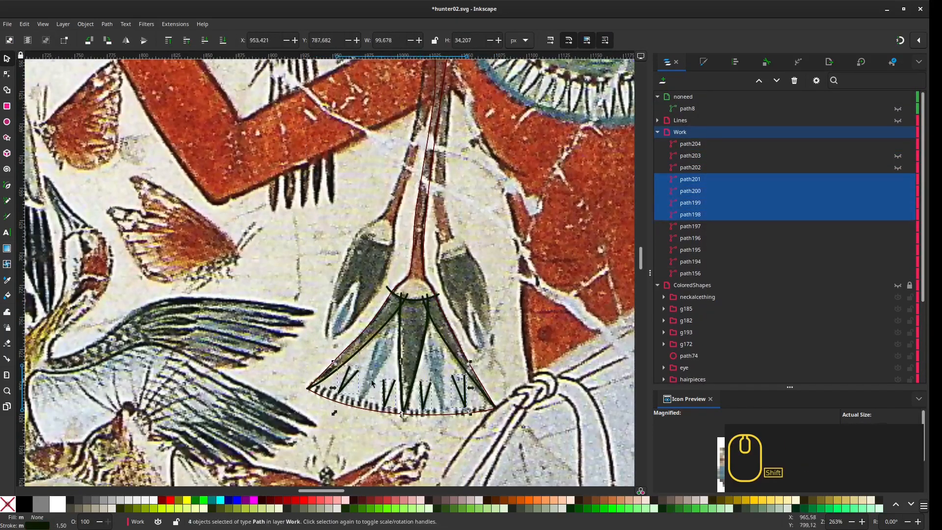
pyautogui.click(410, 437)
pyautogui.scroll(2, 410, 437)
pyautogui.click(425, 316)
# Step: Try to build the fan's two side petals as closed shapes with the Shape Builder
pyautogui.press('n')
pyautogui.scroll(-2, 464, 368)
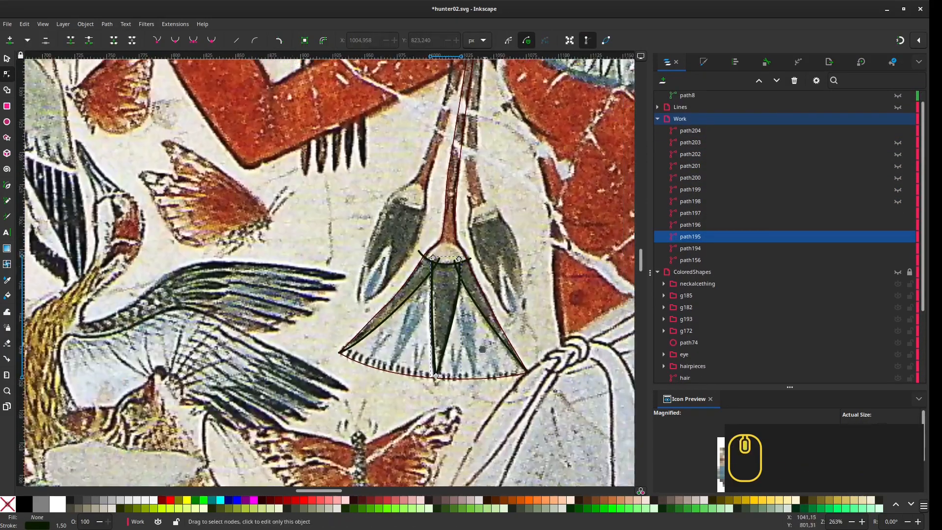
pyautogui.click(898, 237)
pyautogui.press('s')
pyautogui.hotkey('ctrl', 'a')
pyautogui.press('x')
pyautogui.click(406, 298)
pyautogui.click(464, 298)
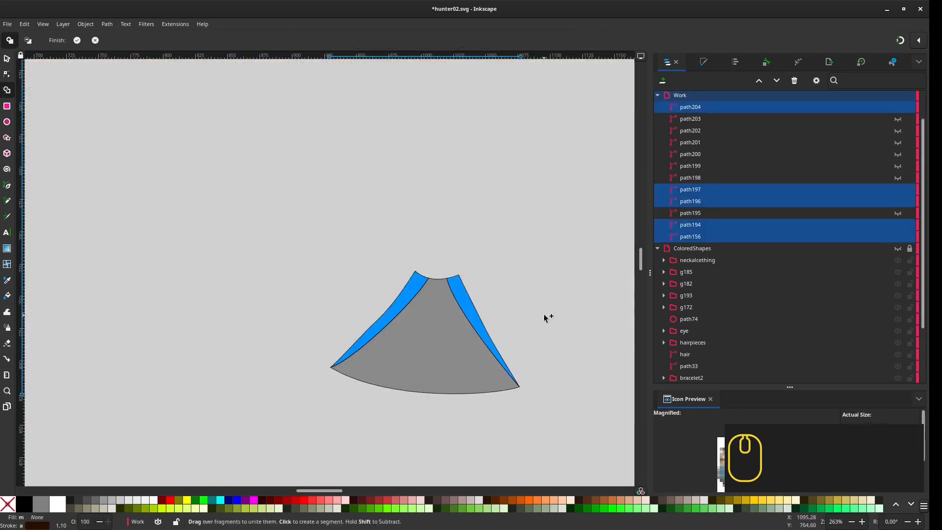
pyautogui.press('Return')
pyautogui.hotkey('ctrl', 'z')
pyautogui.hotkey('ctrl', 'z')
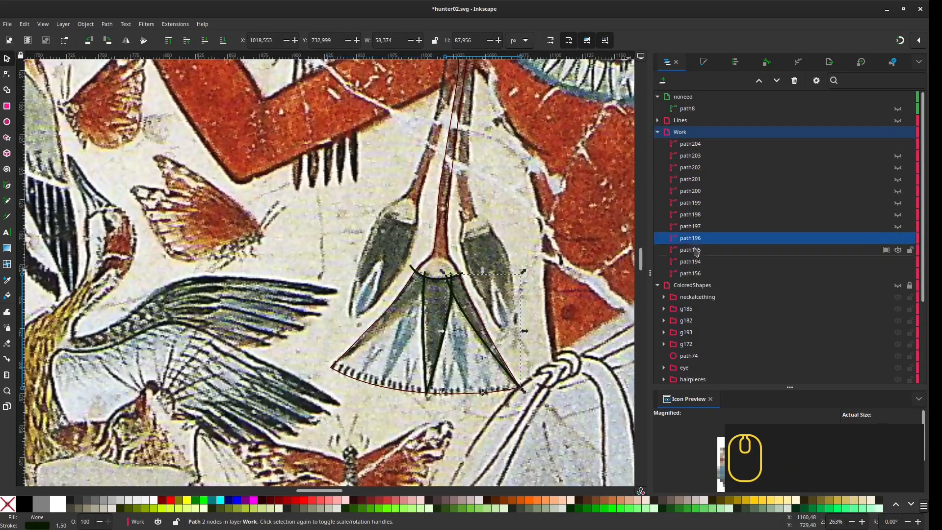
# Step: Hide the duplicated flower outline and the centre petal's outline
pyautogui.hotkey('ctrl', 'a')
pyautogui.click(886, 215)
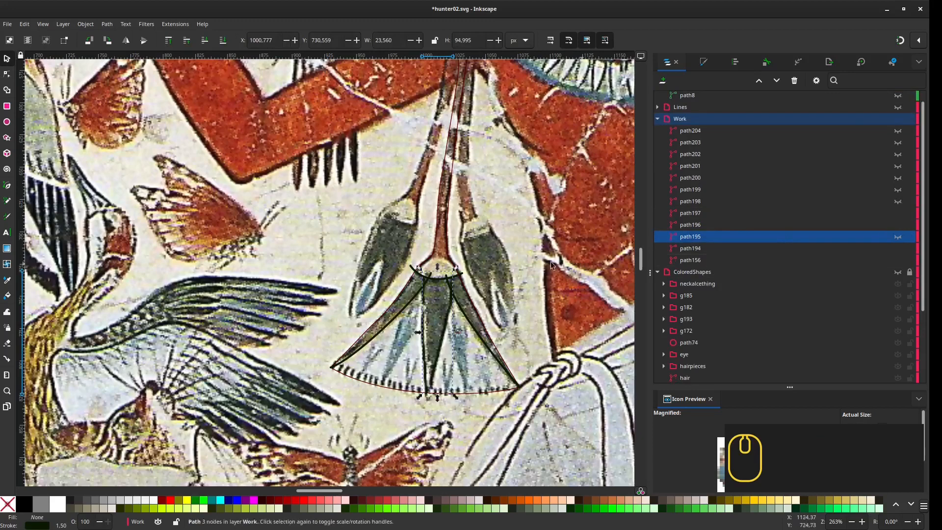
pyautogui.hotkey('ctrl', 'a')
pyautogui.press('x')
pyautogui.press('n')
pyautogui.press('Escape')
# Step: Draw a curved line across the base of the stem, just above the flower's pale calyx
pyautogui.scroll(4, 424, 258)
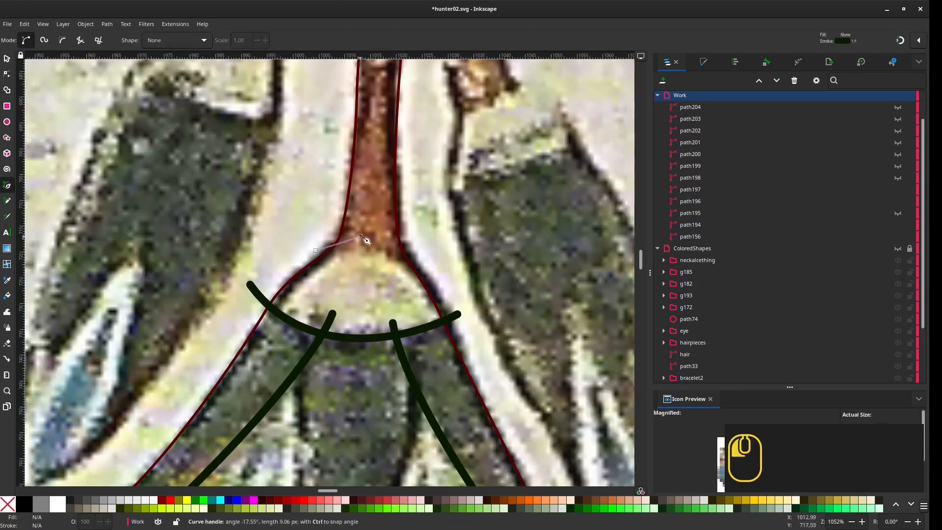
pyautogui.moveTo(361, 236); pyautogui.dragTo(361, 235)
pyautogui.moveTo(443, 274); pyautogui.dragTo(455, 281)
pyautogui.rightClick(448, 279)
pyautogui.press('n')
pyautogui.scroll(-3, 285, 266)
# Step: Divide the visible outlines into the calyx, side petals and lower fan with the Shape Builder, and show the hidden outlines again
pyautogui.hotkey('ctrl', 'a')
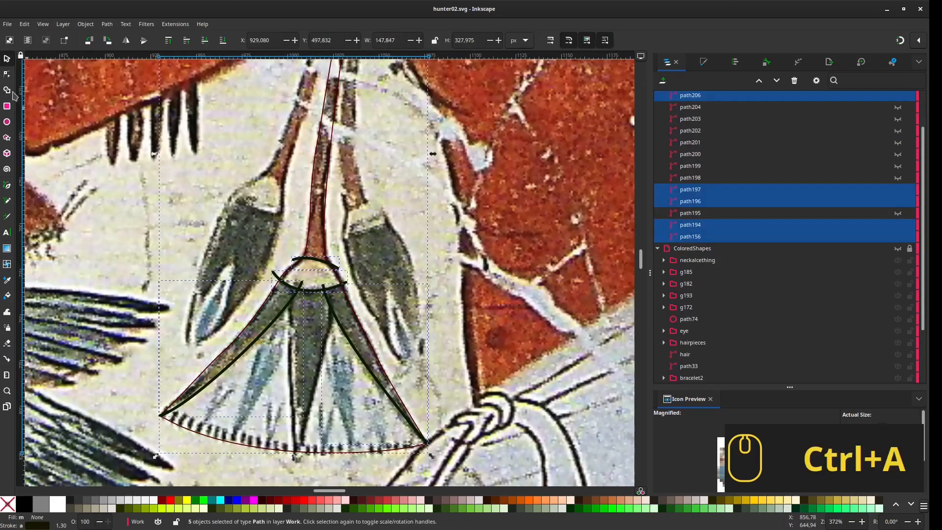
pyautogui.press('x')
pyautogui.scroll(-2, 327, 216)
pyautogui.moveTo(320, 249); pyautogui.dragTo(315, 291)
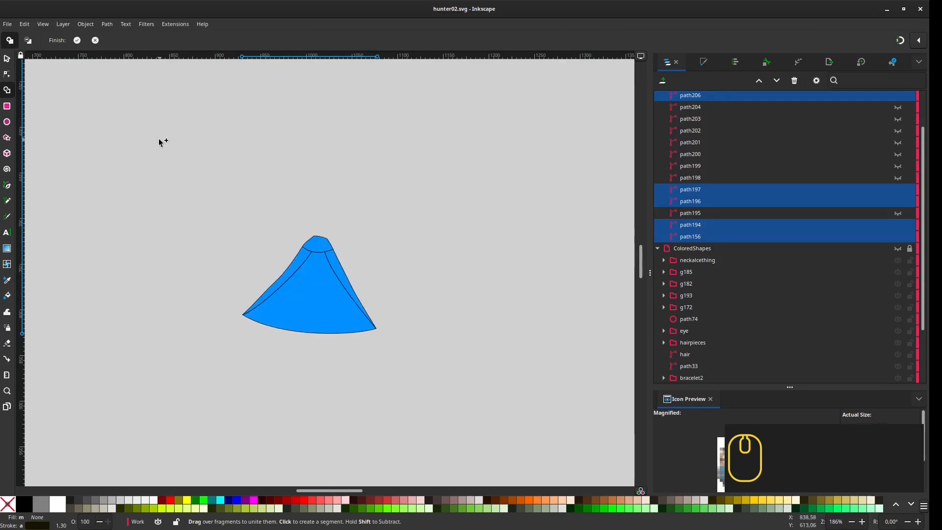
pyautogui.press('Return')
pyautogui.click(900, 215)
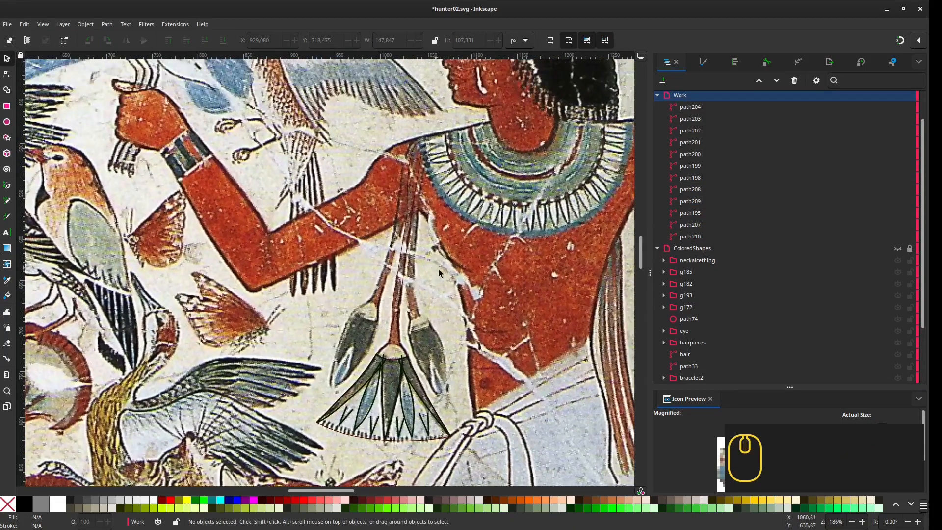
# Step: Group the four V-shaped marks and move the group into the Lines layer
pyautogui.scroll(1, 368, 317)
pyautogui.click(417, 318)
pyautogui.scroll(2, 433, 428)
pyautogui.click(287, 347)
pyautogui.keyDown('shift'); pyautogui.click(361, 375); pyautogui.keyUp('shift')
pyautogui.keyDown('shift'); pyautogui.click(433, 385); pyautogui.keyUp('shift')
pyautogui.keyDown('shift'); pyautogui.click(510, 373); pyautogui.keyUp('shift')
pyautogui.hotkey('ctrl', 'g')
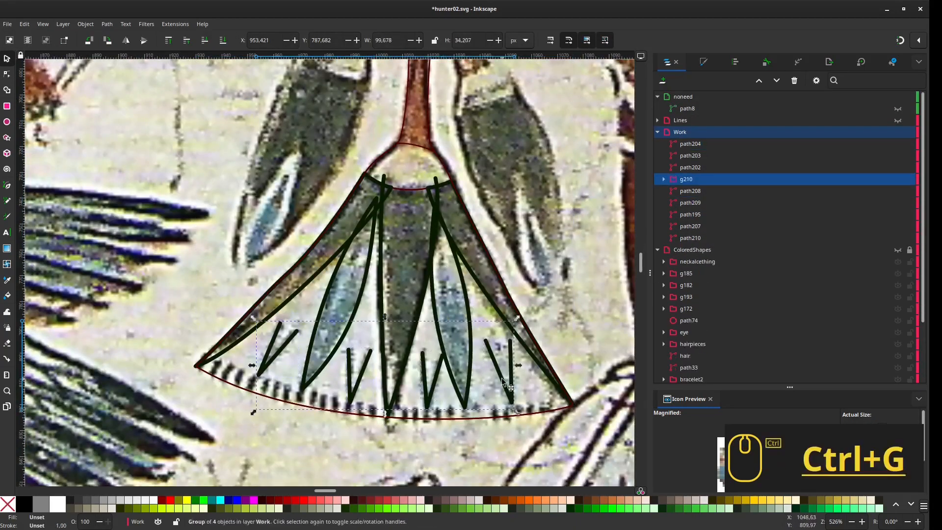
pyautogui.click(685, 274)
pyautogui.hotkey('ctrl', 'z')
pyautogui.click(25, 24)
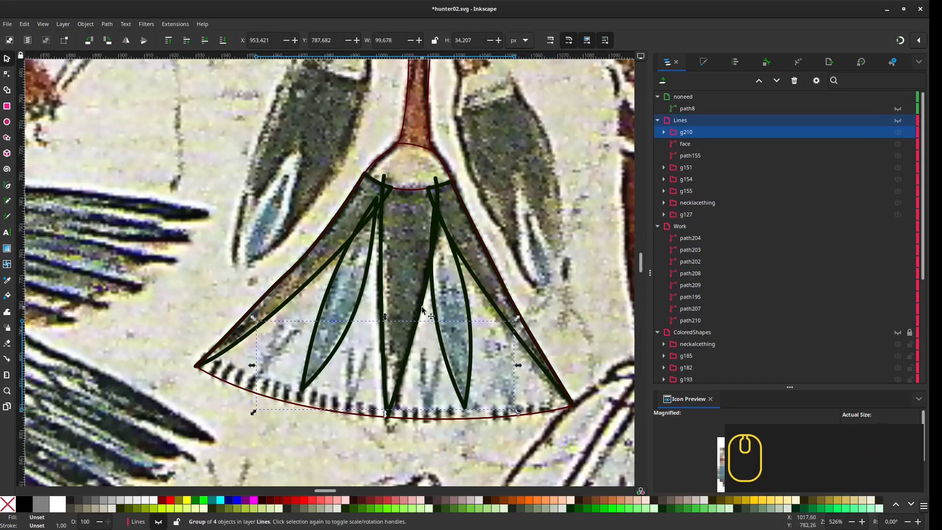
# Step: Build the calyx and the centre petal as separate closed shapes with the Shape Builder
pyautogui.click(409, 189)
pyautogui.keyDown('shift'); pyautogui.click(381, 242); pyautogui.keyUp('shift')
pyautogui.press('x')
pyautogui.click(403, 258)
pyautogui.moveTo(410, 183); pyautogui.dragTo(409, 162)
pyautogui.press('Return')
pyautogui.click(548, 235)
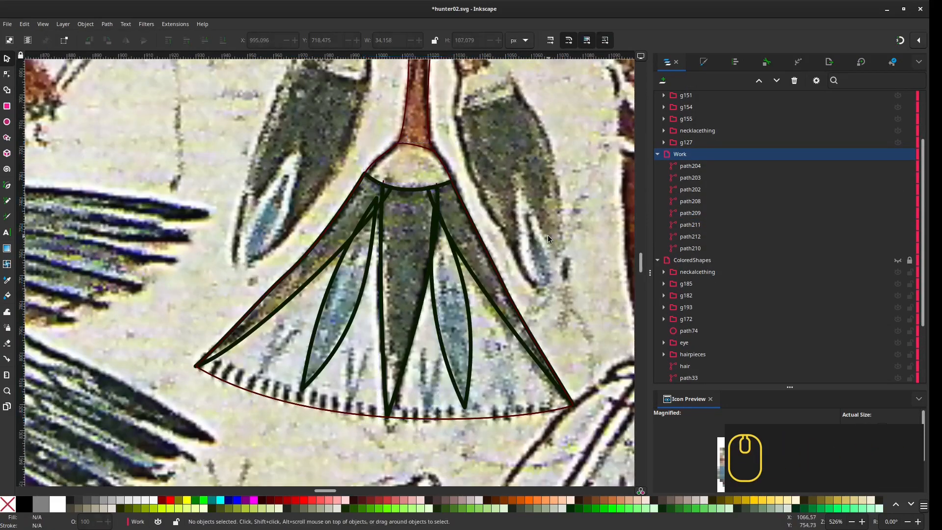
# Step: Isolate the calyx outline for node editing by hiding all the other objects in the Work layer
pyautogui.click(498, 313)
pyautogui.scroll(2, 446, 177)
pyautogui.click(332, 268)
pyautogui.scroll(-2, 332, 267)
pyautogui.click(331, 267)
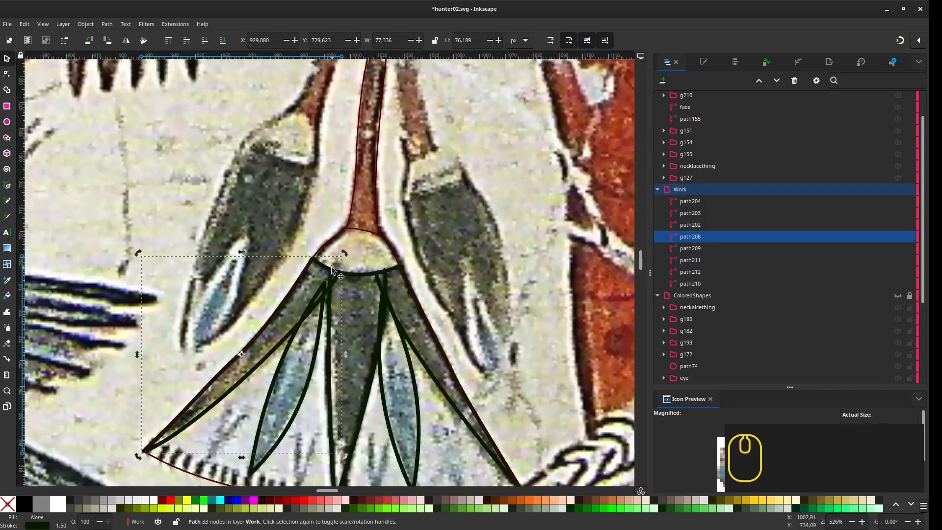
pyautogui.scroll(4, 332, 267)
pyautogui.click(331, 267)
pyautogui.scroll(-3, 390, 299)
pyautogui.moveTo(390, 299); pyautogui.dragTo(433, 255)
pyautogui.keyDown('shift'); pyautogui.click(898, 237); pyautogui.keyUp('shift')
pyautogui.scroll(3, 463, 271)
pyautogui.press('n')
# Step: Try to separate the calyx outline's stray pieces with Split Path
pyautogui.click(106, 24)
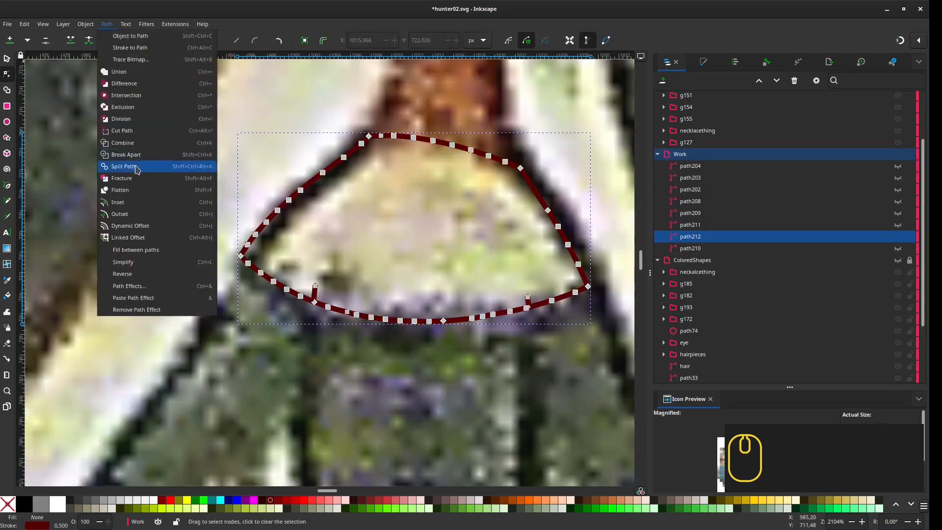
pyautogui.click(138, 169)
pyautogui.scroll(2, 238, 297)
pyautogui.moveTo(403, 312); pyautogui.dragTo(441, 245)
pyautogui.hotkey('ctrl', 'z')
pyautogui.hotkey('ctrl', 'z')
pyautogui.hotkey('ctrl', 'z')
pyautogui.hotkey('ctrl', 'z')
pyautogui.hotkey('ctrl', 'z')
pyautogui.hotkey('ctrl', 'z')
# Step: Delete the nodes forming the small stray spur on the left of the calyx outline's lower edge
pyautogui.click(393, 276)
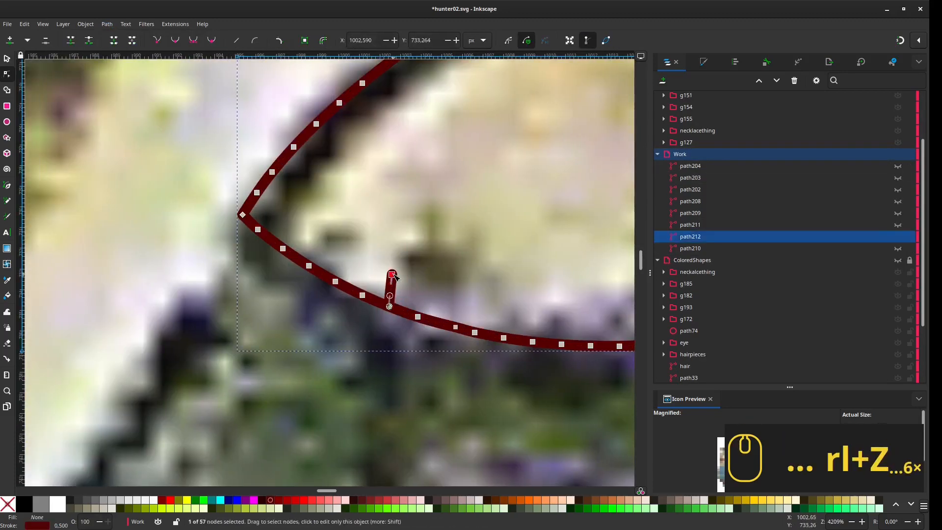
pyautogui.press('Delete')
pyautogui.scroll(6, 393, 297)
pyautogui.click(386, 286)
pyautogui.press('Delete')
# Step: Delete the stray spur on the right of the calyx outline's lower edge and show the other outlines again
pyautogui.scroll(-7, 392, 297)
pyautogui.click(387, 241)
pyautogui.press('Delete')
pyautogui.scroll(3, 387, 231)
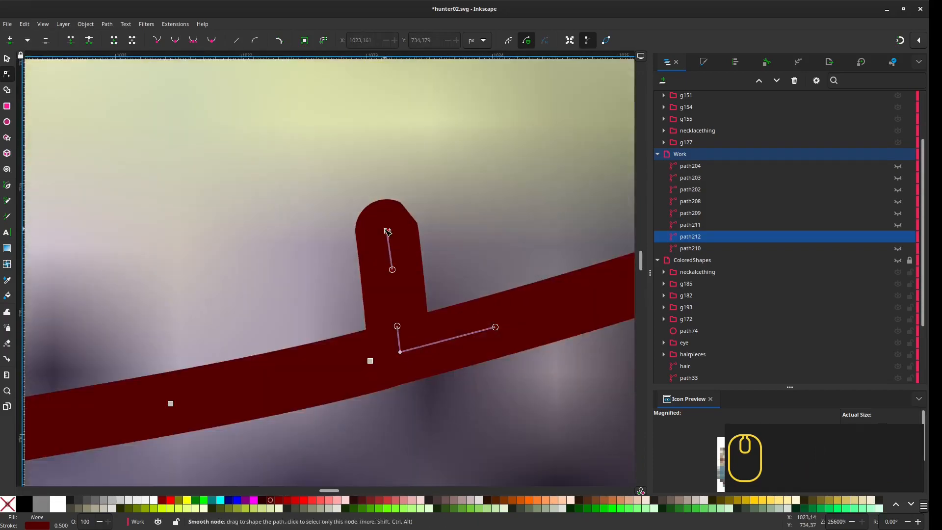
pyautogui.press('Delete')
pyautogui.click(401, 352)
pyautogui.press('Delete')
pyautogui.scroll(-9, 402, 353)
pyautogui.press('s')
pyautogui.moveTo(898, 166); pyautogui.dragTo(898, 250)
pyautogui.scroll(-2, 530, 167)
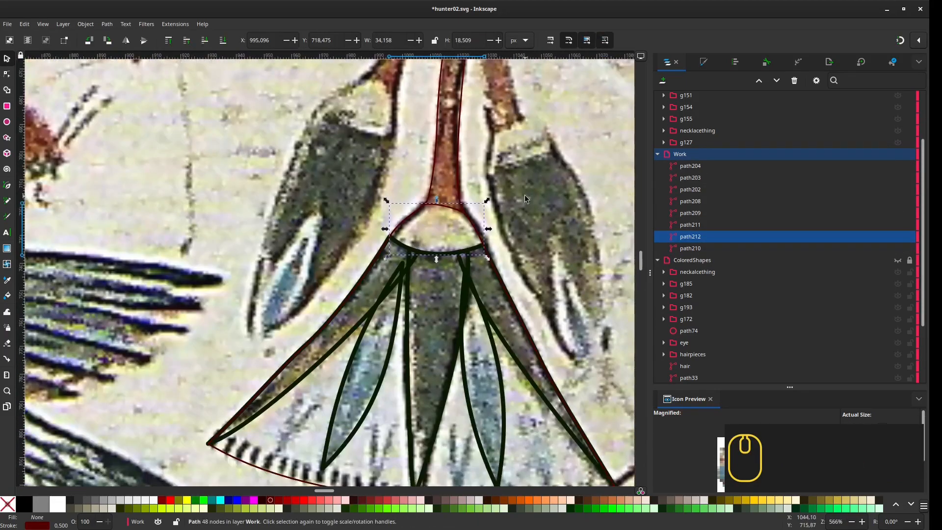
# Step: Delete the extra nodes near the centre petal's lower tip and along its right side
pyautogui.moveTo(425, 470); pyautogui.dragTo(405, 337)
pyautogui.scroll(2, 405, 339)
pyautogui.click(403, 338)
pyautogui.press('n')
pyautogui.moveTo(385, 390); pyautogui.dragTo(397, 388)
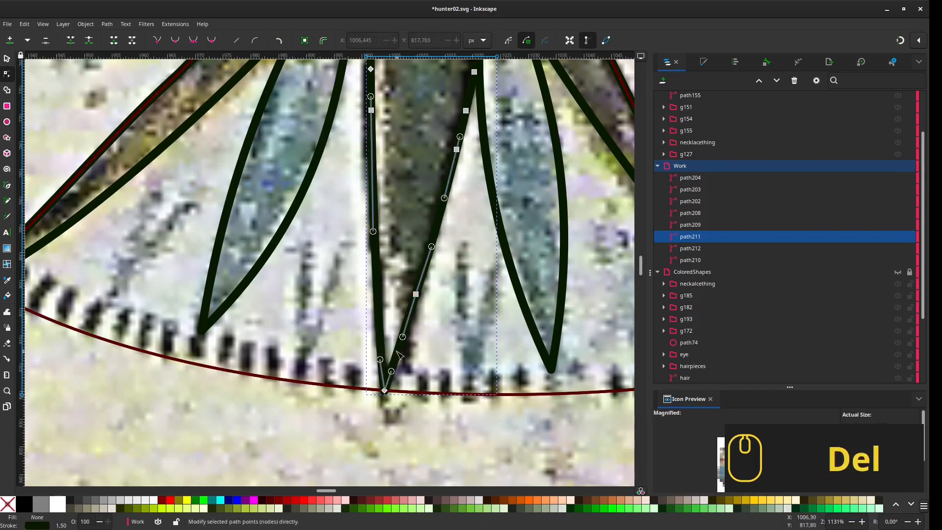
pyautogui.scroll(-2, 400, 356)
pyautogui.scroll(2, 404, 280)
pyautogui.click(414, 373)
pyautogui.keyDown('shift'); pyautogui.click(477, 183); pyautogui.keyUp('shift')
pyautogui.scroll(-1, 476, 184)
pyautogui.press('Delete')
pyautogui.scroll(2, 474, 93)
# Step: Try to delete more nodes on the upper part of the centre petal's right side
pyautogui.click(480, 237)
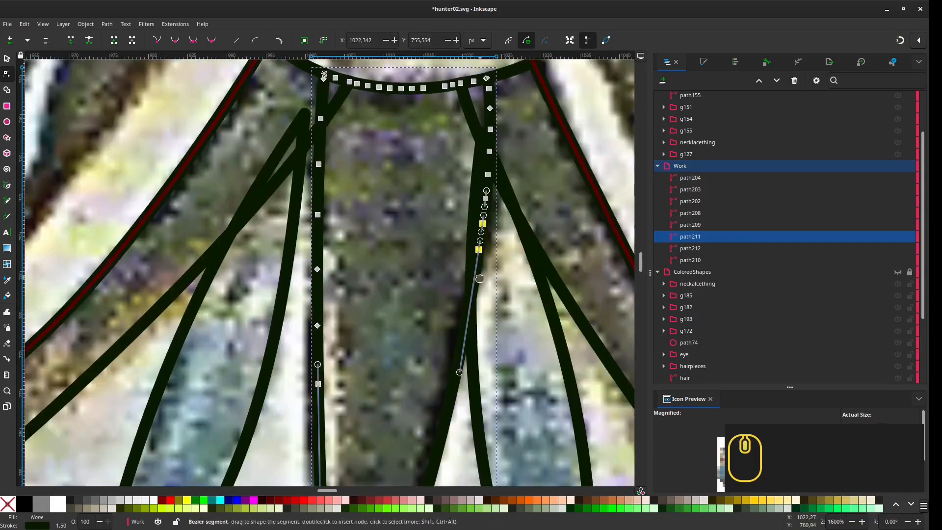
pyautogui.press('Delete')
pyautogui.scroll(-3, 480, 278)
pyautogui.hotkey('ctrl', 'z')
# Step: Turn the outlines of the centre, side and blue petals into solid dark green fills without strokes
pyautogui.press('s')
pyautogui.keyDown('shift'); pyautogui.click(312, 286); pyautogui.keyUp('shift')
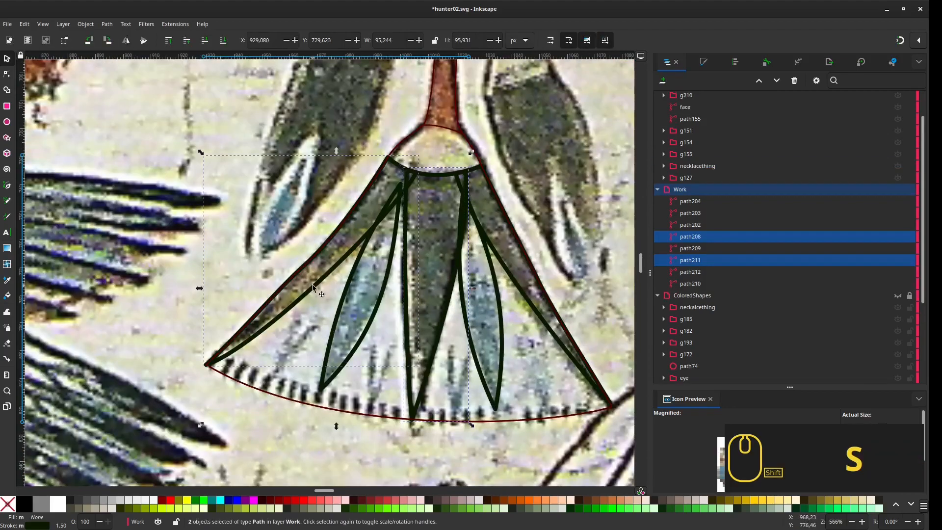
pyautogui.keyDown('shift'); pyautogui.click(342, 293); pyautogui.keyUp('shift')
pyautogui.keyDown('shift'); pyautogui.click(500, 309); pyautogui.keyUp('shift')
pyautogui.keyDown('shift'); pyautogui.click(538, 309); pyautogui.keyUp('shift')
pyautogui.scroll(-1, 529, 392)
# Step: Delete the extra nodes along the upper left side of the dark green centre petal
pyautogui.click(445, 362)
pyautogui.press('n')
pyautogui.scroll(2, 431, 365)
pyautogui.click(426, 298)
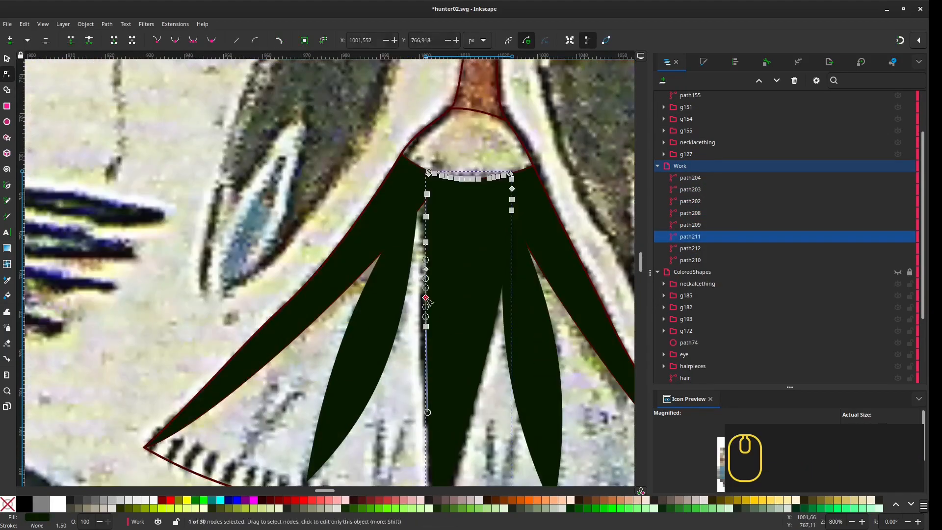
pyautogui.scroll(3, 441, 147)
pyautogui.press('Delete')
pyautogui.moveTo(388, 276); pyautogui.dragTo(379, 284)
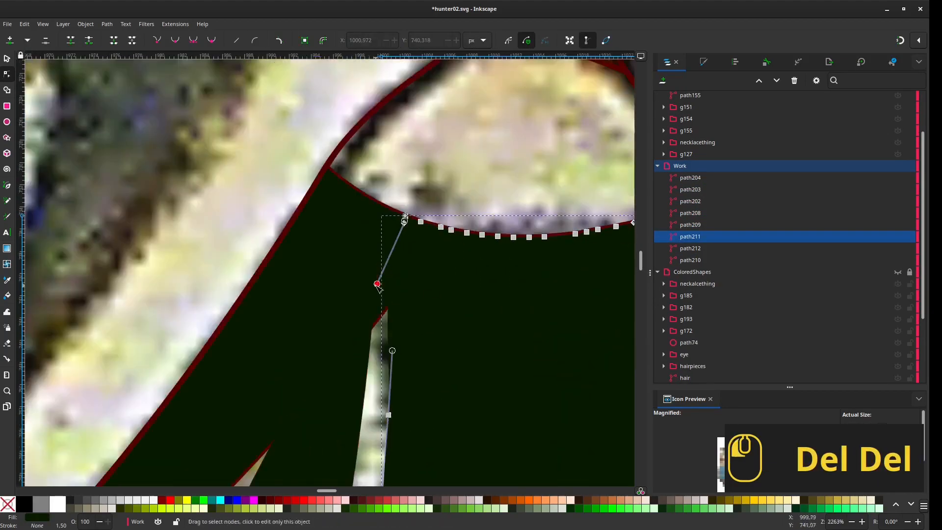
pyautogui.press('Delete')
# Step: Turn the calyx outline and the duplicated whole-flower outline into solid dark red fills without strokes
pyautogui.scroll(-6, 425, 269)
pyautogui.press('Escape')
pyautogui.click(446, 241)
pyautogui.press('s')
pyautogui.click(465, 275)
pyautogui.scroll(-1, 483, 265)
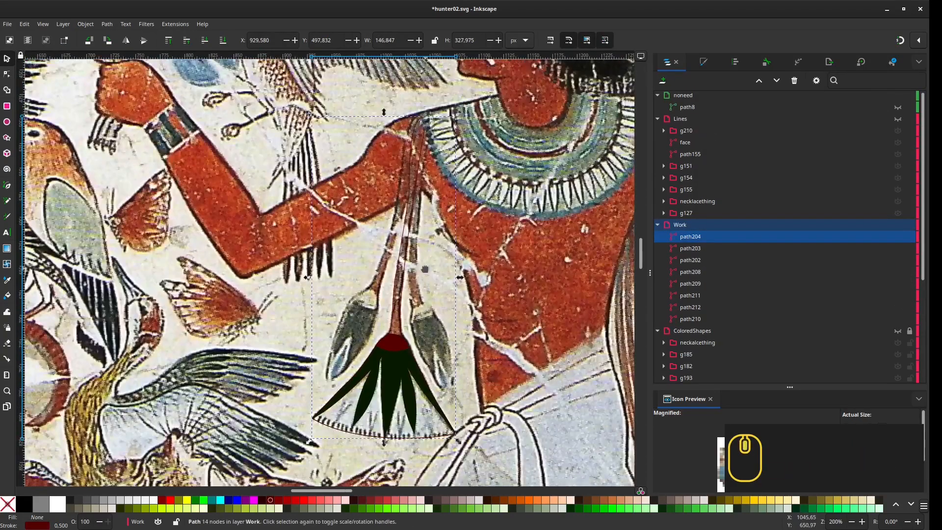
pyautogui.hotkey('shift', 'x')
# Step: Examine the nodes and shape of the dark red stem from its upper end down to the fan
pyautogui.scroll(2, 424, 106)
pyautogui.press('n')
pyautogui.moveTo(395, 198); pyautogui.dragTo(437, 255)
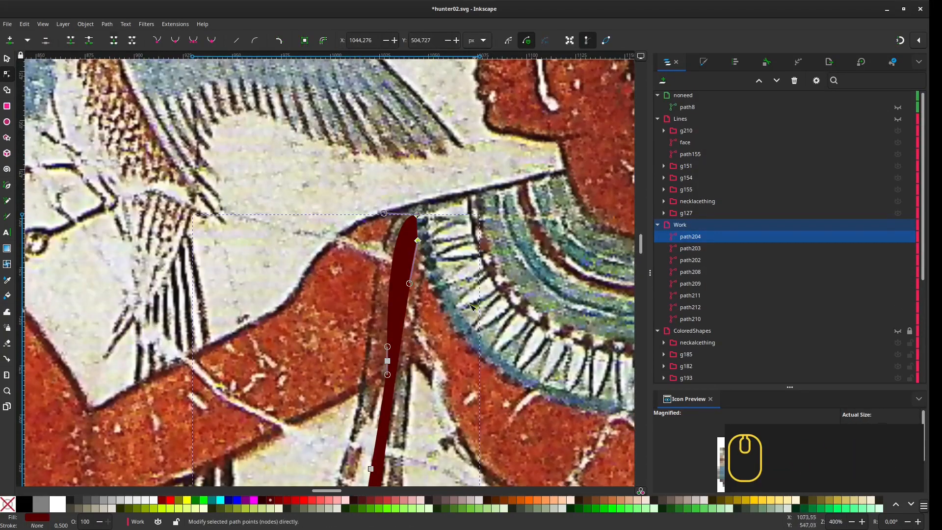
pyautogui.scroll(-8, 470, 307)
pyautogui.click(7, 59)
pyautogui.scroll(-2, 427, 228)
pyautogui.click(698, 250)
pyautogui.click(697, 238)
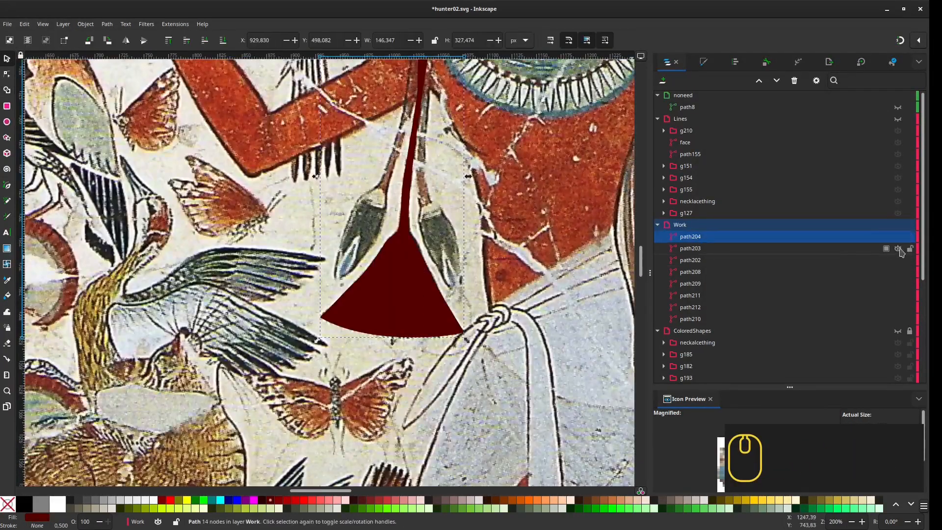
# Step: Hide the whole-flower shape and the two blue petals, and group and hide the centre and side petals
pyautogui.click(899, 249)
pyautogui.click(898, 260)
pyautogui.click(899, 236)
pyautogui.hotkey('ctrl', 'g')
pyautogui.click(899, 238)
# Step: Delete the redundant shape covering the fan's lower part
pyautogui.click(697, 250)
pyautogui.scroll(3, 448, 273)
pyautogui.click(390, 247)
pyautogui.press('Delete')
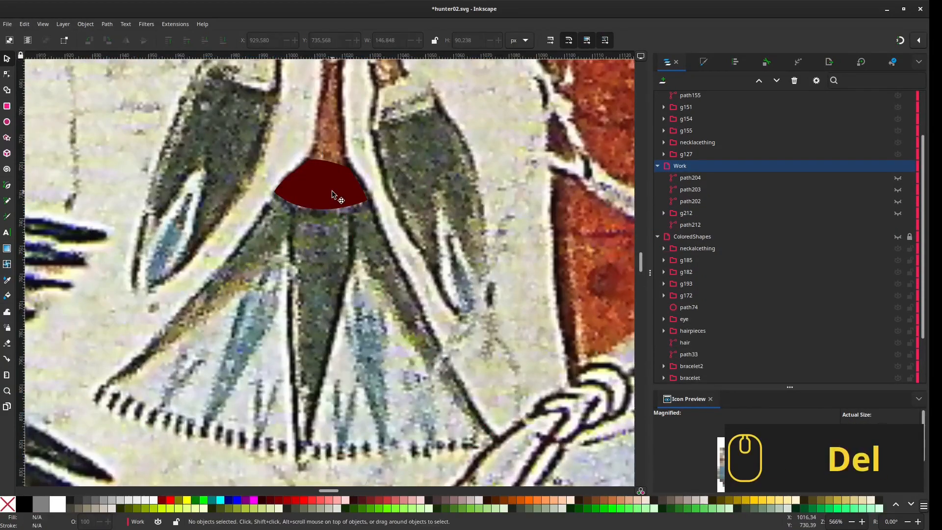
# Step: Duplicate the calyx, show the whole-flower shape again, duplicate it and hide that copy
pyautogui.click(337, 196)
pyautogui.hotkey('ctrl', 'd')
pyautogui.scroll(-1, 713, 259)
pyautogui.click(695, 261)
pyautogui.scroll(-2, 482, 399)
pyautogui.click(697, 215)
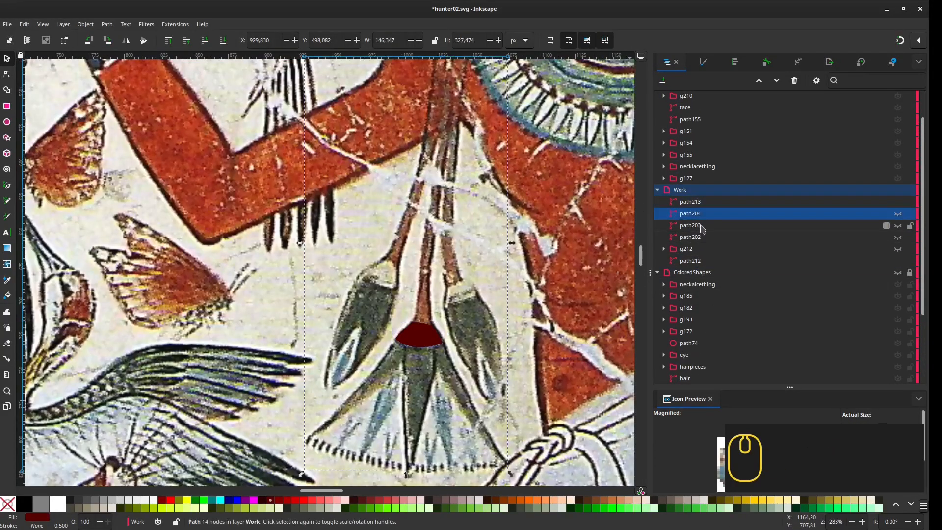
pyautogui.click(898, 213)
pyautogui.click(693, 204)
pyautogui.click(427, 263)
pyautogui.hotkey('ctrl', 'd')
pyautogui.click(897, 237)
# Step: Split the whole-flower shape into a separate stem and one merged fan with the Shape Builder, using the duplicated calyx
pyautogui.click(692, 249)
pyautogui.keyDown('shift'); pyautogui.click(693, 260); pyautogui.keyUp('shift')
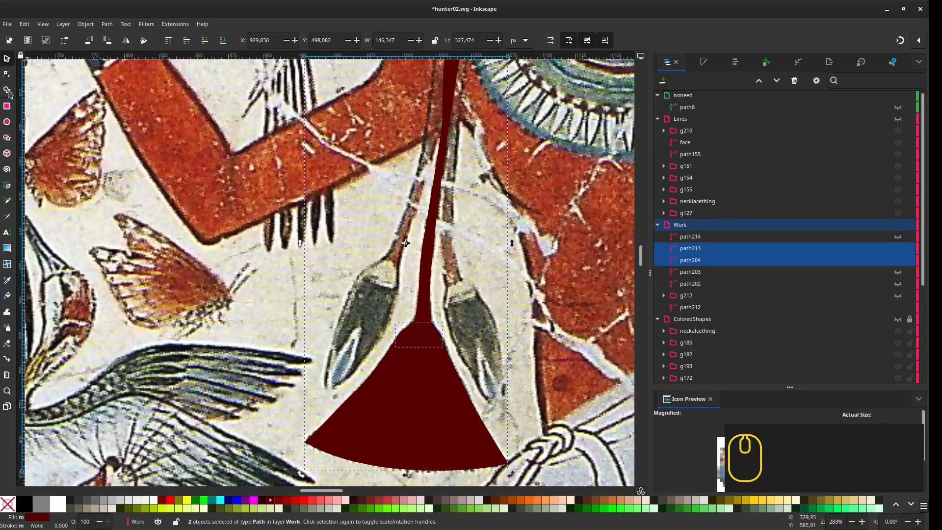
pyautogui.click(7, 90)
pyautogui.click(425, 290)
pyautogui.moveTo(423, 335); pyautogui.dragTo(423, 378)
pyautogui.click(7, 59)
# Step: Show the coloured artwork and fill the central stem with the neighbouring stem's brown and the fan with the kilt's white
pyautogui.click(714, 241)
pyautogui.click(898, 307)
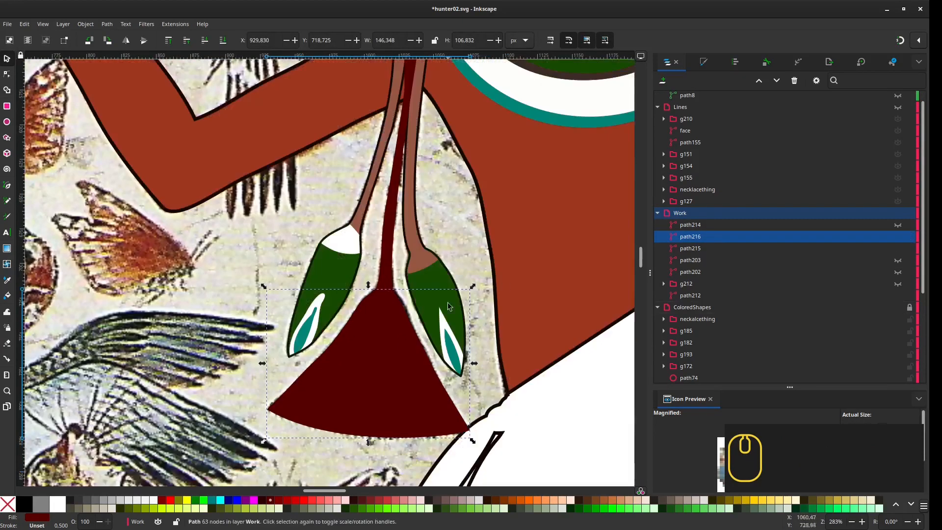
pyautogui.click(387, 260)
pyautogui.press('d')
pyautogui.click(422, 260)
pyautogui.click(363, 390)
pyautogui.click(513, 417)
pyautogui.press('s')
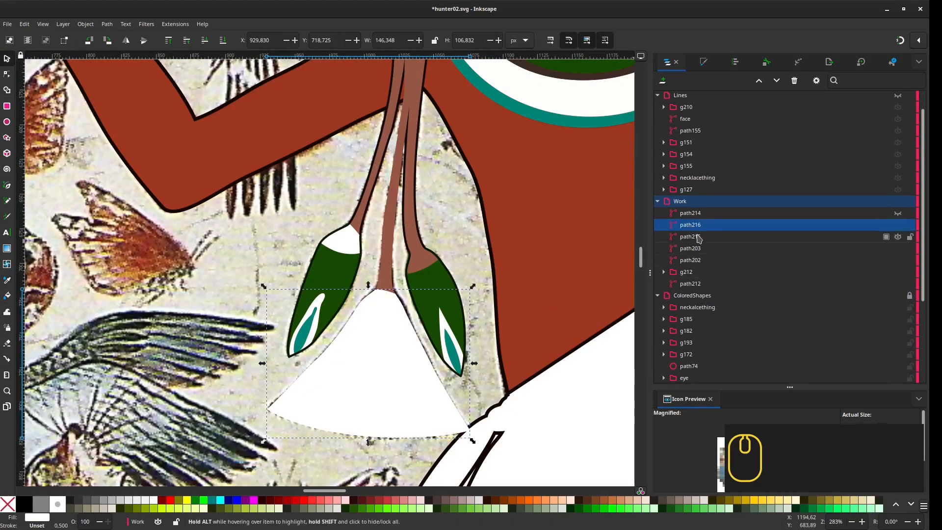
# Step: Move the white fan beneath the calyx and petals, and toggle the stem and petal shapes' visibility to check them
pyautogui.moveTo(714, 279); pyautogui.dragTo(714, 287)
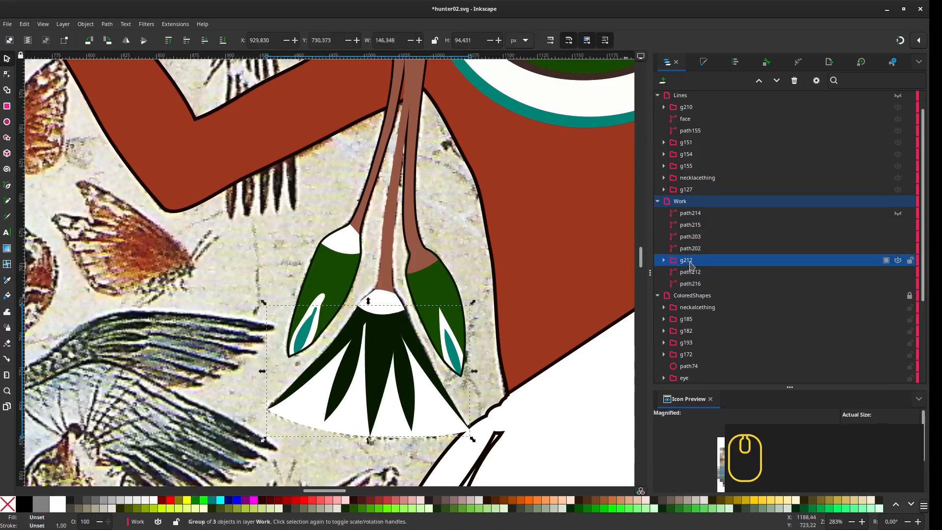
pyautogui.click(866, 249)
pyautogui.click(898, 260)
pyautogui.click(898, 236)
pyautogui.click(898, 224)
pyautogui.click(898, 213)
pyautogui.click(898, 213)
pyautogui.click(898, 261)
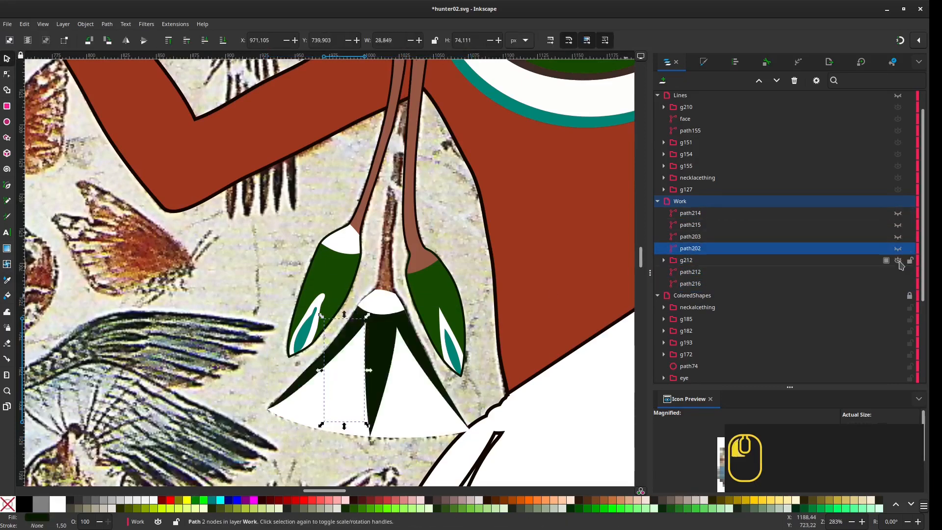
pyautogui.click(899, 261)
pyautogui.click(898, 237)
pyautogui.click(898, 261)
# Step: Fill the fan's two narrow inner petals with the bud's teal, group them, and show the central stem
pyautogui.keyDown('shift'); pyautogui.click(695, 235); pyautogui.keyUp('shift')
pyautogui.click(696, 237)
pyautogui.keyDown('shift'); pyautogui.click(695, 248); pyautogui.keyUp('shift')
pyautogui.press('d')
pyautogui.click(453, 352)
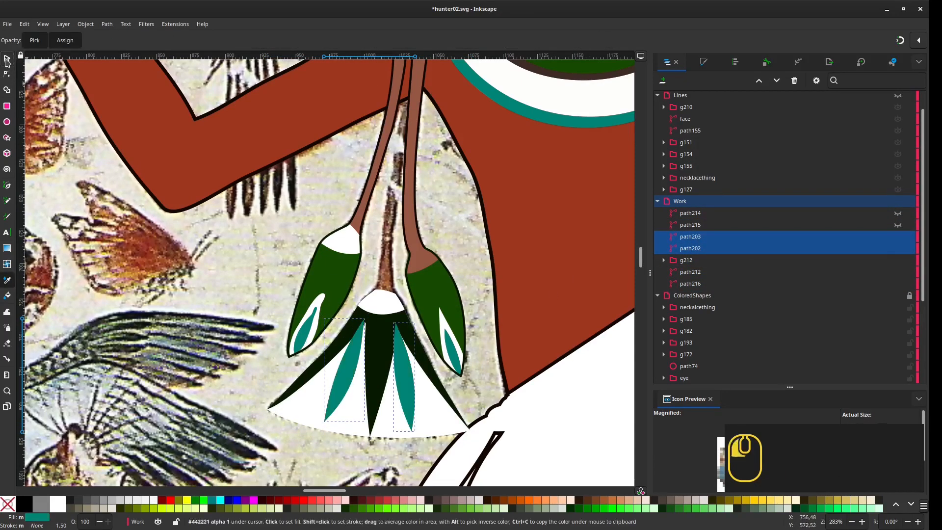
pyautogui.press('s')
pyautogui.hotkey('ctrl', 'g')
pyautogui.click(690, 272)
pyautogui.click(690, 225)
pyautogui.click(897, 225)
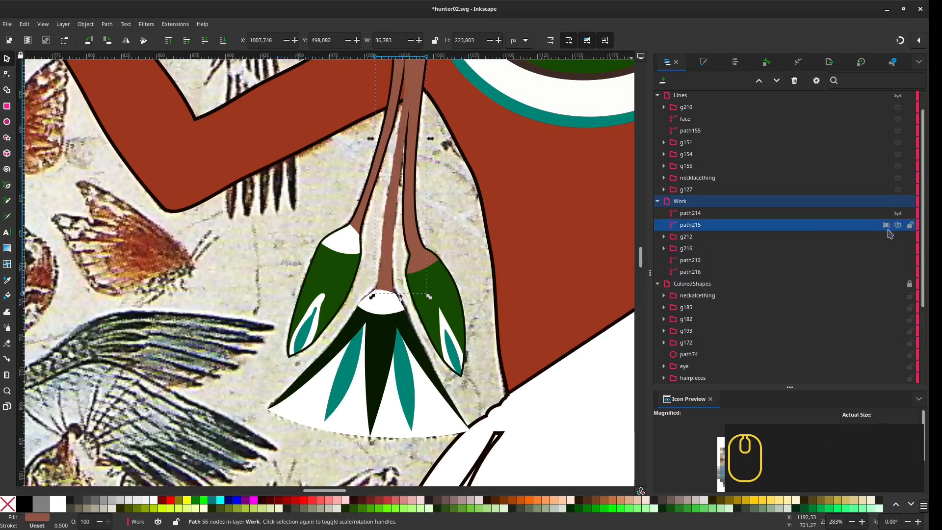
# Step: Copy the body outline's stroke colour, 130700ff
pyautogui.moveTo(455, 203); pyautogui.dragTo(481, 275)
pyautogui.hotkey('ctrl', 'shift', 'f')
pyautogui.press('Escape')
pyautogui.scroll(-1, 431, 331)
pyautogui.click(540, 294)
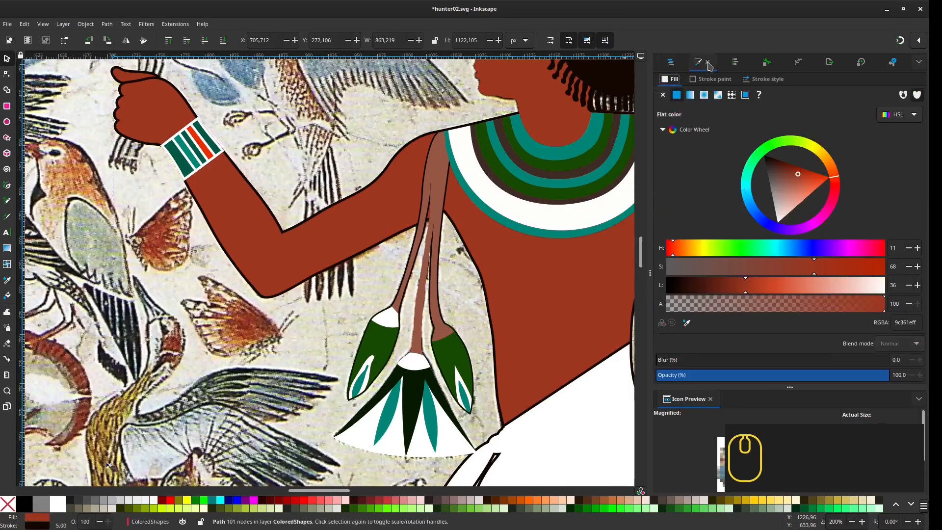
pyautogui.click(710, 79)
# Step: Duplicate the central stem and turn the copy into an unfilled outline with a 1.5 px stroke in 130700ff
pyautogui.hotkey('ctrl', 'shift', 'l')
pyautogui.click(696, 250)
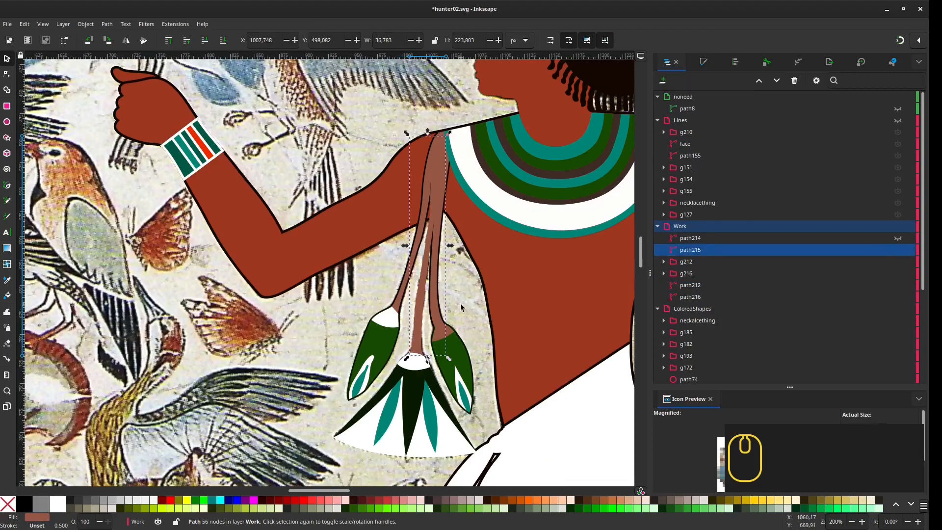
pyautogui.hotkey('ctrl', 'd')
pyautogui.hotkey('ctrl', 'shift', 'f')
pyautogui.click(676, 94)
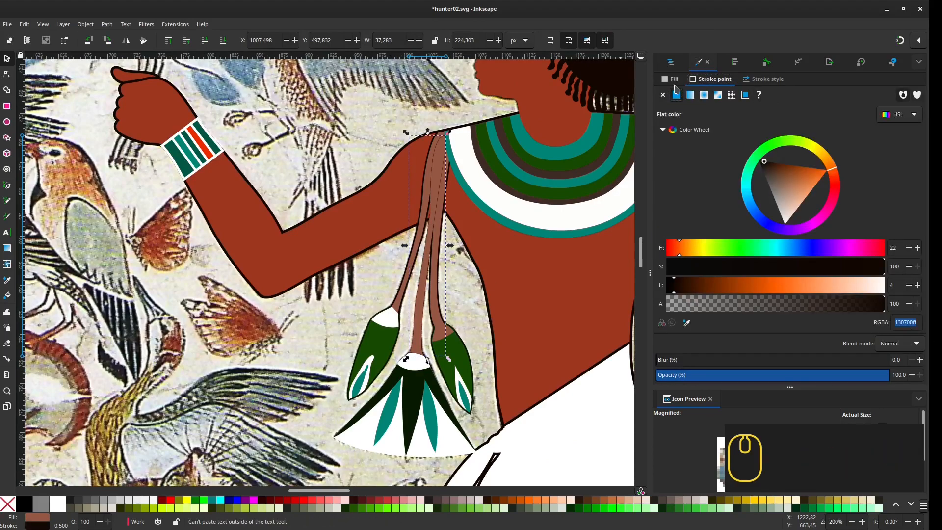
pyautogui.click(669, 79)
pyautogui.click(665, 94)
pyautogui.click(764, 79)
# Step: Break the stem outline at its end corners and delete the segments across its upper end and along the calyx
pyautogui.scroll(5, 421, 368)
pyautogui.press('n')
pyautogui.click(353, 260)
pyautogui.keyDown('shift'); pyautogui.click(427, 275); pyautogui.keyUp('shift')
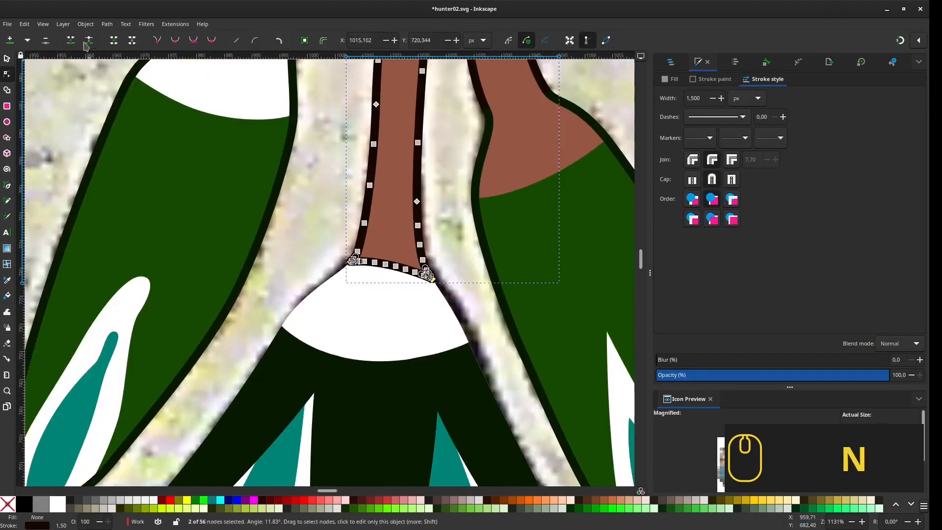
pyautogui.scroll(-7, 427, 274)
pyautogui.scroll(5, 434, 147)
pyautogui.scroll(5, 457, 294)
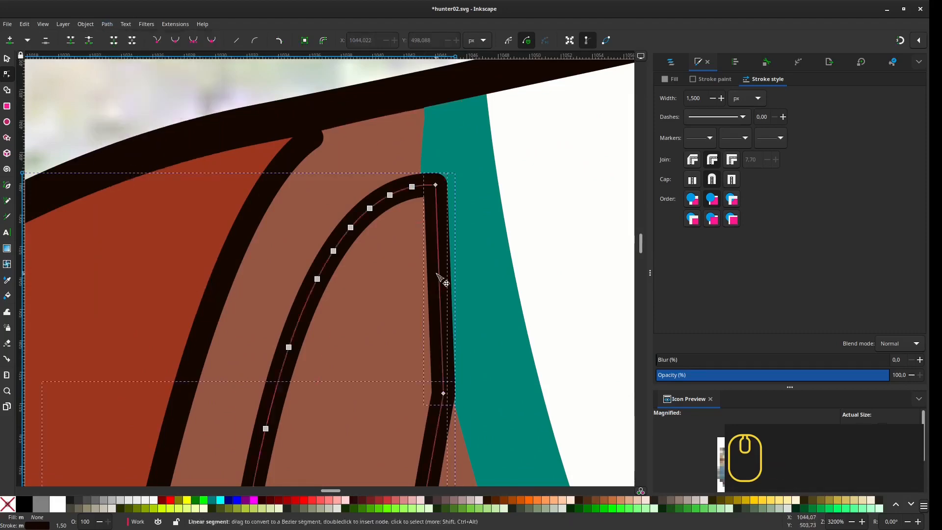
pyautogui.scroll(-1, 437, 273)
pyautogui.press('s')
pyautogui.click(439, 275)
pyautogui.press('Delete')
pyautogui.scroll(-8, 442, 275)
pyautogui.click(446, 267)
pyautogui.press('Delete')
pyautogui.click(670, 61)
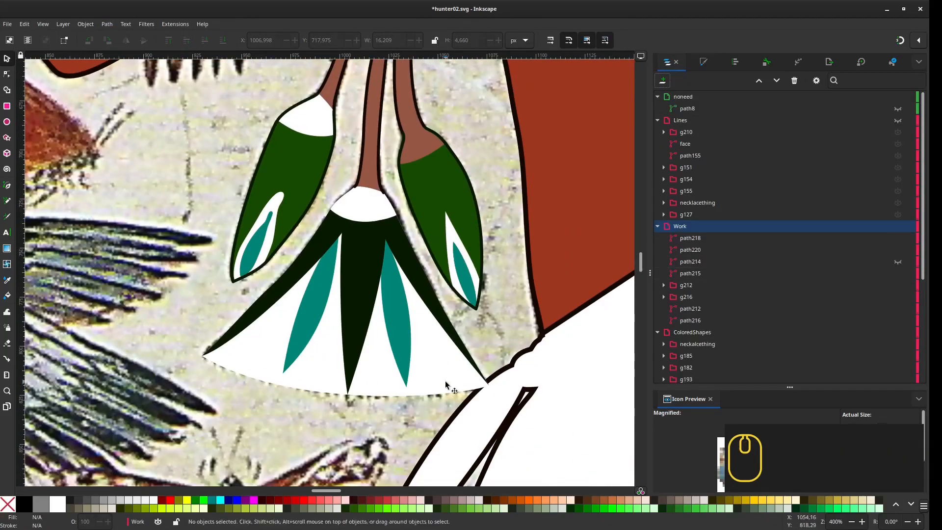
# Step: Give the white fan a 3 px stroke in the dark green sampled from its petals
pyautogui.click(445, 384)
pyautogui.hotkey('ctrl', 'shift', 'f')
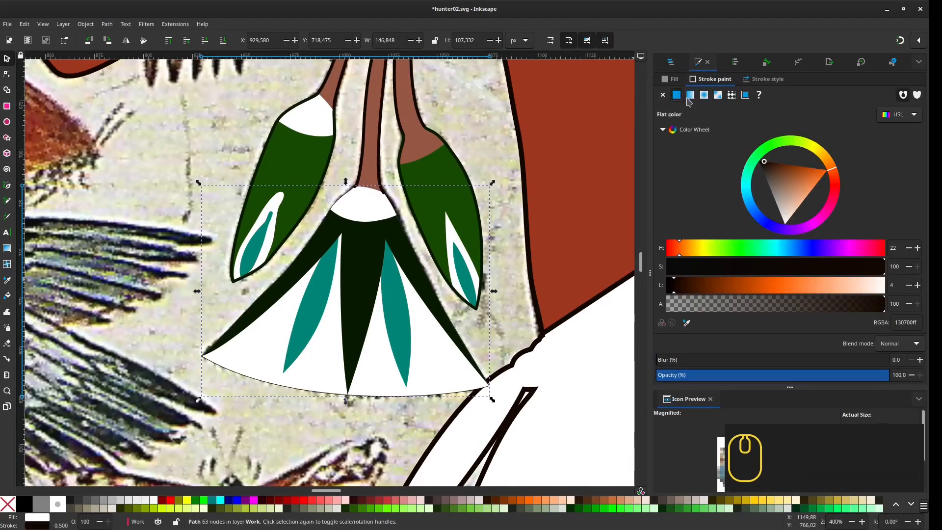
pyautogui.press('d')
pyautogui.keyDown('shift'); pyautogui.click(391, 227); pyautogui.keyUp('shift')
pyautogui.press('n')
# Step: Adjust the lower end nodes of the stem's side outlines to meet the calyx outline cleanly
pyautogui.scroll(6, 377, 157)
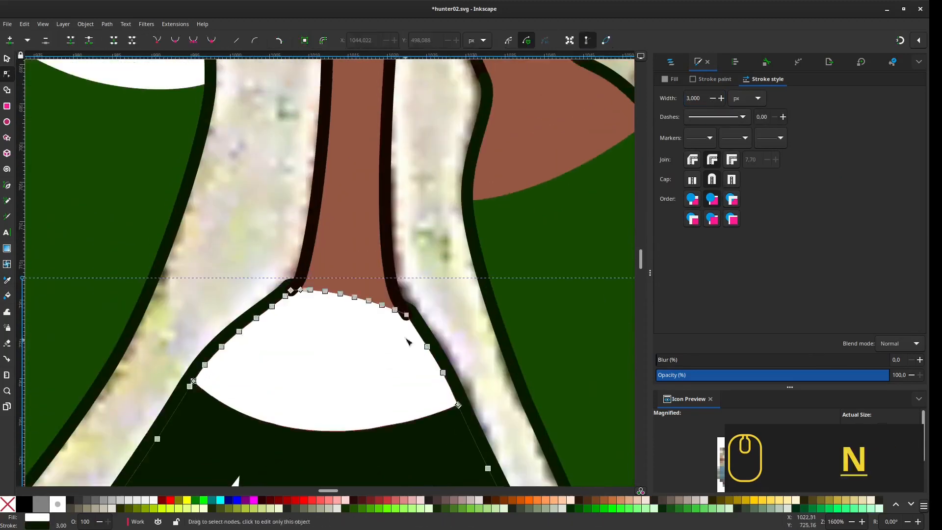
pyautogui.moveTo(410, 337); pyautogui.dragTo(417, 334)
pyautogui.hotkey('ctrl', 'z')
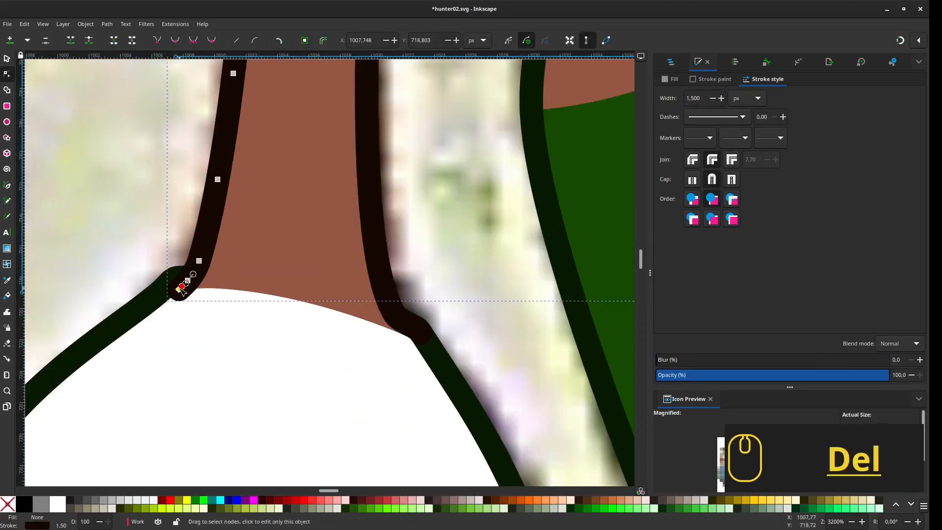
pyautogui.scroll(2, 179, 307)
pyautogui.moveTo(463, 305); pyautogui.dragTo(457, 303)
pyautogui.scroll(-8, 466, 294)
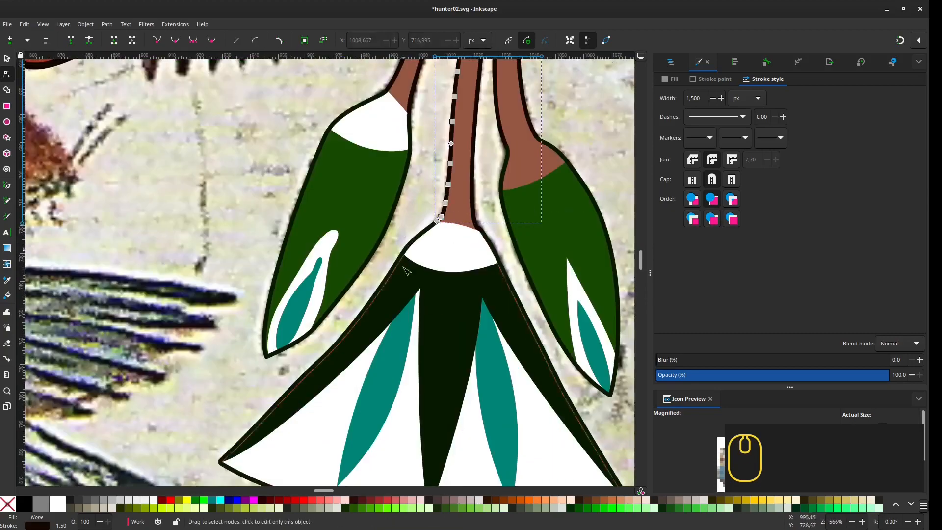
# Step: Recolour the fan's dark centre and side petals with the lighter green of the neighbouring buds
pyautogui.press('s')
pyautogui.click(427, 281)
pyautogui.press('d')
pyautogui.press('s')
pyautogui.press('Escape')
pyautogui.scroll(-4, 368, 311)
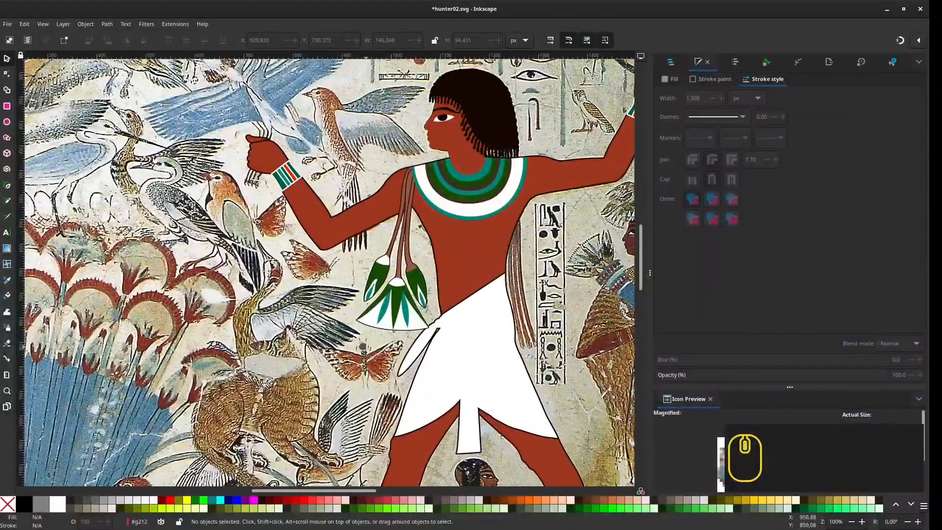
# Step: Move the hidden whole-flower copy to the noneed layer and group the stem, its outlines, the calyx and the fan
pyautogui.click(671, 62)
pyautogui.moveTo(690, 262); pyautogui.dragTo(684, 99)
pyautogui.click(691, 250)
pyautogui.keyDown('shift'); pyautogui.click(691, 263); pyautogui.keyUp('shift')
pyautogui.keyDown('shift'); pyautogui.click(691, 274); pyautogui.keyUp('shift')
pyautogui.keyDown('shift'); pyautogui.click(691, 310); pyautogui.keyUp('shift')
pyautogui.keyDown('shift'); pyautogui.click(691, 321); pyautogui.keyUp('shift')
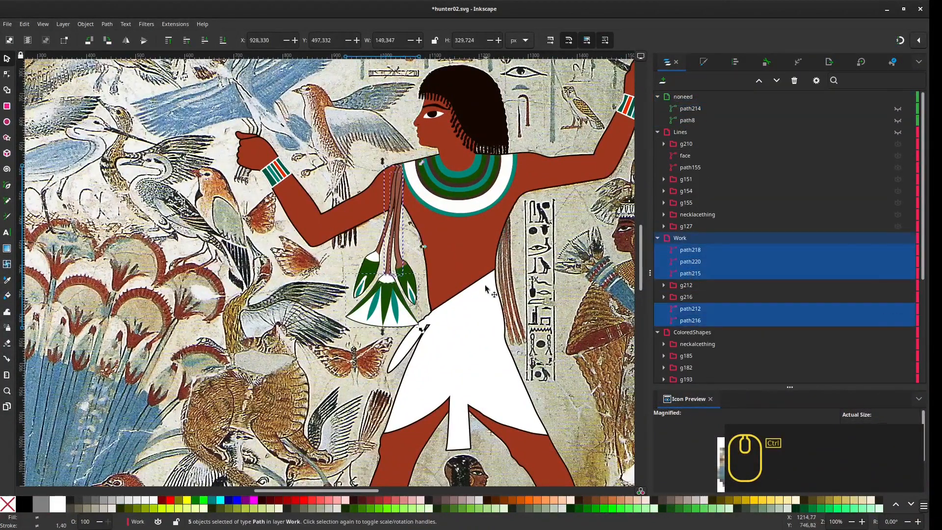
pyautogui.hotkey('ctrl', 'g')
# Step: Move the three flower groups from the Work layer into the ColoredShapes layer below the neckalcething group
pyautogui.moveTo(690, 249); pyautogui.dragTo(692, 230)
pyautogui.moveTo(691, 261); pyautogui.dragTo(692, 290)
pyautogui.keyDown('ctrl'); pyautogui.click(690, 248); pyautogui.keyUp('ctrl')
pyautogui.keyDown('ctrl'); pyautogui.click(691, 260); pyautogui.keyUp('ctrl')
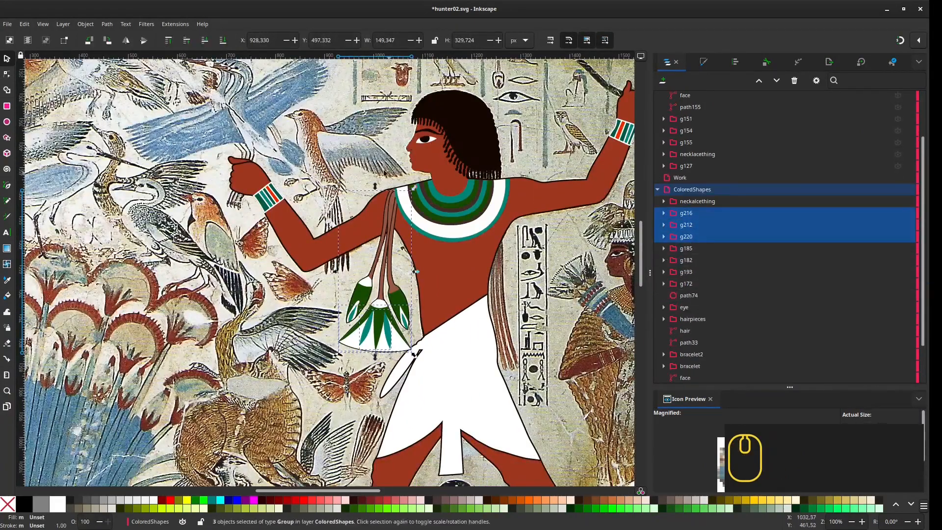
pyautogui.press('Escape')
# Step: Hide the ColoredShapes layer and make Work the active layer
pyautogui.moveTo(565, 304); pyautogui.dragTo(535, 272)
pyautogui.scroll(3, 711, 196)
pyautogui.click(898, 134)
pyautogui.click(897, 251)
pyautogui.click(687, 239)
# Step: Draw a row of short dark dashes along the fan's lower edge with the Pen tool, tracing the painted marks
pyautogui.scroll(5, 326, 314)
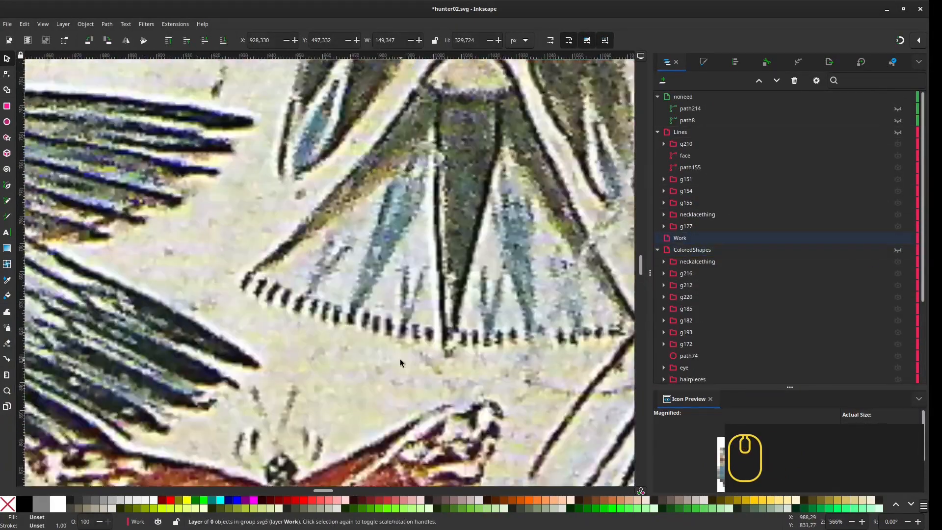
pyautogui.press('b')
pyautogui.click(255, 274)
pyautogui.click(250, 287)
pyautogui.press('Return')
pyautogui.click(270, 279)
pyautogui.click(264, 291)
pyautogui.press('Return')
pyautogui.click(285, 283)
pyautogui.click(276, 295)
pyautogui.press('Return')
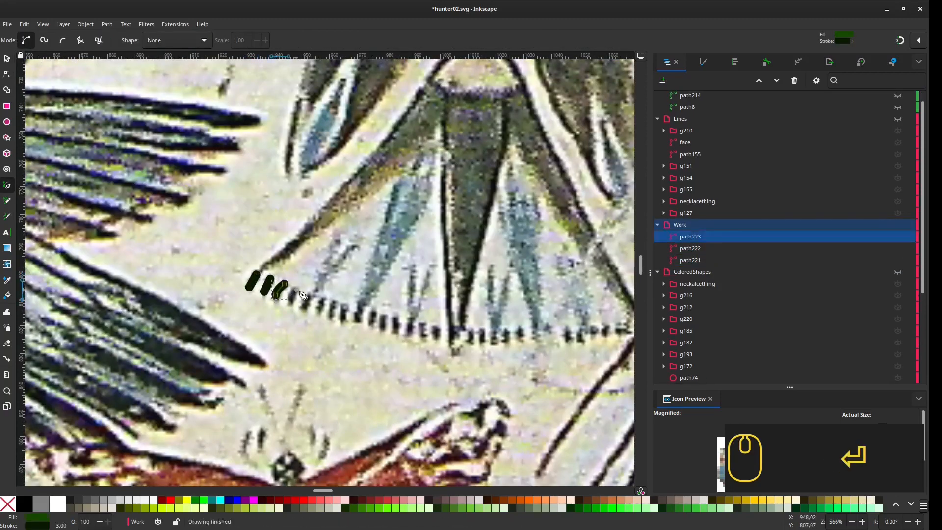
pyautogui.click(335, 299)
pyautogui.click(329, 317)
pyautogui.press('Return')
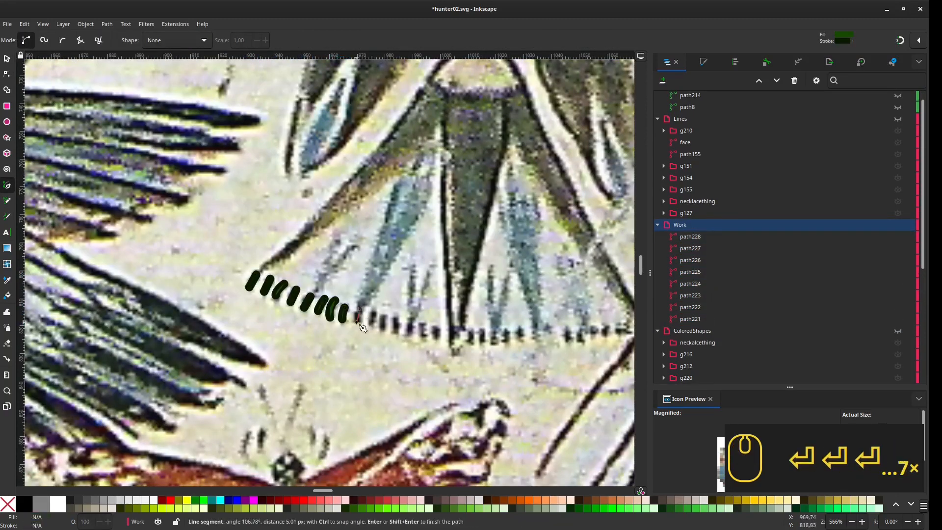
pyautogui.click(356, 323)
pyautogui.press('Return')
pyautogui.click(375, 312)
pyautogui.click(371, 324)
pyautogui.press('Return')
pyautogui.click(384, 316)
pyautogui.click(383, 329)
pyautogui.press('Return')
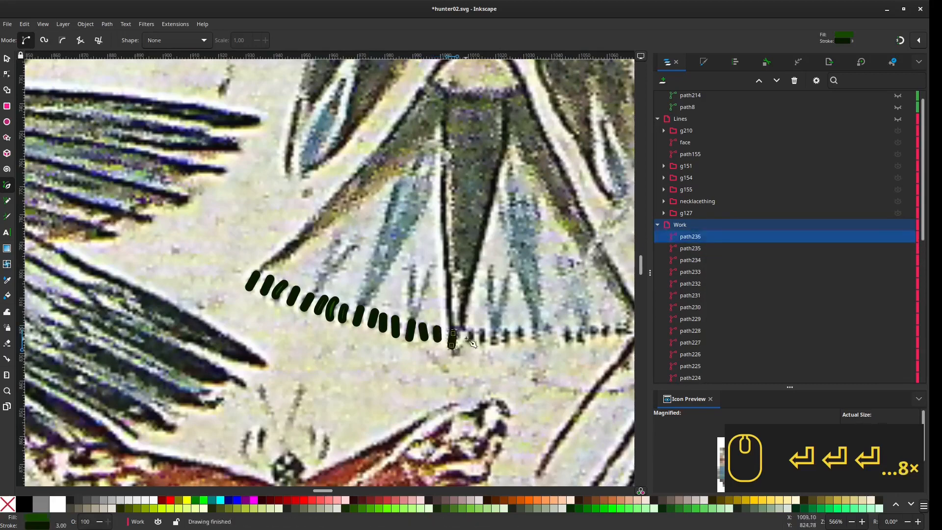
pyautogui.click(472, 333)
pyautogui.click(469, 346)
pyautogui.press('Return')
pyautogui.click(483, 333)
pyautogui.click(482, 346)
pyautogui.press('Return')
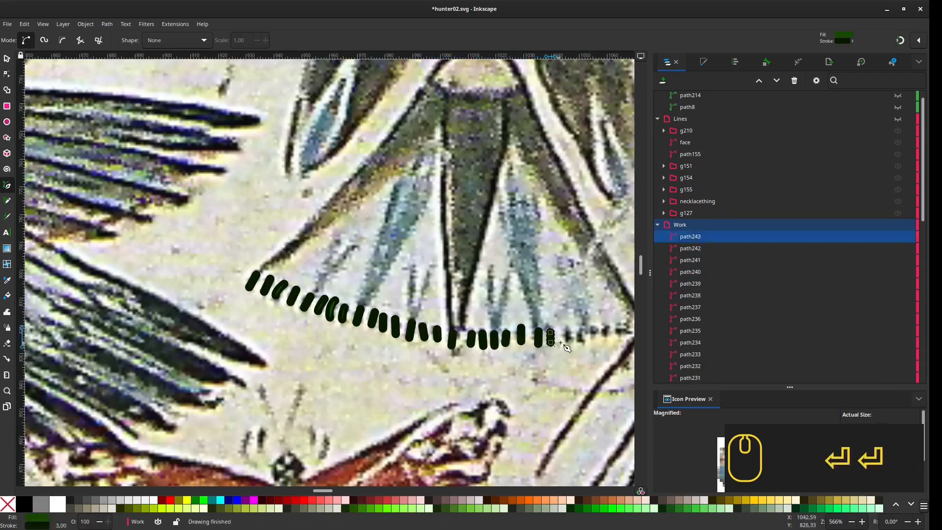
pyautogui.hscroll(3, 598, 334)
pyautogui.click(534, 326)
pyautogui.click(533, 344)
pyautogui.press('Return')
pyautogui.click(546, 326)
pyautogui.click(545, 342)
pyautogui.press('Return')
# Step: Set all the dashes to no fill with a 1.5 px stroke, group them and move the group into the Lines layer
pyautogui.keyDown('shift'); pyautogui.click(691, 235); pyautogui.keyUp('shift')
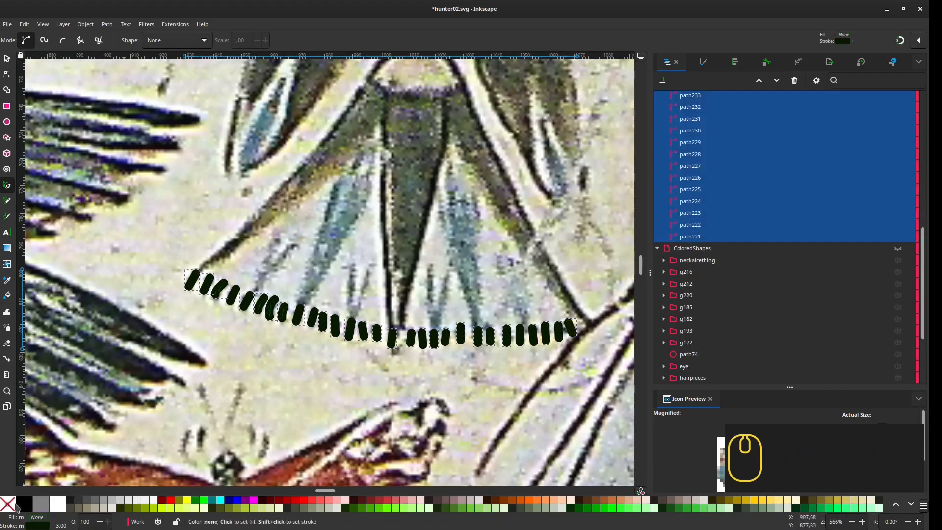
pyautogui.click(704, 62)
pyautogui.write('1,5')
pyautogui.press('Return')
pyautogui.scroll(-1, 447, 379)
pyautogui.hotkey('ctrl', 'g')
pyautogui.click(668, 62)
pyautogui.moveTo(691, 251)
pyautogui.mouseDown()
pyautogui.moveTo(721, 151)
pyautogui.moveTo(900, 143)
pyautogui.mouseUp()
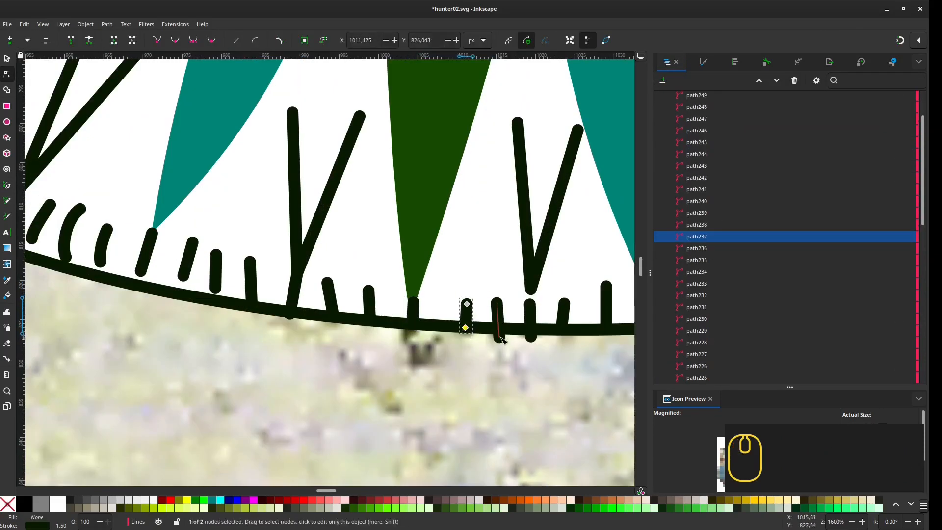
# Step: Adjust the end nodes of the dashes on the fan's left half so they reach its lower outline
pyautogui.hscroll(-12, 444, 333)
pyautogui.click(562, 338)
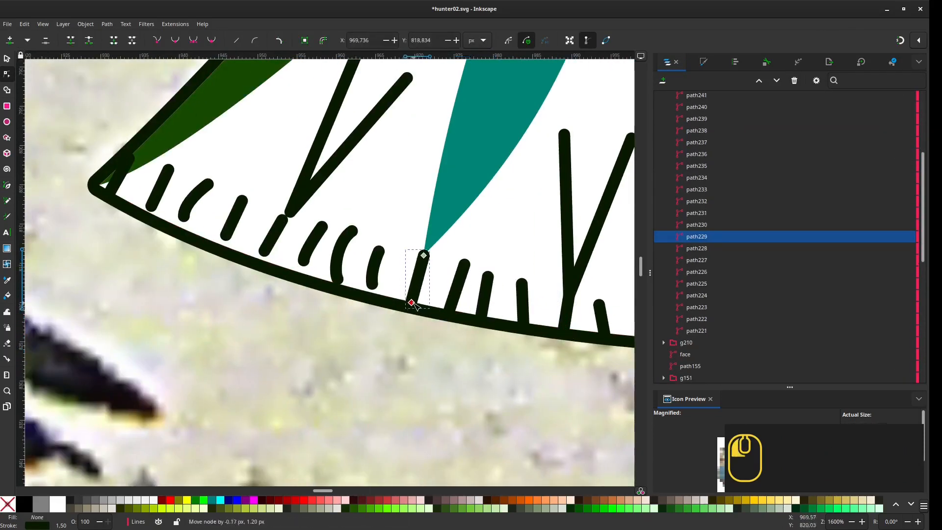
pyautogui.moveTo(338, 279); pyautogui.dragTo(337, 283)
pyautogui.moveTo(352, 231); pyautogui.dragTo(351, 239)
pyautogui.moveTo(298, 260); pyautogui.dragTo(353, 307)
pyautogui.click(363, 280)
pyautogui.moveTo(374, 261); pyautogui.dragTo(368, 267)
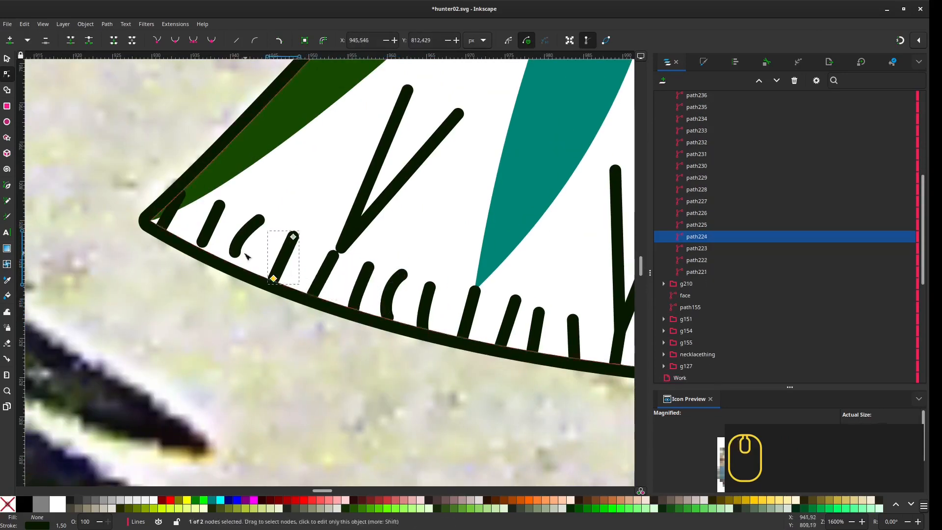
pyautogui.click(237, 248)
pyautogui.moveTo(235, 252); pyautogui.dragTo(234, 263)
pyautogui.moveTo(223, 255); pyautogui.dragTo(304, 295)
pyautogui.click(287, 272)
pyautogui.moveTo(283, 282); pyautogui.dragTo(282, 287)
pyautogui.scroll(-4, 269, 237)
pyautogui.scroll(5, 554, 265)
# Step: Shorten the dashes on the fan's right half so their lower ends stop at the bottom outline
pyautogui.click(465, 300)
pyautogui.moveTo(471, 317); pyautogui.dragTo(469, 309)
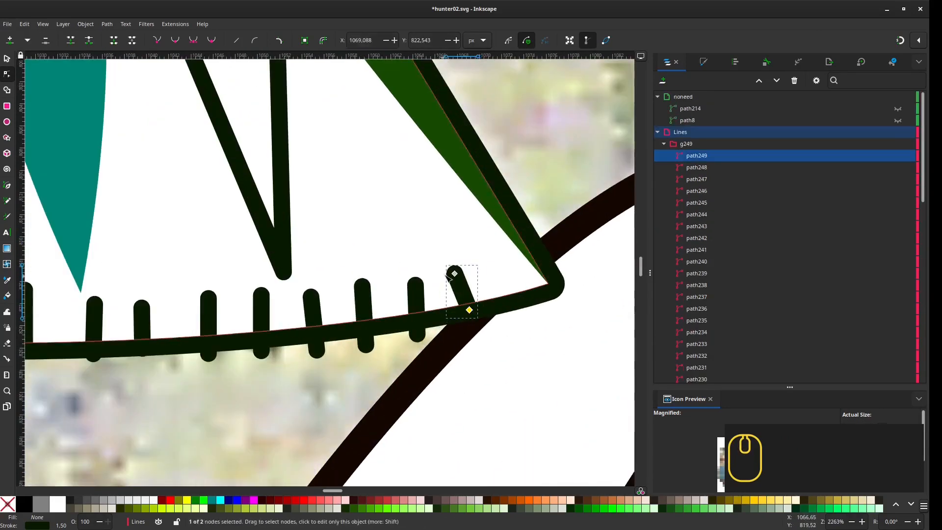
pyautogui.click(418, 304)
pyautogui.moveTo(418, 334); pyautogui.dragTo(421, 319)
pyautogui.click(364, 316)
pyautogui.moveTo(365, 345); pyautogui.dragTo(367, 329)
pyautogui.click(314, 322)
pyautogui.moveTo(317, 350); pyautogui.dragTo(315, 334)
pyautogui.click(414, 311)
pyautogui.moveTo(294, 349); pyautogui.dragTo(415, 313)
pyautogui.moveTo(386, 319); pyautogui.dragTo(499, 315)
pyautogui.click(474, 305)
pyautogui.moveTo(474, 322); pyautogui.dragTo(475, 313)
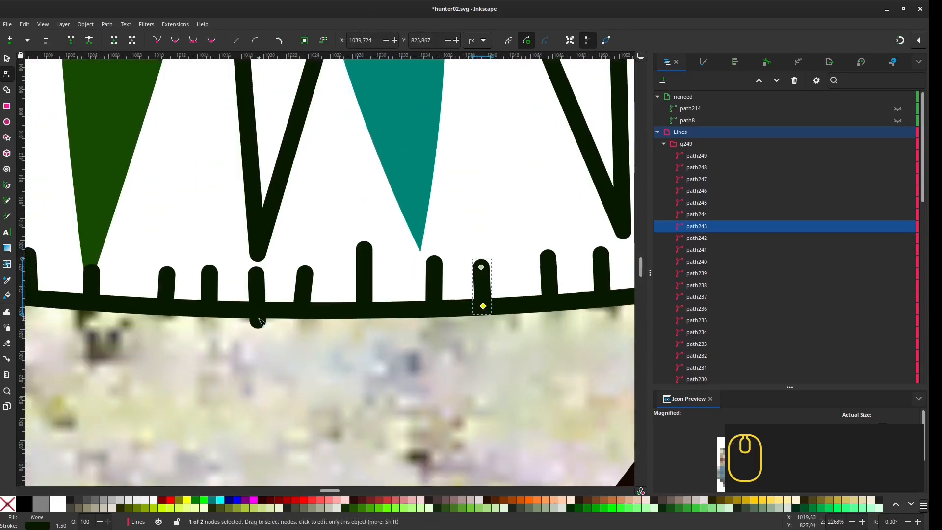
pyautogui.click(363, 248)
pyautogui.scroll(-5, 364, 248)
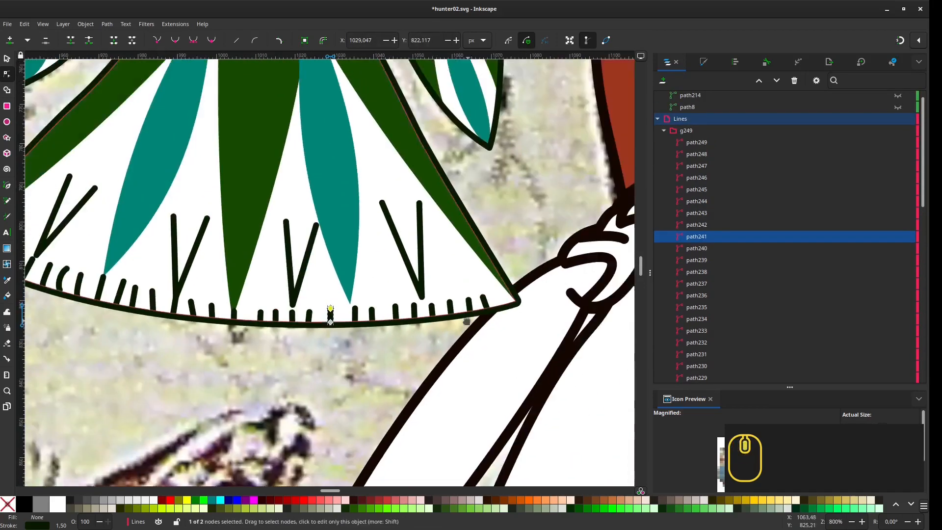
# Step: Duplicate the white fan base shape in g220 and move the copy into the Work layer
pyautogui.press('ctrl+KP_5')
pyautogui.click(43, 24)
pyautogui.click(156, 47)
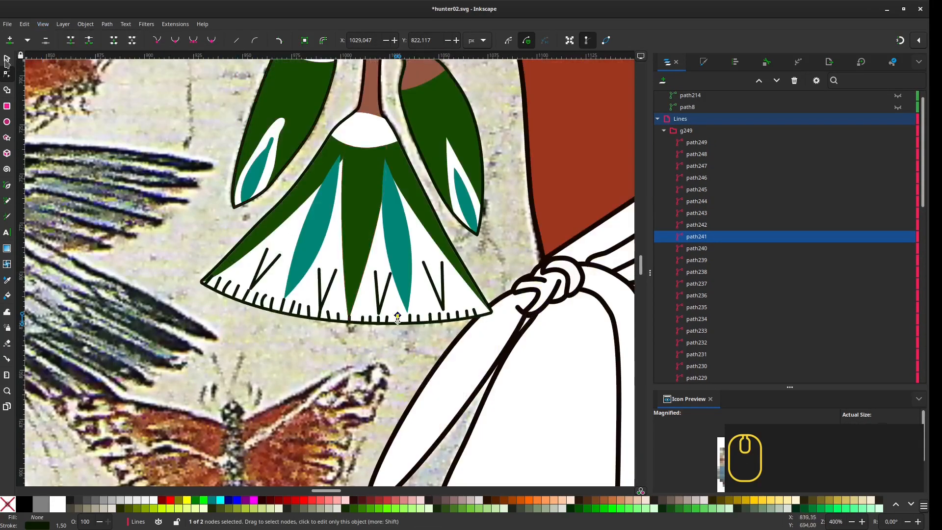
pyautogui.press('s')
pyautogui.click(390, 126)
pyautogui.click(327, 320)
pyautogui.click(327, 320)
pyautogui.click(325, 339)
pyautogui.scroll(2, 325, 339)
pyautogui.doubleClick(379, 306)
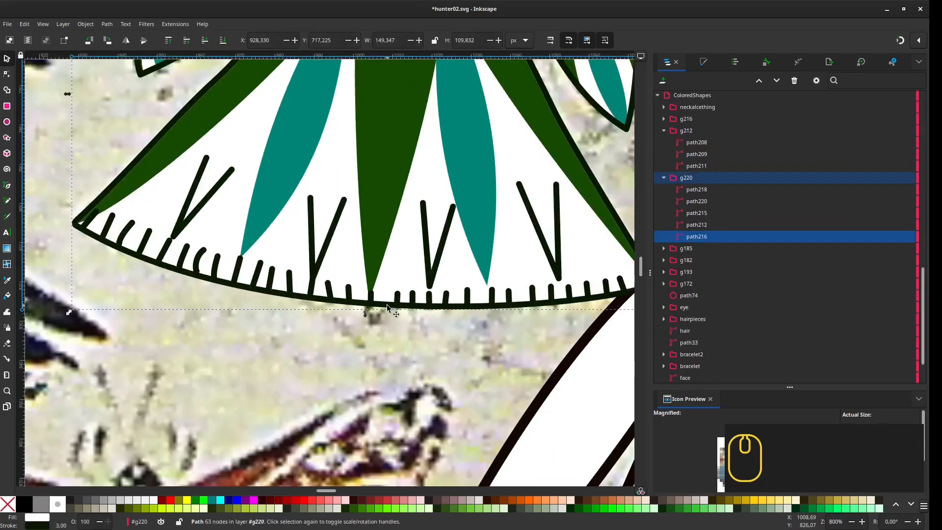
pyautogui.scroll(-1, 380, 300)
pyautogui.hotkey('ctrl', 'd')
pyautogui.moveTo(697, 237)
pyautogui.mouseDown()
pyautogui.moveTo(732, 150)
pyautogui.moveTo(724, 133)
pyautogui.mouseUp()
# Step: Remove the stroke from the original white fan shape in g220
pyautogui.click(699, 276)
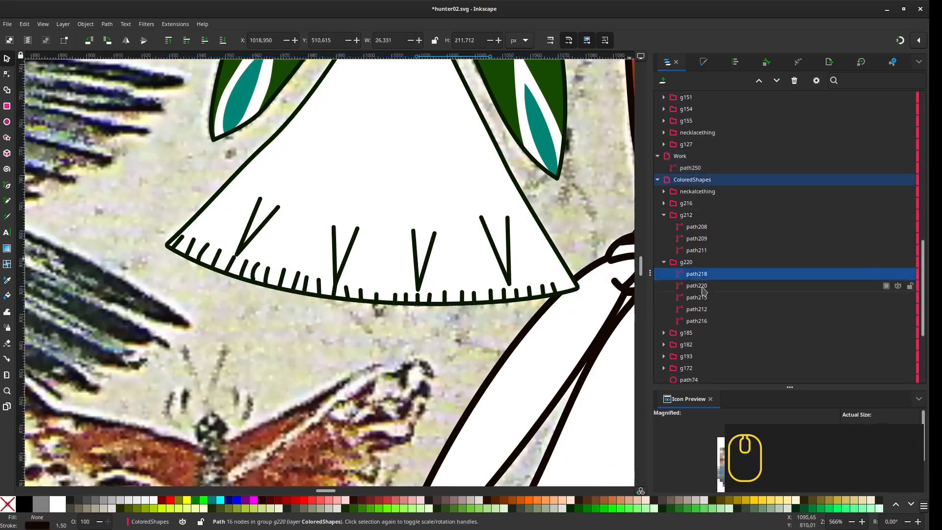
pyautogui.click(700, 298)
pyautogui.click(698, 310)
pyautogui.click(698, 322)
pyautogui.click(703, 62)
pyautogui.click(711, 81)
pyautogui.click(671, 62)
# Step: Split the duplicated fan outline at its two lower corners and delete the bottom segment
pyautogui.click(691, 179)
pyautogui.scroll(2, 471, 414)
pyautogui.press('n')
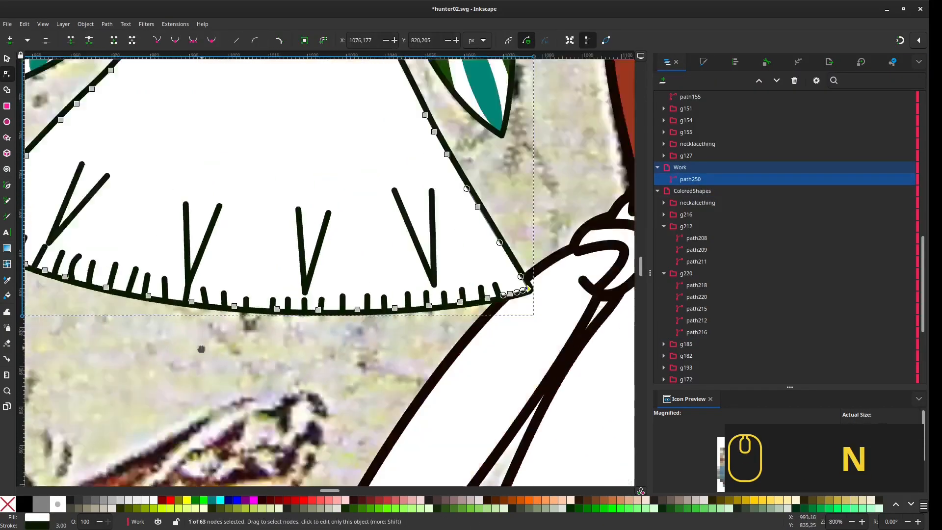
pyautogui.click(226, 224)
pyautogui.click(107, 24)
pyautogui.click(120, 154)
pyautogui.press('s')
pyautogui.click(419, 383)
pyautogui.click(278, 252)
pyautogui.press('Delete')
pyautogui.scroll(3, 545, 282)
pyautogui.press('n')
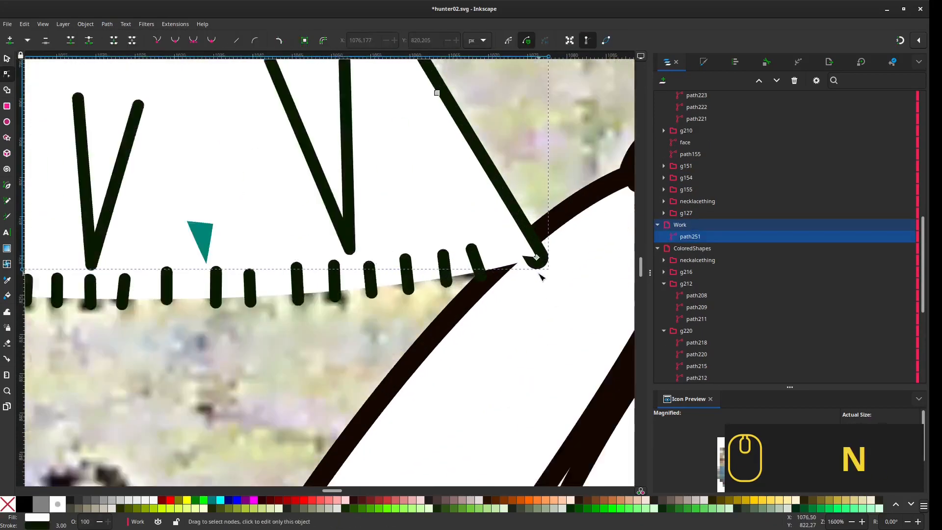
pyautogui.hotkey('ctrl', 'z')
# Step: Give the remaining fan outline no fill and a 1.5 px stroke
pyautogui.click(704, 62)
pyautogui.click(663, 94)
pyautogui.click(763, 79)
pyautogui.doubleClick(693, 98)
pyautogui.write('1.5')
pyautogui.press('Return')
pyautogui.press('Escape')
# Step: Split the fan outline where it meets the central stem and delete the segment across its top
pyautogui.scroll(6, 419, 118)
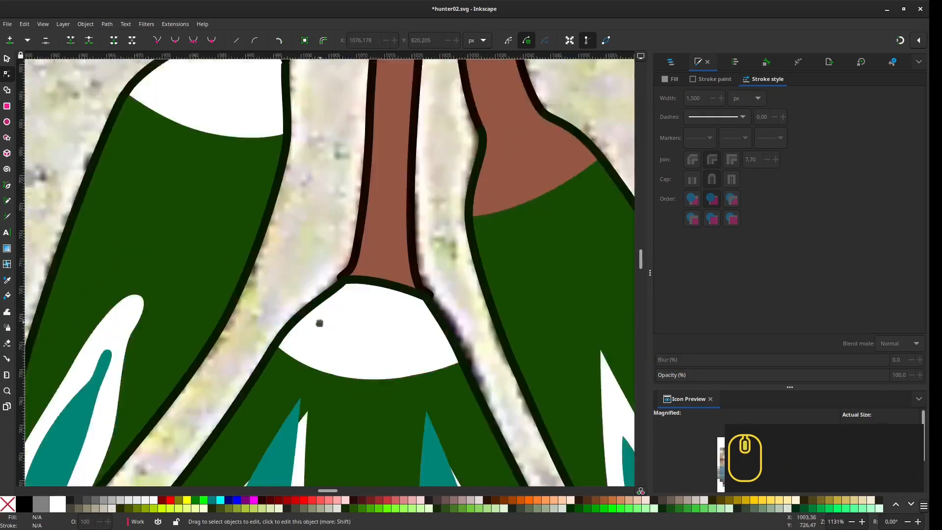
pyautogui.click(342, 246)
pyautogui.click(317, 268)
pyautogui.scroll(-5, 356, 250)
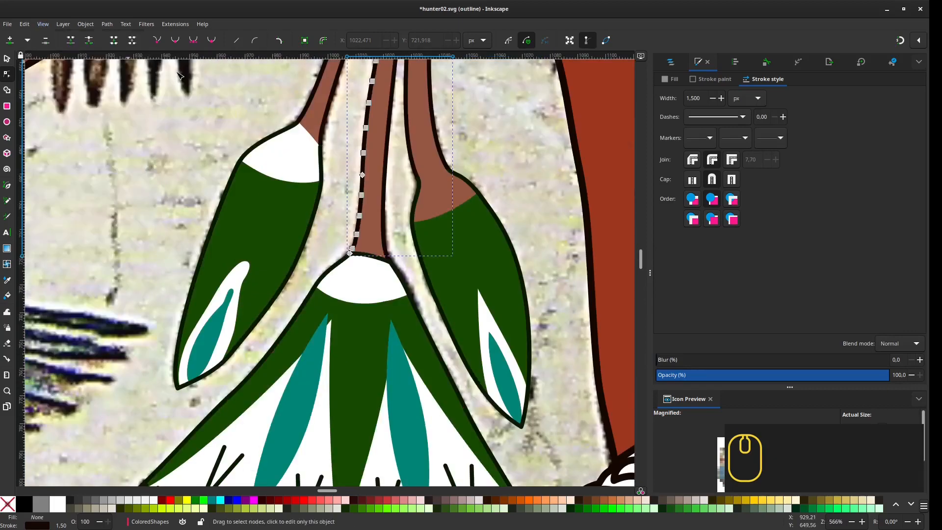
pyautogui.click(40, 24)
pyautogui.click(362, 256)
pyautogui.press('n')
pyautogui.scroll(4, 387, 261)
pyautogui.click(107, 24)
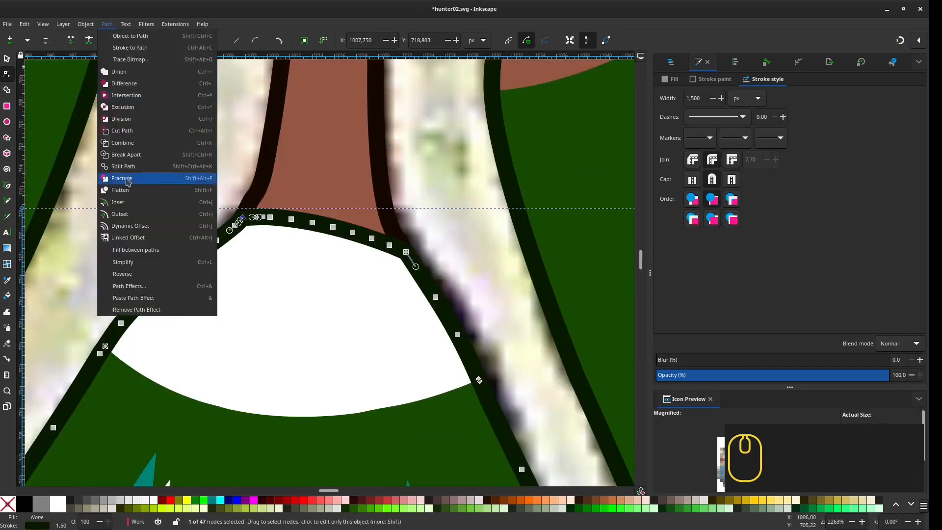
pyautogui.click(120, 156)
pyautogui.click(333, 226)
pyautogui.press('Delete')
# Step: Adjust the upper end nodes of the fan's side outlines so they meet the central stem
pyautogui.click(239, 228)
pyautogui.press('n')
pyautogui.scroll(2, 239, 229)
pyautogui.moveTo(247, 207); pyautogui.dragTo(245, 212)
pyautogui.scroll(3, 254, 135)
pyautogui.click(297, 225)
pyautogui.moveTo(344, 153); pyautogui.dragTo(344, 153)
pyautogui.scroll(-8, 314, 105)
pyautogui.press('s')
pyautogui.click(398, 153)
pyautogui.scroll(-3, 425, 153)
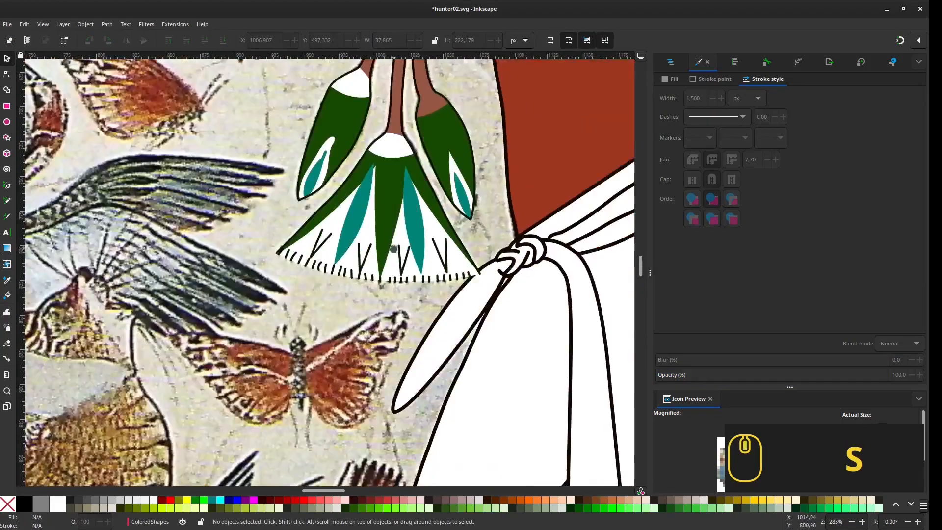
pyautogui.scroll(3, 404, 266)
pyautogui.scroll(-2, 447, 359)
pyautogui.scroll(2, 416, 375)
pyautogui.scroll(-1, 416, 375)
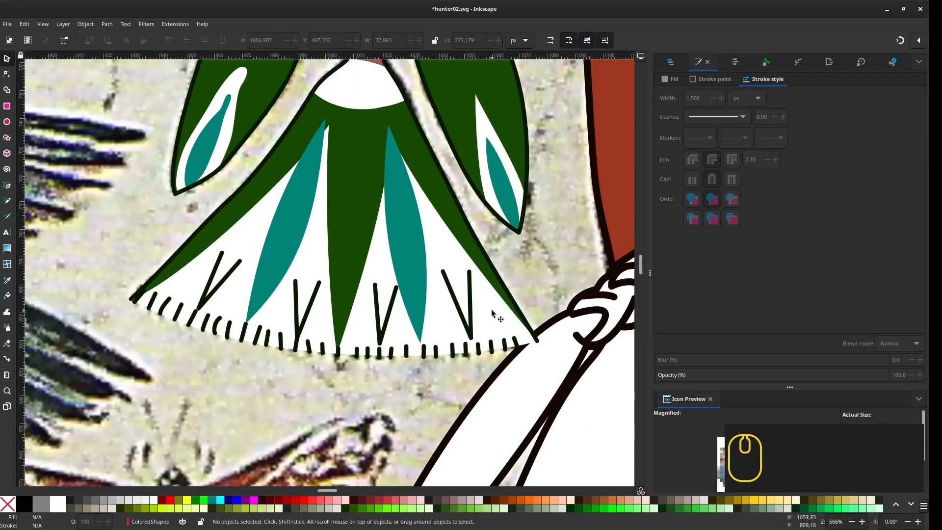
# Step: Set the stroke of the white fan shape in g220 to flat white
pyautogui.doubleClick(503, 321)
pyautogui.click(503, 322)
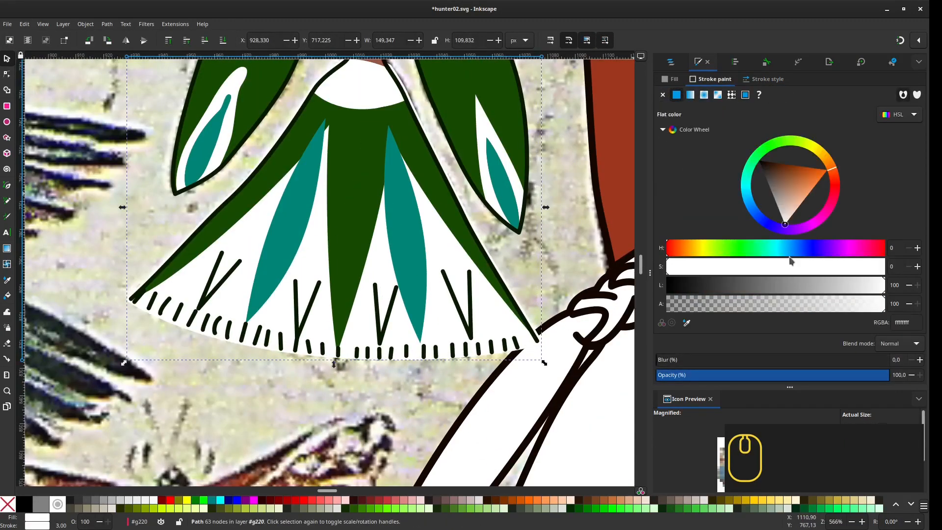
pyautogui.click(764, 79)
pyautogui.click(711, 79)
pyautogui.scroll(-1, 498, 234)
pyautogui.click(496, 235)
pyautogui.scroll(1, 476, 234)
# Step: Move the lower end nodes of the dashes near the fan's right corner to follow the white edge
pyautogui.press('n')
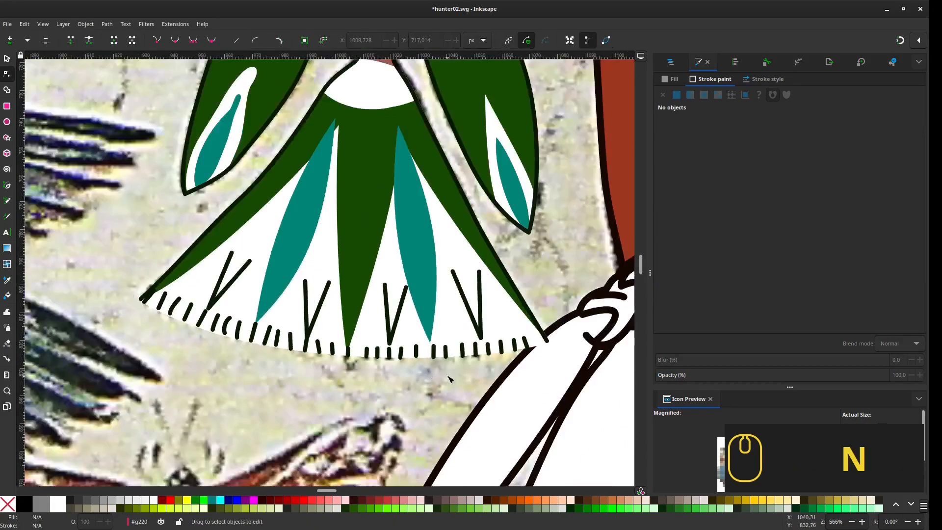
pyautogui.scroll(5, 471, 358)
pyautogui.click(421, 343)
pyautogui.moveTo(422, 348)
pyautogui.mouseDown()
pyautogui.moveTo(422, 339)
pyautogui.moveTo(405, 355)
pyautogui.mouseUp()
pyautogui.hscroll(3, 510, 370)
pyautogui.click(405, 356)
pyautogui.moveTo(401, 311); pyautogui.dragTo(402, 305)
pyautogui.hscroll(2, 402, 304)
pyautogui.click(383, 338)
pyautogui.moveTo(386, 353); pyautogui.dragTo(385, 342)
pyautogui.click(460, 333)
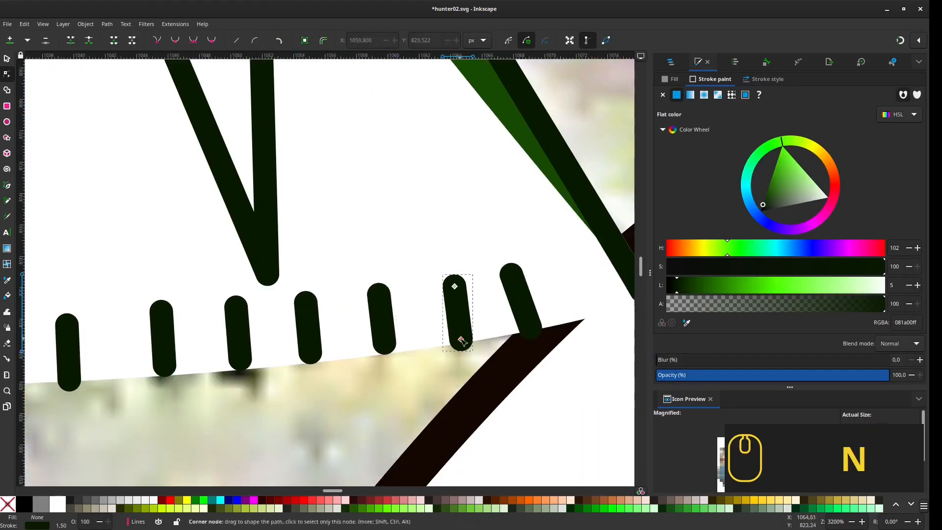
# Step: Align the dashes around the fan's central green petal with the white lower edge
pyautogui.scroll(-2, 521, 323)
pyautogui.hscroll(-8, 491, 337)
pyautogui.scroll(1, 494, 341)
pyautogui.click(483, 338)
pyautogui.moveTo(483, 347); pyautogui.dragTo(481, 338)
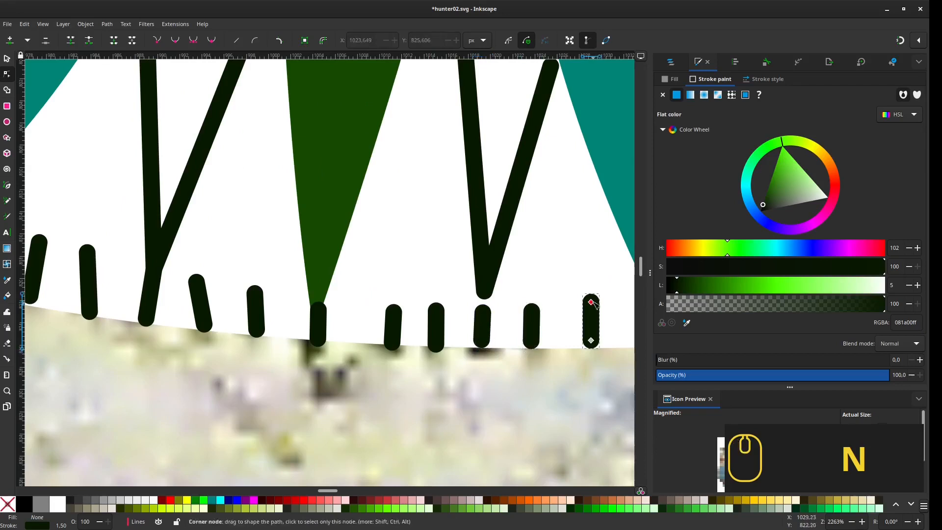
pyautogui.moveTo(393, 343); pyautogui.dragTo(392, 338)
pyautogui.hscroll(-8, 392, 339)
pyautogui.click(492, 350)
pyautogui.moveTo(492, 360); pyautogui.dragTo(492, 354)
pyautogui.click(375, 324)
pyautogui.moveTo(379, 345); pyautogui.dragTo(380, 340)
pyautogui.moveTo(371, 302); pyautogui.dragTo(384, 309)
pyautogui.hscroll(-8, 542, 433)
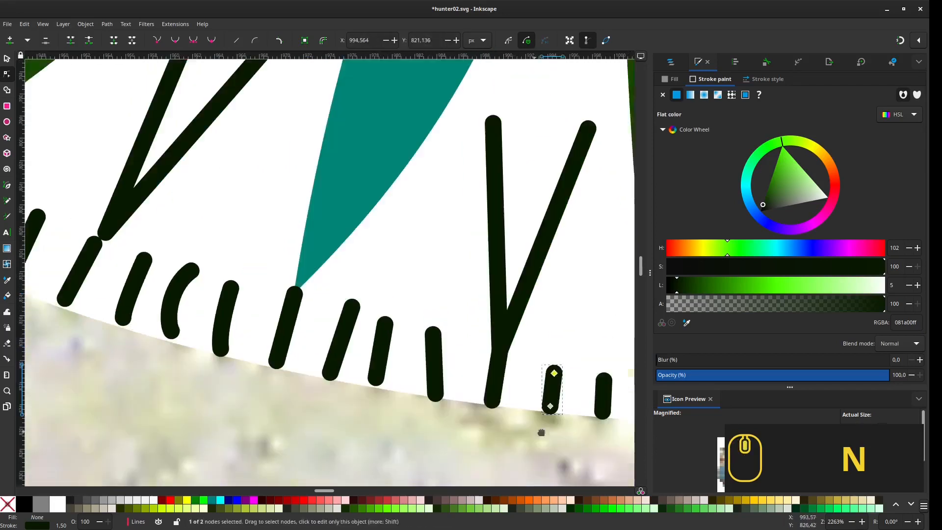
# Step: Reshape the dashes below the fan's left teal petal to even out their lengths and slant
pyautogui.click(444, 362)
pyautogui.moveTo(445, 391); pyautogui.dragTo(436, 389)
pyautogui.moveTo(443, 332); pyautogui.dragTo(447, 341)
pyautogui.hscroll(-6, 520, 386)
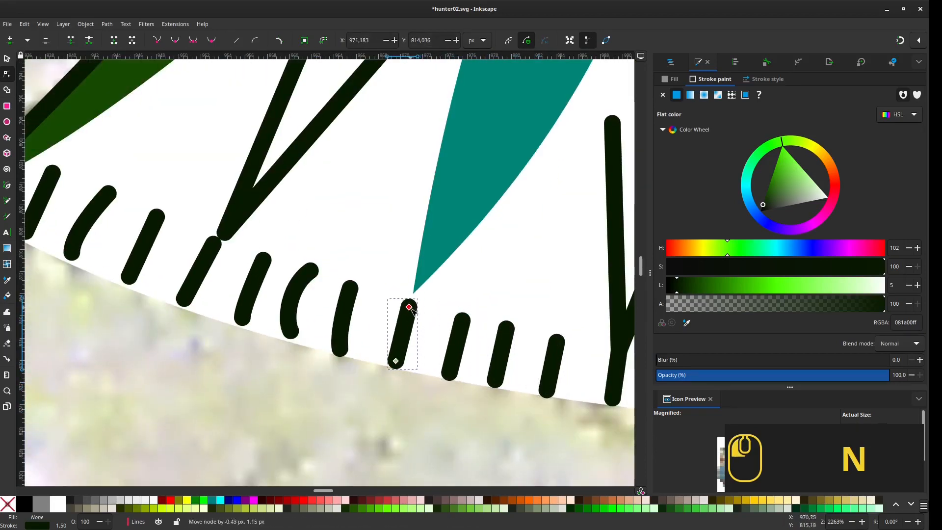
pyautogui.moveTo(409, 307); pyautogui.dragTo(410, 310)
pyautogui.hscroll(-6, 491, 334)
pyautogui.click(445, 360)
pyautogui.moveTo(446, 370); pyautogui.dragTo(441, 369)
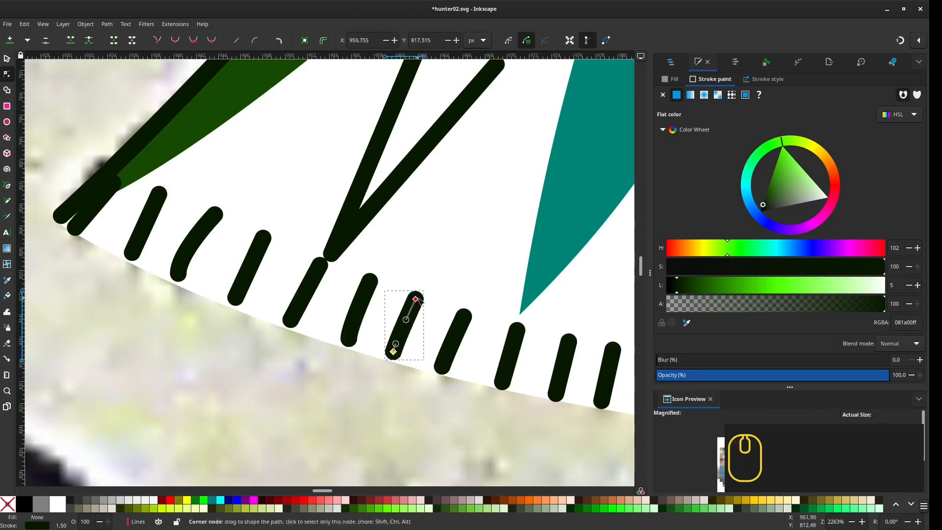
# Step: Even out the remaining dashes toward the fan's left corner by moving their end nodes
pyautogui.hscroll(-8, 282, 306)
pyautogui.click(413, 318)
pyautogui.moveTo(401, 343); pyautogui.dragTo(398, 345)
pyautogui.moveTo(429, 282); pyautogui.dragTo(427, 289)
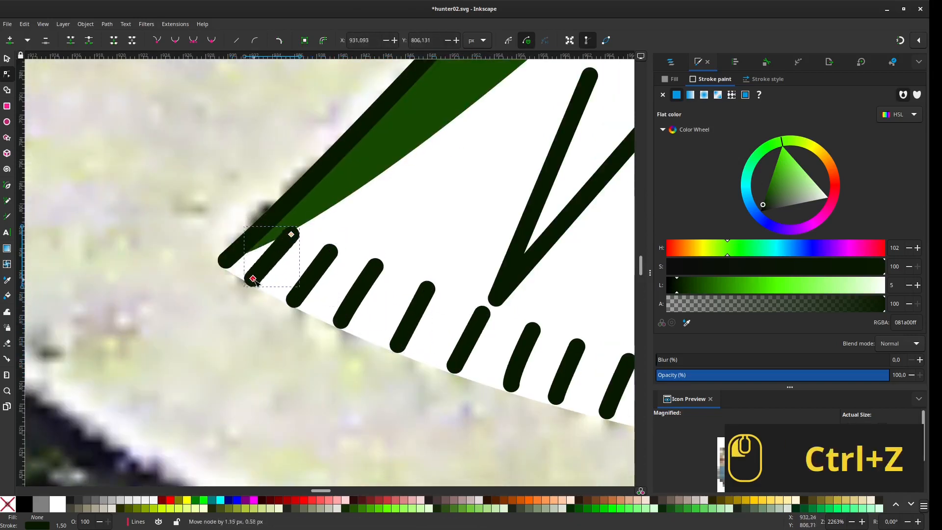
pyautogui.moveTo(253, 279); pyautogui.dragTo(253, 282)
pyautogui.scroll(-5, 136, 289)
pyautogui.scroll(4, 423, 325)
# Step: Duplicate a dash near the fan's right corner and place the copy farther right along the lower edge
pyautogui.press('s')
pyautogui.doubleClick(406, 318)
pyautogui.hotkey('ctrl', 'd')
pyautogui.moveTo(406, 318); pyautogui.dragTo(429, 311)
pyautogui.scroll(-5, 361, 324)
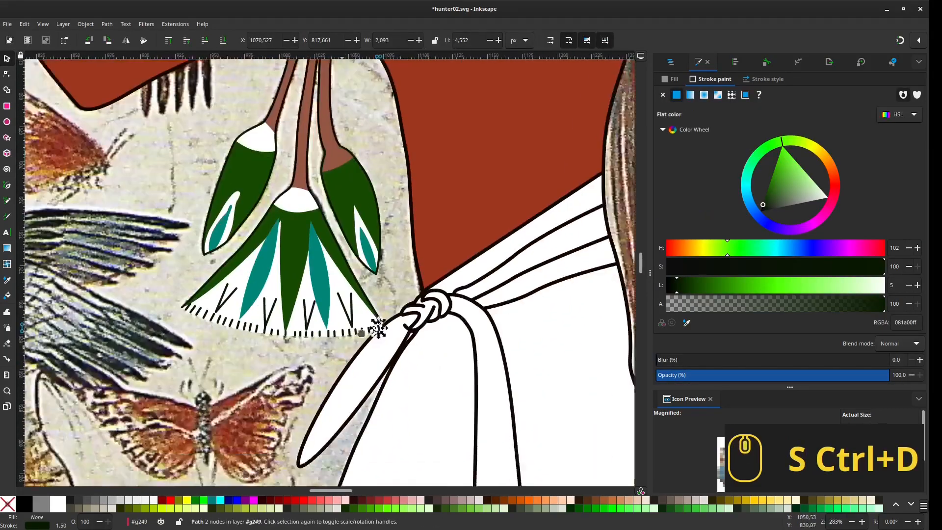
# Step: Move the bud group g216 below g212 in the ColoredShapes layer
pyautogui.hscroll(-2, 361, 332)
pyautogui.click(356, 261)
pyautogui.click(671, 61)
pyautogui.click(663, 249)
pyautogui.moveTo(687, 237); pyautogui.dragTo(699, 253)
pyautogui.press('Escape')
pyautogui.scroll(-3, 433, 269)
pyautogui.scroll(1, 433, 270)
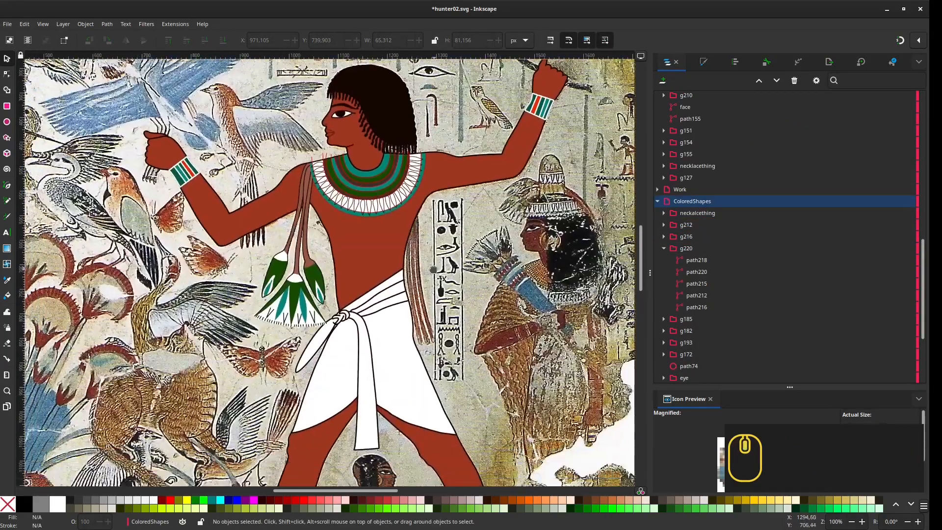
# Step: Trace three long curved Bezier lines along the cords hanging behind the hunter's waist in the ColoredShapes layer
pyautogui.scroll(3, 433, 269)
pyautogui.press('b')
pyautogui.moveTo(417, 90); pyautogui.dragTo(429, 121)
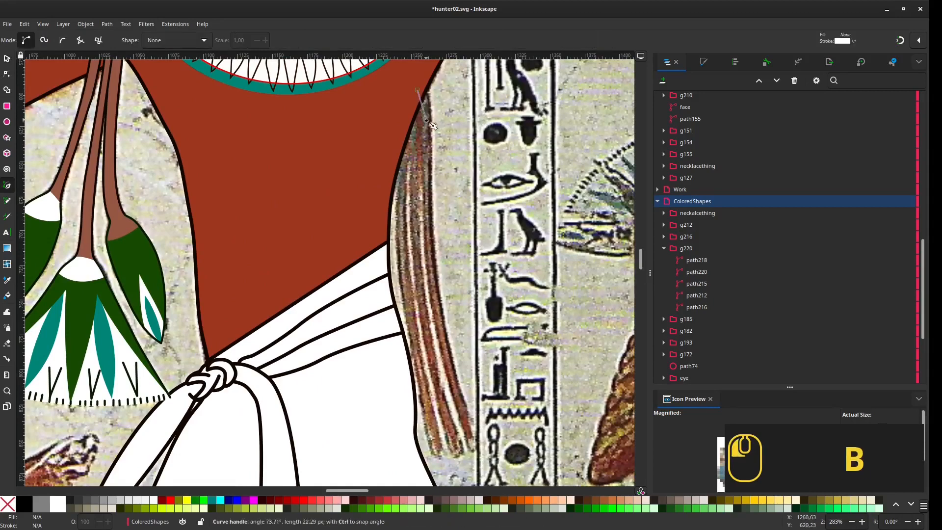
pyautogui.rightClick(479, 462)
pyautogui.moveTo(460, 460); pyautogui.dragTo(438, 426)
pyautogui.rightClick(402, 111)
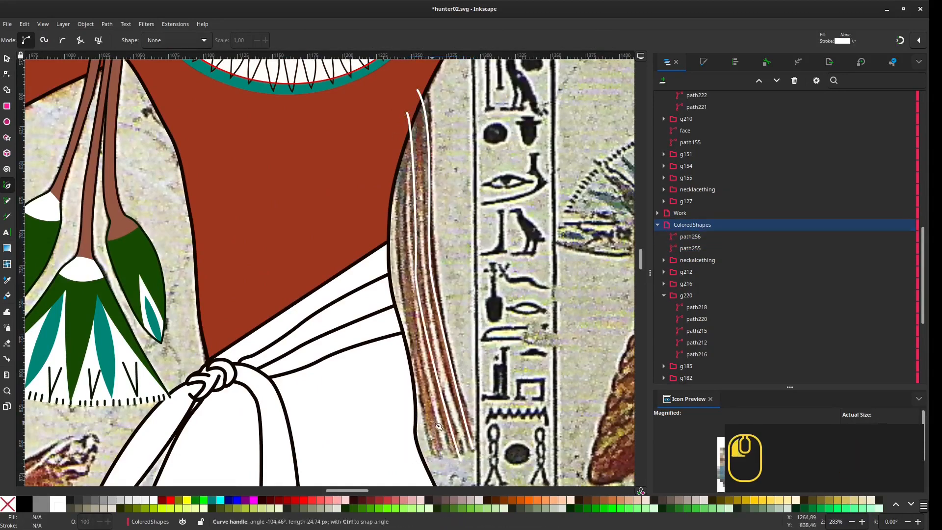
pyautogui.rightClick(400, 133)
# Step: Remove the outermost cord's middle node and bend all three cord lines to follow the painted cords
pyautogui.press('n')
pyautogui.click(434, 278)
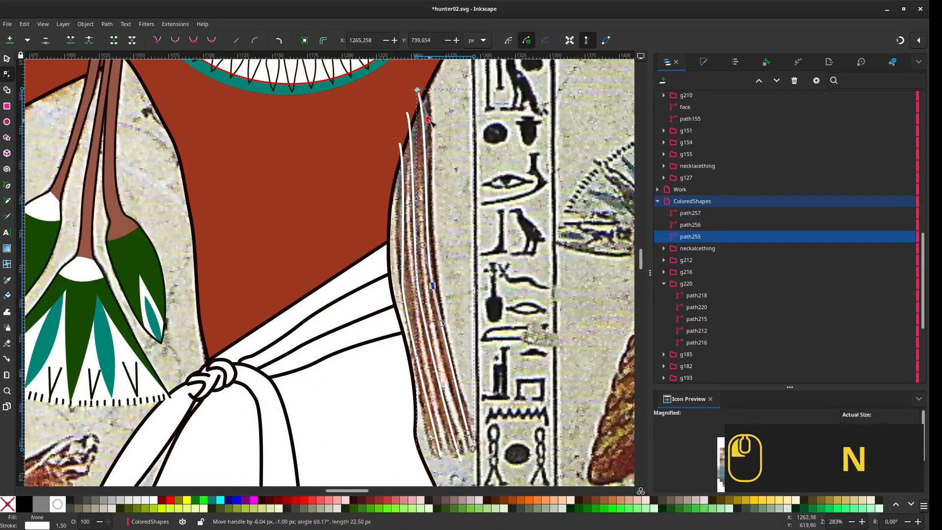
pyautogui.scroll(-2, 433, 280)
pyautogui.press('Delete')
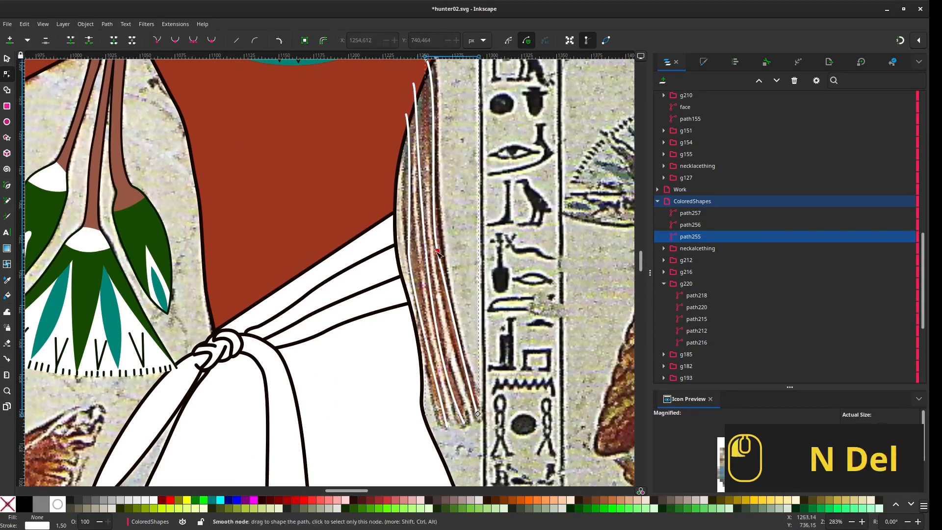
pyautogui.click(417, 328)
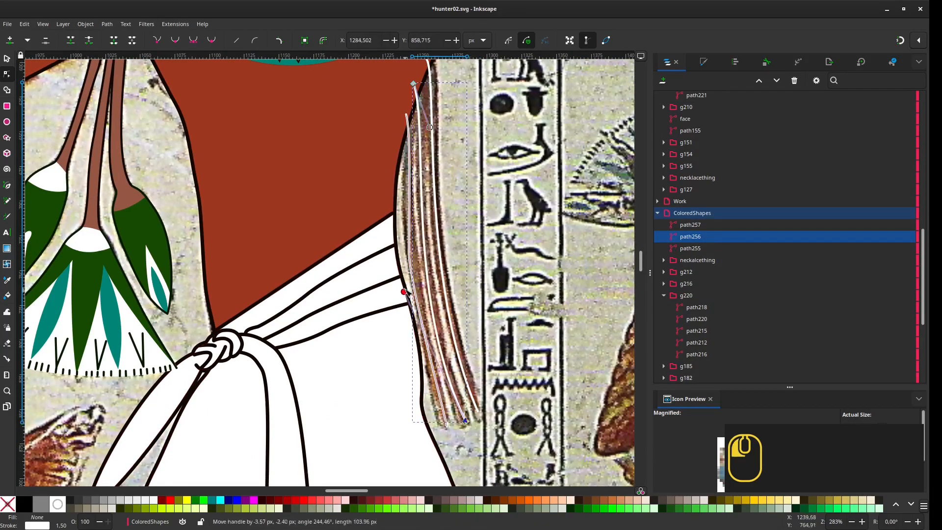
pyautogui.click(446, 426)
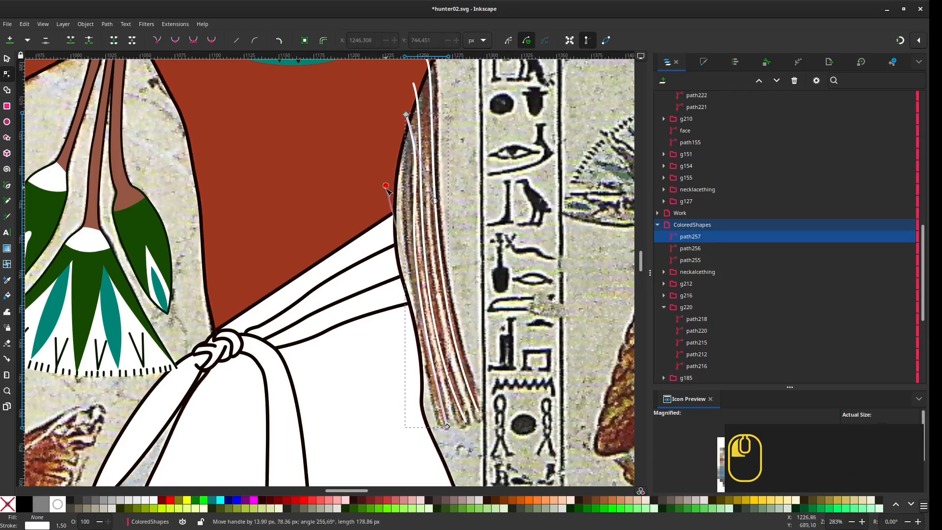
pyautogui.click(400, 211)
pyautogui.moveTo(409, 221); pyautogui.dragTo(408, 222)
pyautogui.scroll(2, 409, 221)
pyautogui.click(7, 59)
pyautogui.moveTo(324, 343); pyautogui.dragTo(376, 376)
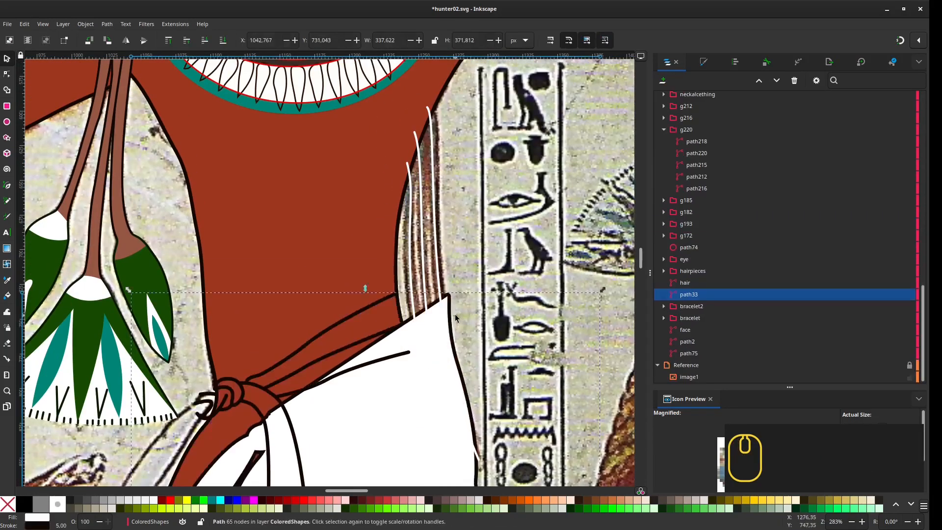
pyautogui.hotkey('ctrl', 'z')
# Step: Select the three cord paths path255, path256 and path257 and move them to the Work layer
pyautogui.scroll(3, 907, 221)
pyautogui.click(910, 187)
pyautogui.click(909, 210)
pyautogui.click(435, 236)
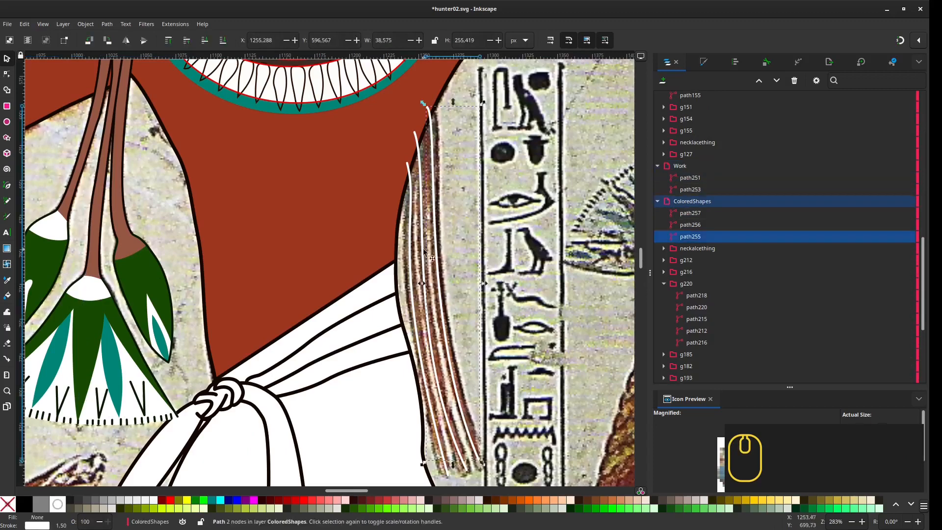
pyautogui.click(422, 235)
pyautogui.click(411, 236)
pyautogui.keyDown('shift'); pyautogui.click(690, 260); pyautogui.keyUp('shift')
pyautogui.moveTo(690, 260); pyautogui.dragTo(707, 195)
# Step: Group path251 and path253 and move the group from the Work layer to the Lines layer
pyautogui.click(690, 237)
pyautogui.keyDown('shift'); pyautogui.click(690, 248); pyautogui.keyUp('shift')
pyautogui.hotkey('ctrl', 'g')
pyautogui.scroll(10, 721, 246)
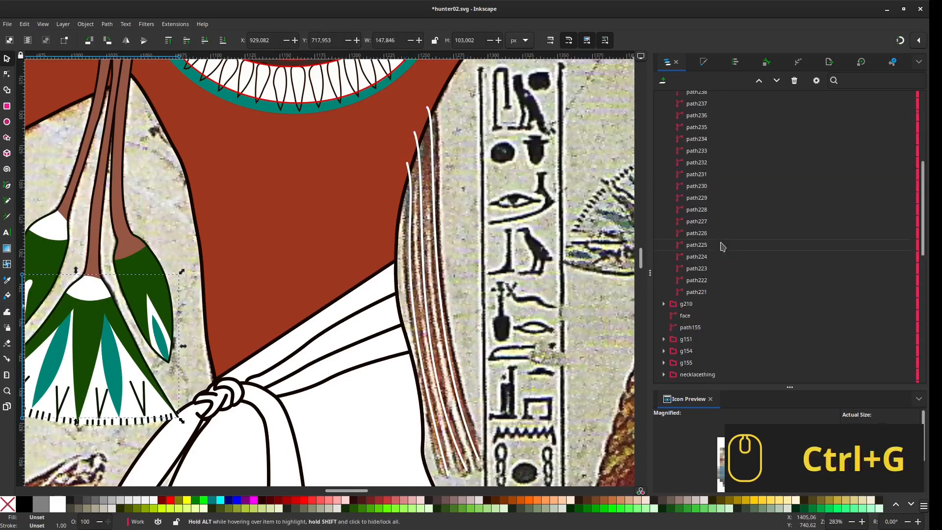
pyautogui.click(664, 143)
pyautogui.moveTo(687, 296); pyautogui.dragTo(717, 140)
# Step: Duplicate the three cord paths in the Work layer and group one set of three
pyautogui.click(690, 296)
pyautogui.keyDown('shift'); pyautogui.click(690, 272); pyautogui.keyUp('shift')
pyautogui.hotkey('ctrl', 'd')
pyautogui.click(691, 248)
pyautogui.keyDown('shift'); pyautogui.click(690, 271); pyautogui.keyUp('shift')
pyautogui.hotkey('ctrl', 'g')
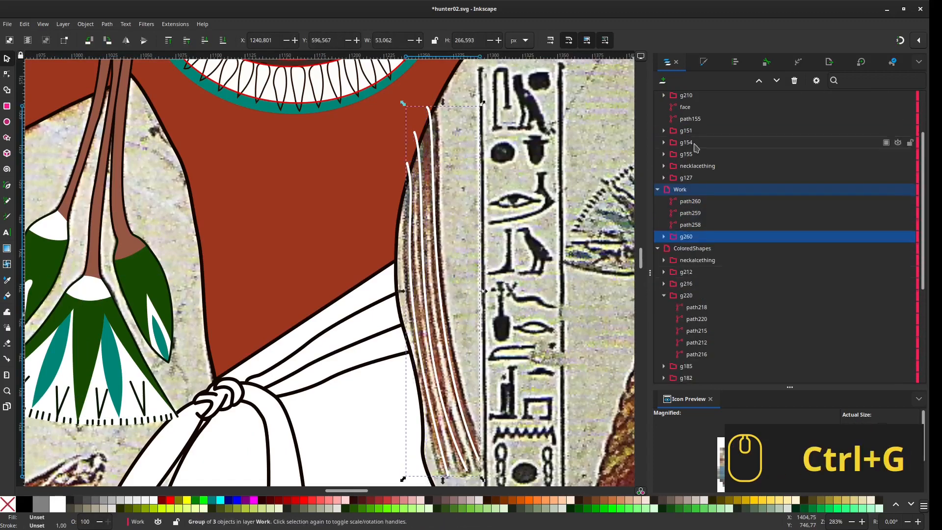
# Step: Give the lower cord group a black stroke 8 px wide
pyautogui.click(703, 62)
pyautogui.click(763, 79)
pyautogui.moveTo(705, 98); pyautogui.dragTo(651, 119)
pyautogui.write('10')
pyautogui.press('Return')
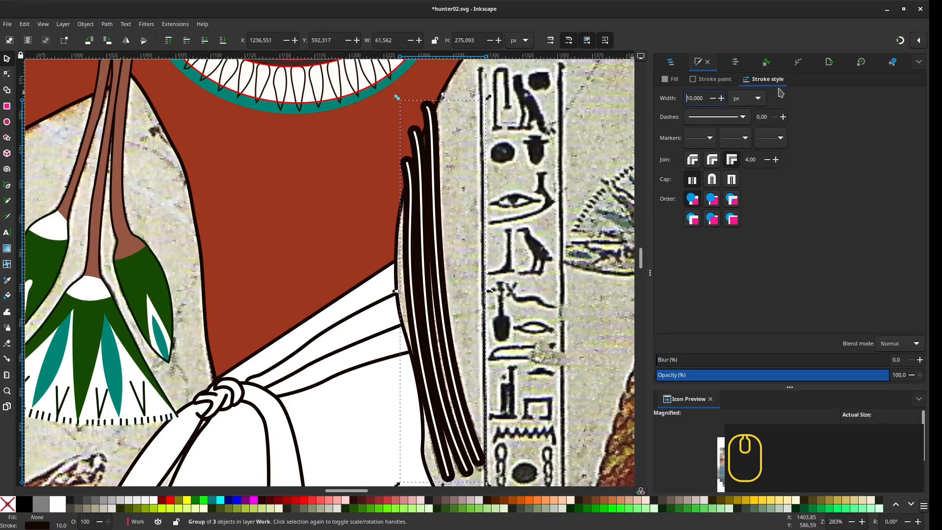
pyautogui.write('8')
pyautogui.press('Return')
pyautogui.moveTo(705, 98)
pyautogui.mouseDown()
pyautogui.moveTo(689, 110)
pyautogui.moveTo(669, 105)
pyautogui.moveTo(682, 107)
pyautogui.mouseUp()
# Step: Group the other three cord paths and give them a stroke in the brown sampled from the flower bud's stem
pyautogui.click(671, 62)
pyautogui.click(690, 296)
pyautogui.keyDown('shift'); pyautogui.click(691, 272); pyautogui.keyUp('shift')
pyautogui.hotkey('ctrl', 'g')
pyautogui.click(704, 62)
pyautogui.press('d')
pyautogui.keyDown('shift'); pyautogui.click(231, 212); pyautogui.keyUp('shift')
# Step: Set the brown cord group's stroke width to 4 px
pyautogui.click(764, 79)
pyautogui.write('6')
pyautogui.press('Return')
pyautogui.write('5')
pyautogui.press('Return')
pyautogui.write('4')
pyautogui.press('Return')
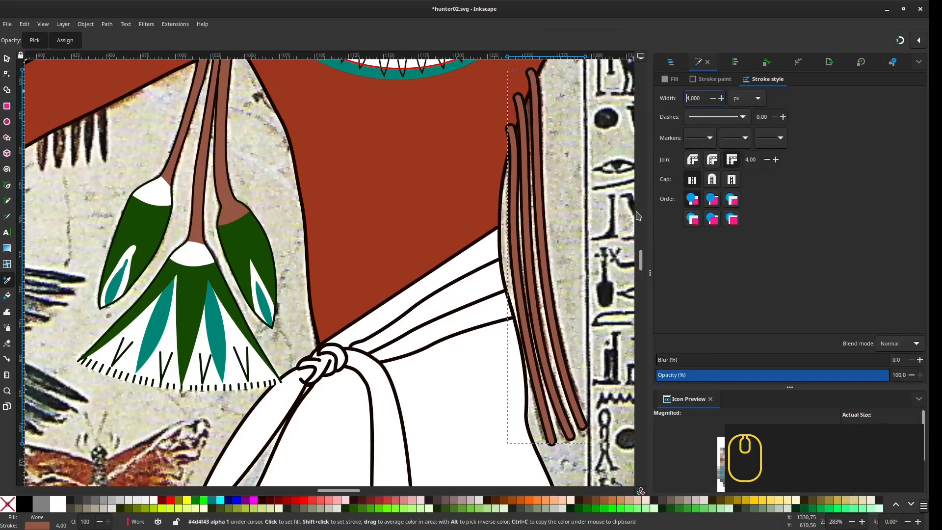
# Step: Move both cord groups, g261 and g260, below all other objects in the ColoredShapes layer
pyautogui.scroll(-1, 569, 250)
pyautogui.click(671, 62)
pyautogui.keyDown('shift'); pyautogui.click(689, 284); pyautogui.keyUp('shift')
pyautogui.scroll(-4, 689, 284)
pyautogui.moveTo(687, 137); pyautogui.dragTo(732, 359)
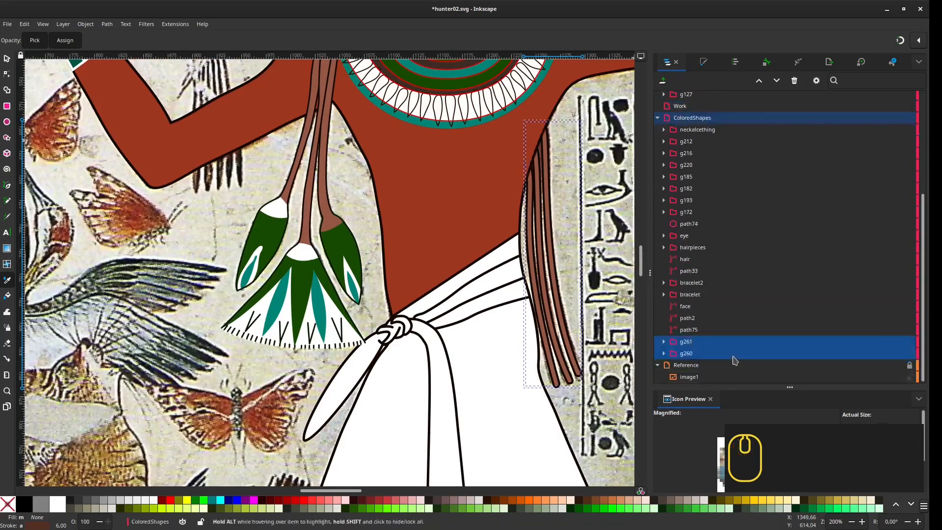
# Step: Hide the necklacething group in the Lines layer
pyautogui.press('s')
pyautogui.press('Escape')
pyautogui.scroll(5, 721, 248)
pyautogui.scroll(-2, 622, 191)
pyautogui.moveTo(621, 191); pyautogui.dragTo(385, 380)
pyautogui.scroll(1, 498, 305)
pyautogui.scroll(-1, 498, 294)
pyautogui.click(407, 276)
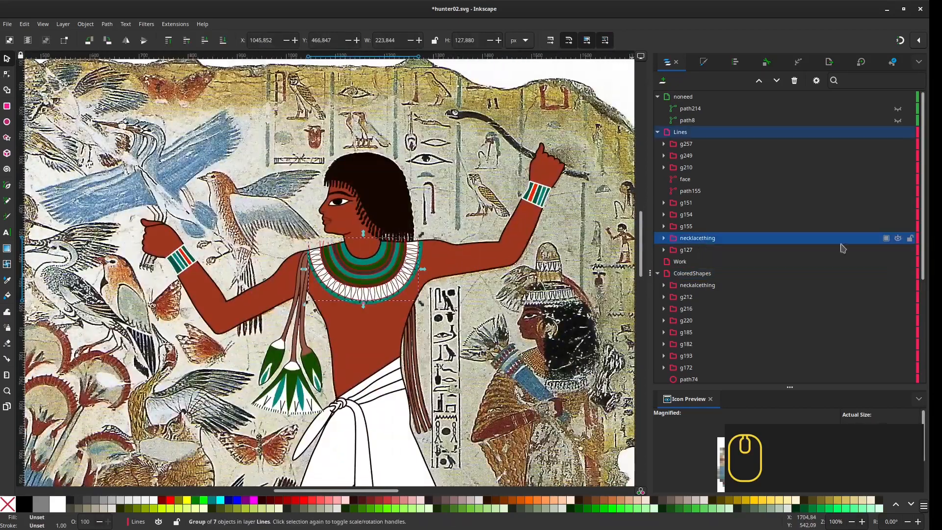
pyautogui.scroll(2, 589, 130)
# Step: Split the thumb of the raised fist off body shape path2 as a separate path
pyautogui.click(505, 211)
pyautogui.scroll(3, 496, 192)
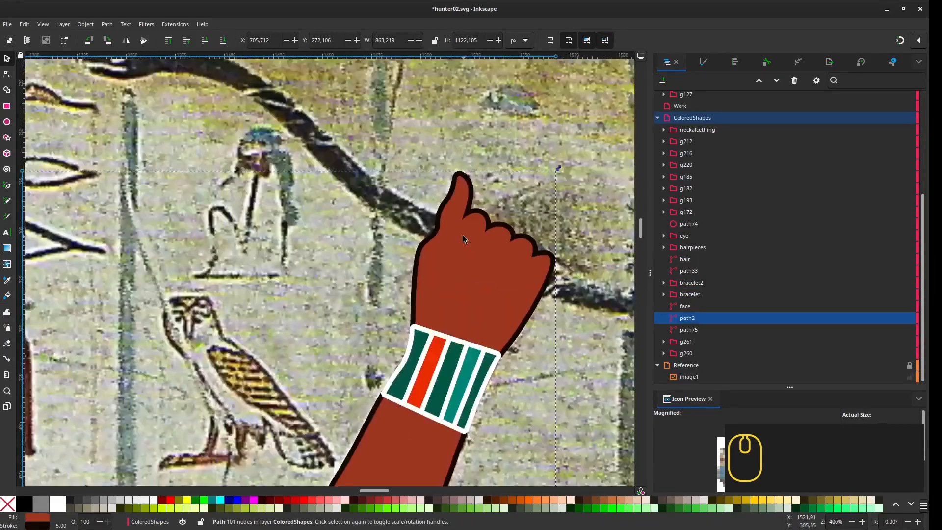
pyautogui.press('n')
pyautogui.click(463, 216)
pyautogui.keyDown('shift'); pyautogui.click(428, 227); pyautogui.keyUp('shift')
pyautogui.click(107, 24)
pyautogui.click(130, 154)
# Step: Switch to the outline display mode and move the separated thumb path up and away from the fist
pyautogui.click(43, 24)
pyautogui.click(162, 73)
pyautogui.scroll(1, 469, 240)
pyautogui.press('s')
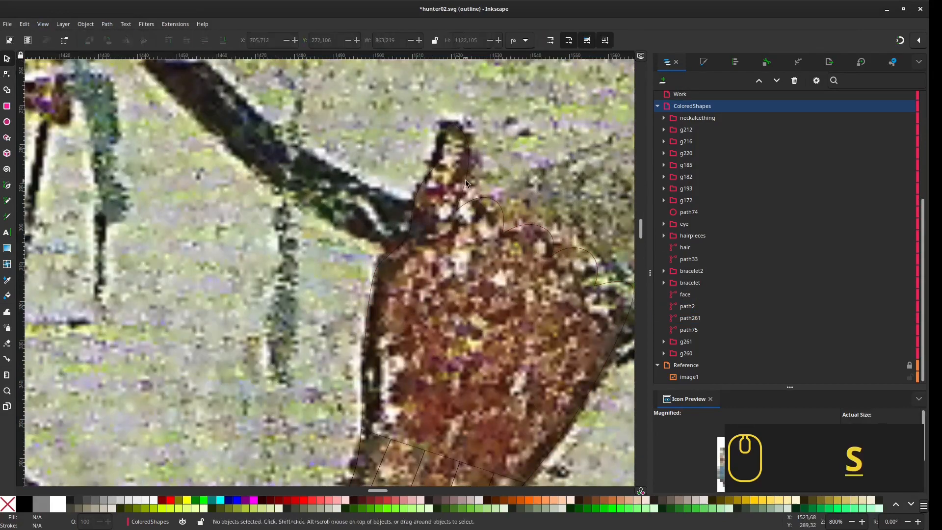
pyautogui.moveTo(464, 179); pyautogui.dragTo(433, 145)
# Step: Reshape the fist's outline across the gap where the thumb was cut off
pyautogui.scroll(-3, 433, 265)
pyautogui.scroll(3, 433, 263)
pyautogui.click(391, 258)
pyautogui.press('n')
pyautogui.click(403, 236)
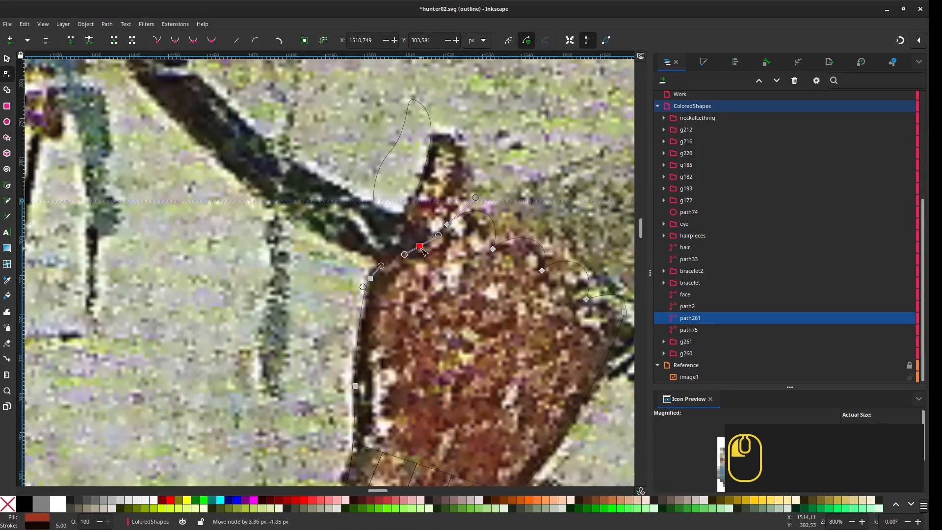
# Step: Move the thumb path back onto the painted thumb and extend its base nodes into the fist
pyautogui.press('s')
pyautogui.click(463, 191)
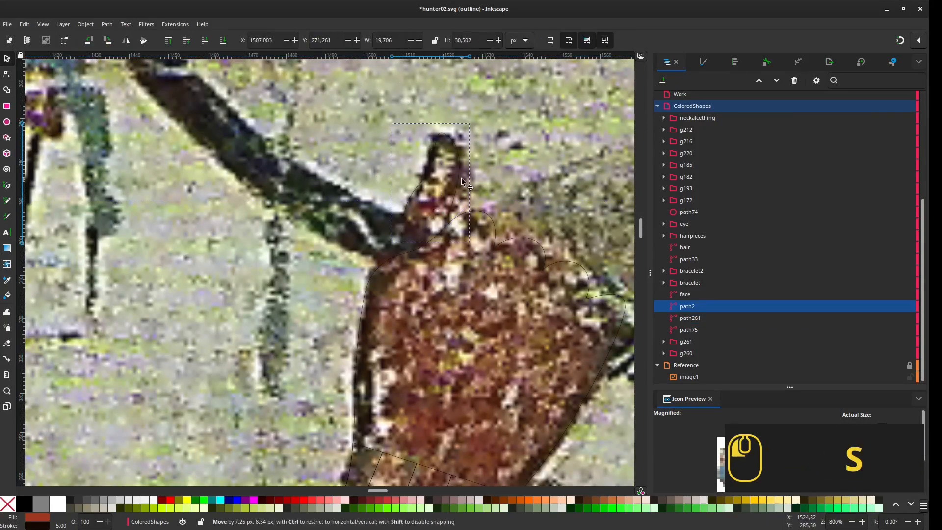
pyautogui.press('n')
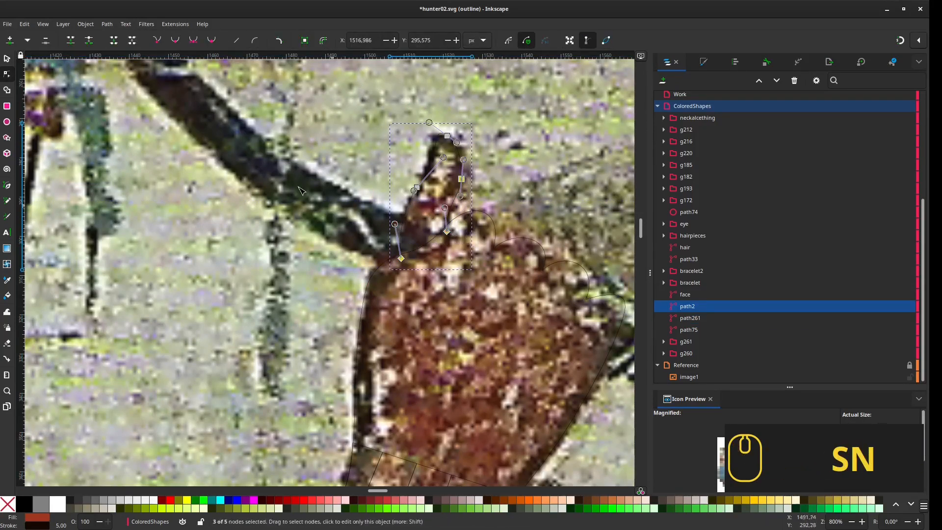
pyautogui.scroll(-2, 354, 201)
# Step: Return to the normal display mode and move the thumb path2 below path75 in the ColoredShapes layer
pyautogui.click(6, 58)
pyautogui.click(43, 24)
pyautogui.moveTo(63, 63)
pyautogui.click(182, 64)
pyautogui.moveTo(695, 309); pyautogui.dragTo(696, 336)
pyautogui.scroll(-1, 556, 363)
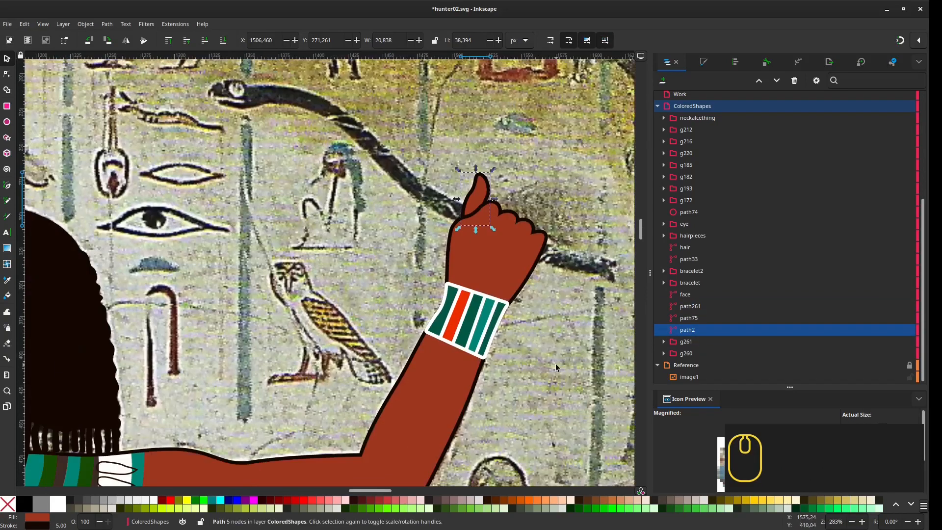
# Step: Draw a freehand line along the snake-headed stick's upper edge in the Work layer with a 0.5 px stroke
pyautogui.press('n')
pyautogui.press('b')
pyautogui.press('p')
pyautogui.scroll(3, 702, 208)
pyautogui.click(699, 192)
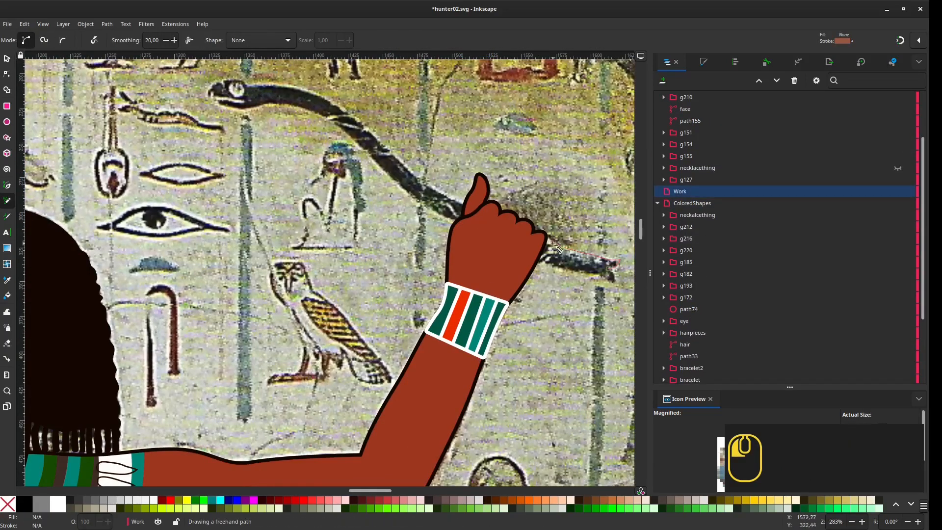
pyautogui.moveTo(382, 150); pyautogui.dragTo(245, 85)
pyautogui.moveTo(245, 85); pyautogui.dragTo(387, 164)
pyautogui.click(704, 62)
pyautogui.doubleClick(693, 98)
pyautogui.write('0,5')
pyautogui.press('Return')
# Step: Continue the freehand outline around the stick's tail, lower edge and snake head until it closes
pyautogui.scroll(2, 432, 193)
pyautogui.click(401, 247)
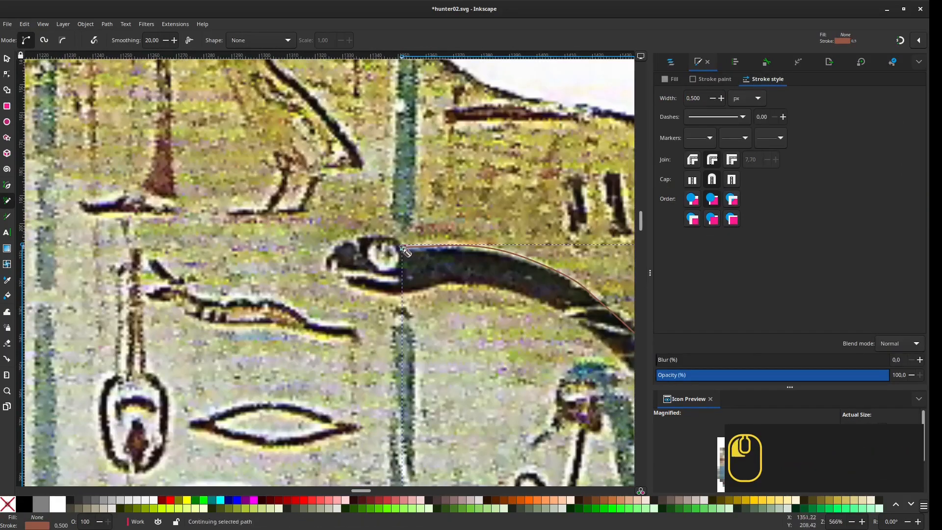
pyautogui.moveTo(622, 361); pyautogui.dragTo(624, 363)
pyautogui.moveTo(625, 364); pyautogui.dragTo(272, 171)
pyautogui.moveTo(272, 172)
pyautogui.mouseDown()
pyautogui.moveTo(410, 292)
pyautogui.moveTo(553, 360)
pyautogui.mouseUp()
pyautogui.moveTo(554, 360); pyautogui.dragTo(286, 238)
pyautogui.moveTo(286, 238); pyautogui.dragTo(325, 259)
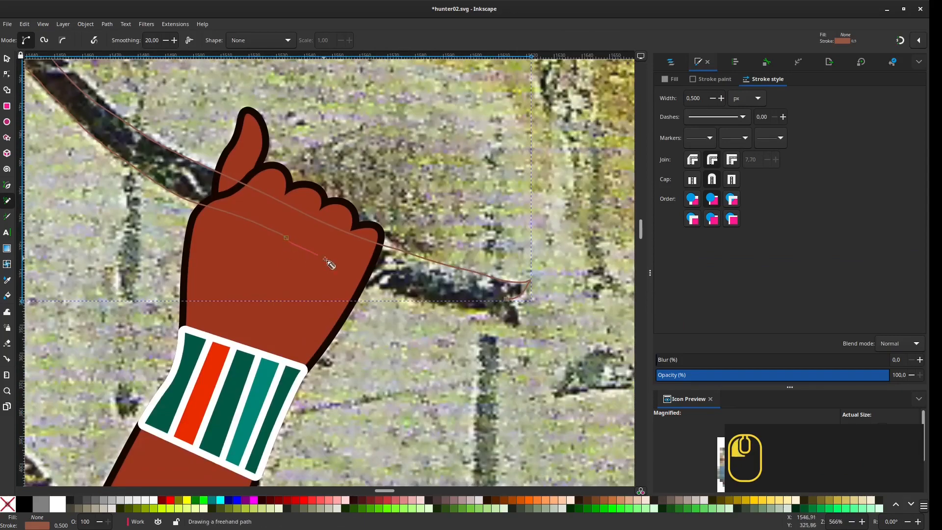
pyautogui.moveTo(196, 182); pyautogui.dragTo(407, 275)
pyautogui.moveTo(162, 137); pyautogui.dragTo(556, 364)
# Step: Try to outline the snake head's round eye with a freehand circle
pyautogui.moveTo(354, 249)
pyautogui.mouseDown()
pyautogui.moveTo(366, 274)
pyautogui.moveTo(354, 249)
pyautogui.mouseUp()
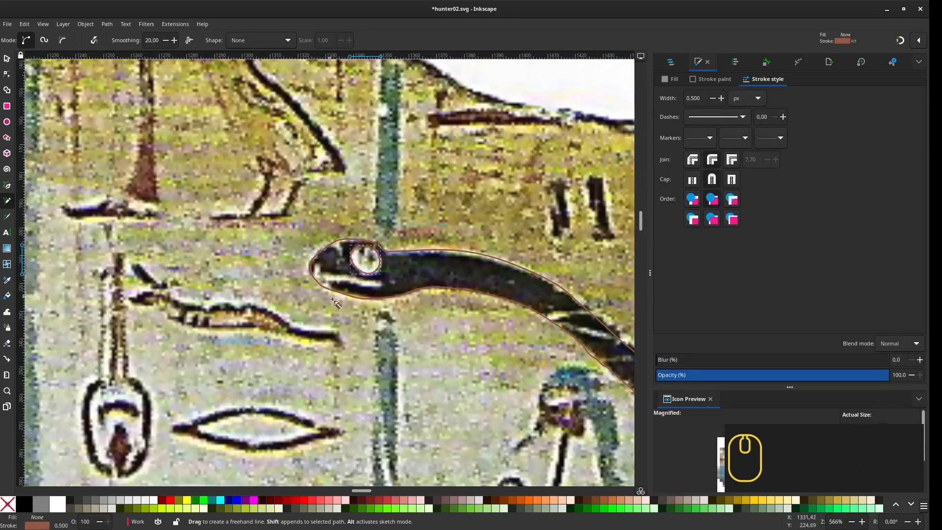
pyautogui.scroll(-1, 374, 351)
pyautogui.moveTo(374, 352); pyautogui.dragTo(314, 273)
pyautogui.hotkey('ctrl', 'z')
# Step: Adjust the stick outline's nodes along the underside of the head and the top of the neck
pyautogui.scroll(-1, 338, 348)
pyautogui.moveTo(338, 348); pyautogui.dragTo(283, 340)
pyautogui.press('n')
pyautogui.scroll(3, 268, 249)
pyautogui.click(284, 284)
pyautogui.click(275, 318)
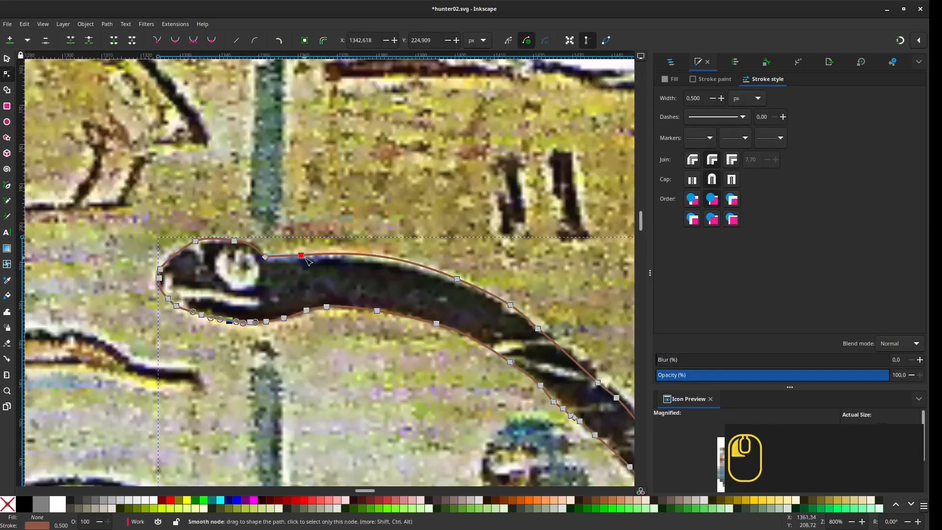
# Step: Show the stick outline's path effects and reposition the node at the notch behind the snake head
pyautogui.scroll(-2, 332, 297)
pyautogui.press('s')
pyautogui.click(798, 62)
pyautogui.press('n')
pyautogui.scroll(2, 314, 289)
pyautogui.moveTo(261, 250); pyautogui.dragTo(273, 257)
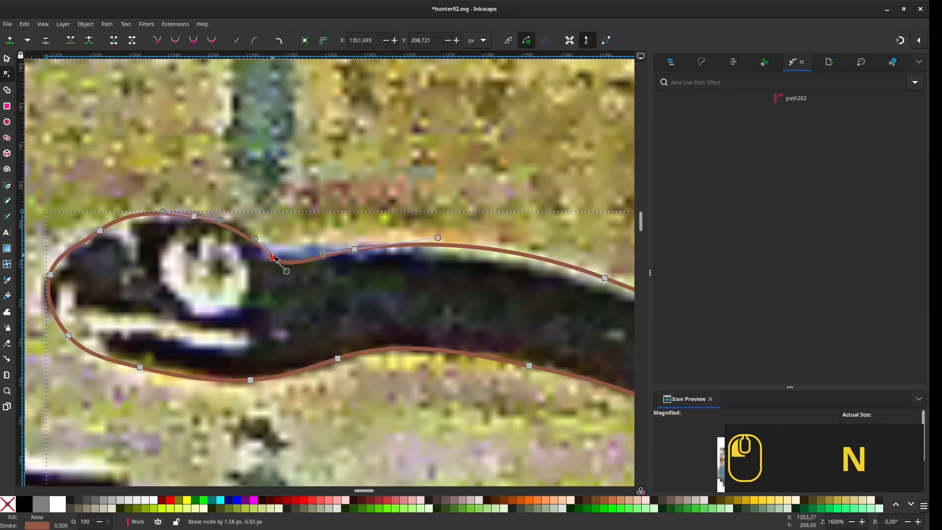
# Step: Delete surplus nodes from the stick's outline between the snake head and the fist
pyautogui.scroll(-1, 413, 384)
pyautogui.moveTo(412, 384); pyautogui.dragTo(88, 180)
pyautogui.click(437, 319)
pyautogui.press('Delete')
pyautogui.scroll(-1, 437, 320)
pyautogui.moveTo(437, 320); pyautogui.dragTo(196, 192)
pyautogui.click(334, 274)
pyautogui.press('Delete')
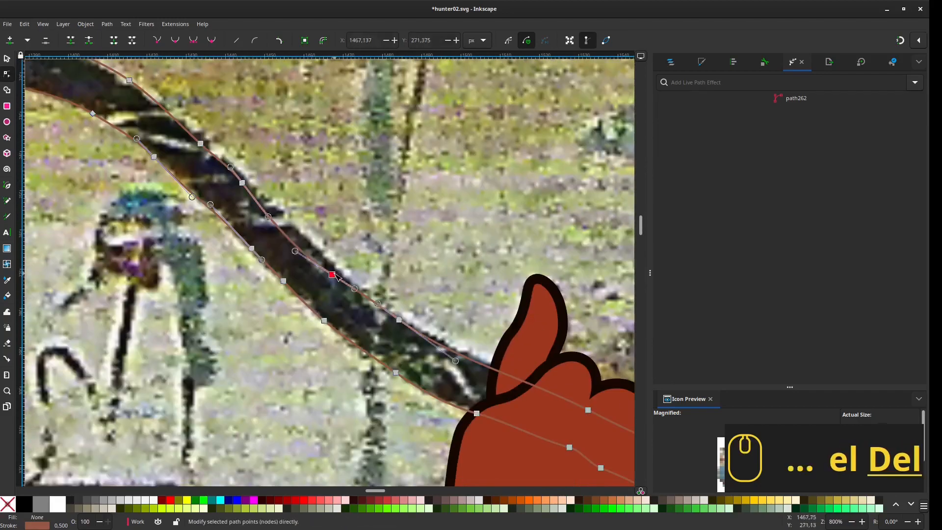
# Step: Remove further uneven nodes from both edges of the throwing stick's middle section and realign a remaining node
pyautogui.moveTo(200, 143); pyautogui.dragTo(313, 264)
pyautogui.click(314, 264)
pyautogui.press('Delete')
pyautogui.moveTo(319, 271); pyautogui.dragTo(322, 269)
pyautogui.click(237, 188)
pyautogui.moveTo(39, 149); pyautogui.dragTo(104, 142)
pyautogui.press('Delete')
pyautogui.scroll(-1, 237, 188)
pyautogui.click(334, 283)
pyautogui.press('Delete')
# Step: Delete the crowded nodes at the notch in the stick's forked tail and join the selected nodes there
pyautogui.moveTo(575, 451); pyautogui.dragTo(346, 307)
pyautogui.scroll(3, 507, 350)
pyautogui.click(340, 304)
pyautogui.press('Delete')
pyautogui.scroll(6, 478, 266)
pyautogui.click(364, 248)
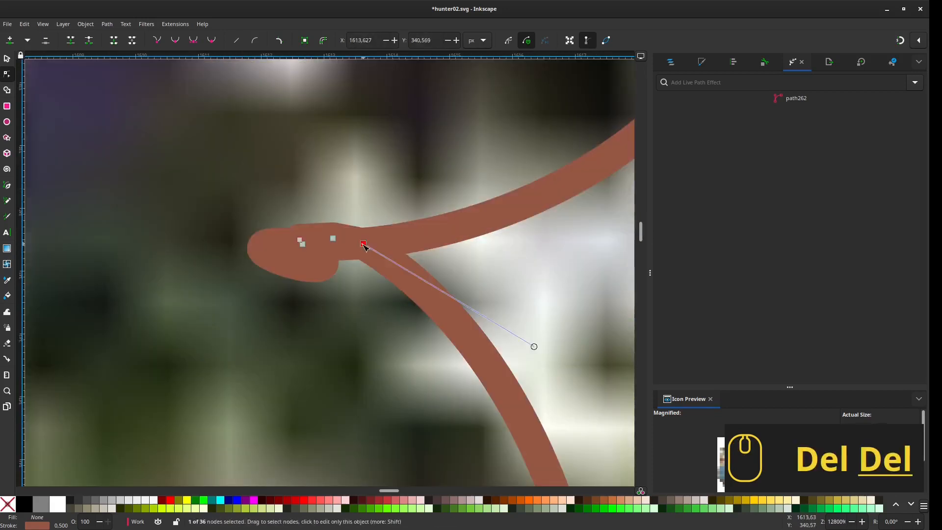
pyautogui.press('Delete')
pyautogui.click(332, 238)
pyautogui.press('Delete')
pyautogui.moveTo(261, 313); pyautogui.dragTo(360, 172)
pyautogui.press('Delete')
pyautogui.click(71, 41)
pyautogui.scroll(-7, 360, 171)
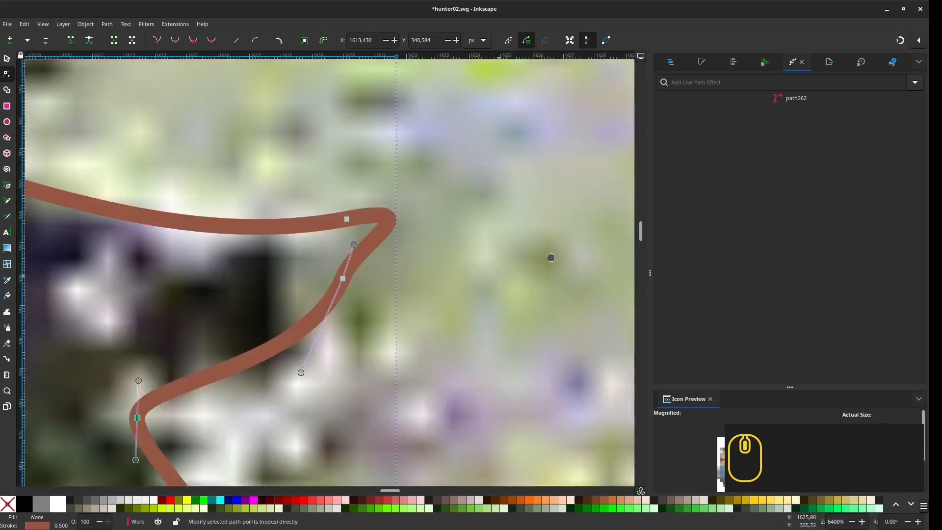
pyautogui.scroll(-5, 523, 305)
pyautogui.scroll(3, 260, 186)
# Step: Swap the stick's fill and stroke paint and fill it with a very dark green sampled from the drawing
pyautogui.hotkey('shift', 'x')
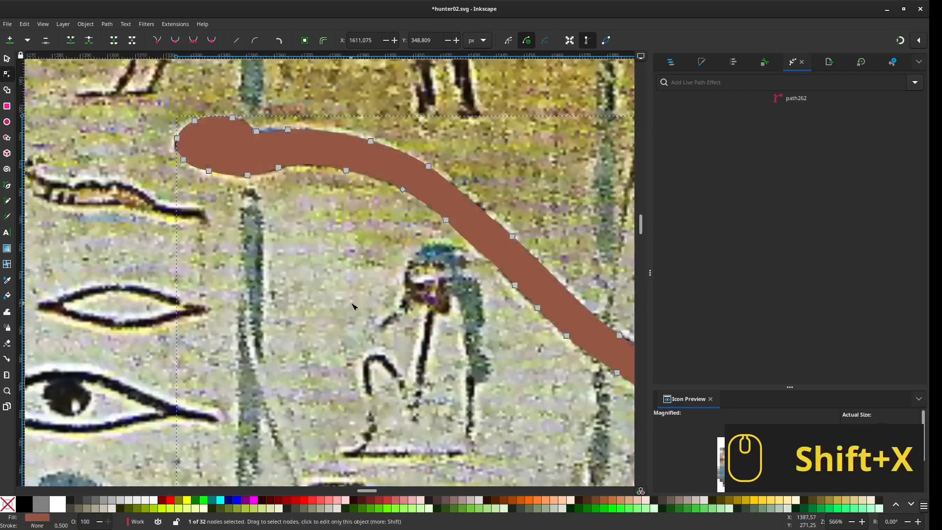
pyautogui.scroll(-7, 348, 309)
pyautogui.press('d')
pyautogui.scroll(6, 265, 426)
pyautogui.click(277, 321)
pyautogui.scroll(-5, 277, 321)
pyautogui.press('s')
# Step: Move the stick path into the ColoredShapes layer between path75 and path2, behind the hand, and save the file
pyautogui.click(671, 62)
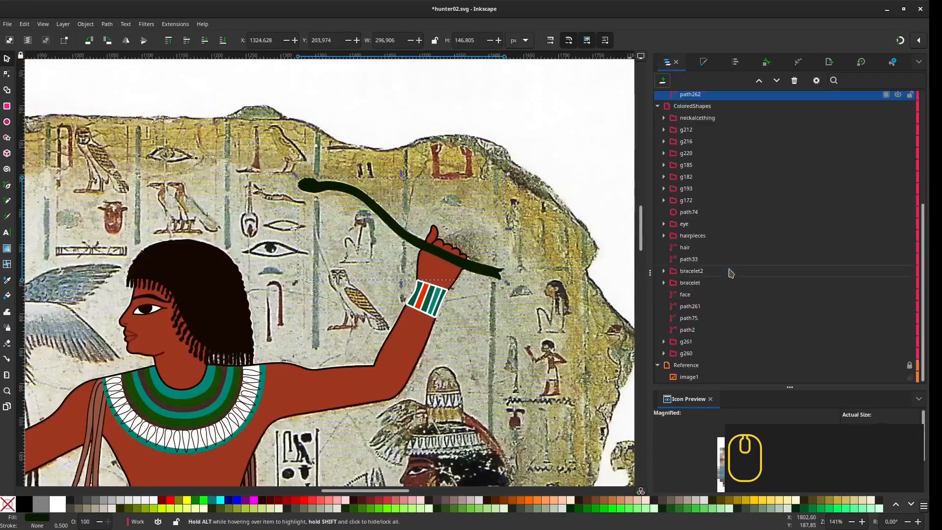
pyautogui.scroll(5, 730, 272)
pyautogui.moveTo(730, 271); pyautogui.dragTo(727, 323)
pyautogui.scroll(-2, 490, 378)
pyautogui.moveTo(481, 397); pyautogui.dragTo(553, 243)
pyautogui.hotkey('ctrl', 's')
pyautogui.scroll(5, 741, 204)
# Step: Hide the ColoredShapes layer and draw three short horizontal belly lines and a navel circle about 11 px wide in the Work layer
pyautogui.click(740, 206)
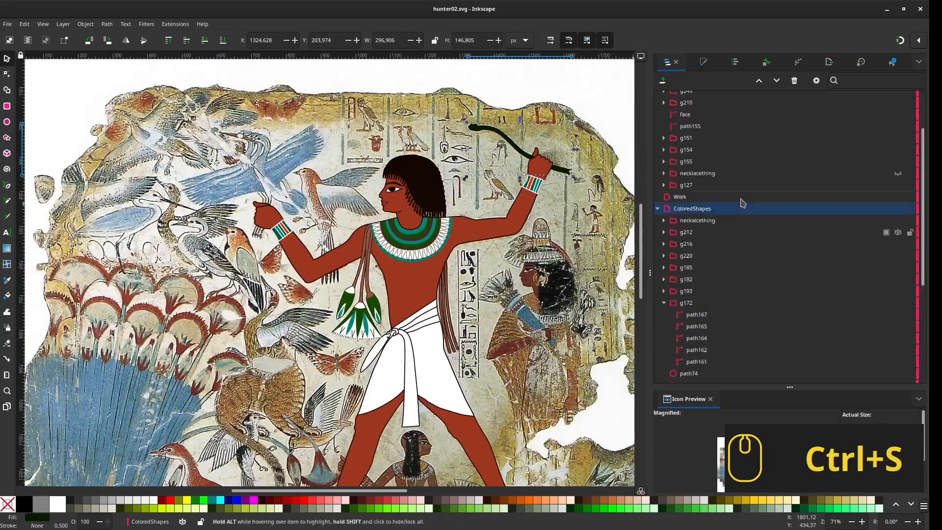
pyautogui.click(657, 208)
pyautogui.click(687, 261)
pyautogui.click(904, 273)
pyautogui.scroll(6, 396, 311)
pyautogui.press('b')
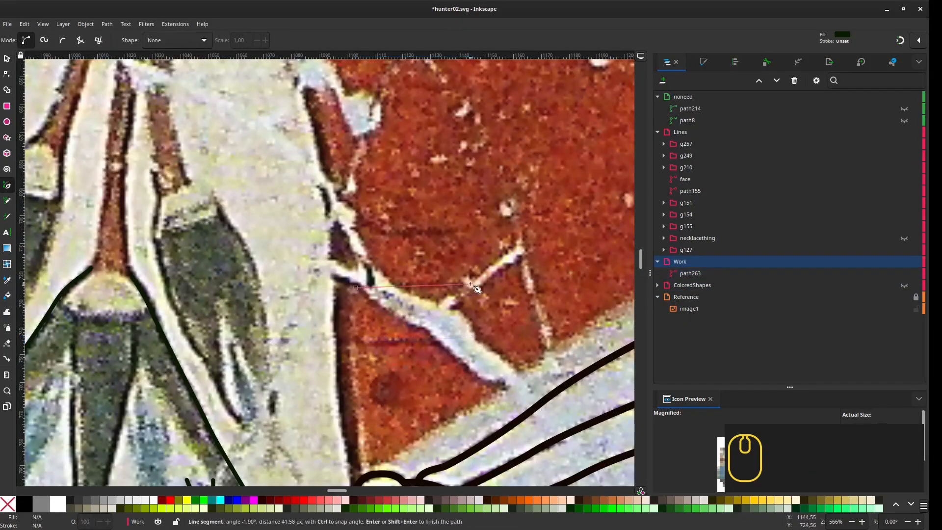
pyautogui.press('Return')
pyautogui.press('Return')
pyautogui.moveTo(374, 377); pyautogui.dragTo(406, 407)
pyautogui.press('s')
# Step: Draw a short curved line on the chest below the armpit, following the painting
pyautogui.scroll(-3, 435, 270)
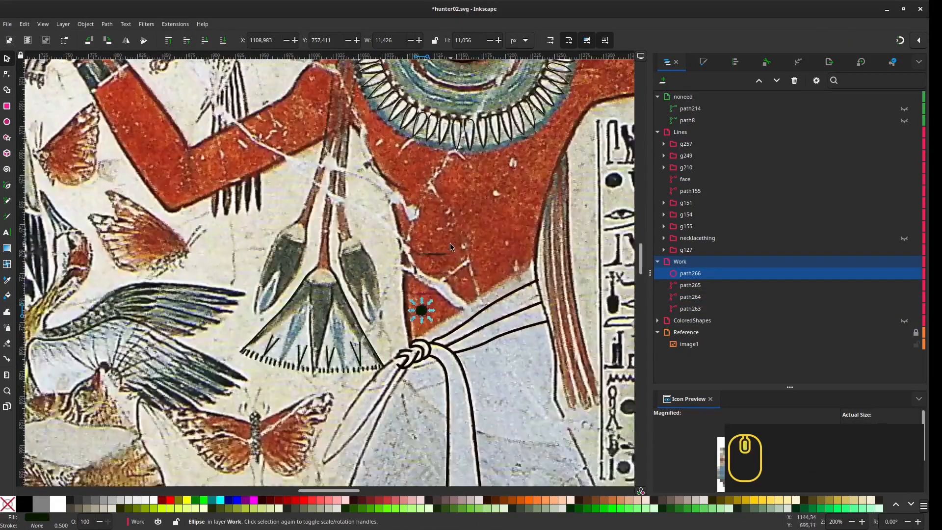
pyautogui.click(690, 285)
pyautogui.keyDown('shift'); pyautogui.click(690, 309); pyautogui.keyUp('shift')
pyautogui.scroll(2, 418, 147)
pyautogui.press('b')
pyautogui.moveTo(394, 245); pyautogui.dragTo(362, 240)
pyautogui.press('Return')
pyautogui.scroll(-2, 413, 215)
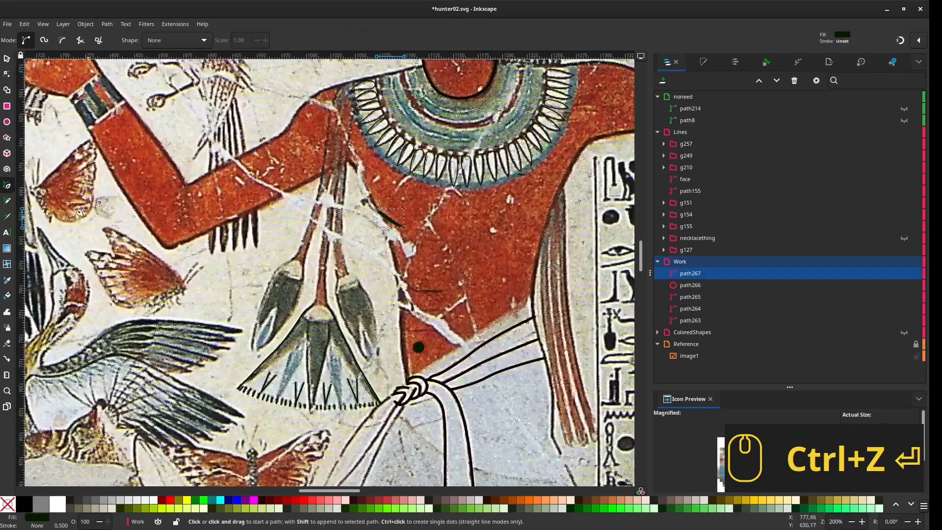
# Step: Select the three belly lines and the chest line, sample a dark stroke colour and set their stroke width to 1.5 px
pyautogui.press('s')
pyautogui.moveTo(396, 279); pyautogui.dragTo(456, 338)
pyautogui.scroll(3, 446, 256)
pyautogui.press('d')
pyautogui.keyDown('shift'); pyautogui.click(415, 339); pyautogui.keyUp('shift')
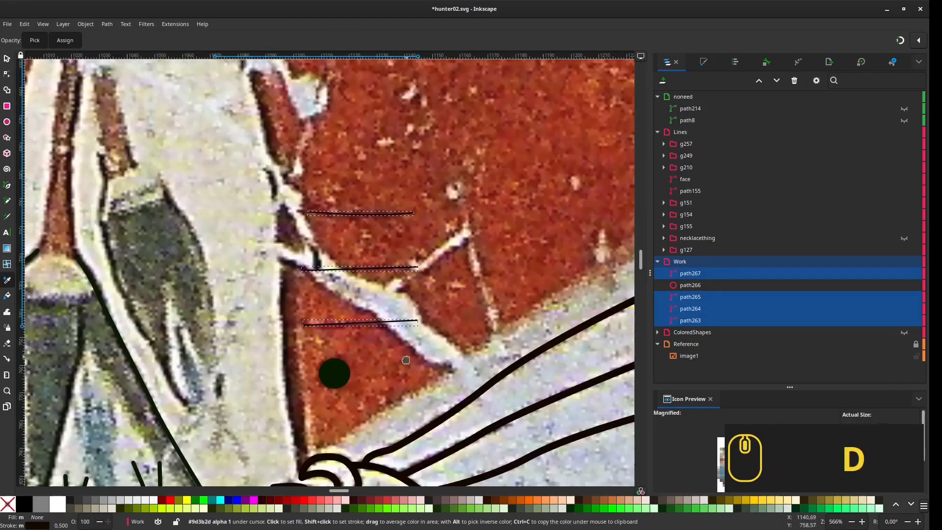
pyautogui.click(703, 62)
pyautogui.doubleClick(688, 99)
pyautogui.write('1,5')
pyautogui.press('Return')
# Step: Show the ColoredShapes layer again and give the four body lines the brown stroke #602112 sampled from the nose
pyautogui.scroll(-3, 506, 269)
pyautogui.click(667, 62)
pyautogui.click(904, 333)
pyautogui.scroll(2, 414, 147)
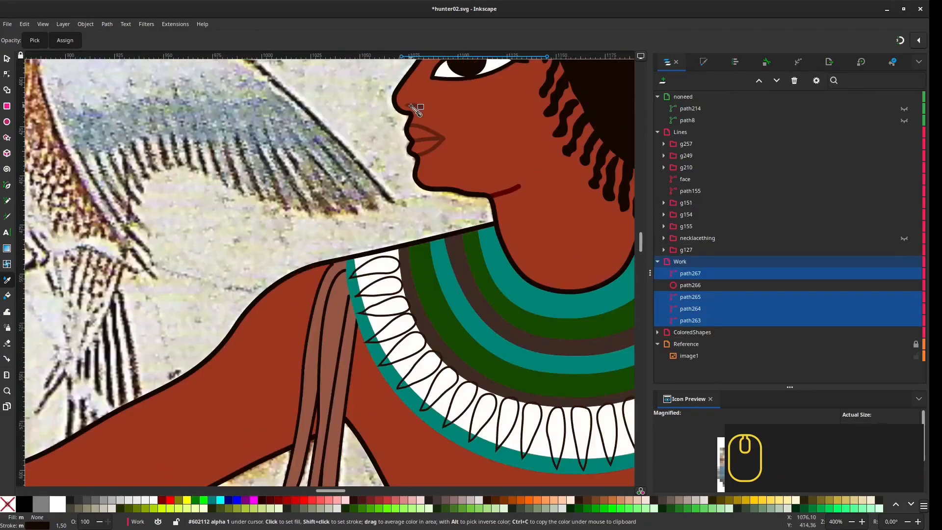
pyautogui.keyDown('shift'); pyautogui.click(412, 104); pyautogui.keyUp('shift')
pyautogui.scroll(-3, 415, 147)
pyautogui.scroll(-2, 368, 243)
# Step: Fill the navel circle with the dark brown sampled from the face
pyautogui.press('s')
pyautogui.click(393, 337)
pyautogui.press('d')
pyautogui.scroll(3, 380, 123)
pyautogui.click(382, 124)
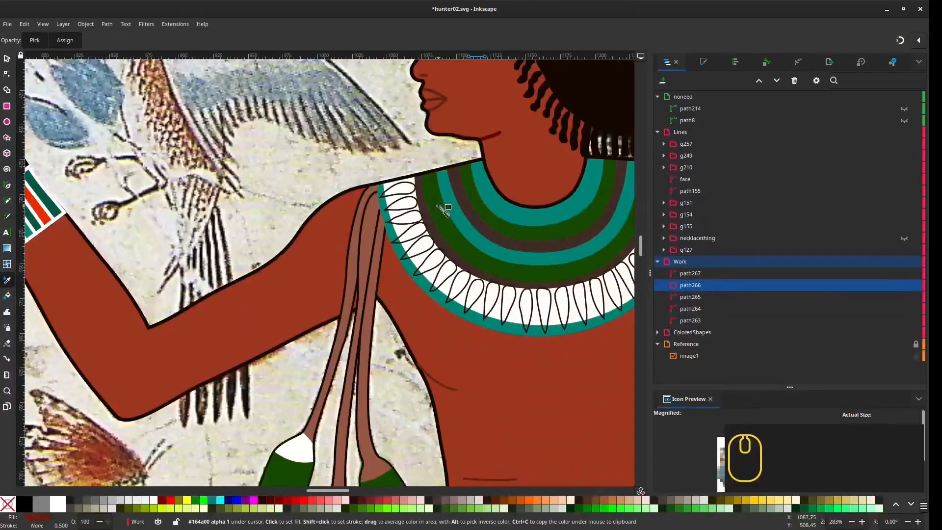
# Step: Recolour the jaw line's stroke with the brown sampled from the face's detail lines
pyautogui.press('s')
pyautogui.click(491, 139)
pyautogui.press('d')
pyautogui.scroll(2, 417, 192)
pyautogui.keyDown('shift'); pyautogui.click(417, 193); pyautogui.keyUp('shift')
pyautogui.press('s')
# Step: Group the belly lines, navel circle and chest line in the Work layer
pyautogui.click(475, 326)
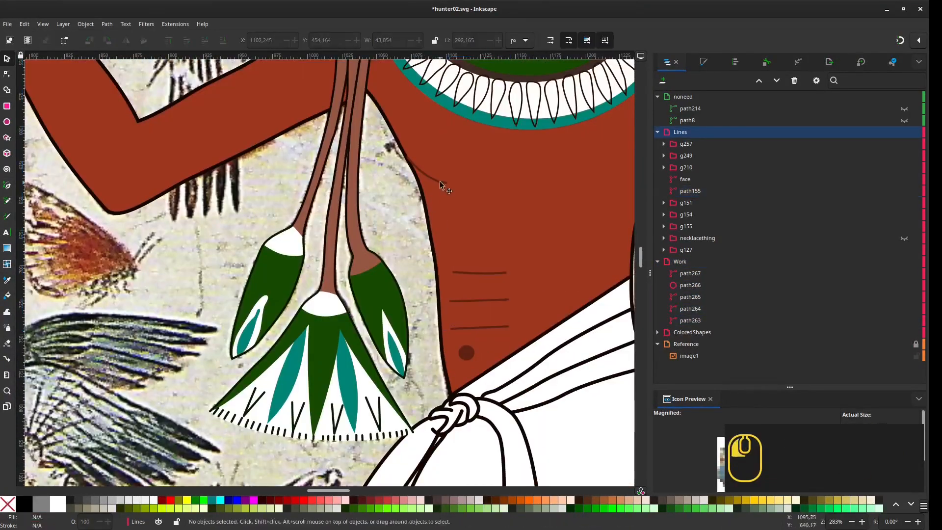
pyautogui.hotkey('ctrl', 'a')
pyautogui.hotkey('ctrl', 'g')
pyautogui.click(170, 149)
pyautogui.scroll(-4, 404, 189)
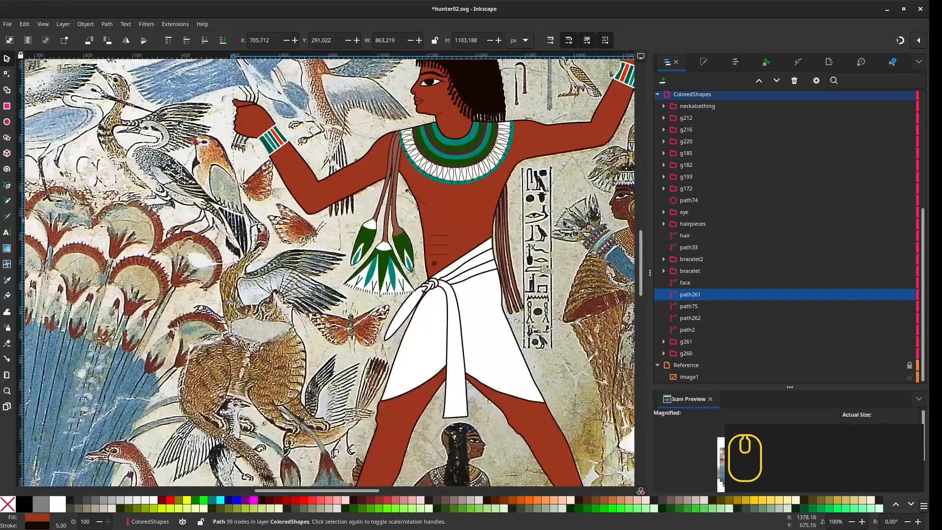
pyautogui.scroll(2, 795, 265)
pyautogui.scroll(-1, 795, 265)
pyautogui.scroll(6, 387, 230)
pyautogui.click(386, 216)
pyautogui.scroll(-3, 407, 295)
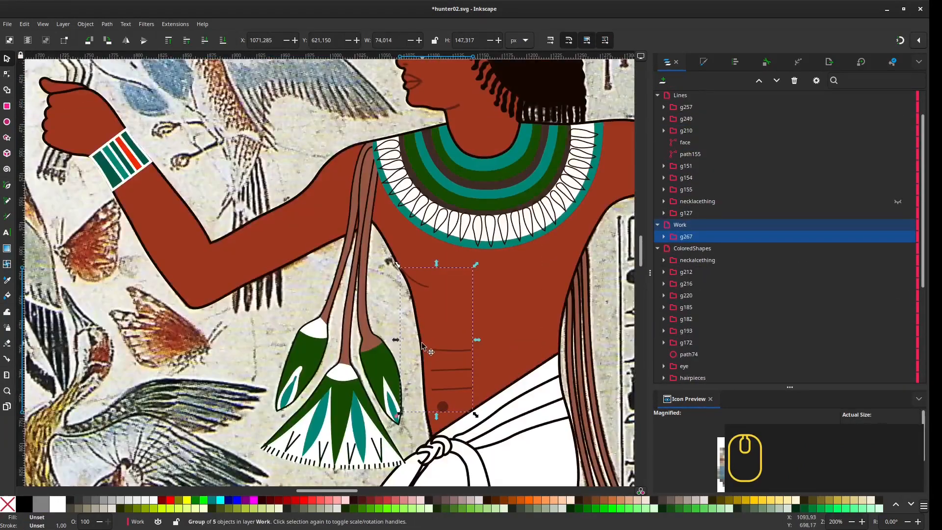
# Step: Move the upper end node of the chest line inward from the torso's outline
pyautogui.scroll(6, 415, 279)
pyautogui.press('n')
pyautogui.click(350, 239)
pyautogui.moveTo(302, 194); pyautogui.dragTo(318, 208)
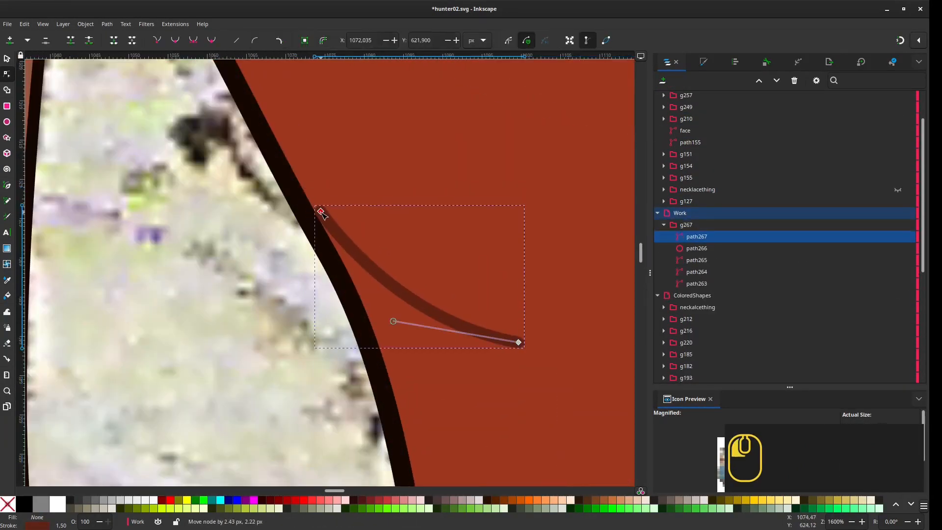
pyautogui.press('Escape')
pyautogui.scroll(-8, 273, 231)
pyautogui.press('Escape')
pyautogui.scroll(2, 757, 323)
# Step: Compare the chest line with the reference painting and move its upper end node onto the torso's outline
pyautogui.click(898, 345)
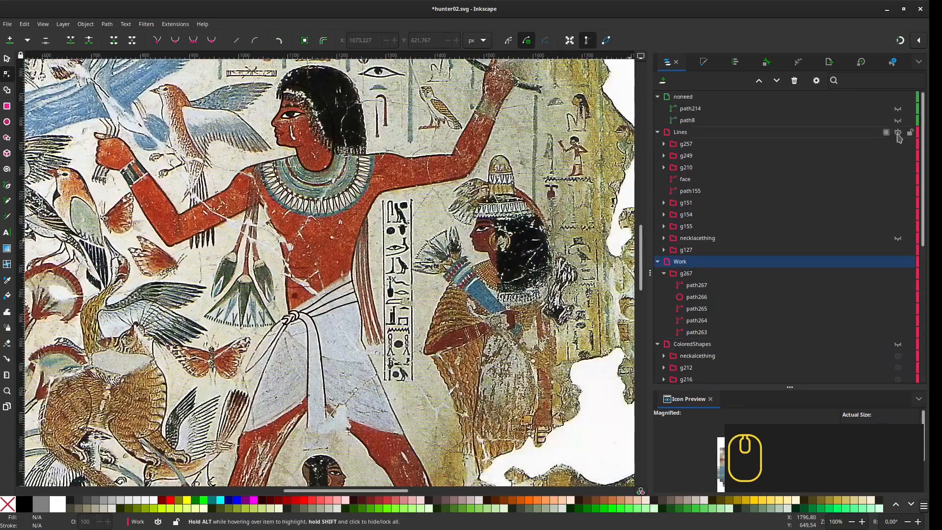
pyautogui.scroll(5, 346, 234)
pyautogui.scroll(-4, 340, 233)
pyautogui.scroll(3, 345, 231)
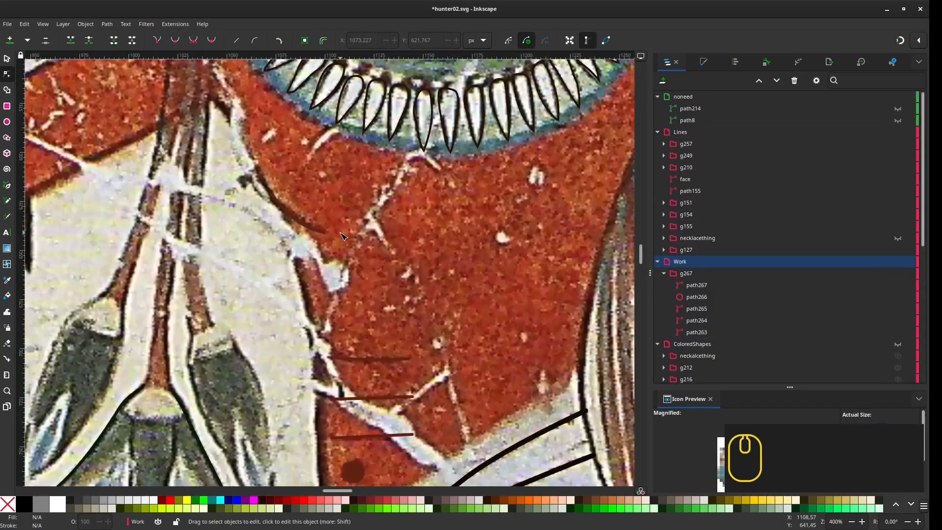
pyautogui.scroll(-1, 883, 304)
pyautogui.click(898, 309)
pyautogui.scroll(-3, 448, 294)
pyautogui.scroll(4, 356, 303)
pyautogui.click(389, 202)
pyautogui.moveTo(389, 202); pyautogui.dragTo(383, 198)
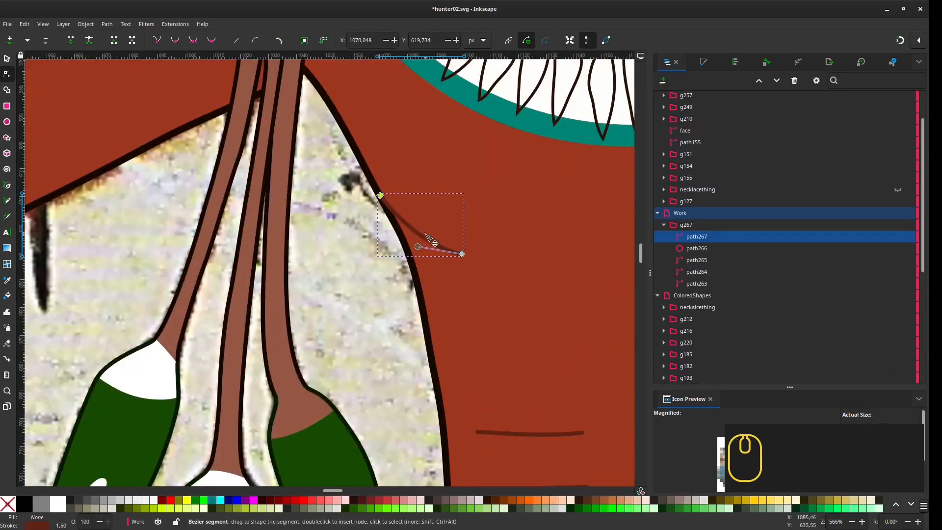
# Step: Duplicate the body shape, move the copy above the body-detail group in the Work layer and clip the group to it
pyautogui.click(664, 224)
pyautogui.press('s')
pyautogui.click(536, 328)
pyautogui.hotkey('ctrl', 'd')
pyautogui.moveTo(697, 237); pyautogui.dragTo(691, 208)
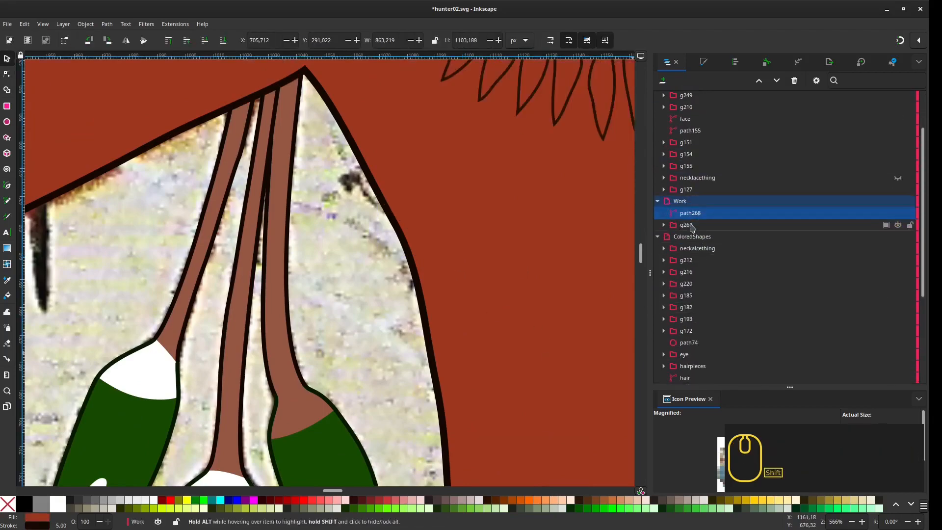
pyautogui.keyDown('shift'); pyautogui.click(691, 227); pyautogui.keyUp('shift')
pyautogui.rightClick(420, 303)
pyautogui.click(444, 238)
pyautogui.scroll(-4, 438, 294)
pyautogui.moveTo(589, 310); pyautogui.dragTo(479, 186)
pyautogui.click(586, 226)
# Step: Hide the Reference layer, move the clipped body-detail group into the Lines layer and save the file
pyautogui.scroll(-2, 498, 311)
pyautogui.scroll(-5, 834, 294)
pyautogui.click(897, 364)
pyautogui.scroll(-2, 456, 311)
pyautogui.moveTo(456, 311); pyautogui.dragTo(461, 286)
pyautogui.scroll(3, 667, 211)
pyautogui.click(657, 198)
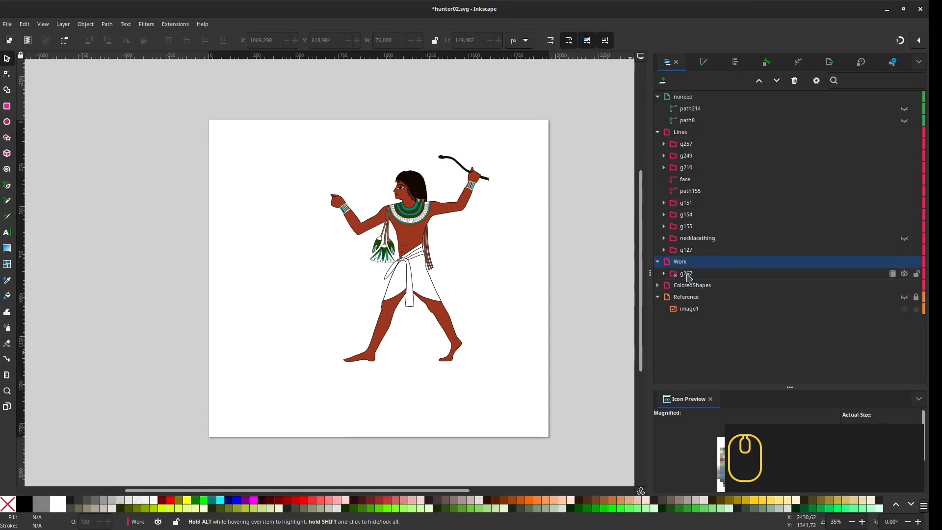
pyautogui.moveTo(688, 276); pyautogui.dragTo(687, 138)
pyautogui.click(572, 221)
pyautogui.hotkey('ctrl', 's')
# Step: Adjust the body outline's nodes under the heel and arch of the hunter's front foot
pyautogui.scroll(1, 546, 283)
pyautogui.scroll(1, 544, 300)
pyautogui.scroll(5, 319, 449)
pyautogui.click(341, 307)
pyautogui.press('n')
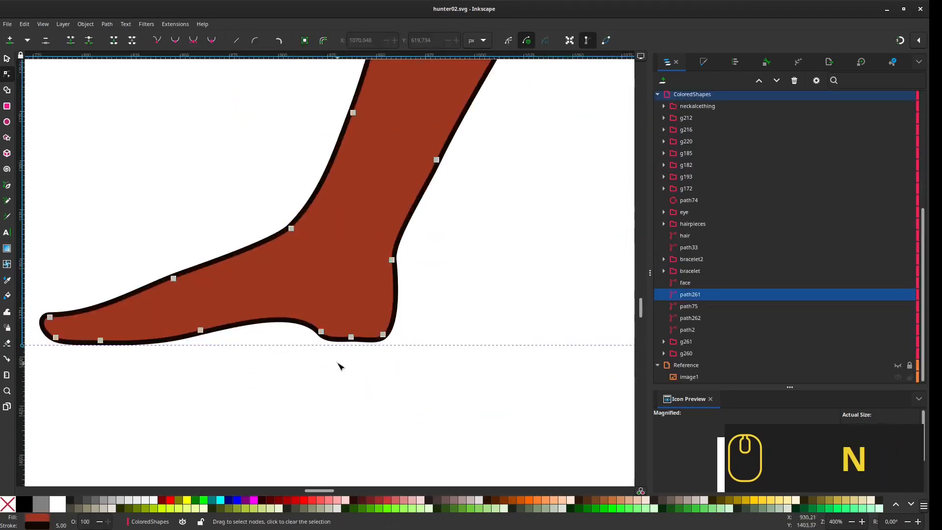
pyautogui.scroll(1, 337, 362)
pyautogui.moveTo(356, 328); pyautogui.dragTo(357, 331)
pyautogui.moveTo(321, 325); pyautogui.dragTo(332, 332)
pyautogui.scroll(-4, 394, 367)
pyautogui.click(408, 399)
# Step: Move the front foot's arch node farther toward the toes to soften the curve and save the file
pyautogui.scroll(5, 419, 390)
pyautogui.click(319, 289)
pyautogui.moveTo(266, 286); pyautogui.dragTo(235, 288)
pyautogui.scroll(-5, 147, 282)
pyautogui.scroll(-2, 338, 347)
pyautogui.click(324, 356)
pyautogui.scroll(2, 290, 362)
pyautogui.hotkey('ctrl', 's')
pyautogui.scroll(-3, 321, 348)
pyautogui.moveTo(345, 362); pyautogui.dragTo(470, 430)
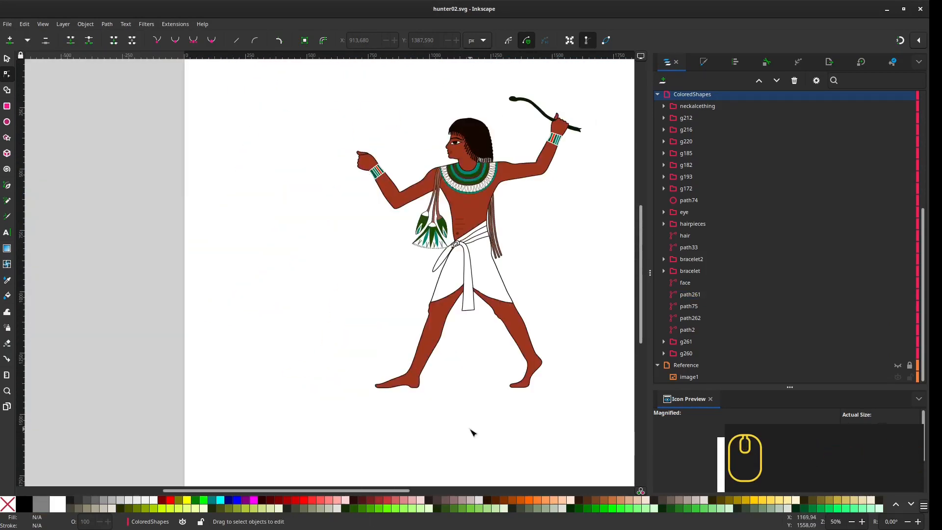